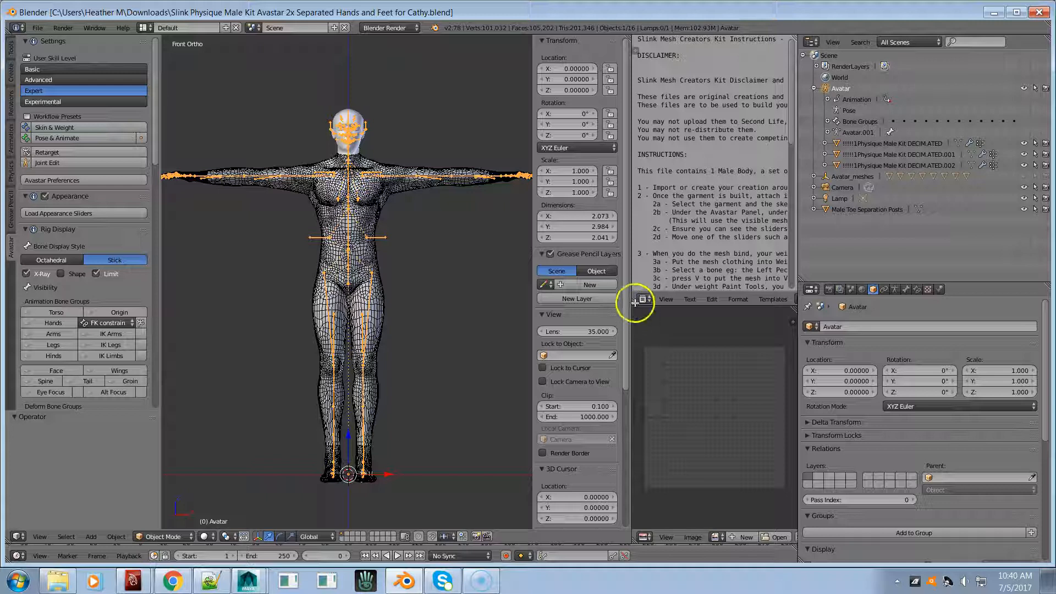
- Merge the image editor and the instructions text area away so the 3D viewport takes up their space
drag(636, 302, 715, 370)
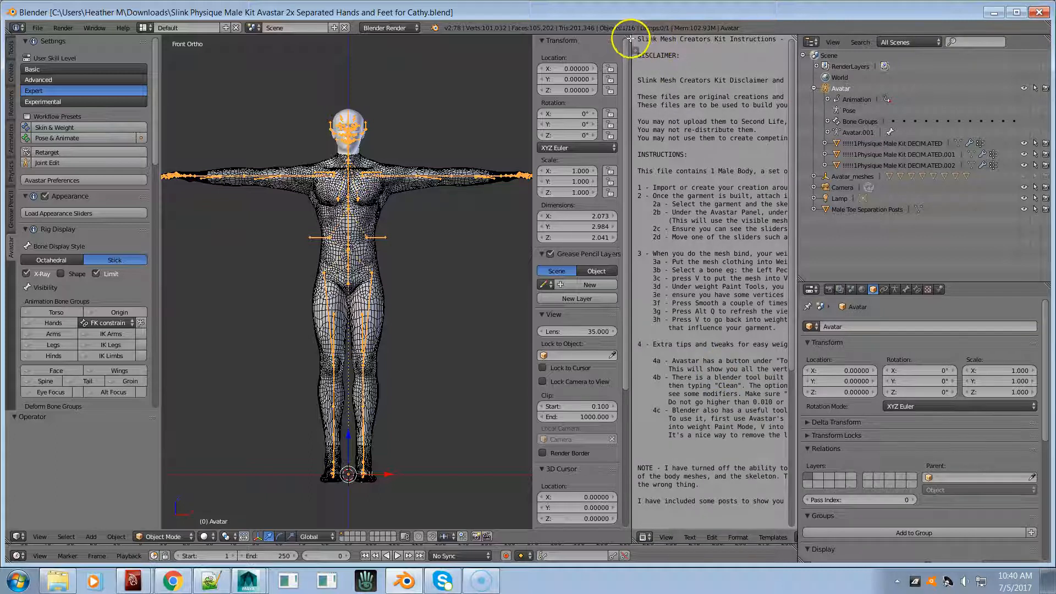
drag(629, 36, 699, 64)
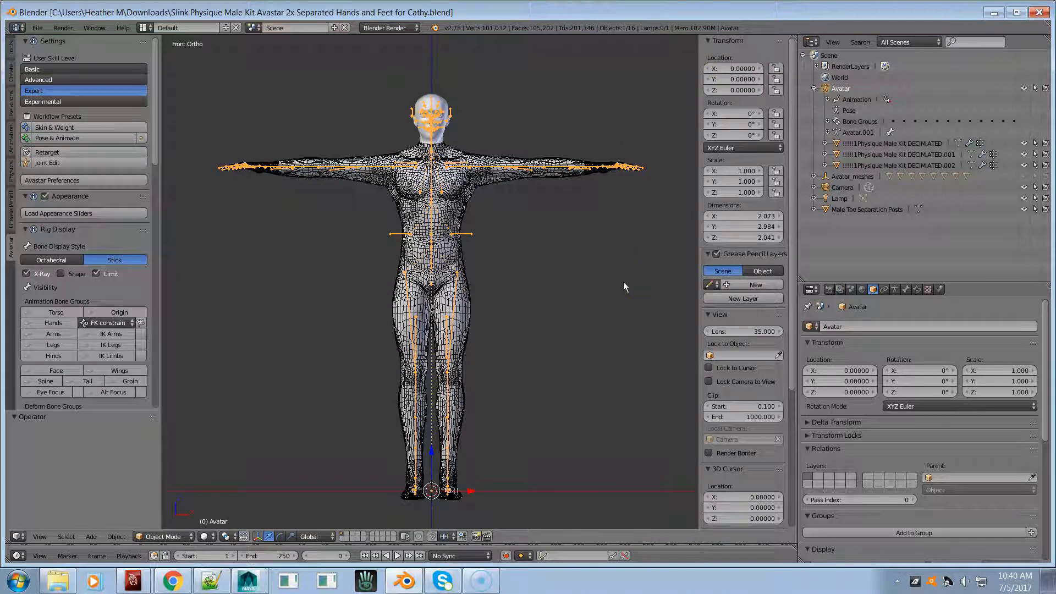
- Export the body mesh "!!!!!1Physique Male Kit DECIMATED" as Collada (Avastar) to the Desktop, named "SLink Male Body for Video"
click(929, 144)
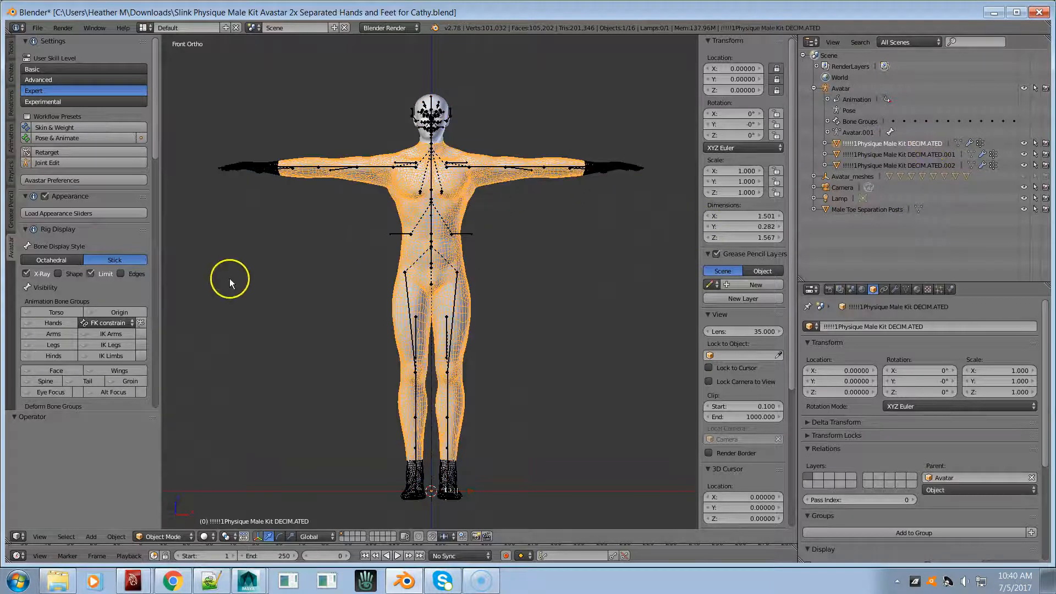
click(34, 28)
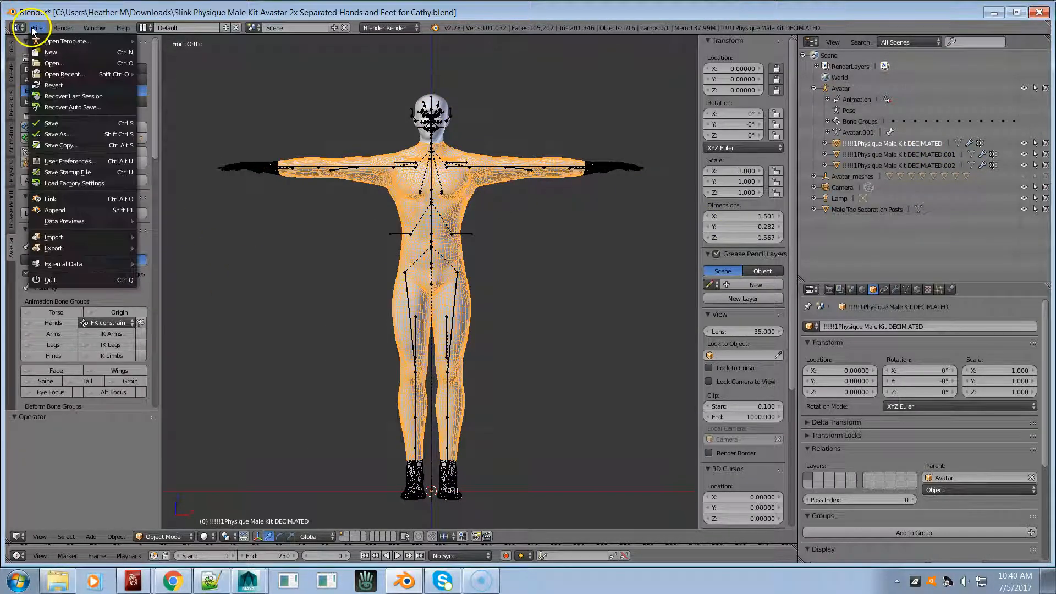
mouse_move(107, 248)
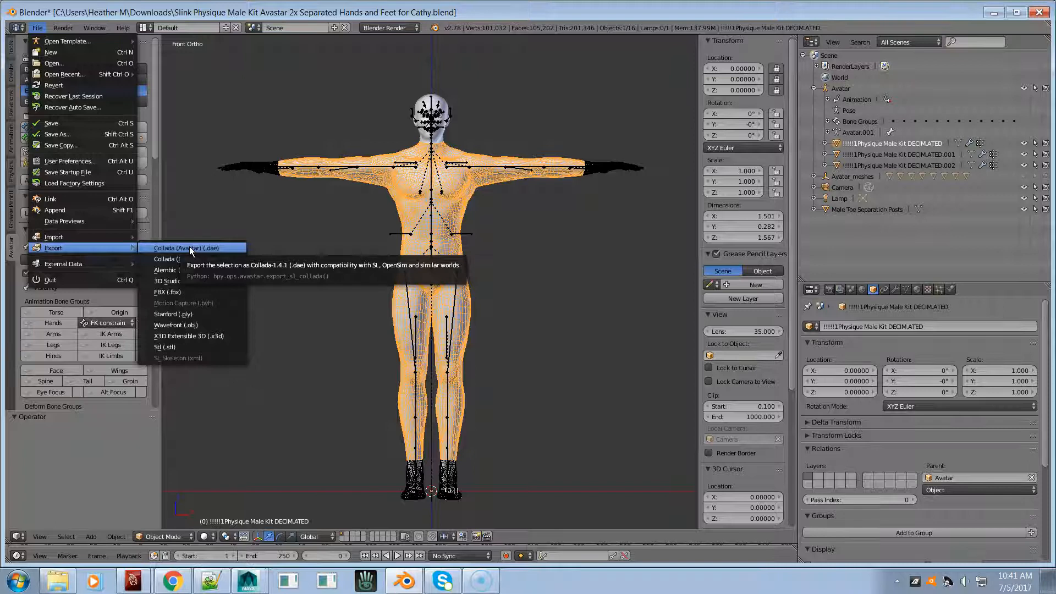
click(190, 249)
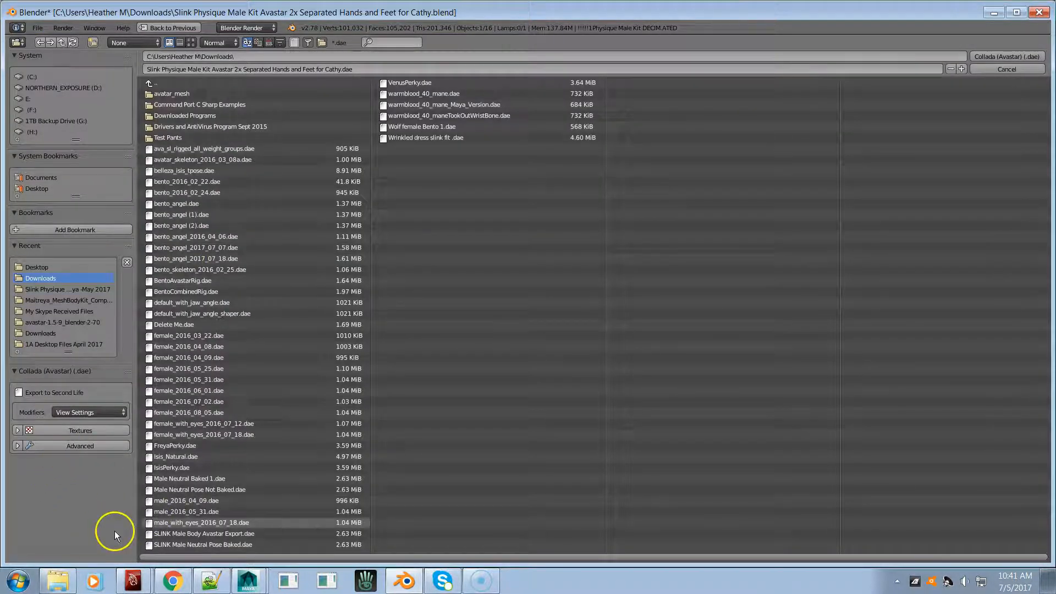
click(84, 266)
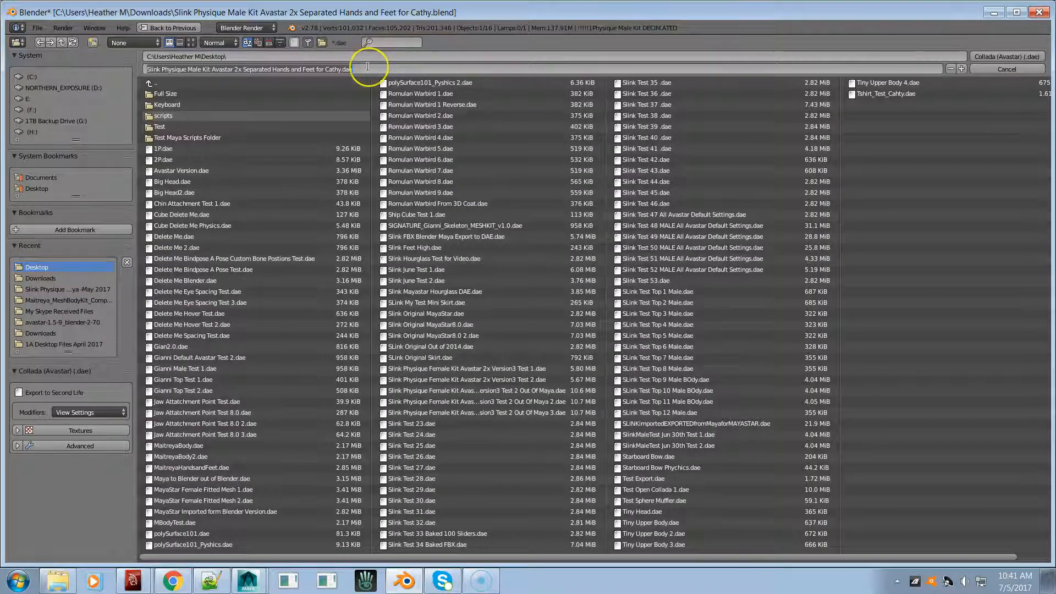
key(BackSpace)
text(SLink Ma)
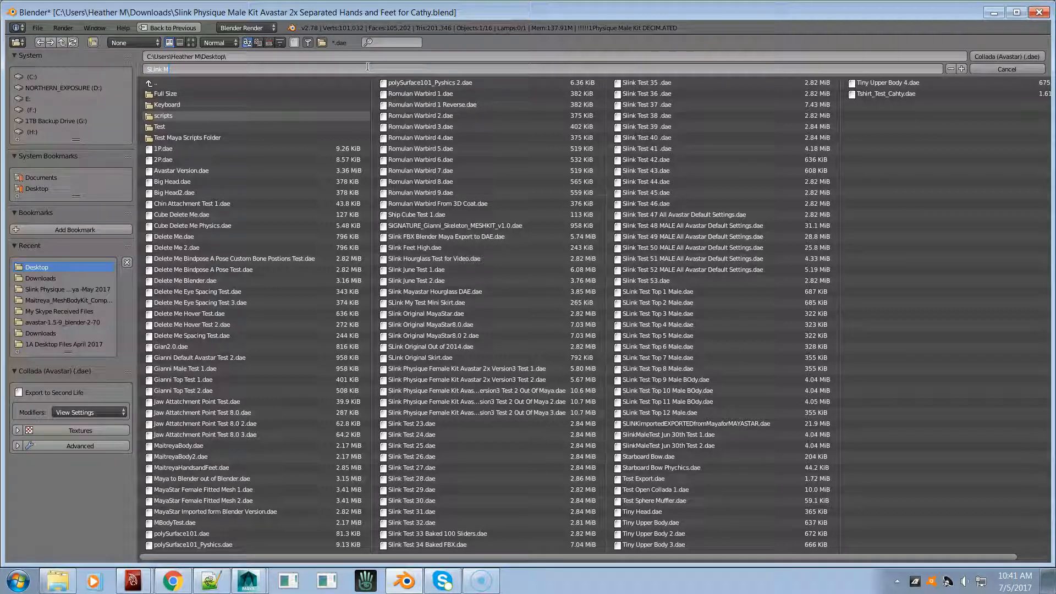
text(le Body for Video)
key(Return)
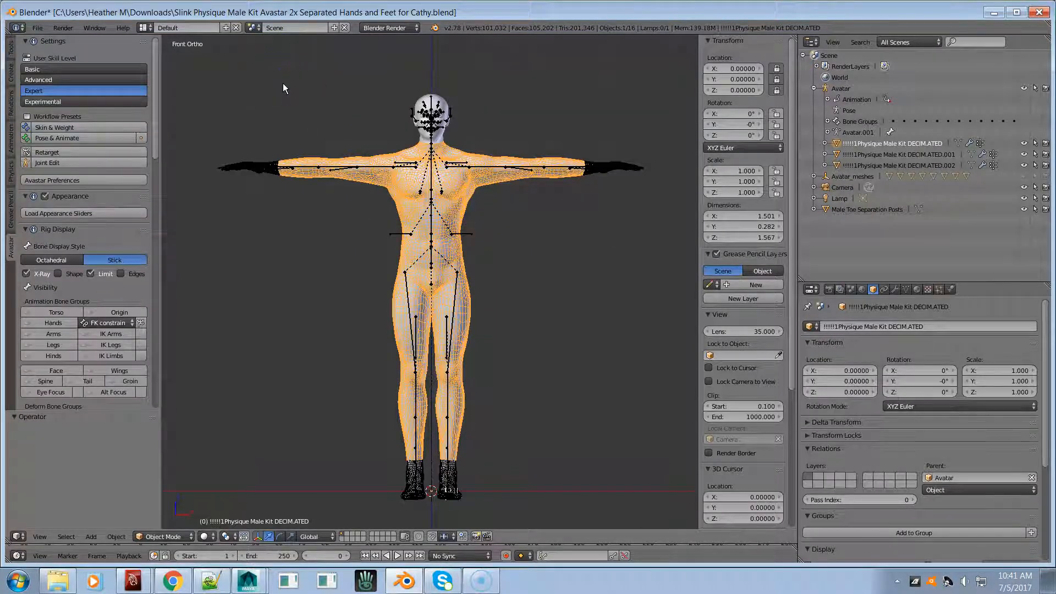
- Switch to Maya and activate the MayaStar "MALE - Original" avatar in the empty scene
key(alt+Tab)
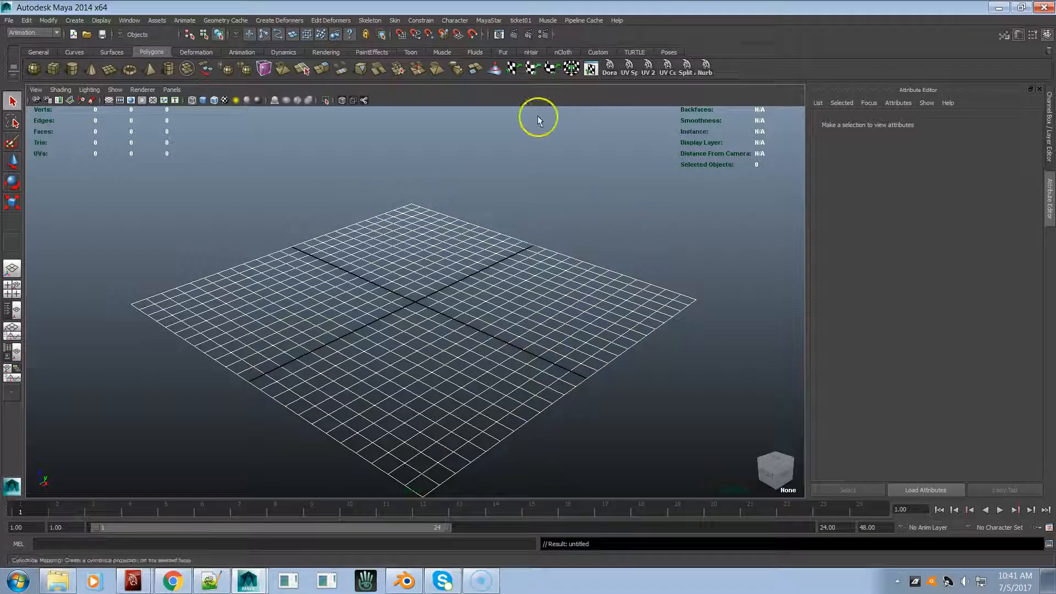
click(489, 21)
mouse_move(498, 40)
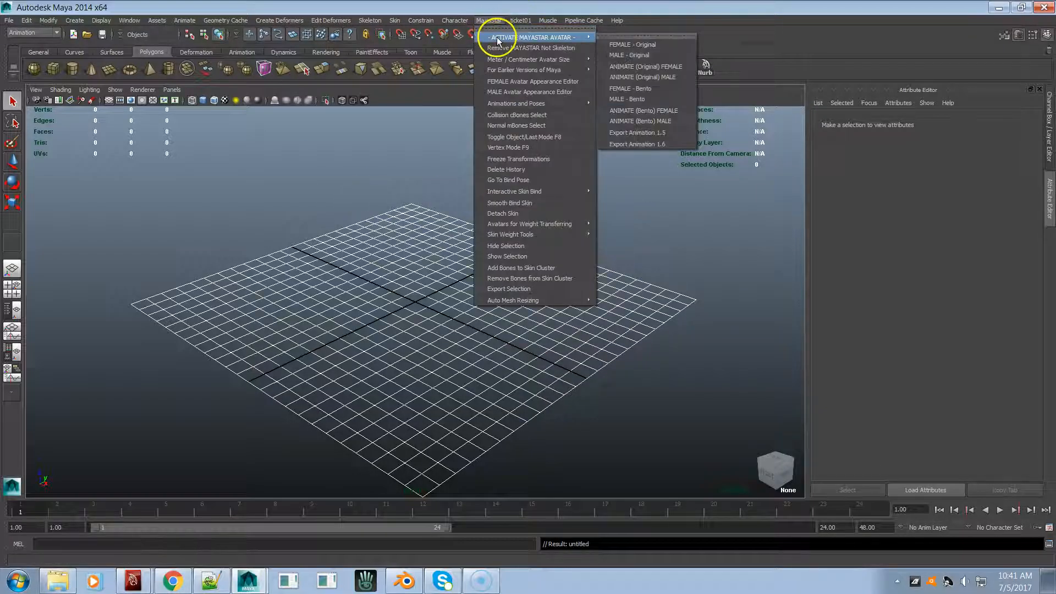
click(618, 34)
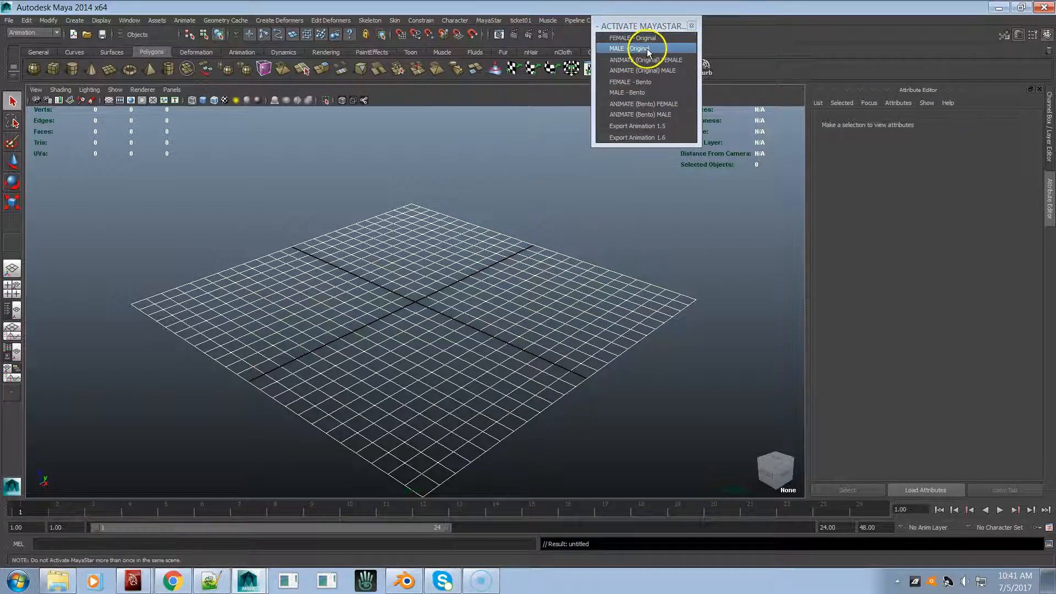
click(647, 92)
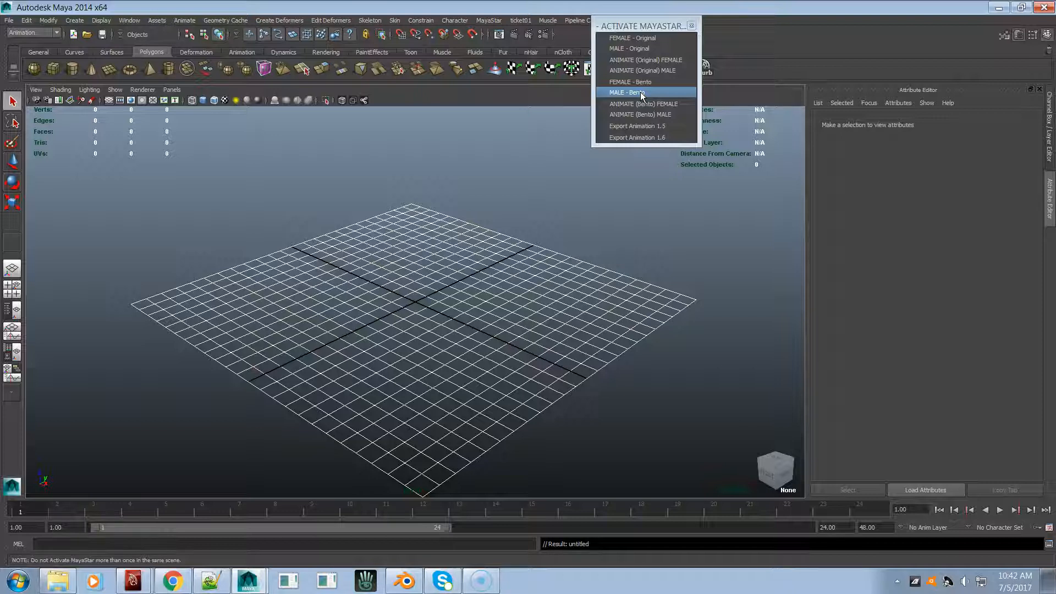
key(Up)
key(Up)
key(Up)
key(Up)
click(641, 49)
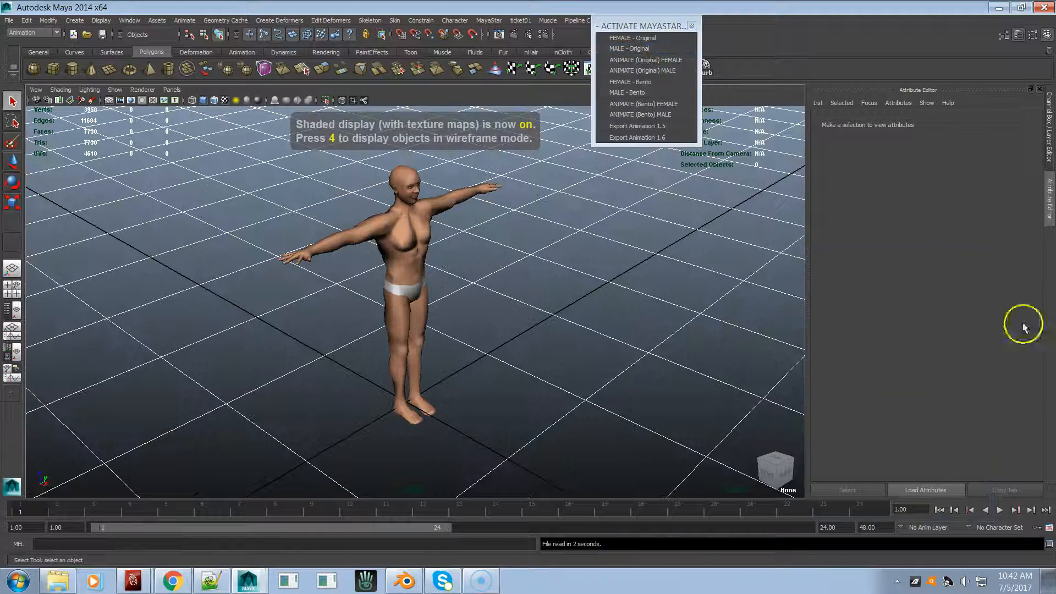
- Hide the Default_Avatar_Mesh display layer so only the skeleton is shown, viewed closer from the front
click(1048, 159)
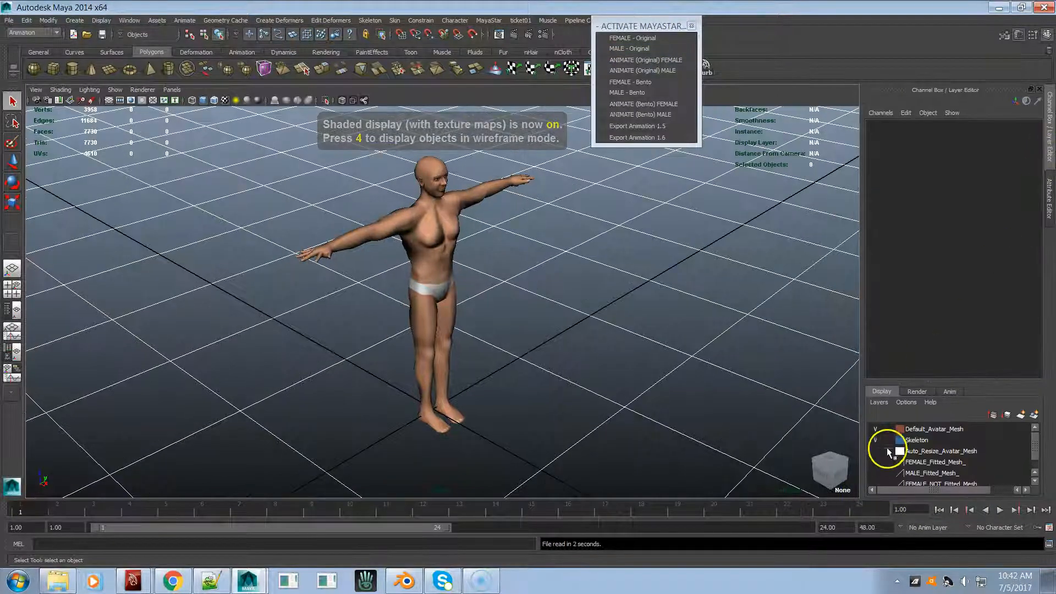
click(876, 430)
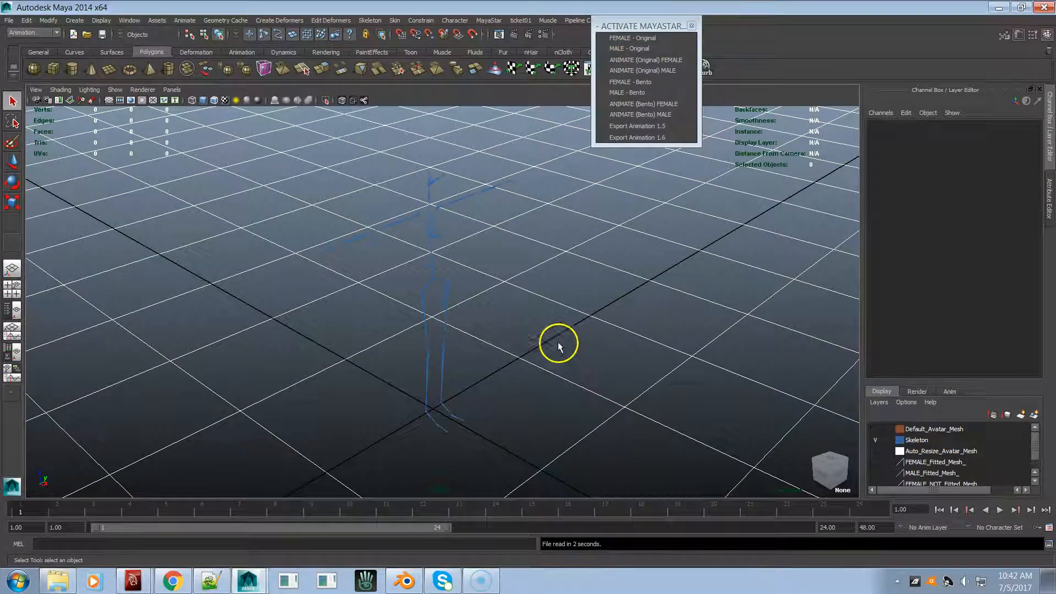
alt+right_drag(487, 300, 572, 296)
alt+drag(572, 295, 539, 297)
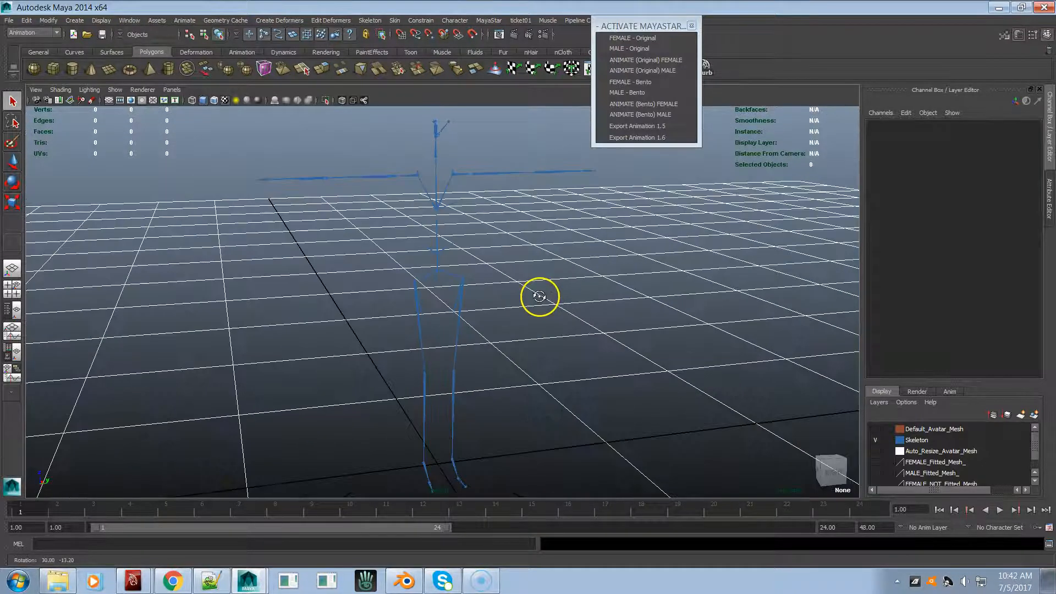
- Inspect the skeleton's L_CLAVICLE and mChest joints, leaving nothing selected at the end
click(453, 169)
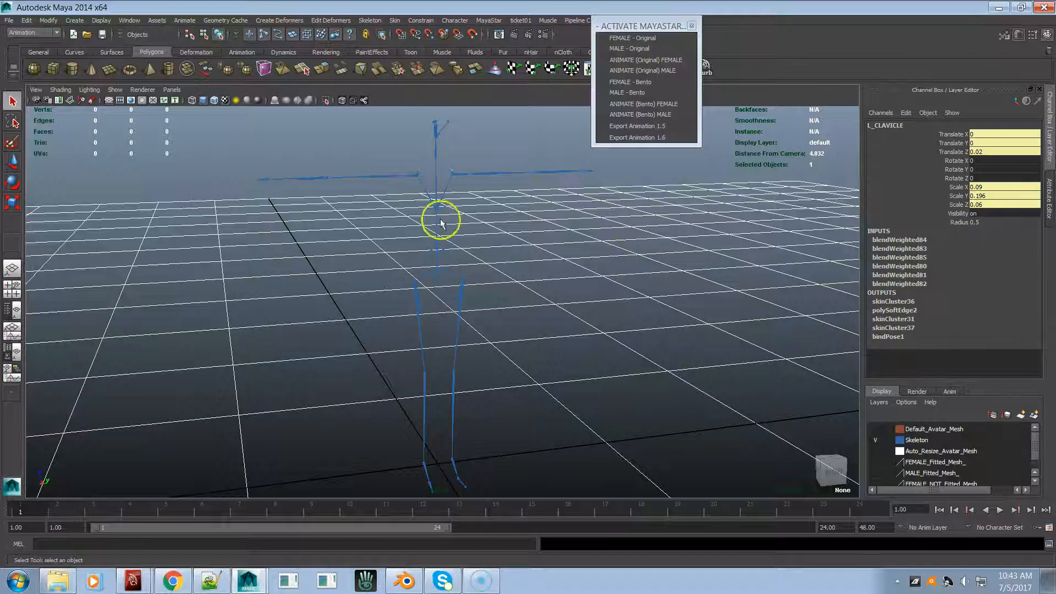
click(349, 281)
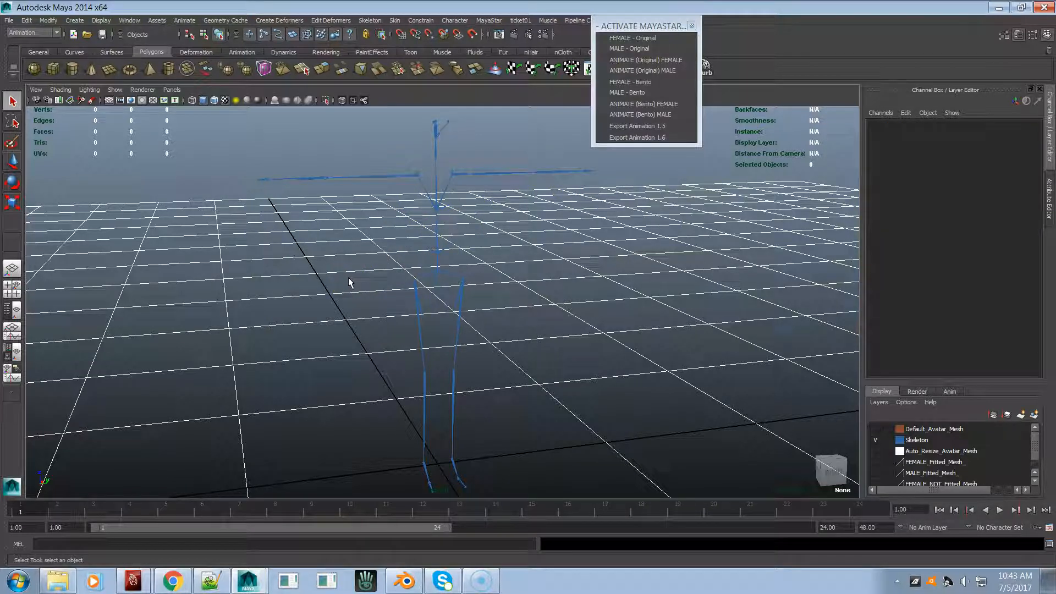
click(11, 22)
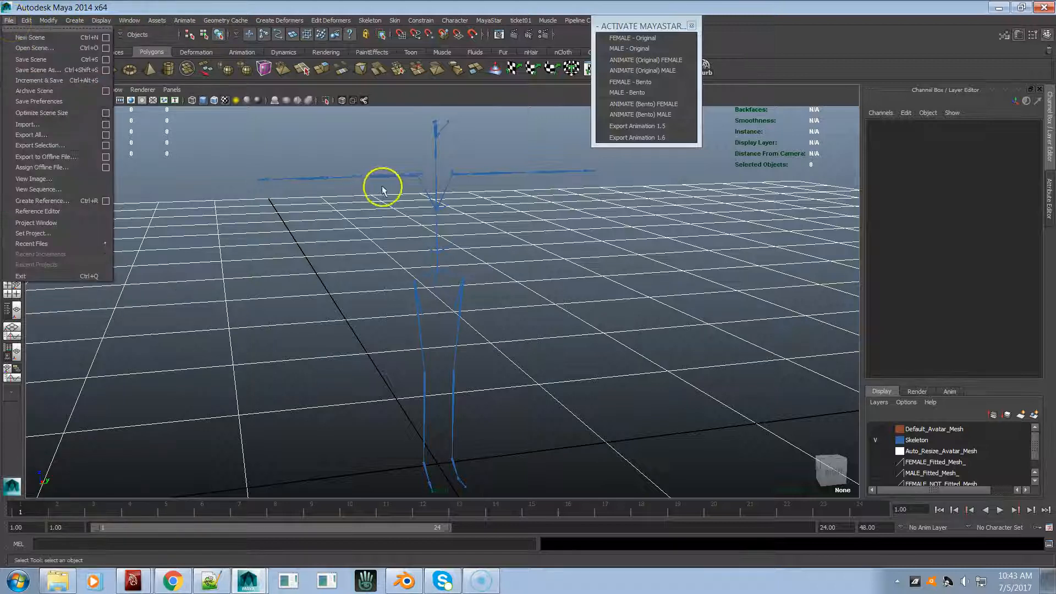
click(462, 161)
click(426, 195)
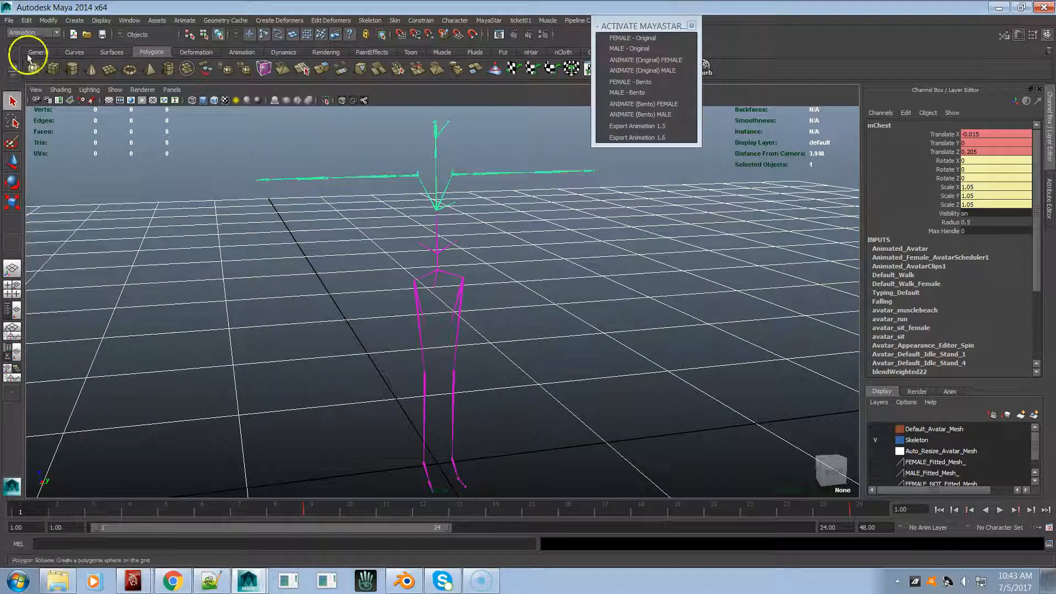
click(10, 22)
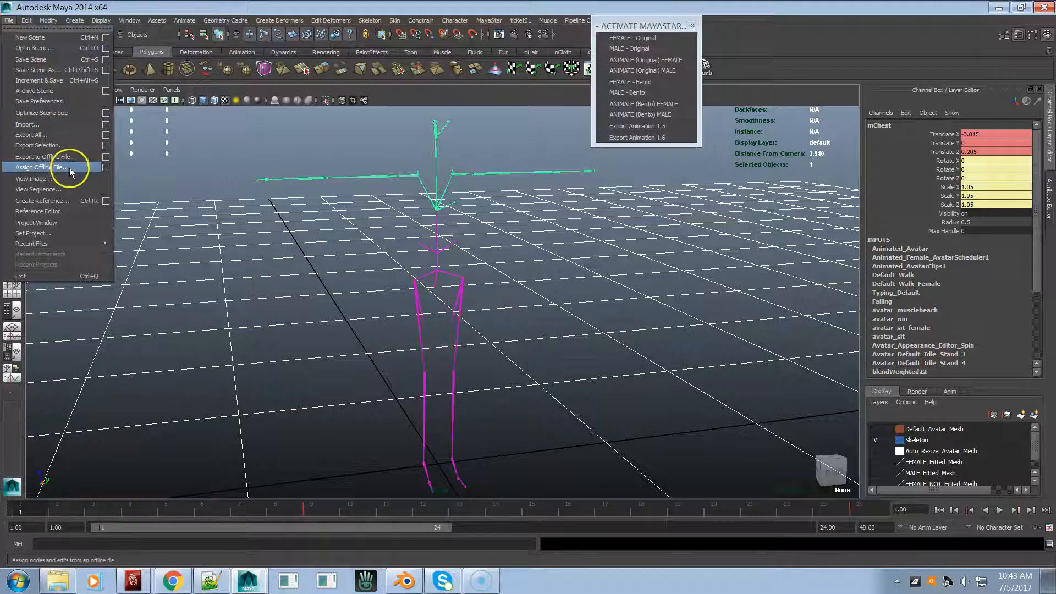
click(315, 168)
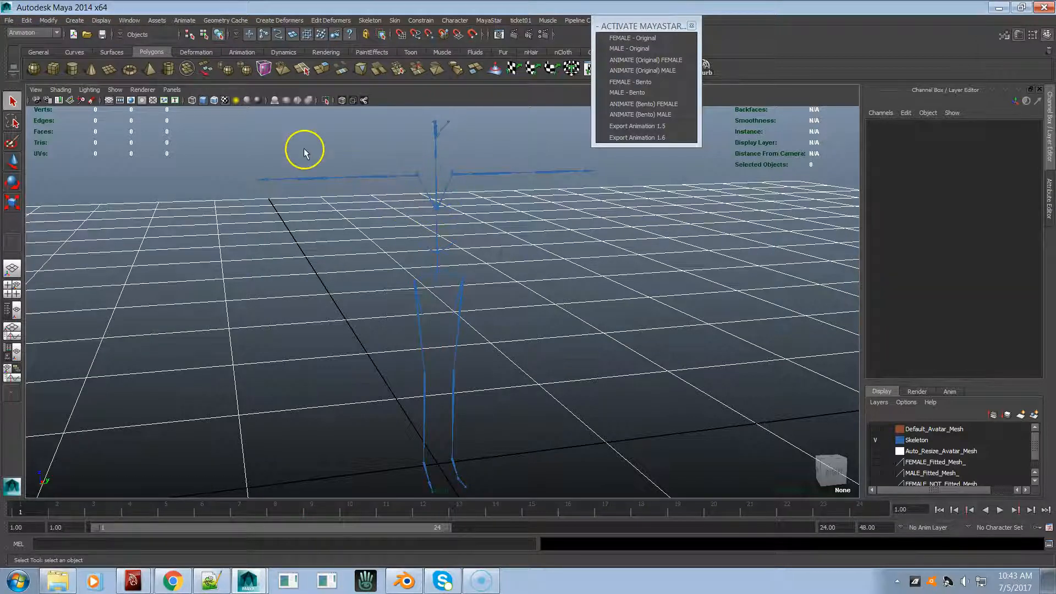
- Import "SLink Male Body for Video.dae" from the Desktop into the scene and dismiss the import warnings
click(8, 21)
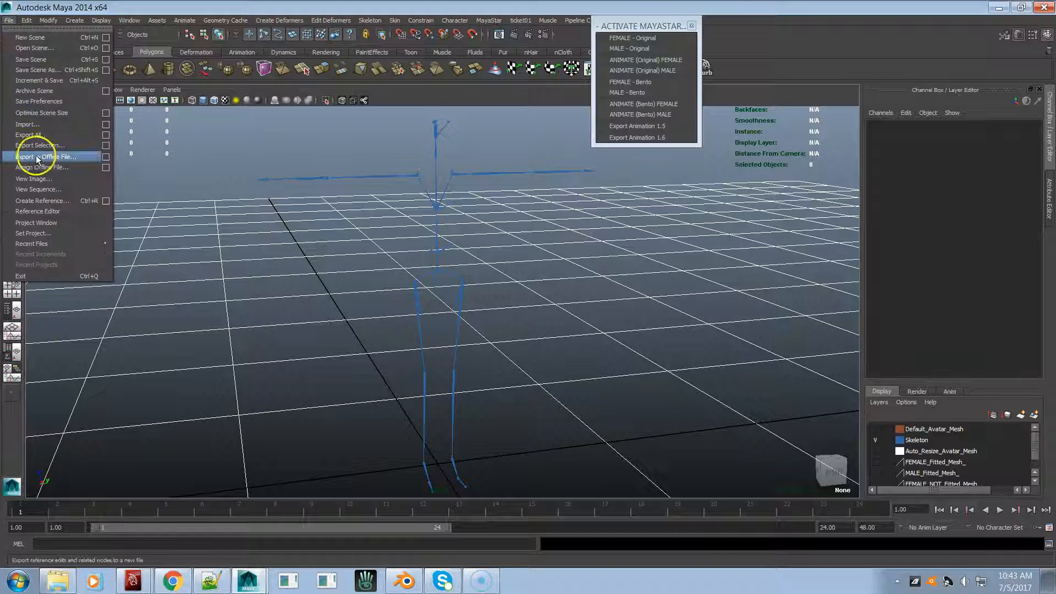
click(41, 125)
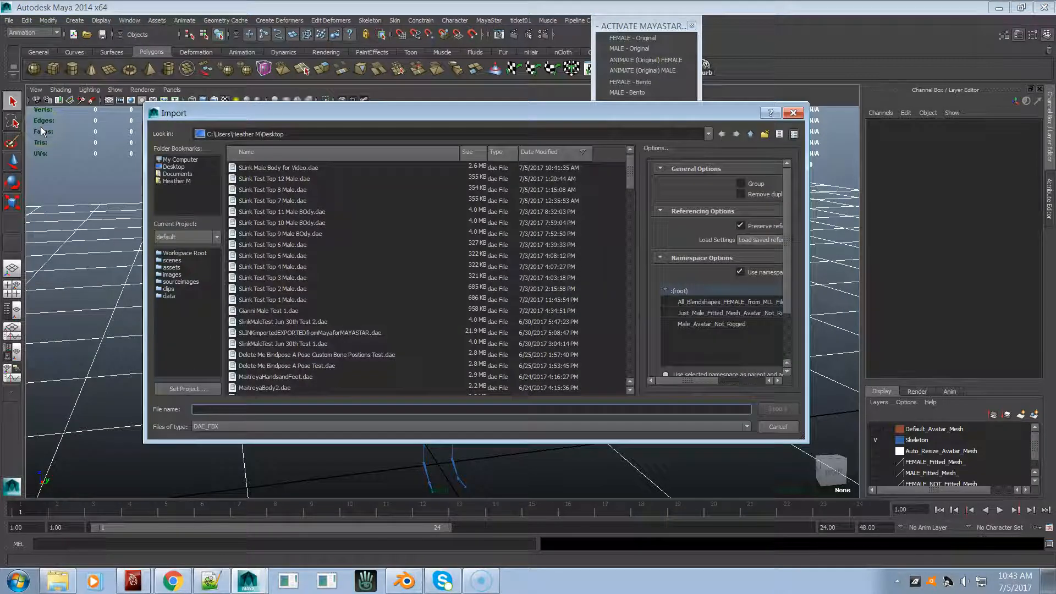
double_click(273, 168)
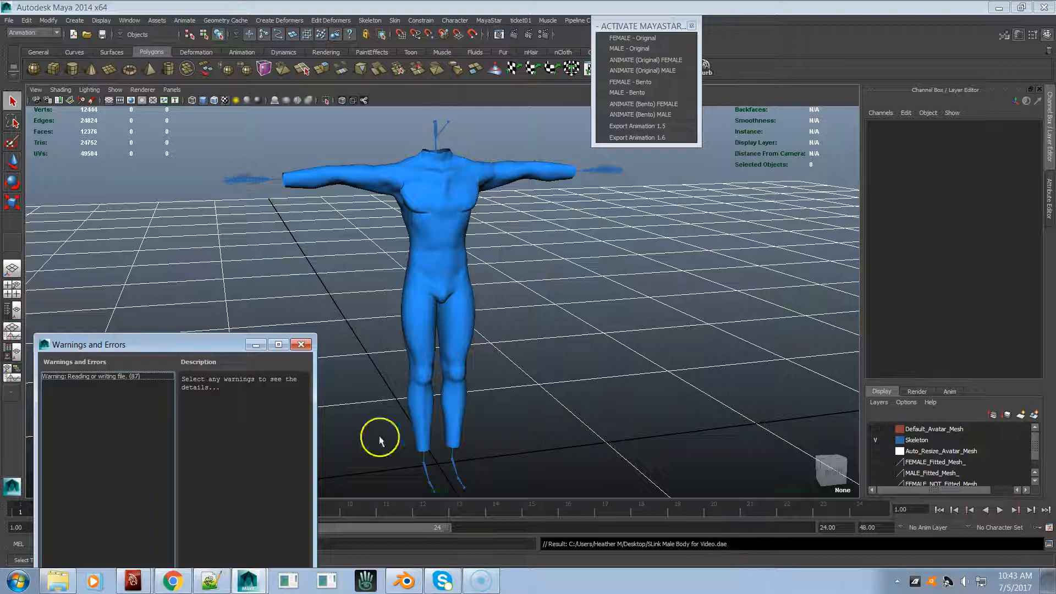
click(301, 345)
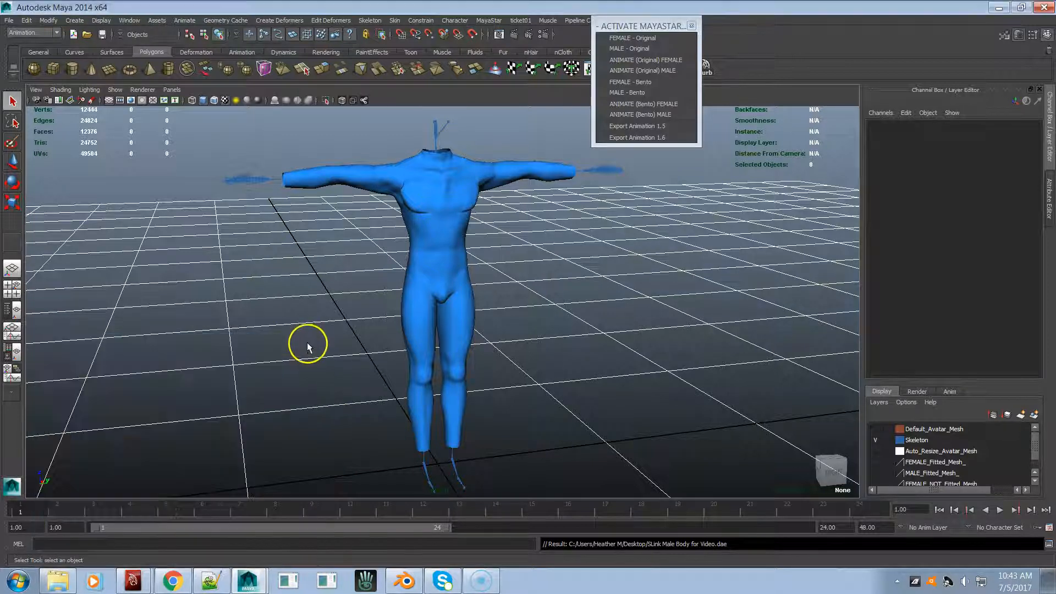
- Turn on X-ray joint display in the viewport to see the skeleton through the imported body mesh
alt+drag(490, 258, 345, 242)
alt+right_drag(344, 242, 514, 262)
alt+middle_drag(513, 260, 484, 346)
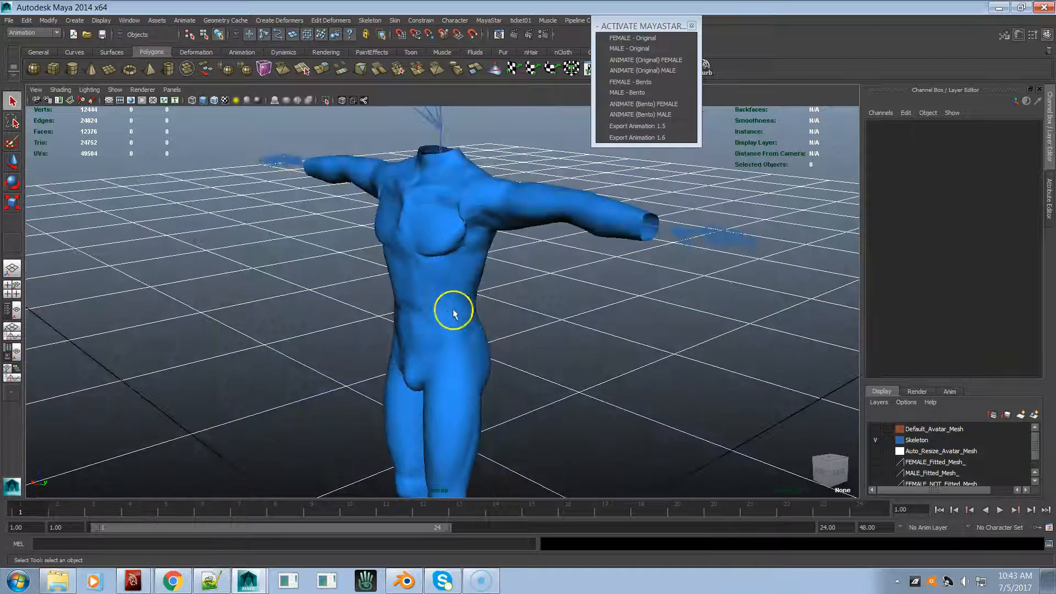
alt+right_drag(452, 311, 506, 299)
alt+drag(480, 275, 513, 292)
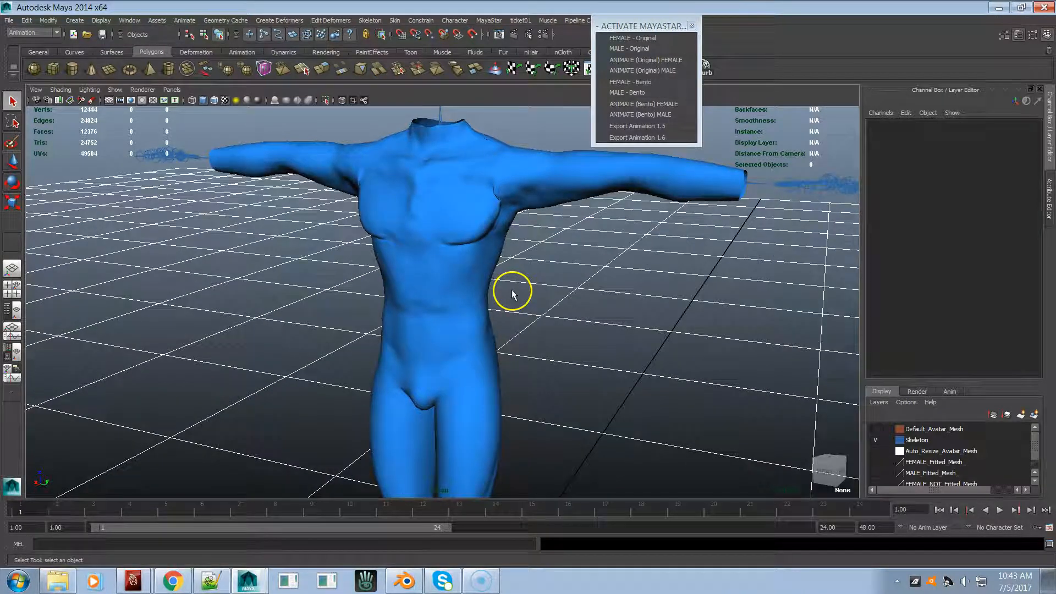
click(364, 100)
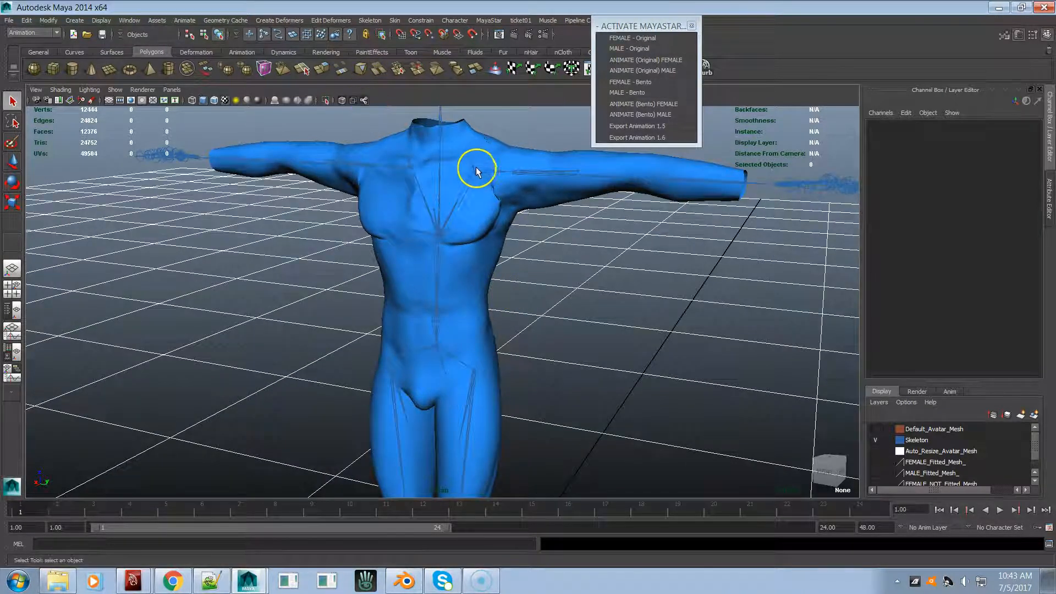
- Examine the L_CLAVICLE and CHEST joints inside the body, viewing the CHEST joint's transform and joint attributes
click(473, 167)
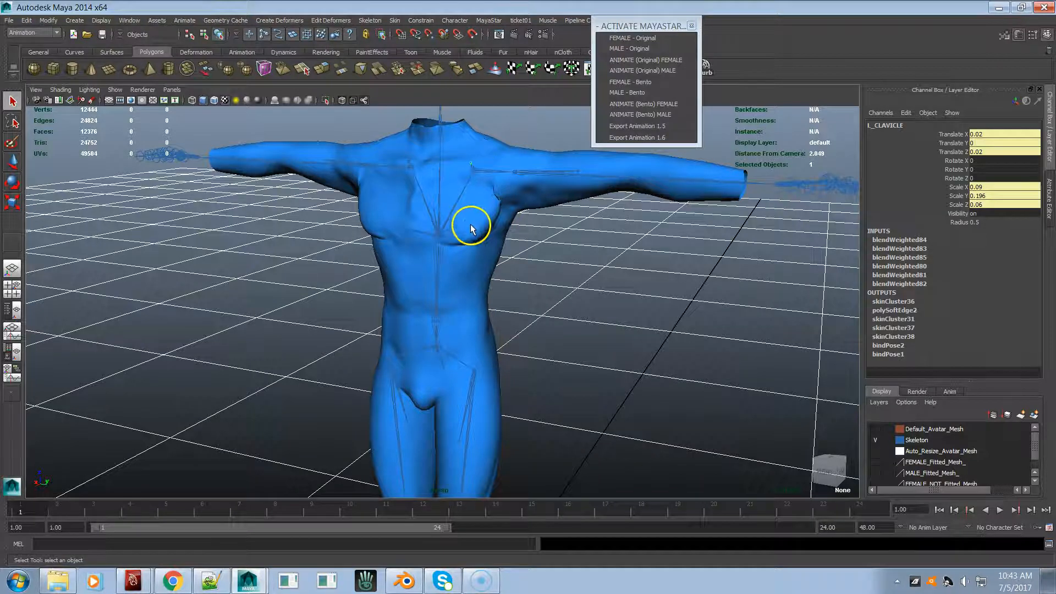
click(435, 210)
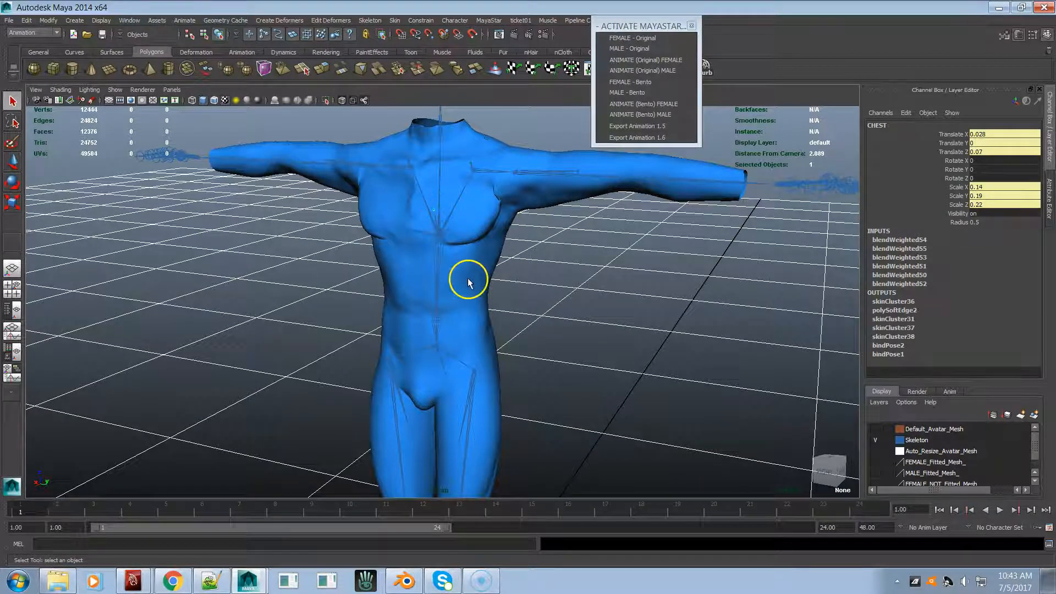
alt+drag(469, 281, 538, 259)
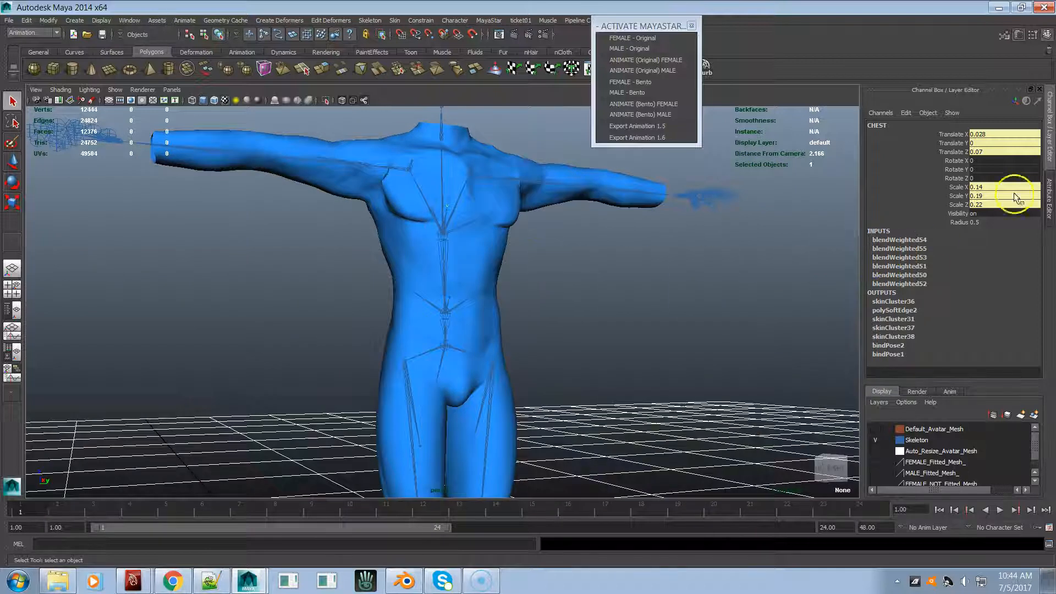
click(1051, 149)
click(1050, 198)
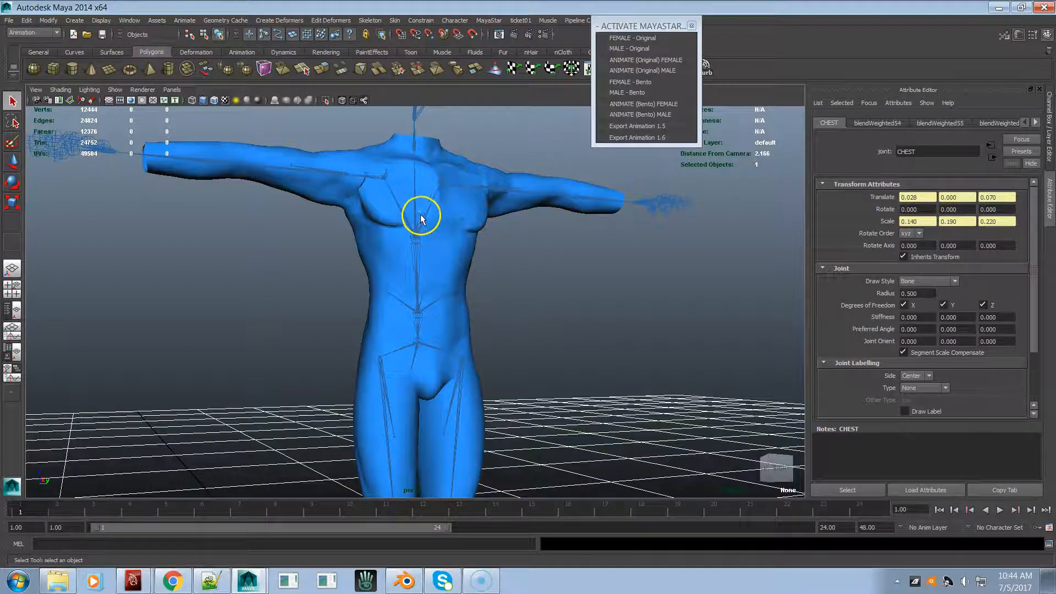
alt+drag(534, 281, 490, 299)
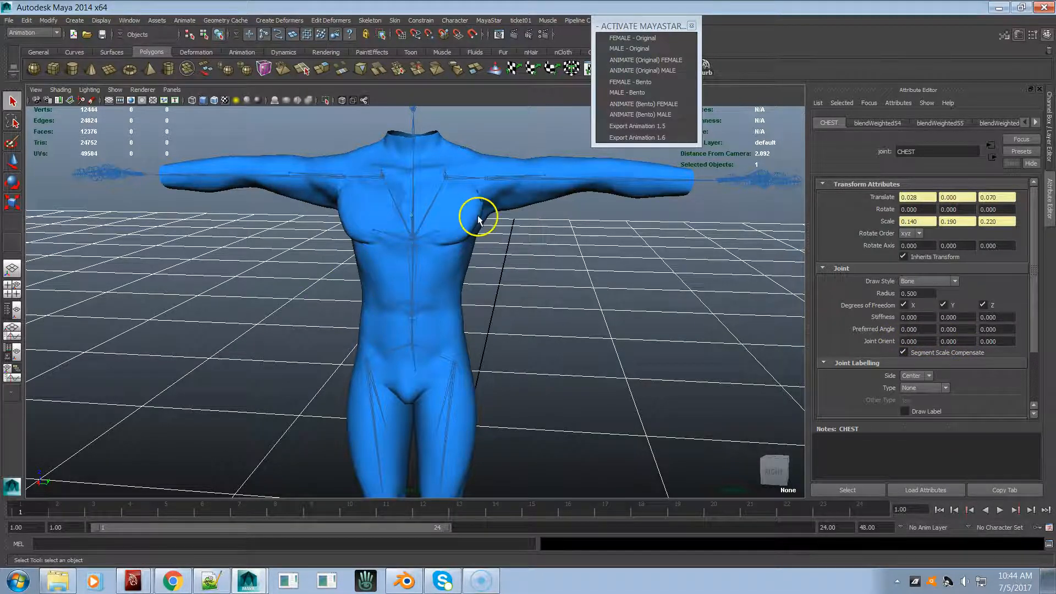
- Open the Outliner, filter its nodes by bindPose* to find the bind poses, and clear the filter
click(130, 21)
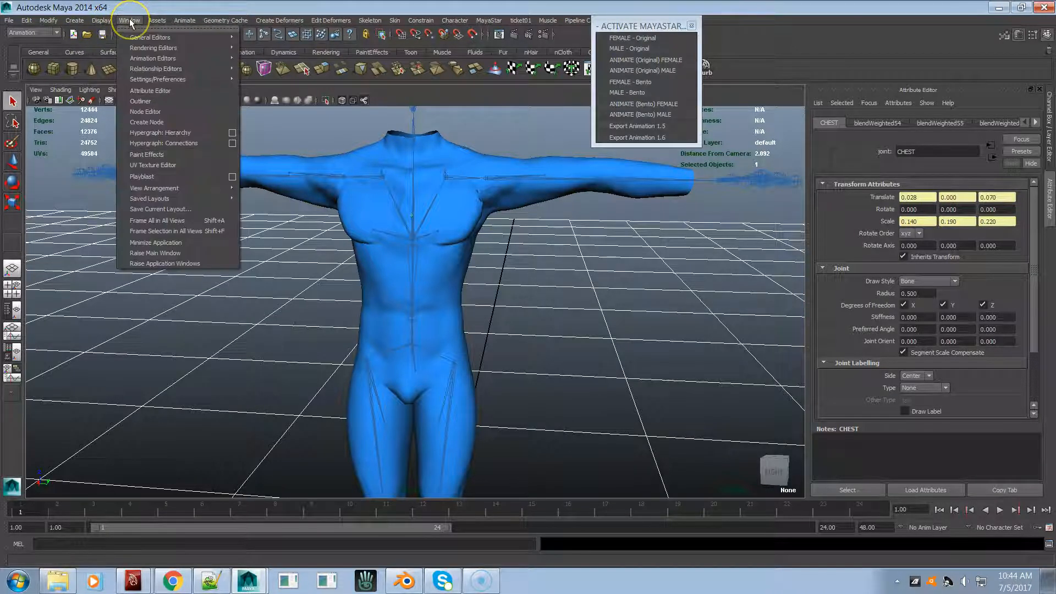
click(140, 101)
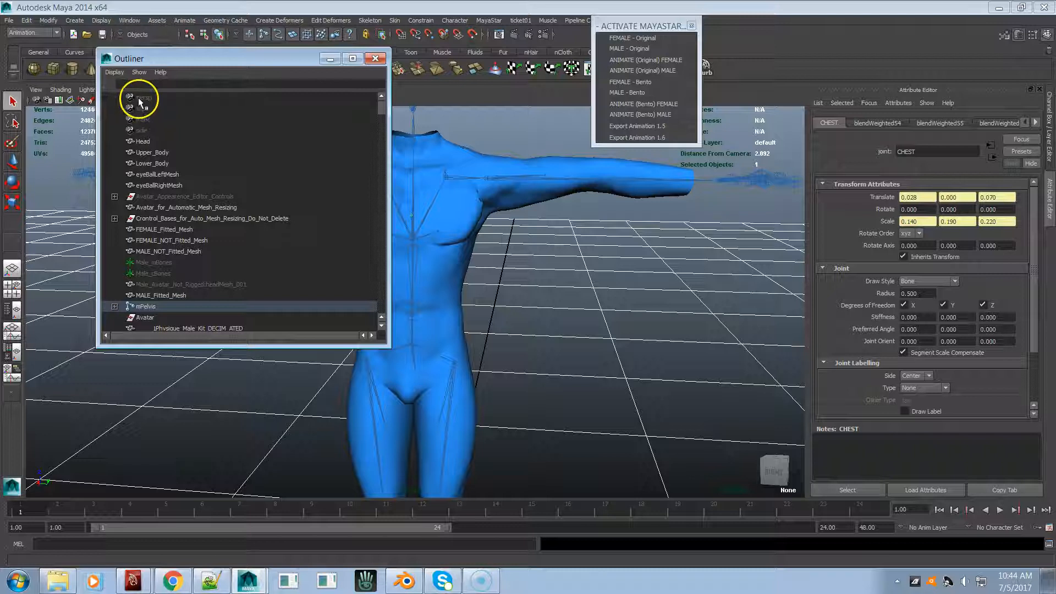
click(114, 72)
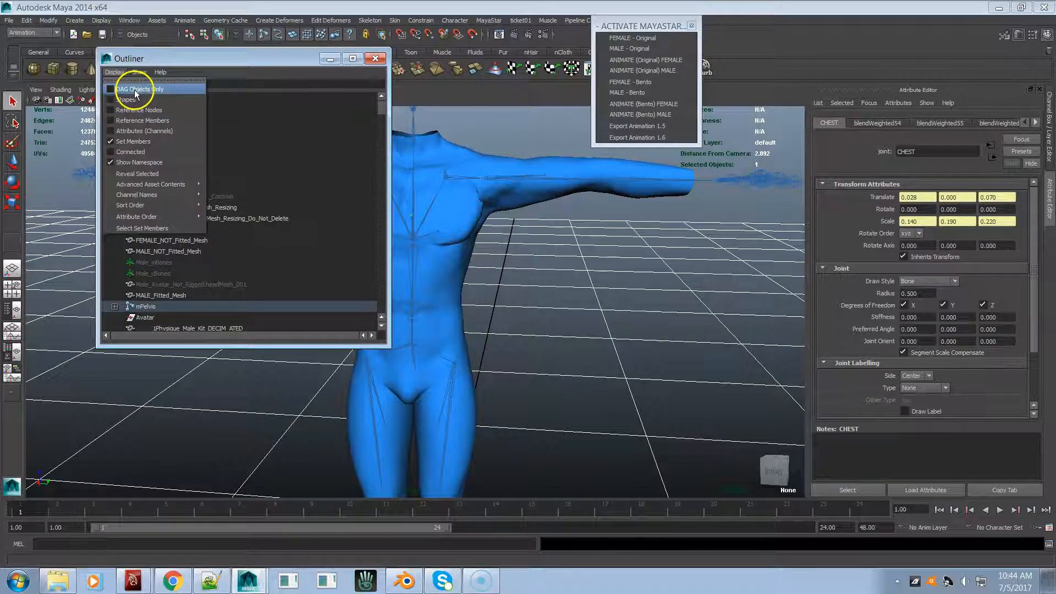
click(237, 84)
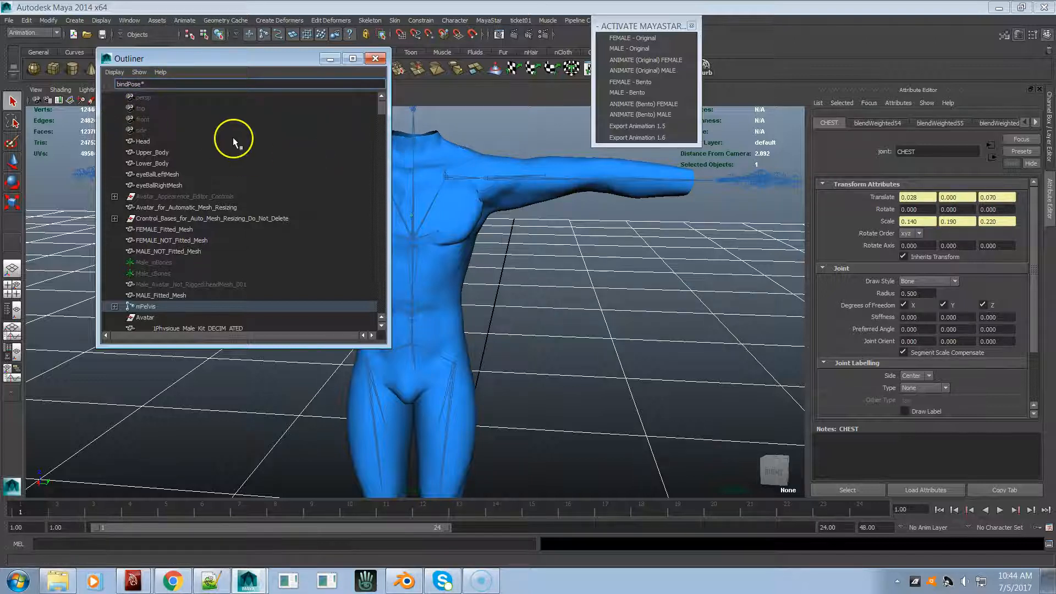
key(Return)
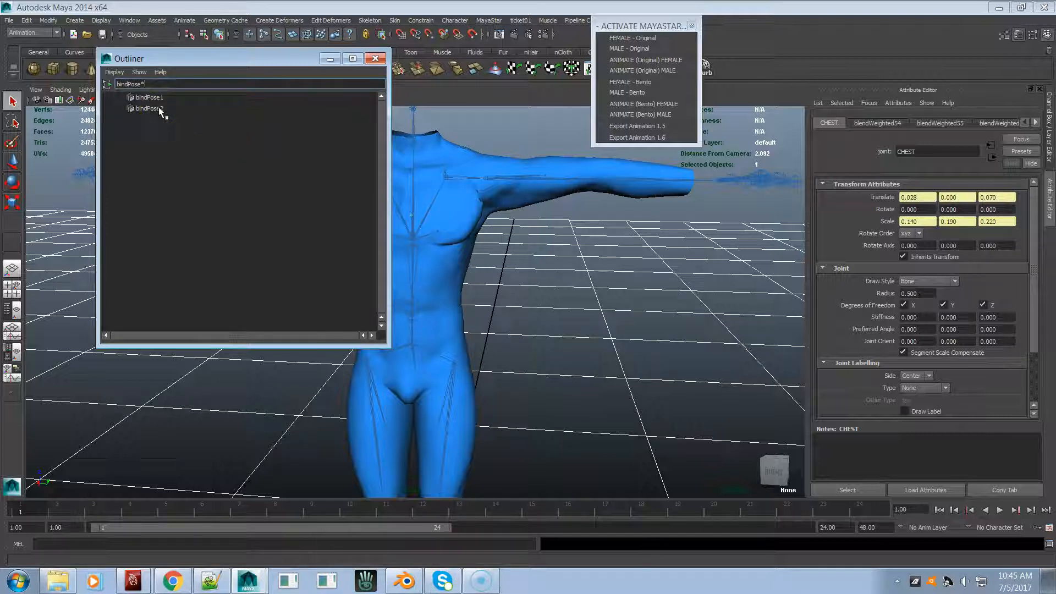
click(107, 86)
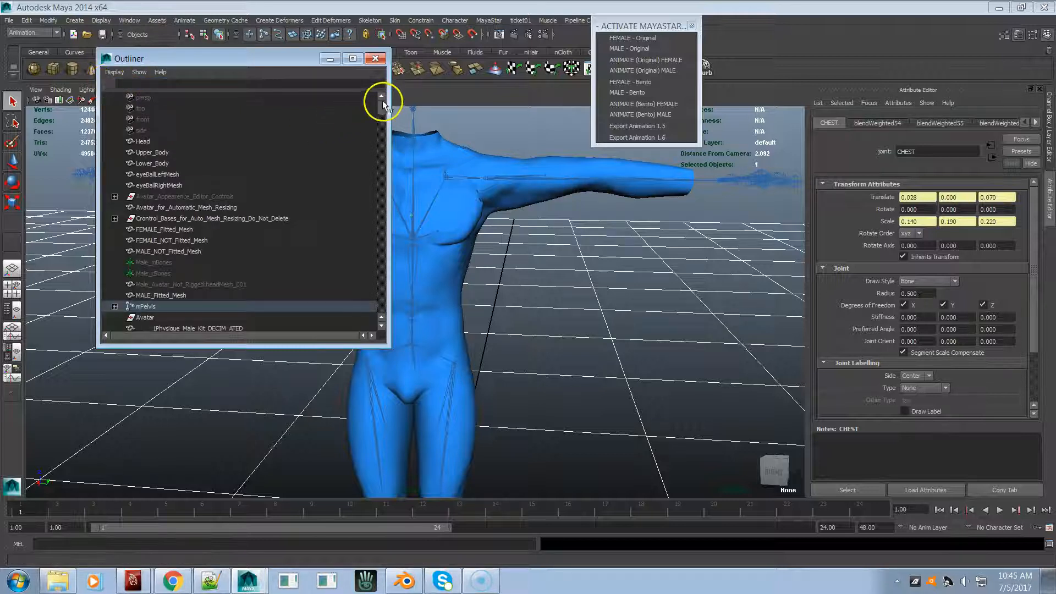
- Switch the Outliner to DAG Objects Only and back to listing all node types
click(114, 72)
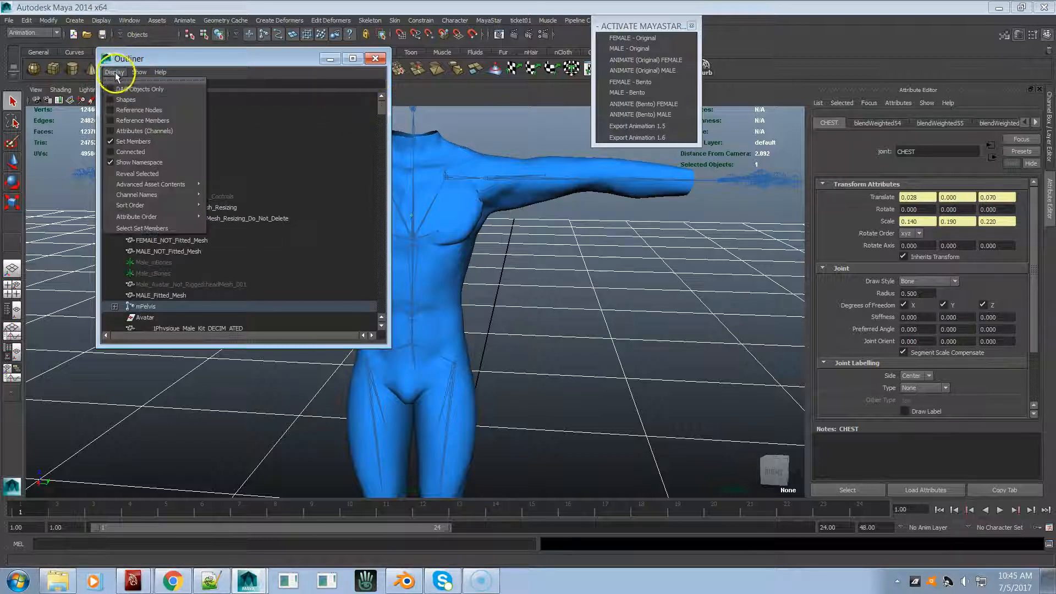
click(113, 89)
click(115, 72)
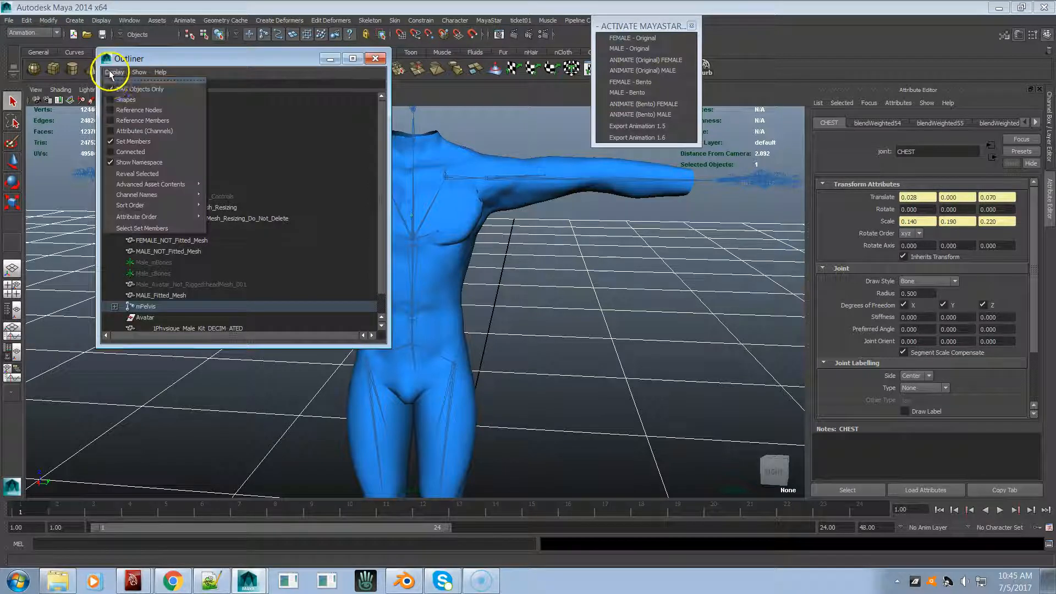
mouse_move(384, 112)
mouse_down()
mouse_move(377, 146)
mouse_move(379, 93)
mouse_up()
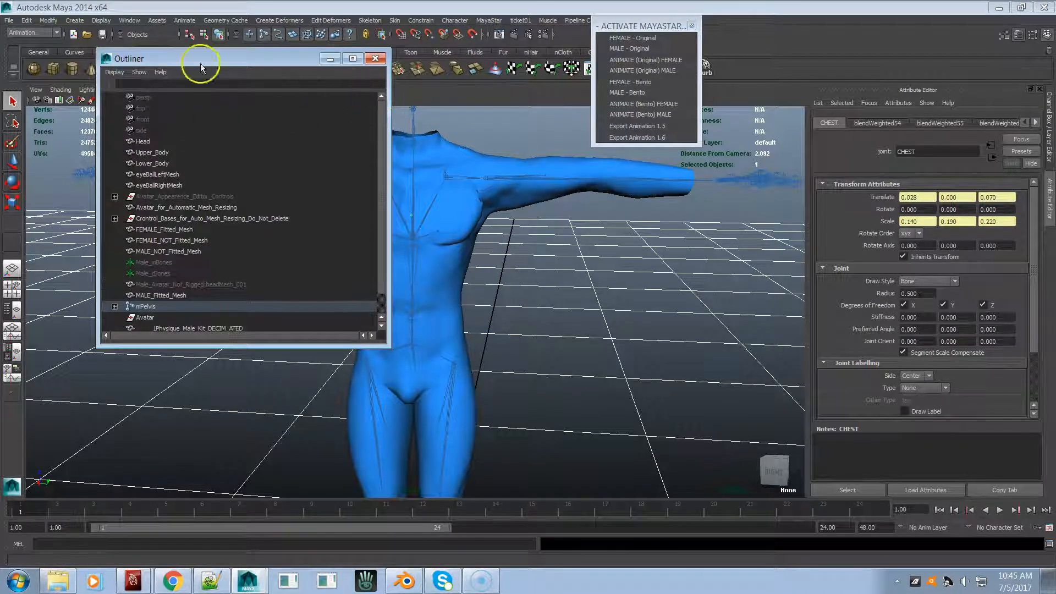
click(111, 71)
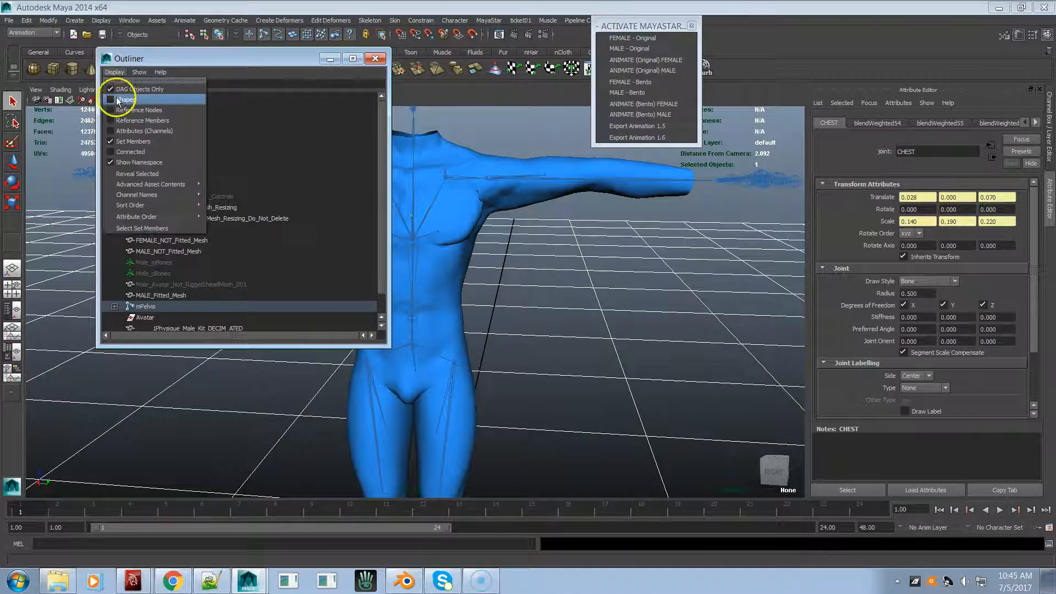
click(111, 88)
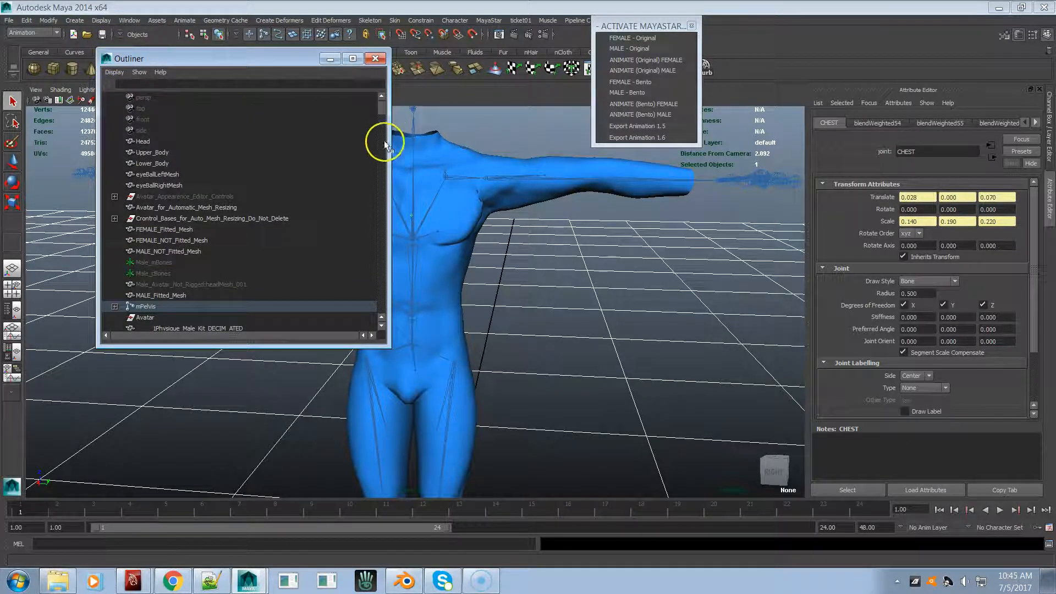
- Locate bindPose2 in the Outliner's full node list and delete it
drag(383, 107, 378, 331)
scroll(195, 229, up, 15)
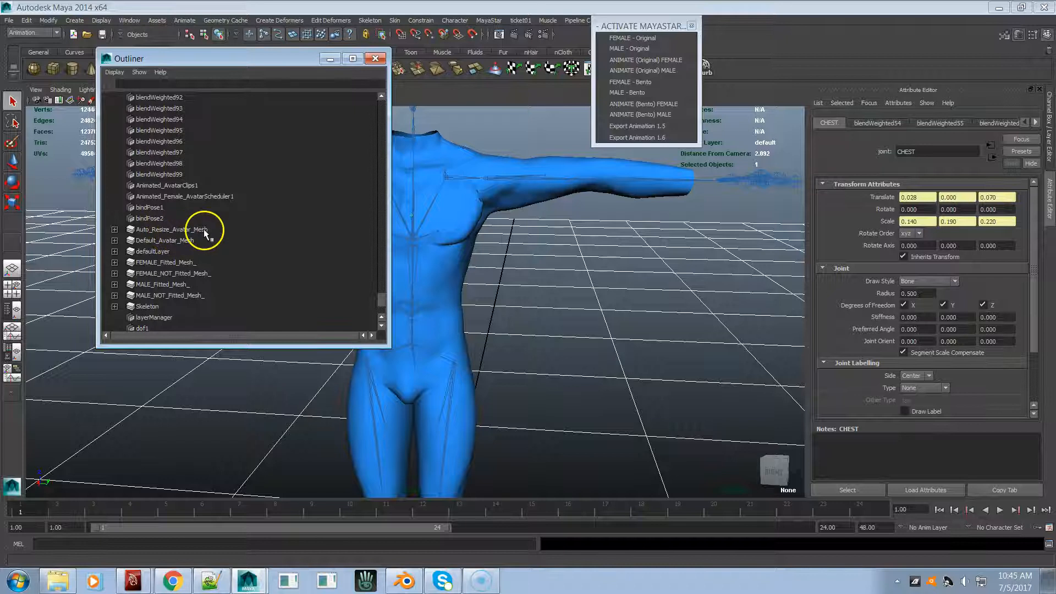
click(156, 219)
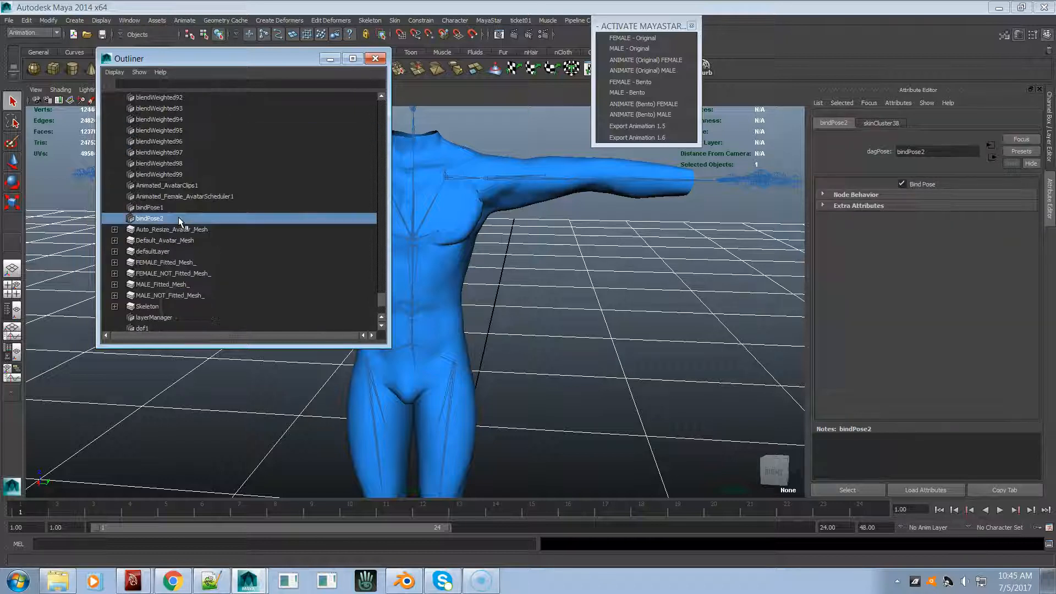
scroll(178, 217, down, 20)
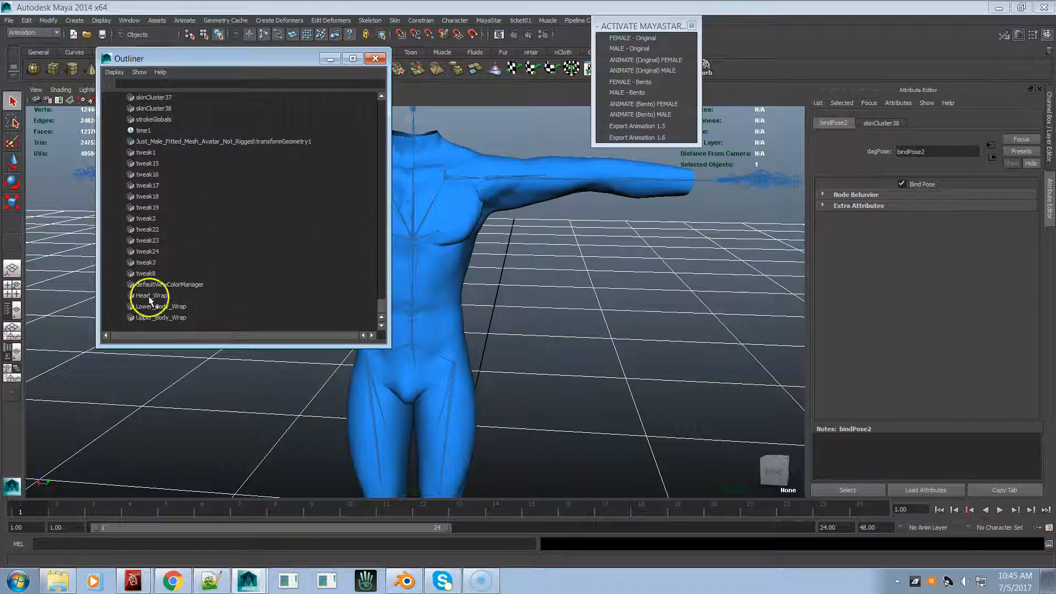
scroll(174, 199, down, 5)
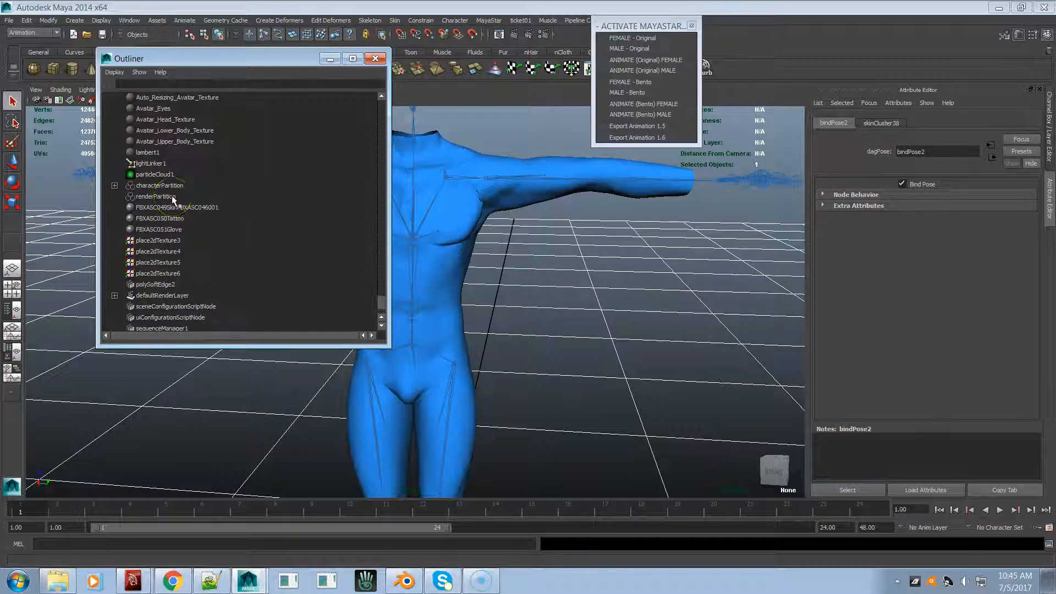
scroll(170, 197, up, 20)
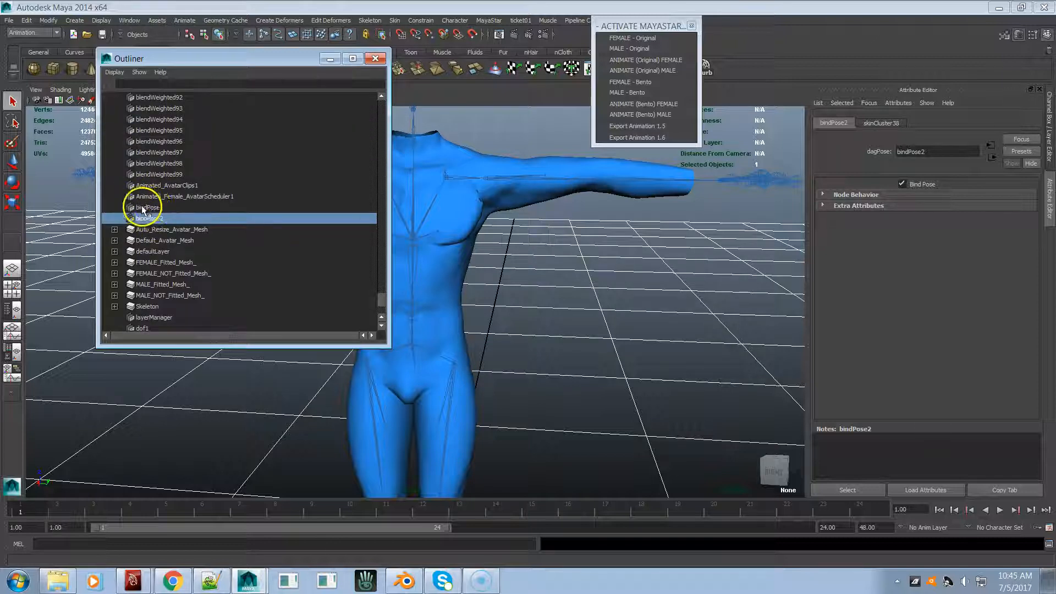
middle_drag(148, 222, 170, 207)
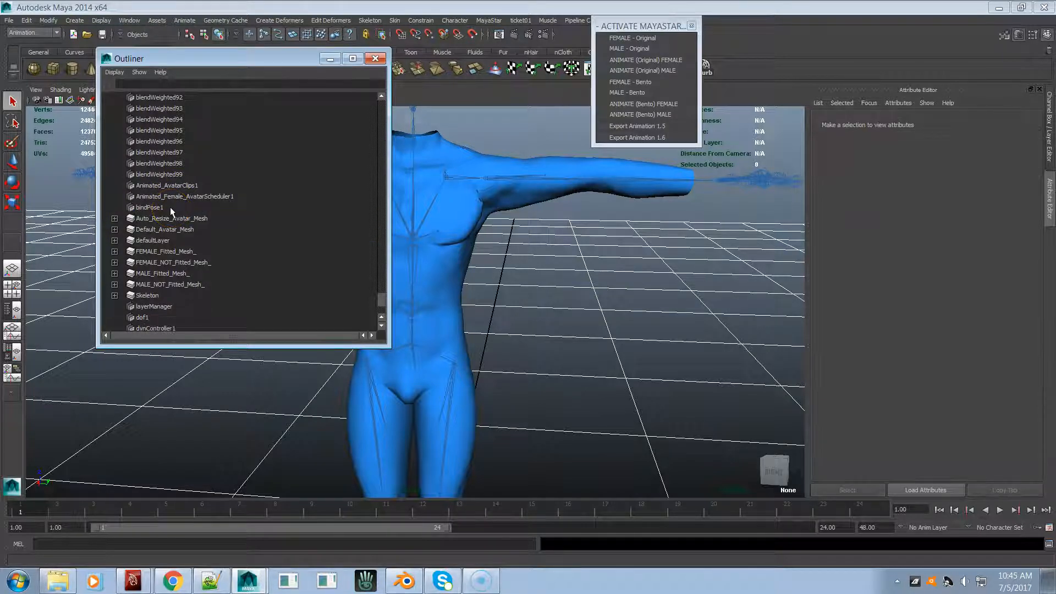
- Undo the deletion of bindPose2 and find the restored node in the Outliner
click(500, 20)
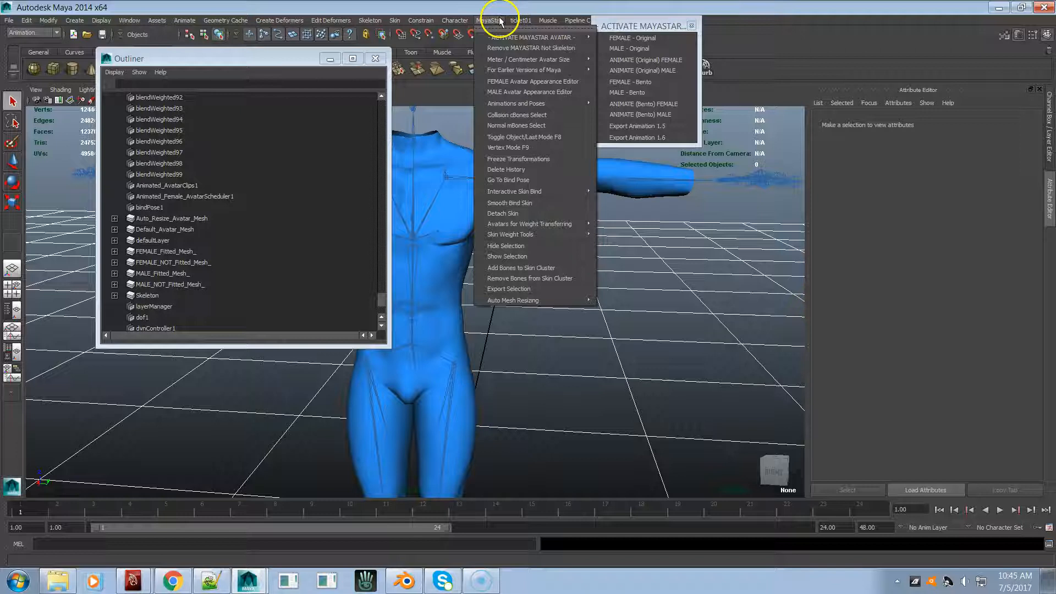
click(220, 62)
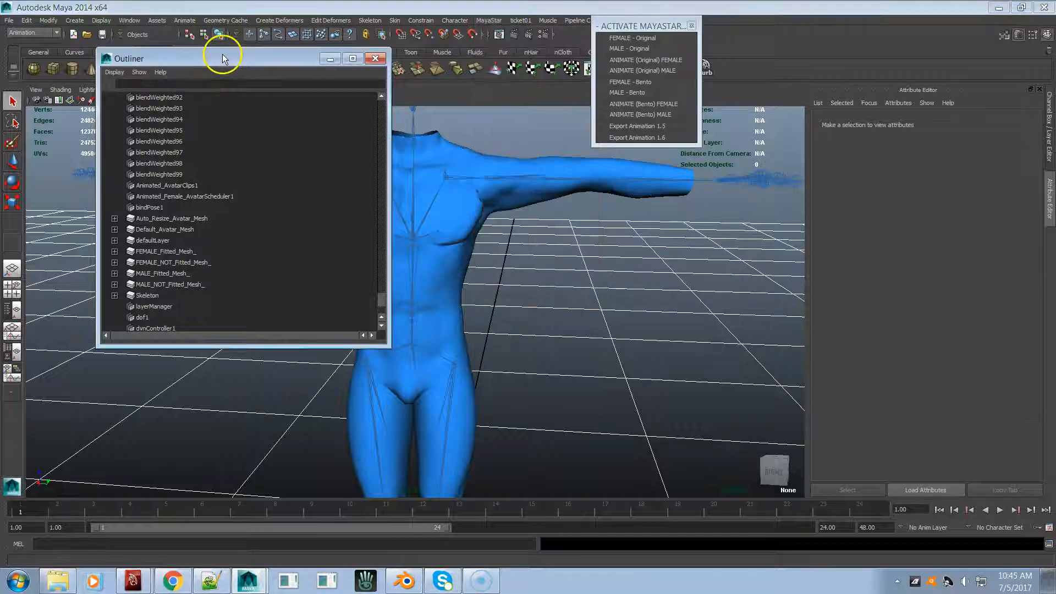
key(ctrl+z)
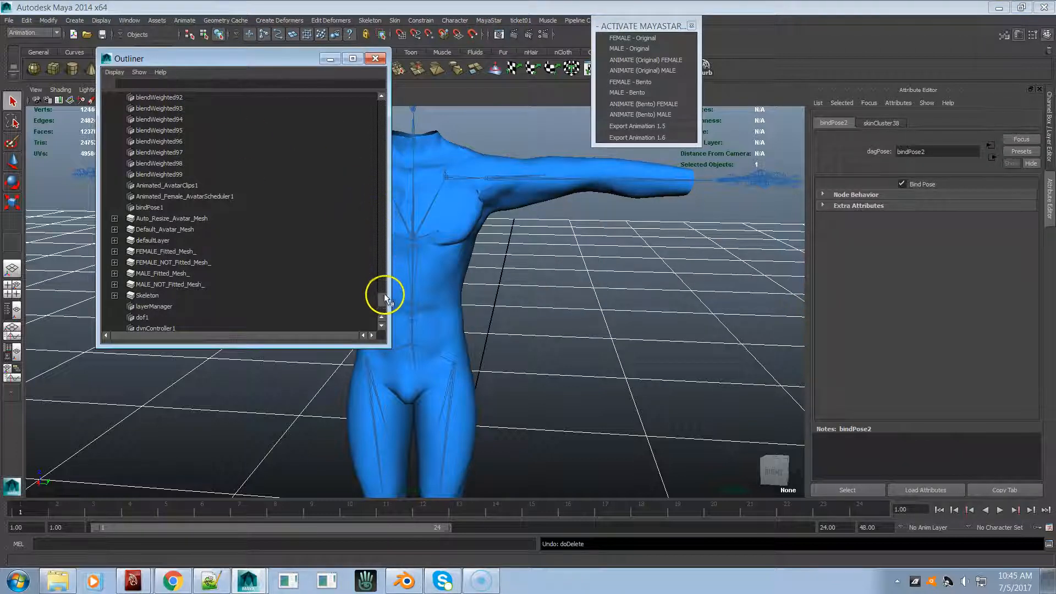
drag(384, 297, 379, 312)
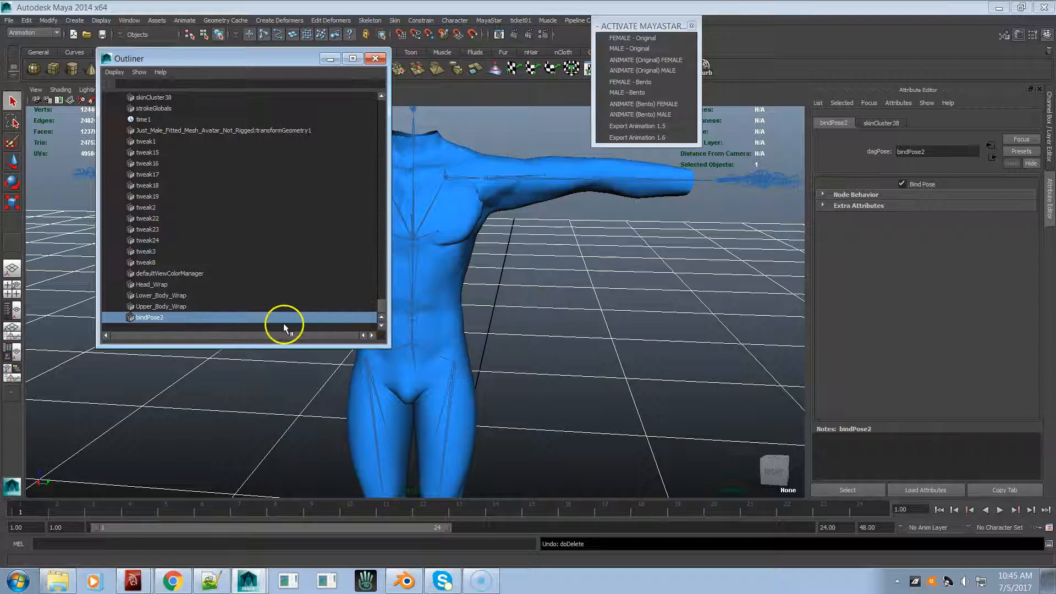
- Try MayaStar's Go To Bind Pose on the skeleton with bindPose2 still in the scene
click(493, 22)
click(513, 174)
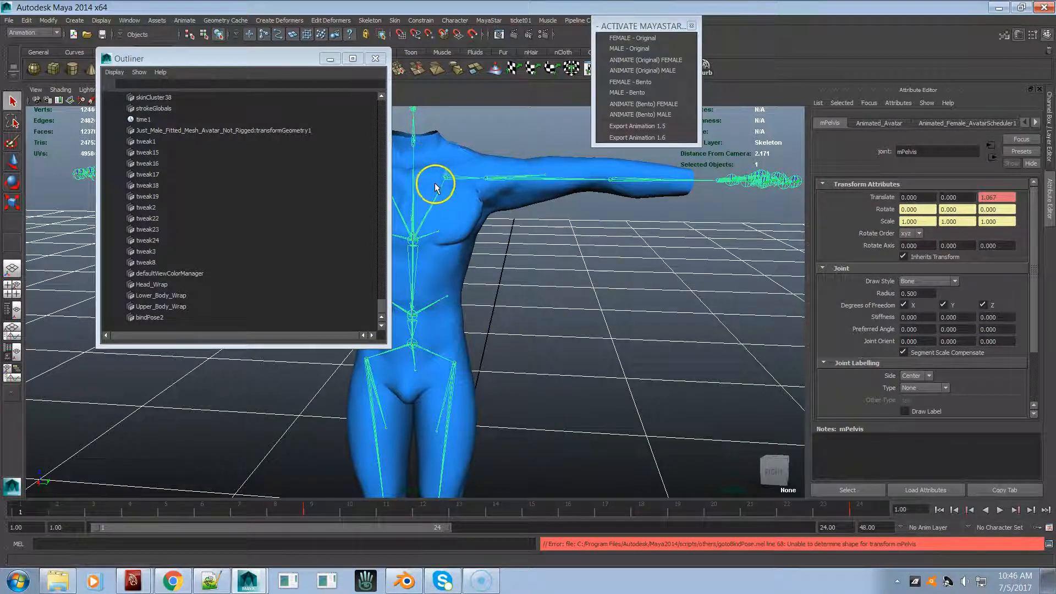
click(492, 22)
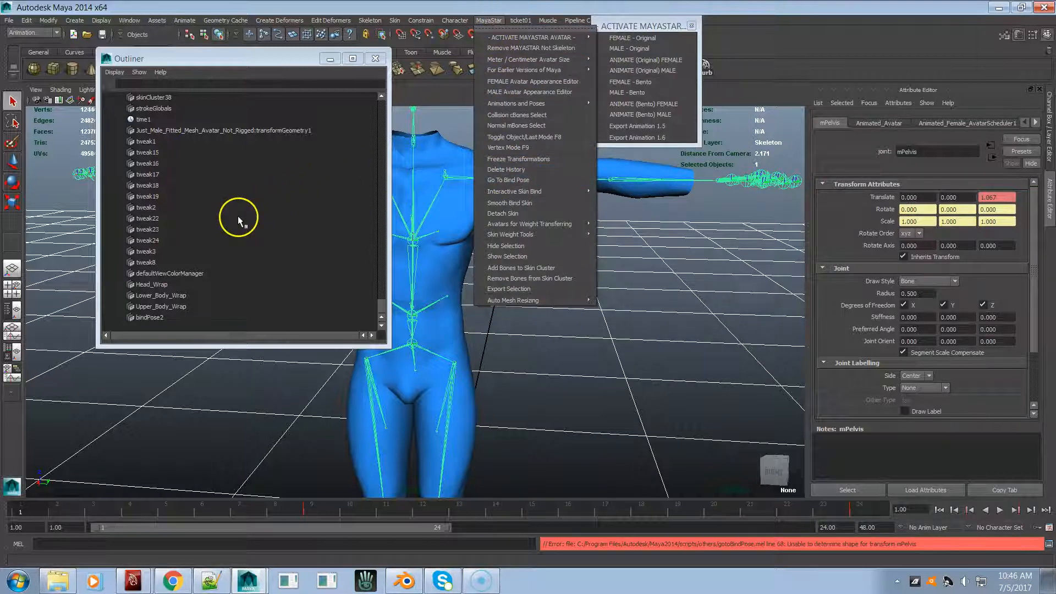
- Delete bindPose2 in the Outliner and return the skeleton to its bind pose with MayaStar's Go To Bind Pose
click(147, 319)
key(Delete)
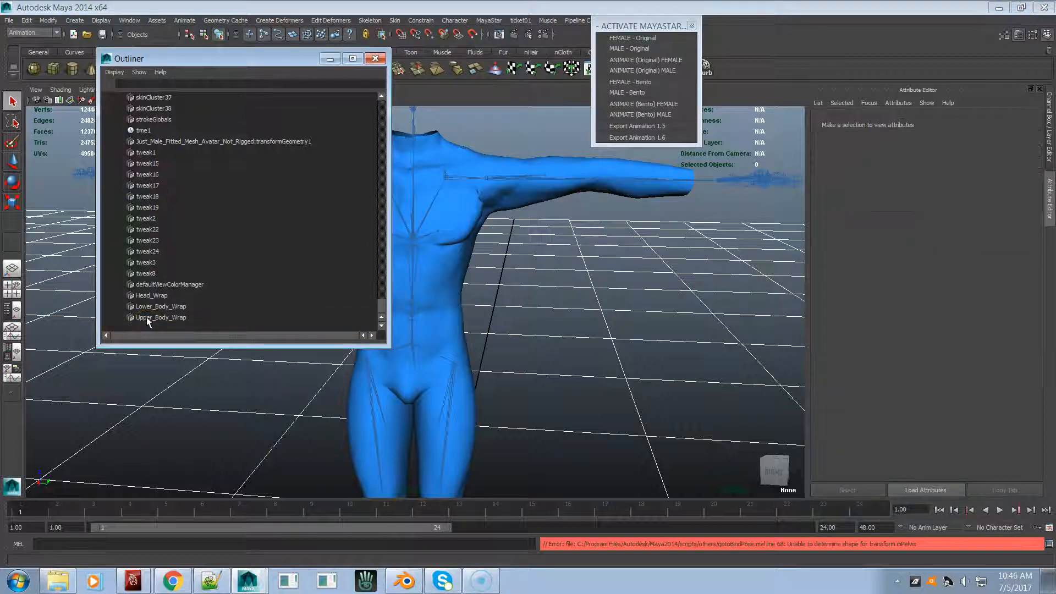
click(483, 22)
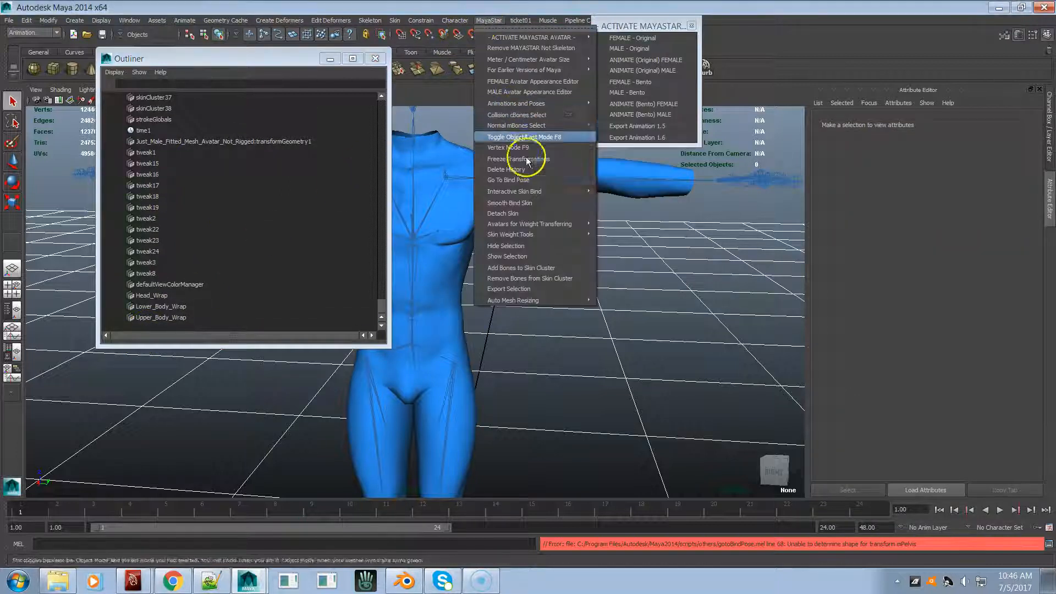
click(537, 180)
- Inspect the CHEST joint inside the torso, checking its transform values in the Attribute Editor and Channel Box
alt+drag(504, 215, 532, 230)
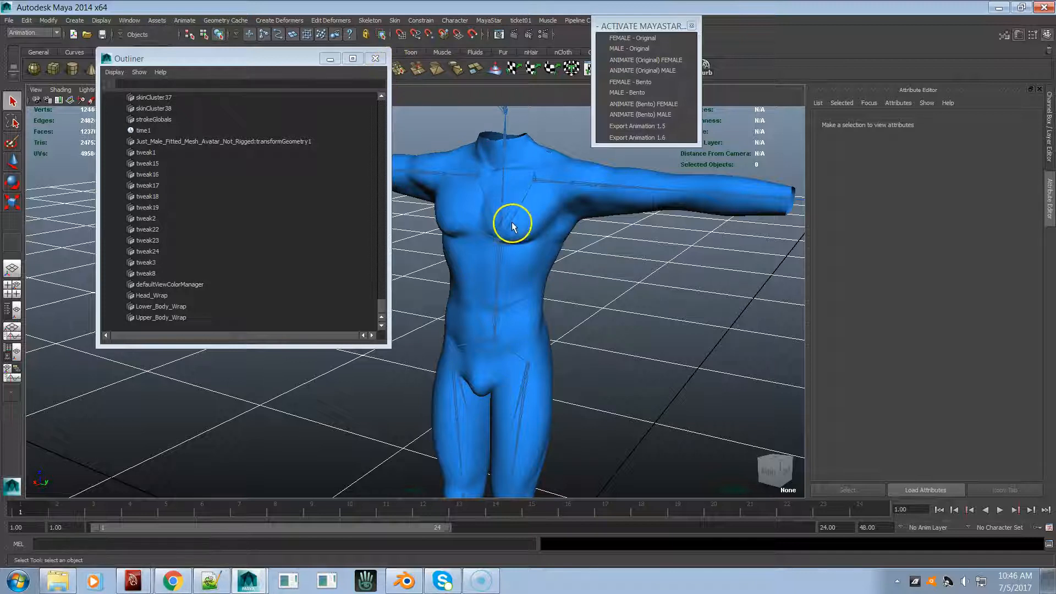
alt+right_drag(495, 209, 664, 231)
alt+middle_drag(621, 227, 553, 283)
alt+right_drag(528, 281, 691, 280)
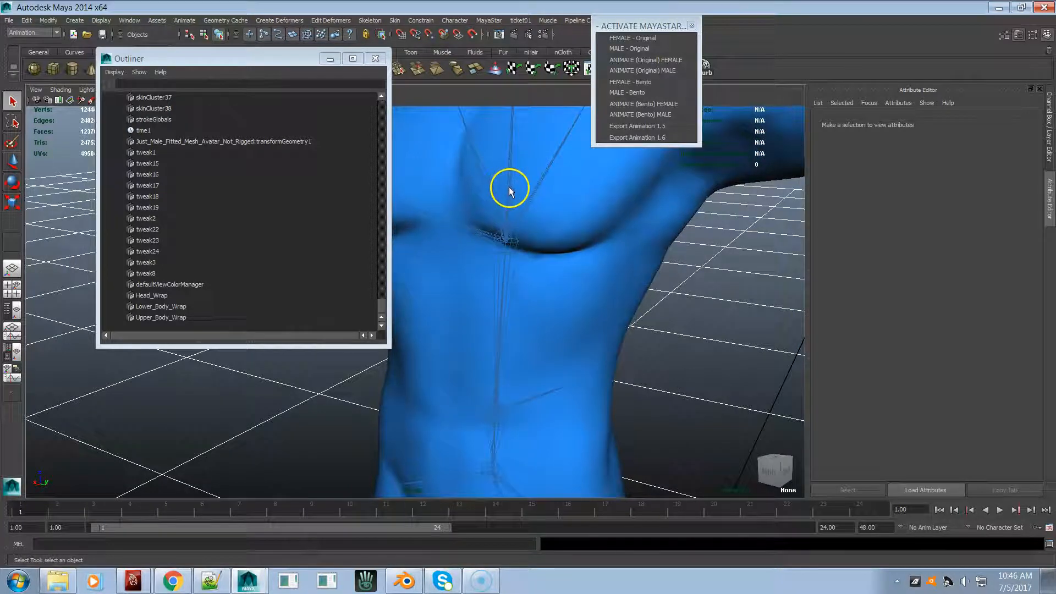
click(508, 187)
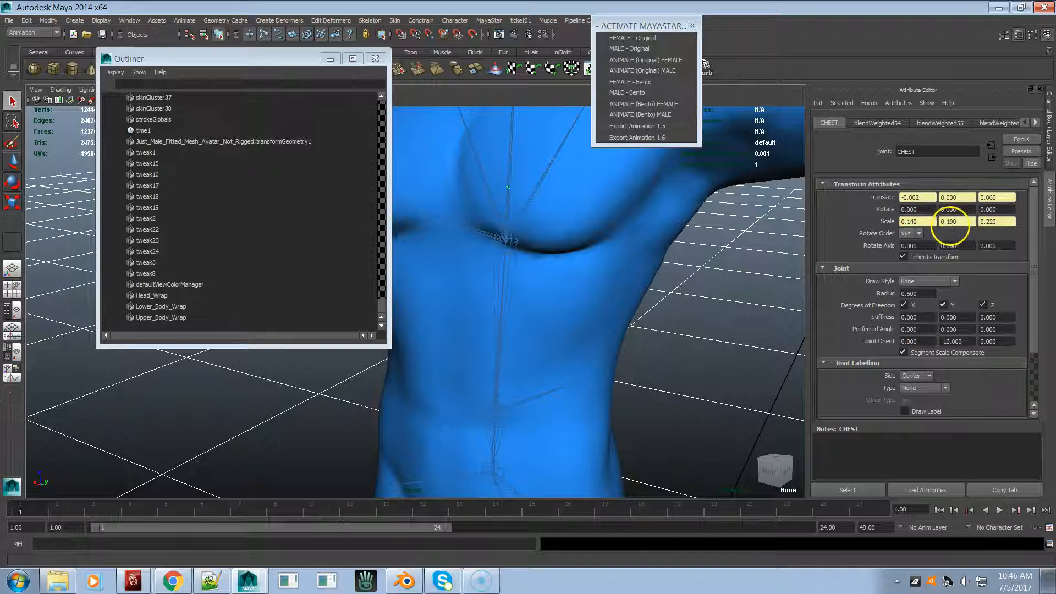
click(1048, 141)
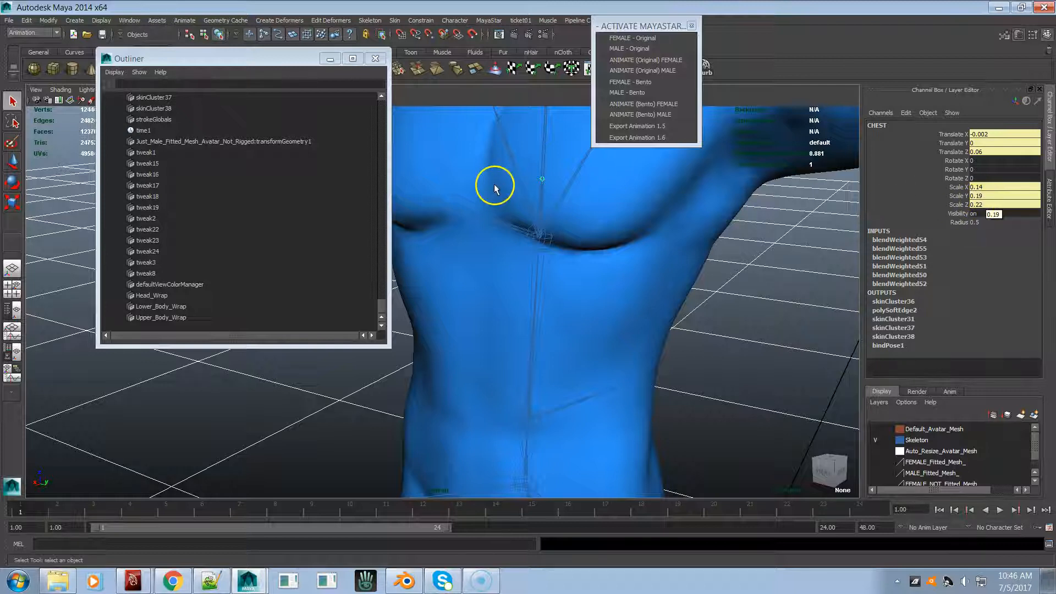
mouse_move(541, 250)
alt+mouse_down()
mouse_move(569, 245)
mouse_move(562, 252)
alt+mouse_up()
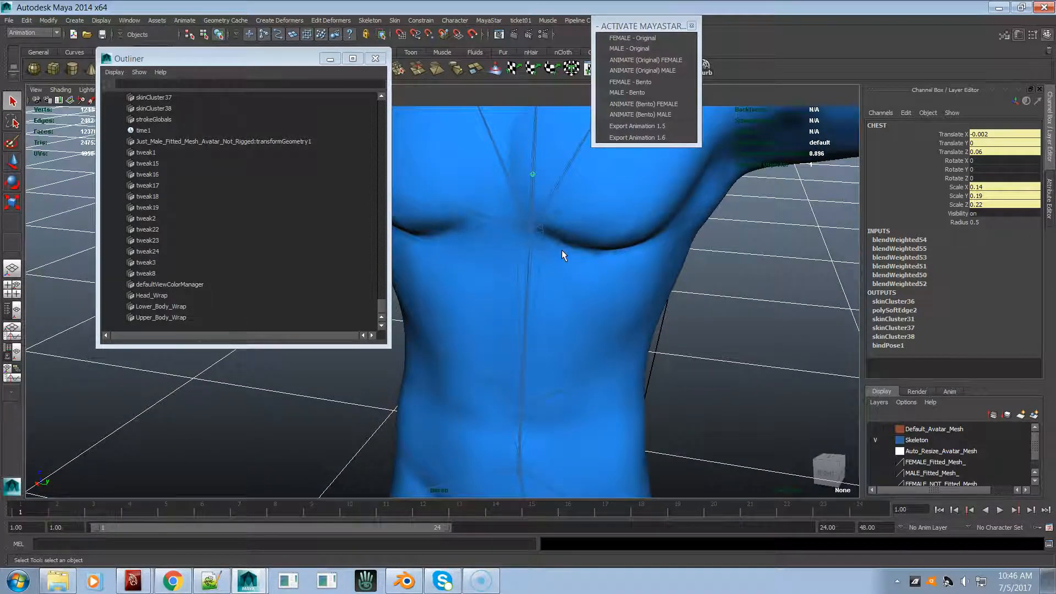
- Close the floating MayaStar activation list and open the MALE Avatar Appearance Editor
click(692, 26)
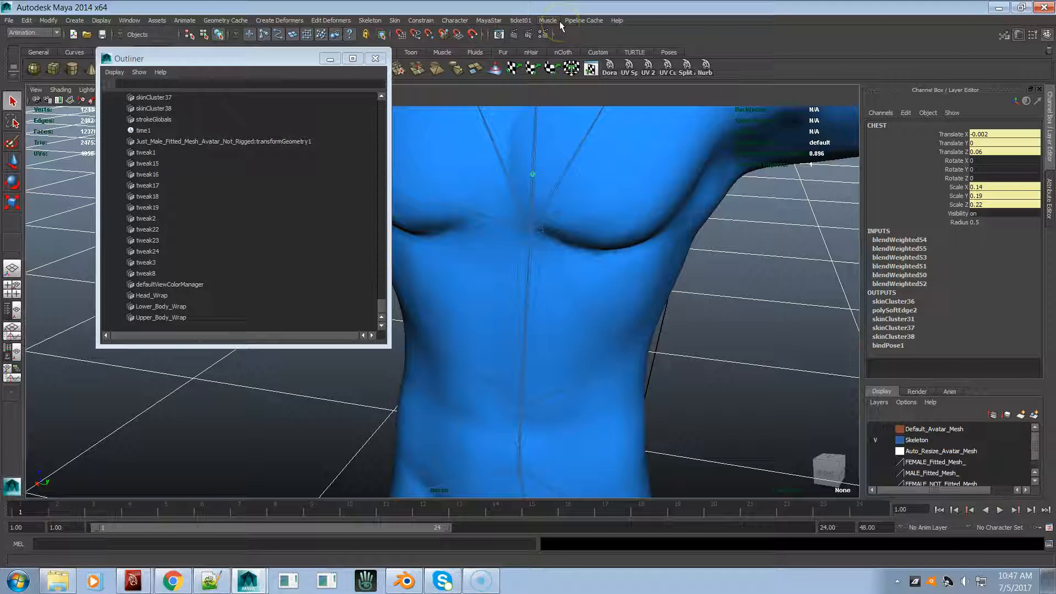
click(489, 21)
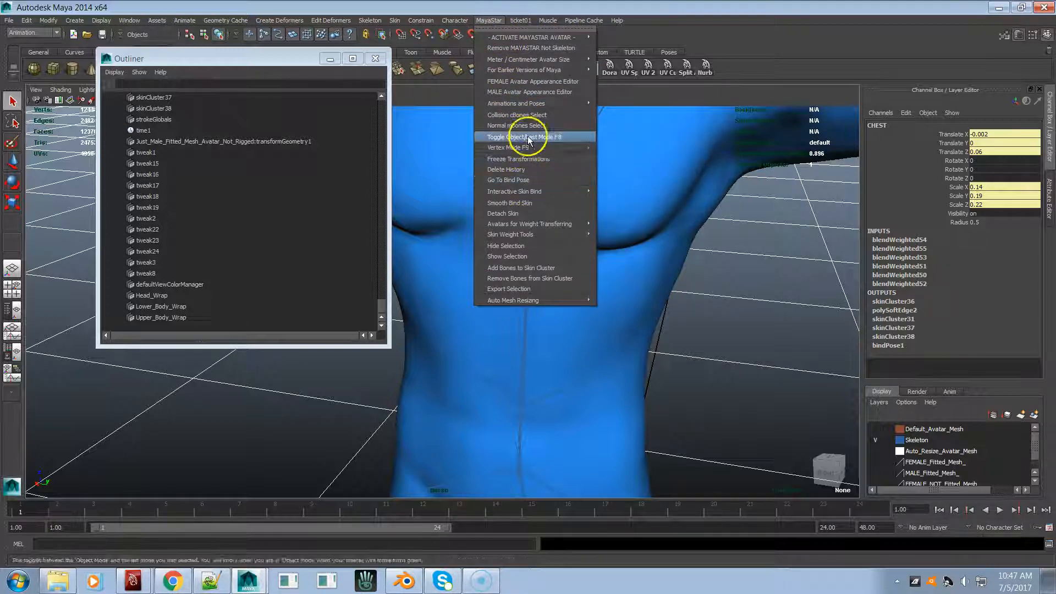
click(533, 93)
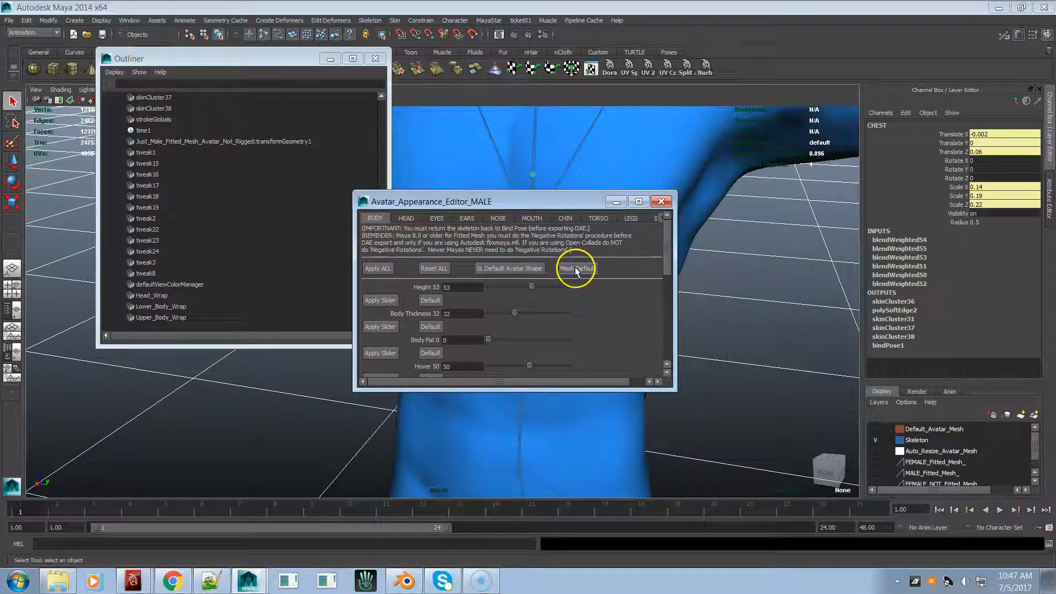
- Apply the SL Default Avatar Shape followed by Mesh Default, and move the appearance editor clear of the chest
click(497, 268)
click(565, 268)
click(566, 268)
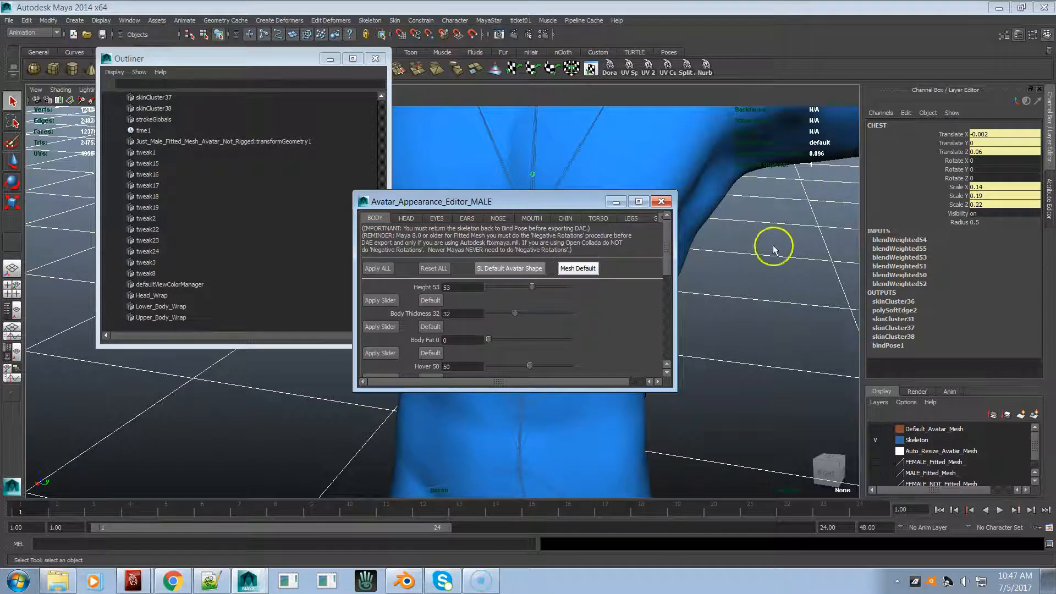
drag(532, 206, 531, 354)
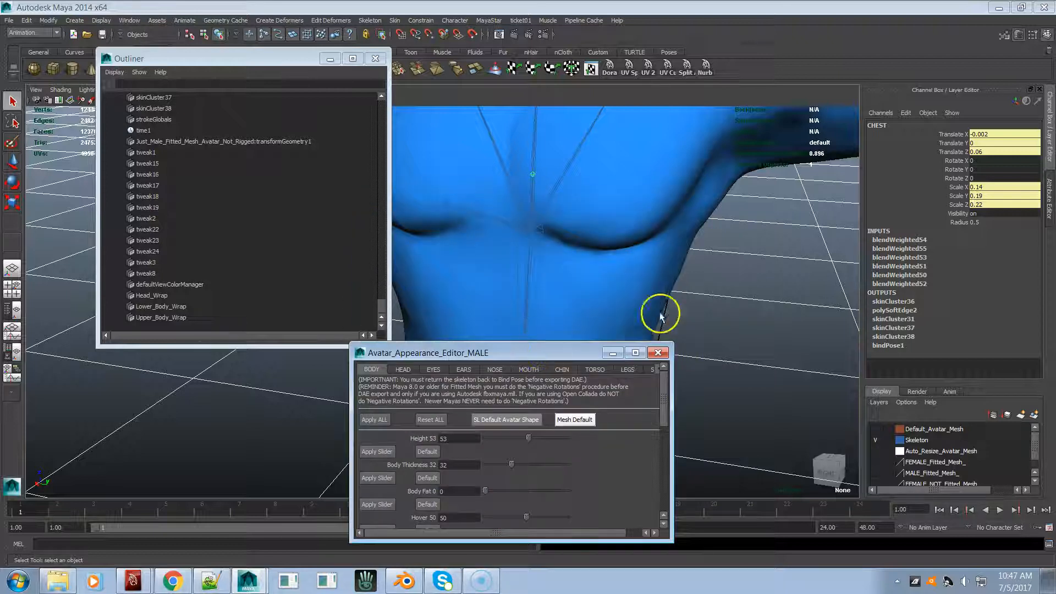
- Inspect the left clavicle joint's transform values and close the MALE Avatar Appearance Editor
alt+middle_drag(691, 246, 674, 305)
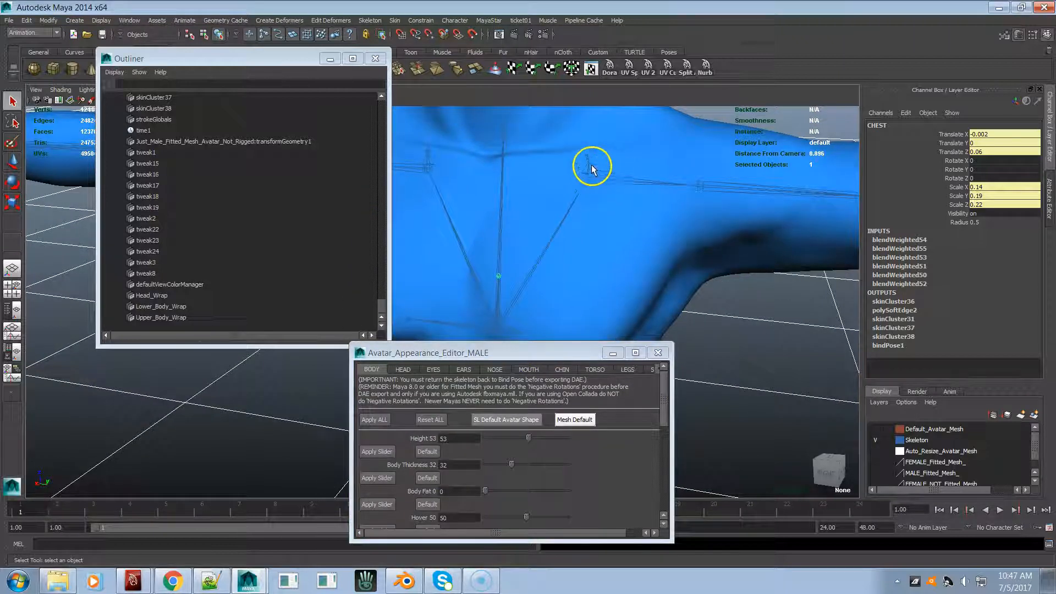
click(590, 162)
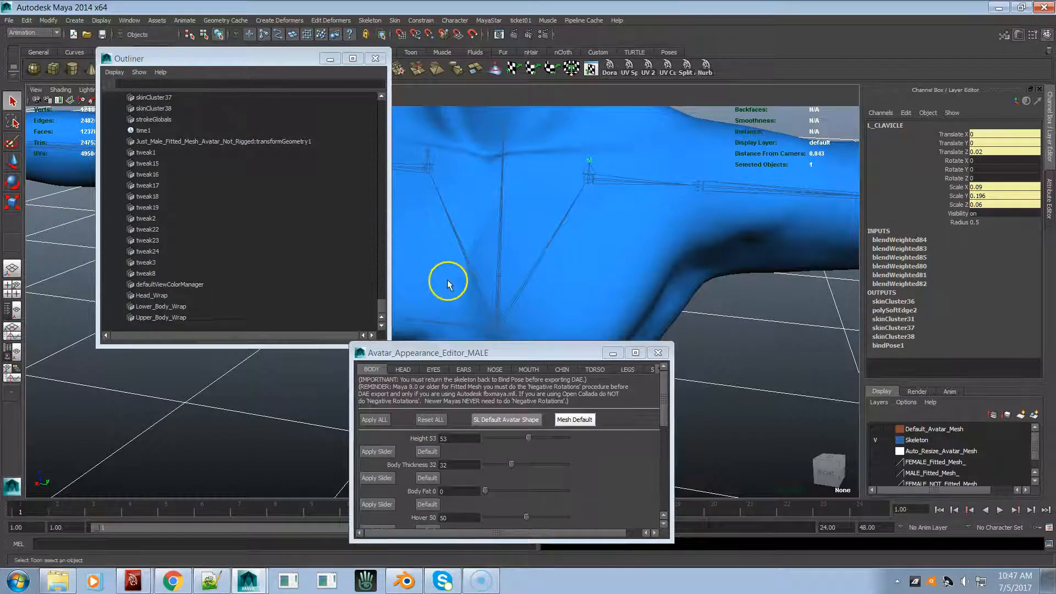
drag(503, 352, 676, 293)
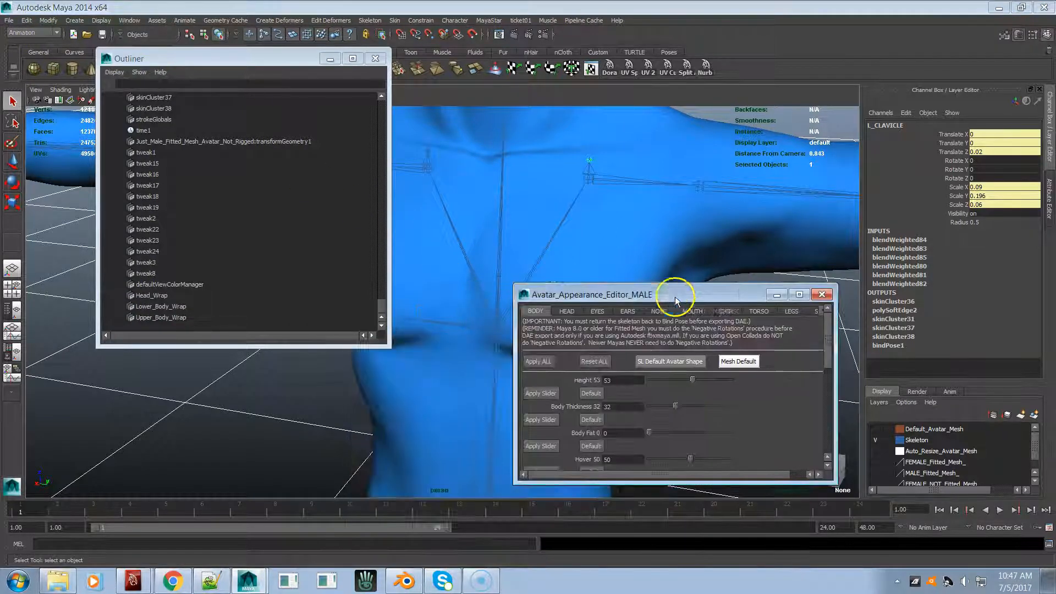
click(821, 296)
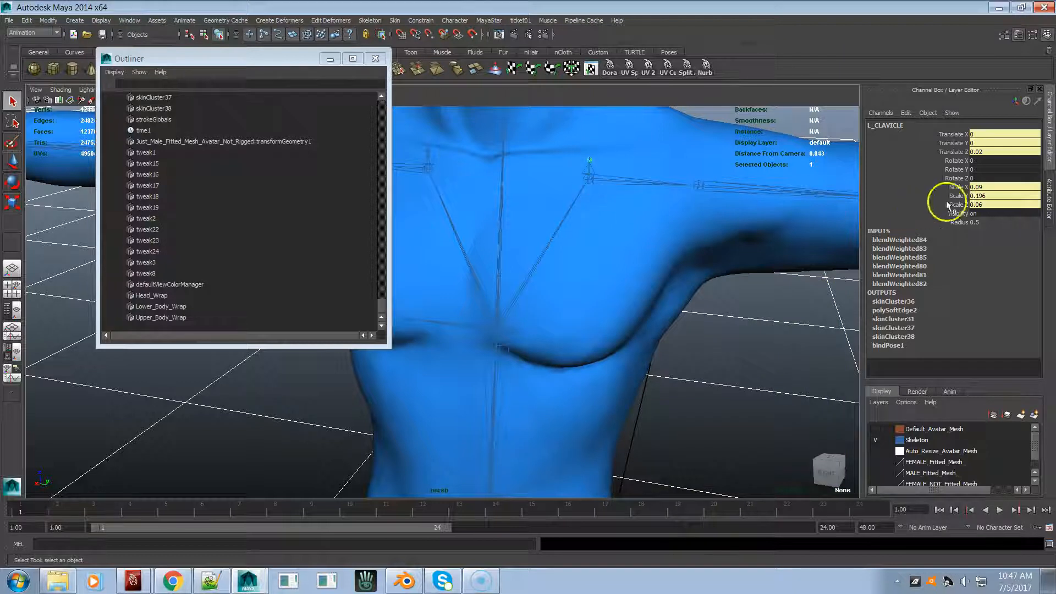
alt+right_drag(572, 278, 471, 259)
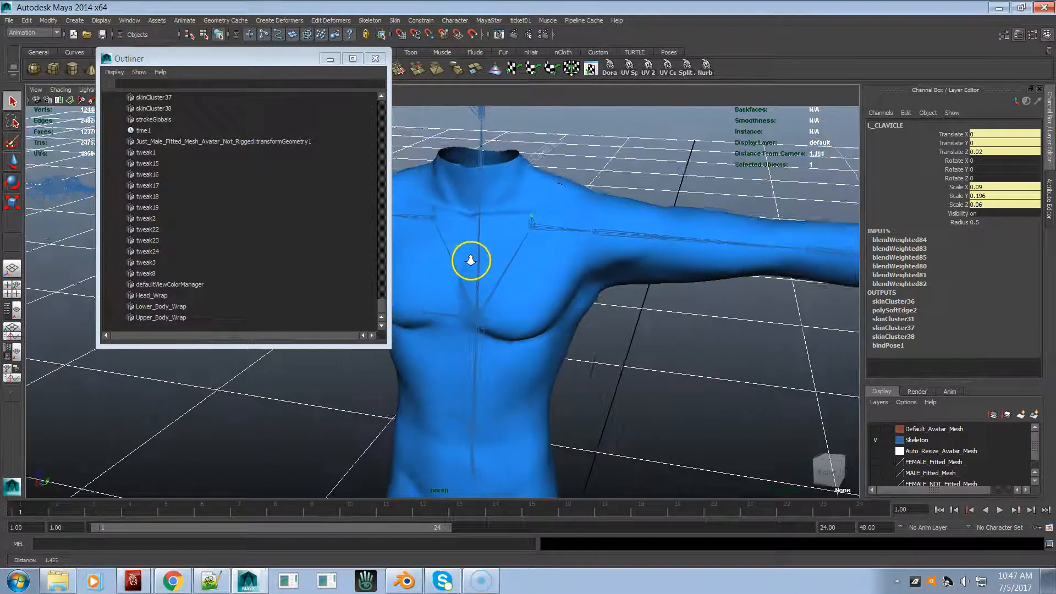
alt+drag(498, 263, 514, 248)
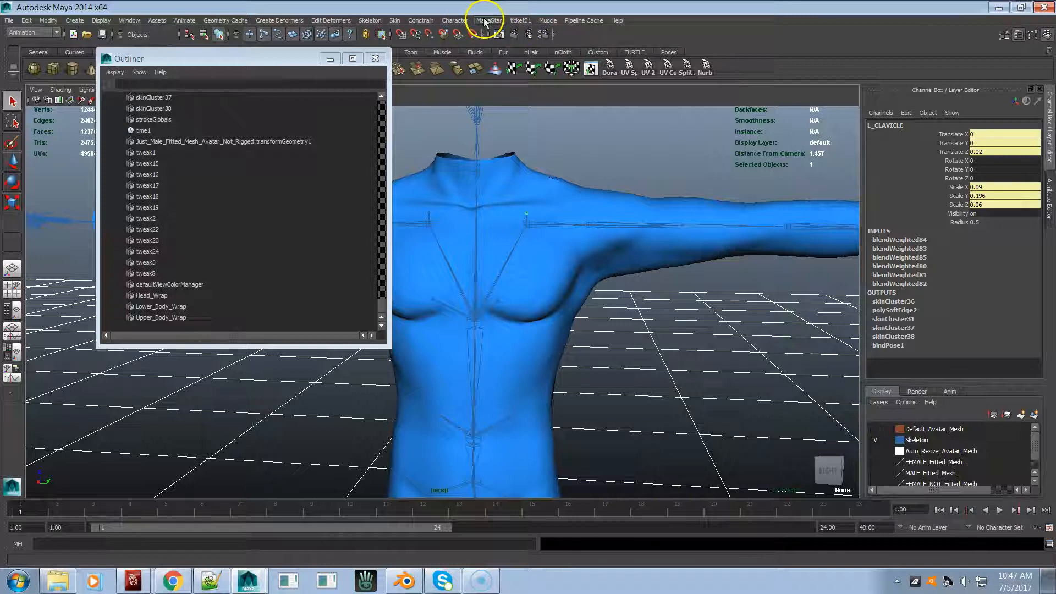
- Start a new scene, discarding the changes to the current one
click(10, 20)
click(22, 31)
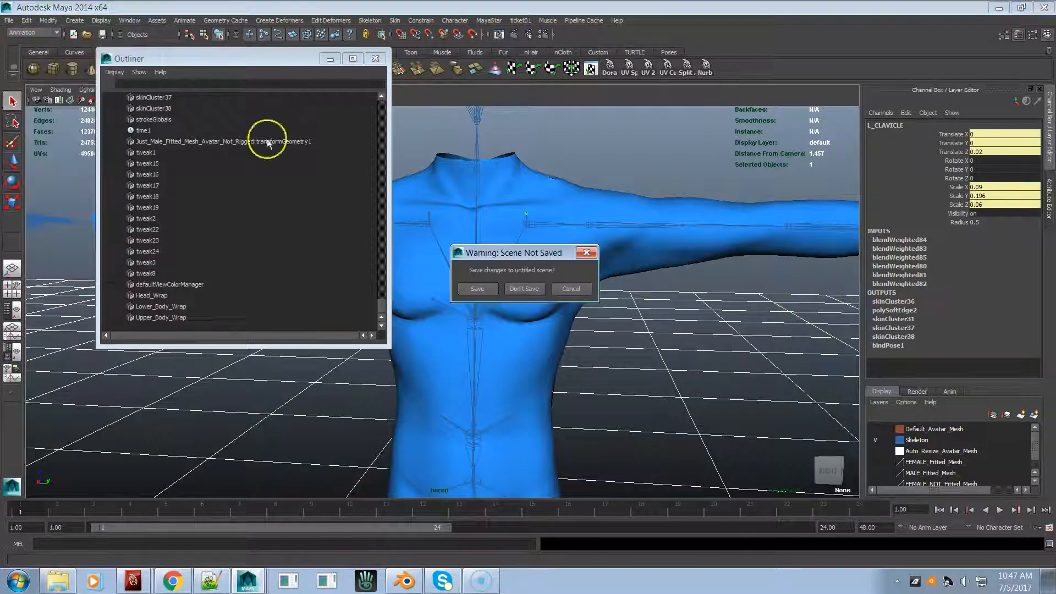
click(531, 288)
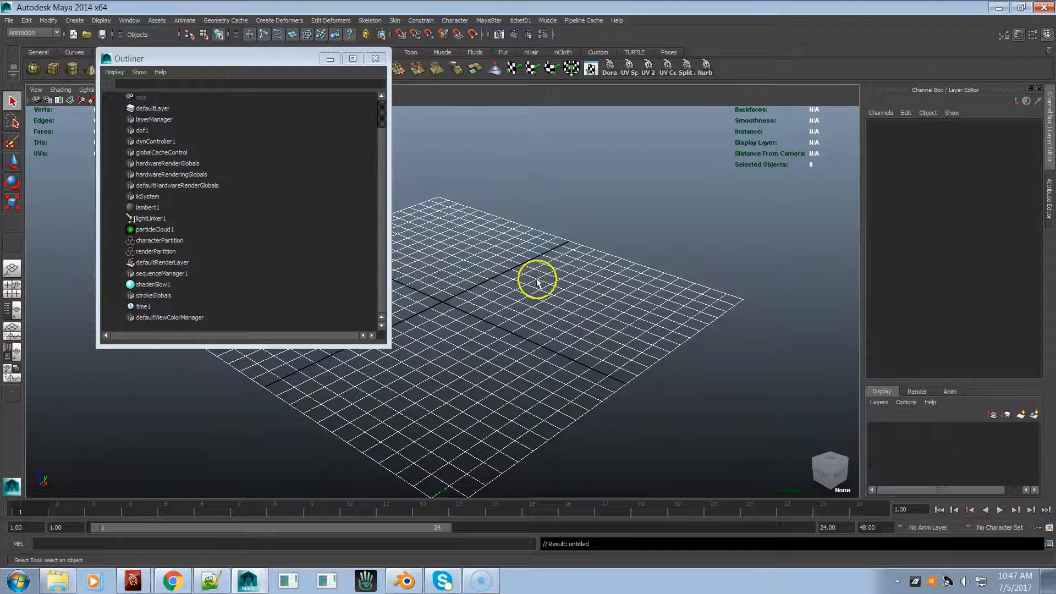
- Activate MayaStar's MALE - Original avatar and hide the Default_Avatar_Mesh layer so only the skeleton shows
click(489, 20)
mouse_move(577, 36)
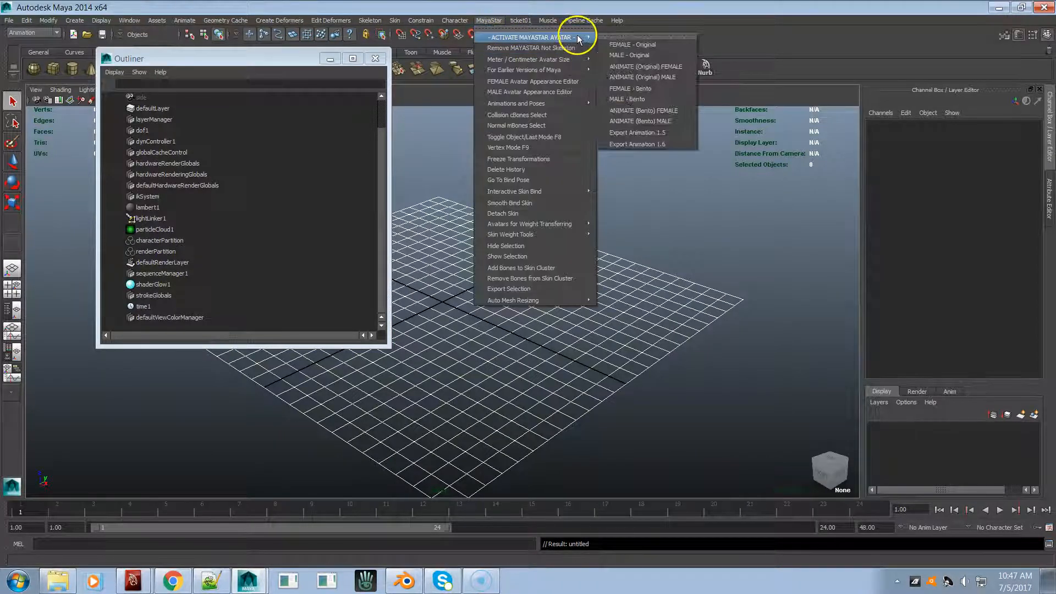
click(626, 55)
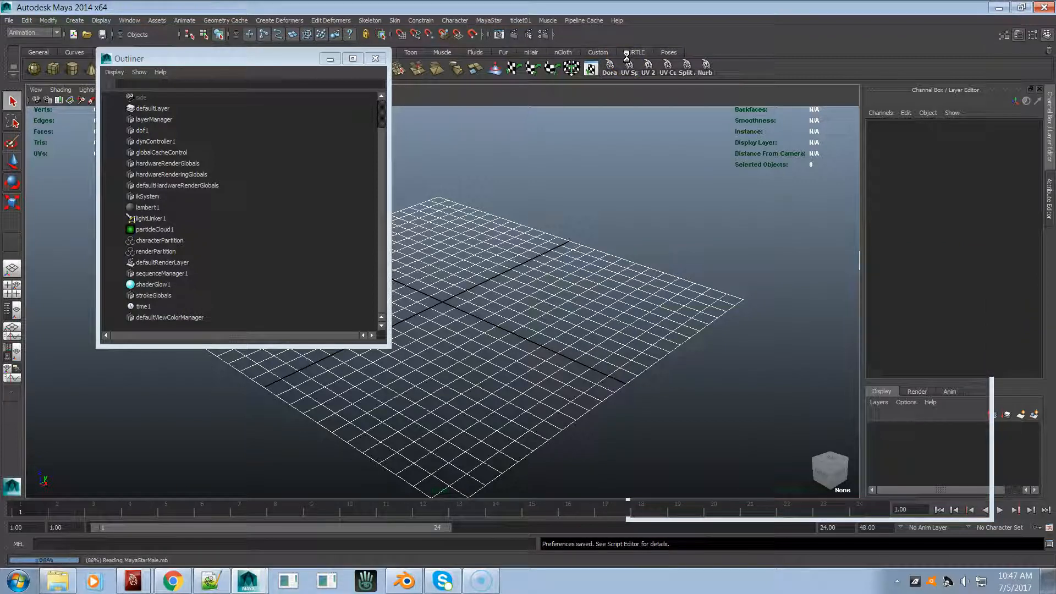
key(6)
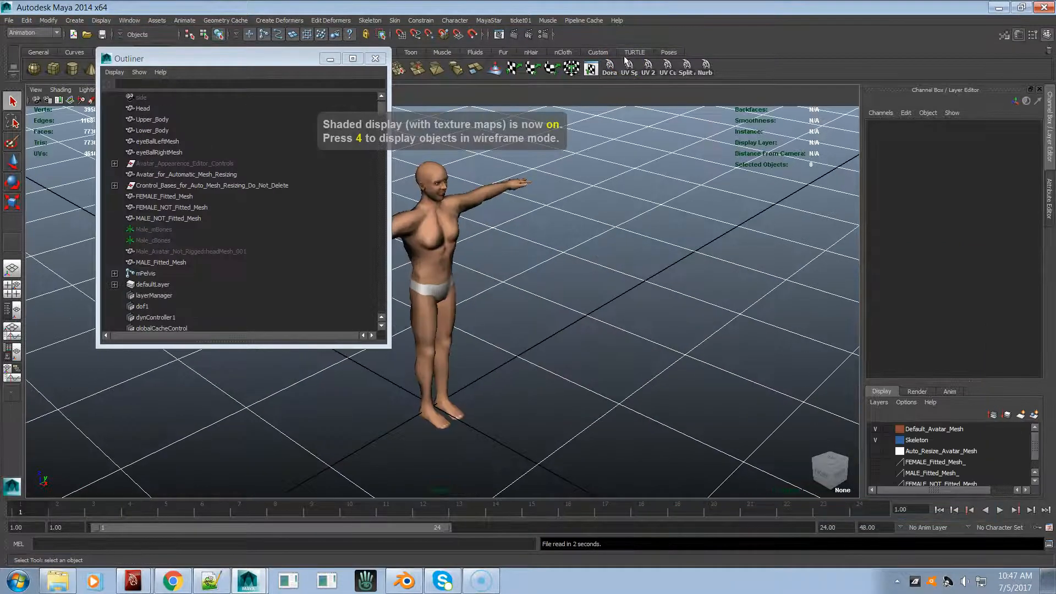
click(876, 429)
- Import the "SLink Male Body for Video.dae" body onto the skeleton and dismiss the import warnings
click(10, 22)
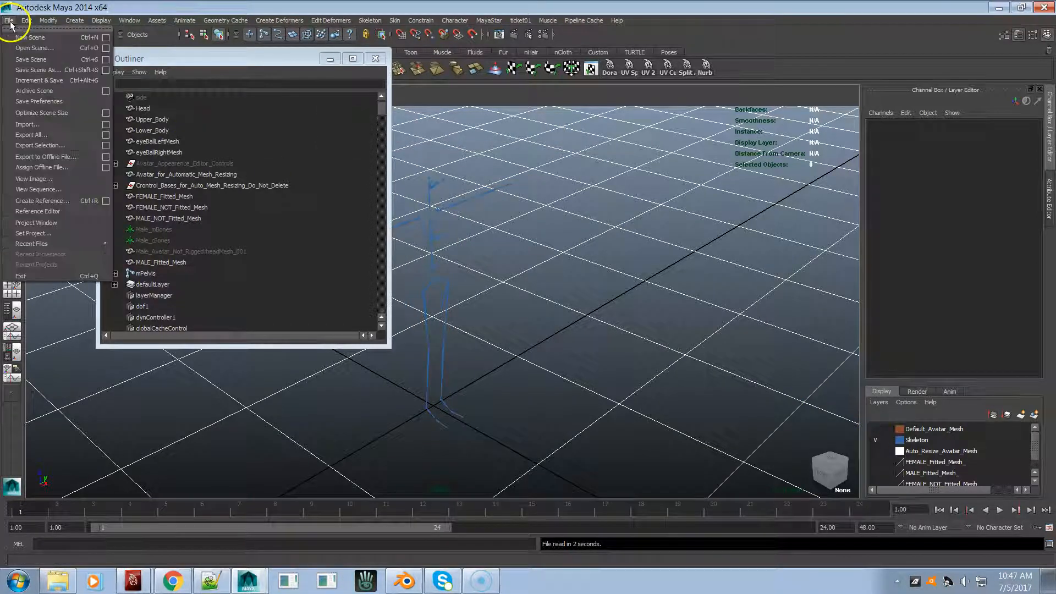
click(29, 124)
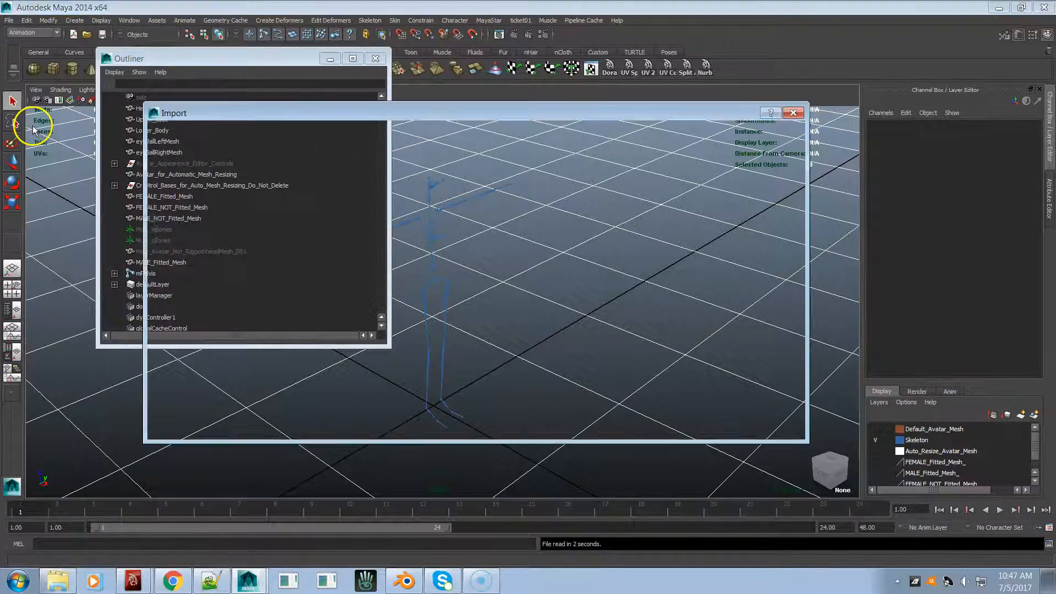
double_click(260, 168)
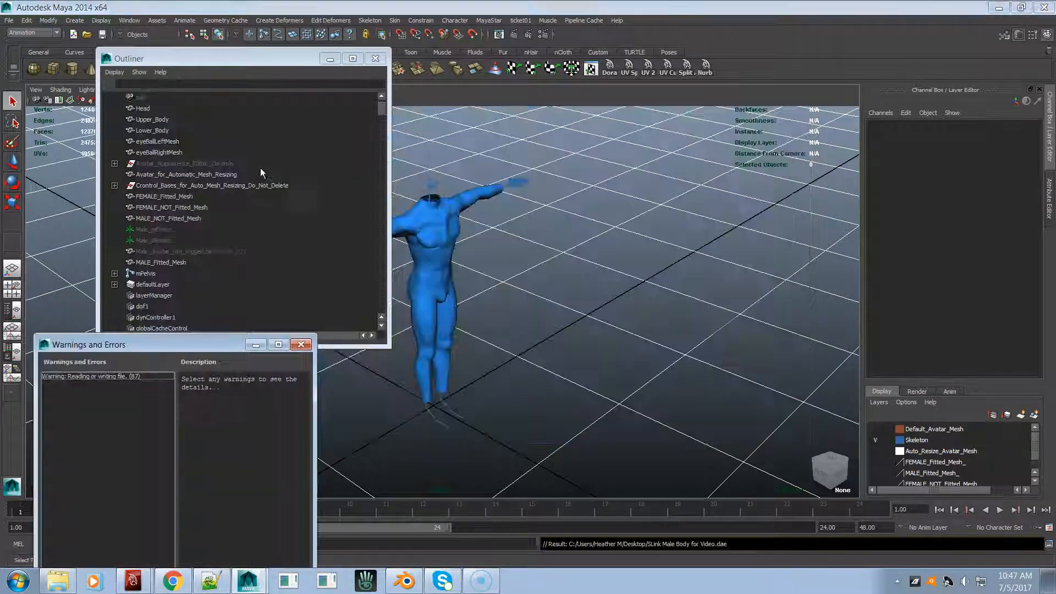
click(301, 344)
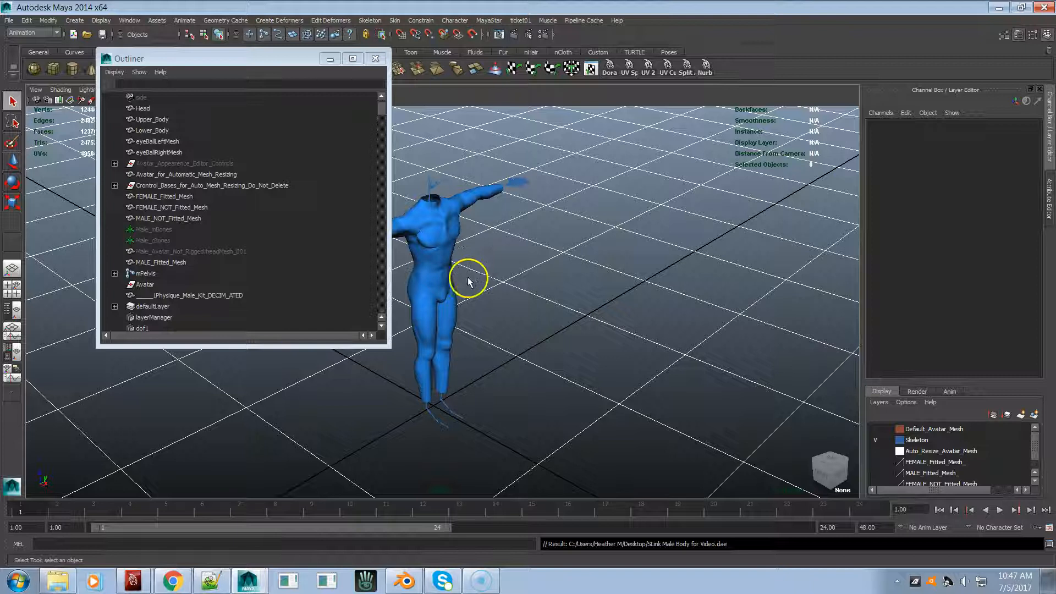
alt+drag(455, 238, 524, 254)
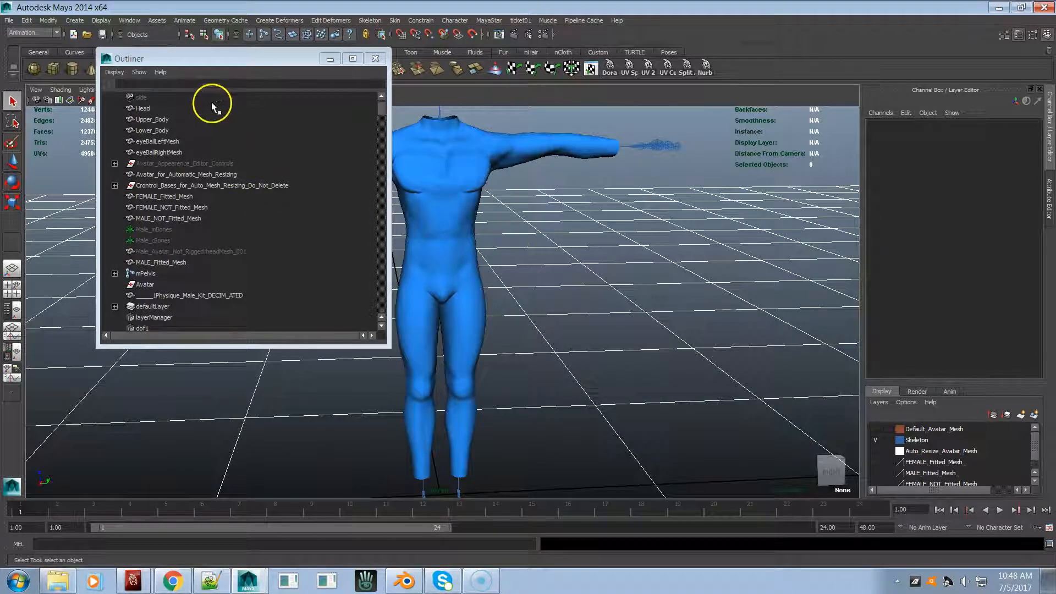
- Filter the Outliner to bindPose* with DAG Objects Only turned off
click(128, 83)
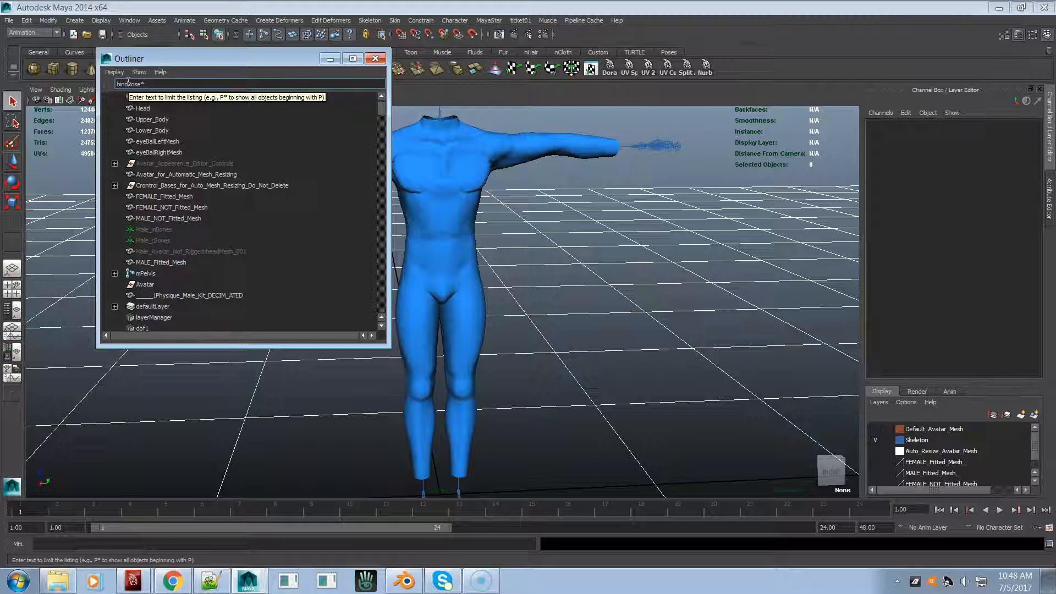
key(Return)
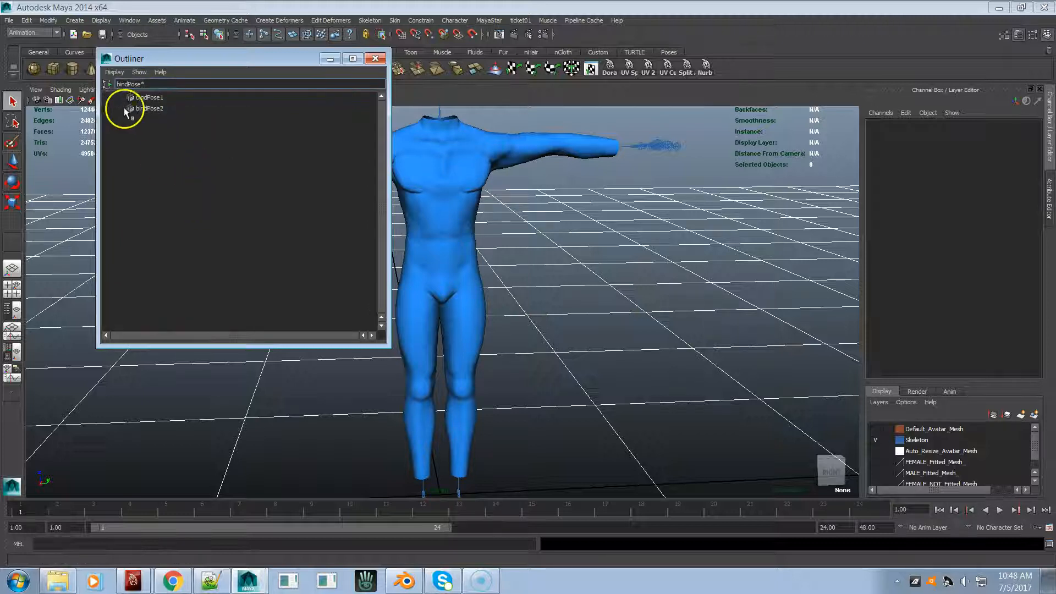
click(114, 72)
click(117, 82)
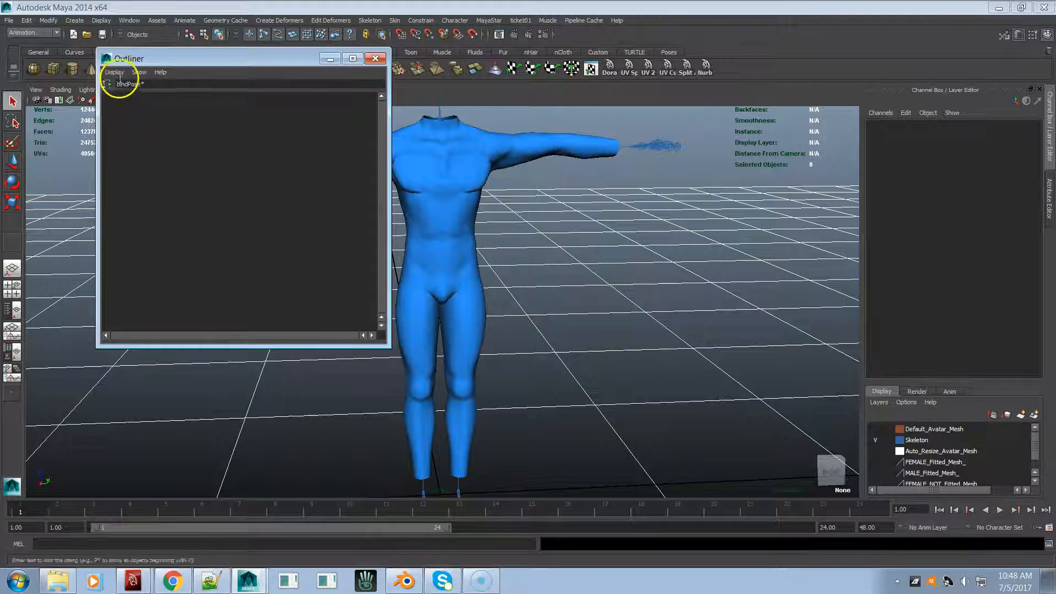
click(117, 73)
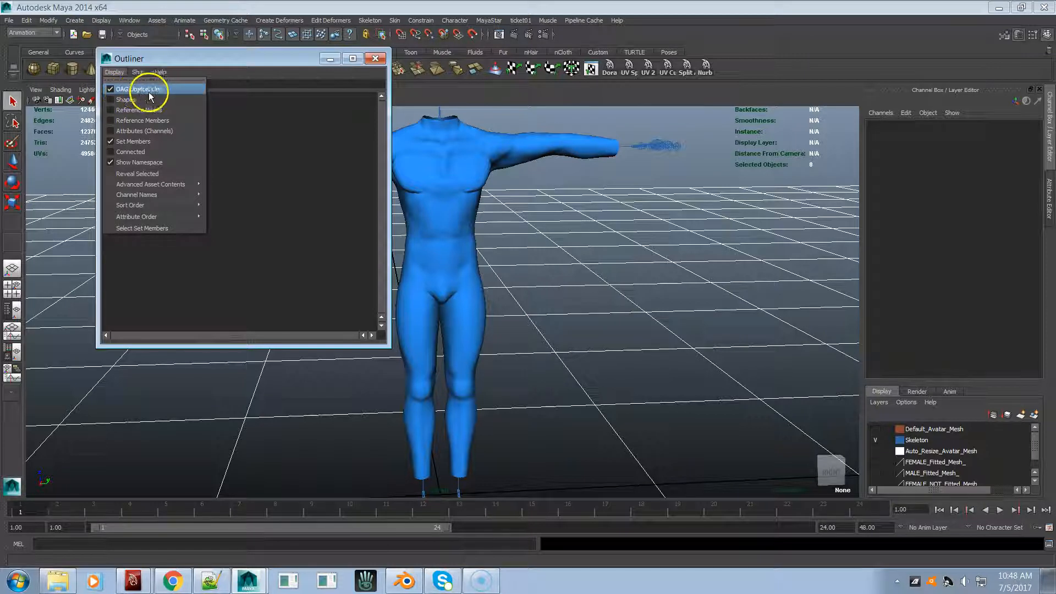
click(111, 89)
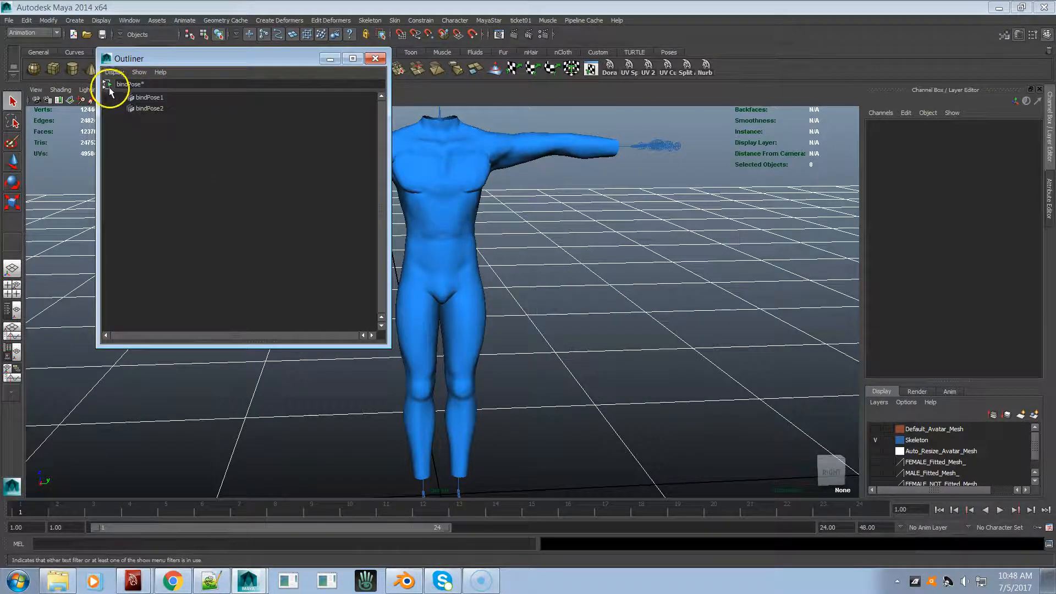
- Delete bindPose2 and return the skeleton to its bind pose with MayaStar's Go To Bind Pose
click(142, 110)
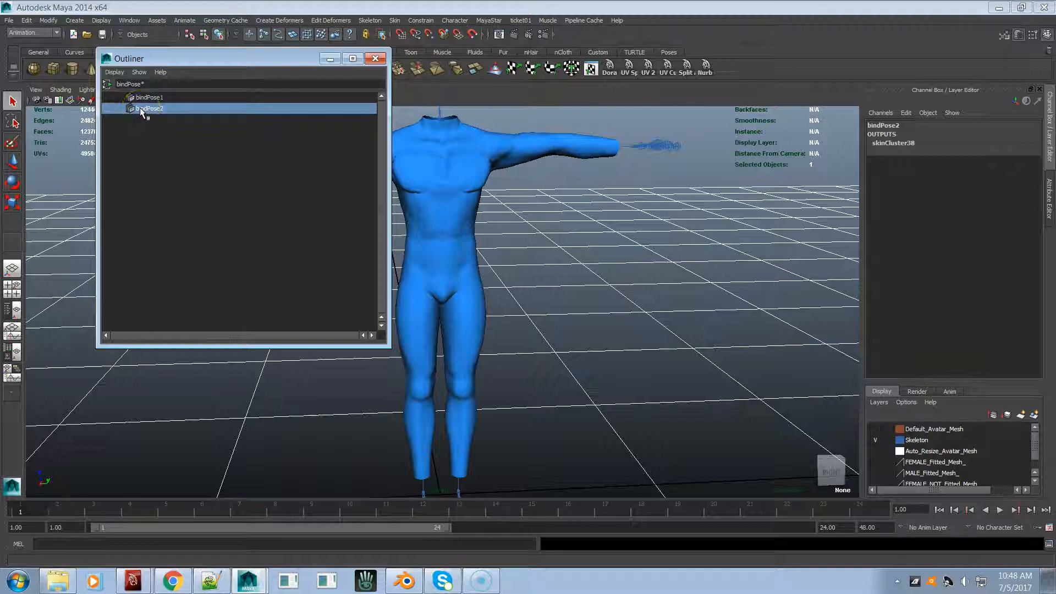
key(Delete)
click(481, 23)
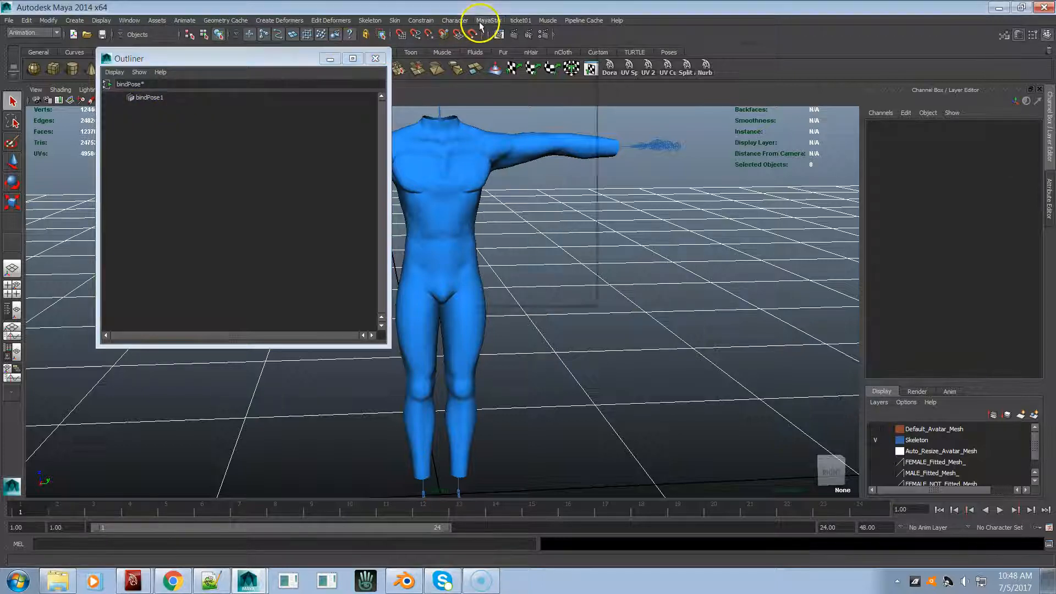
click(523, 174)
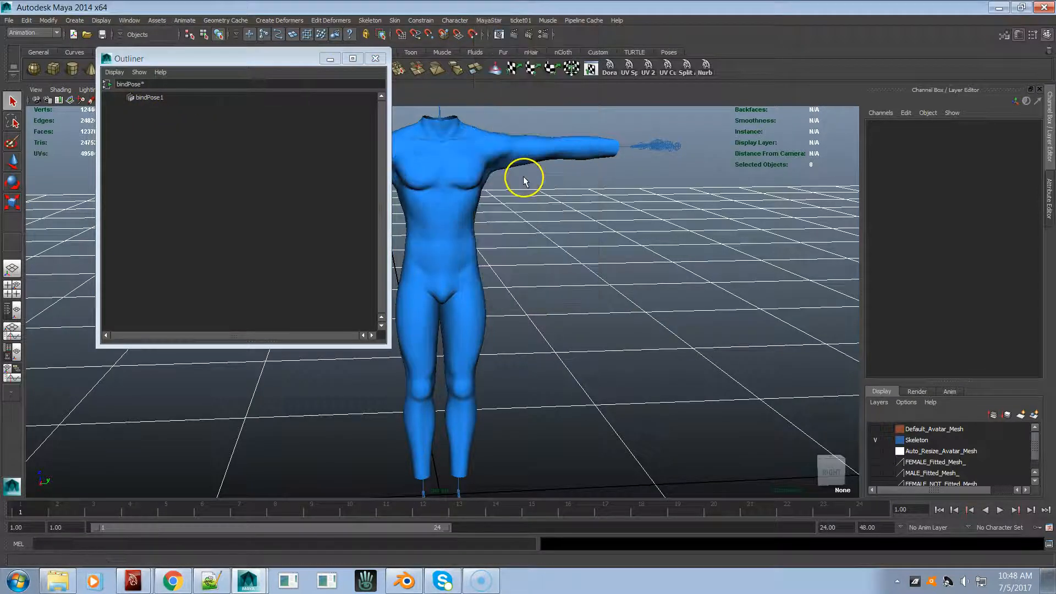
- Move the Outliner clear of the viewport controls and turn on X-Ray Joints to reveal the bones inside the body
drag(293, 60, 239, 195)
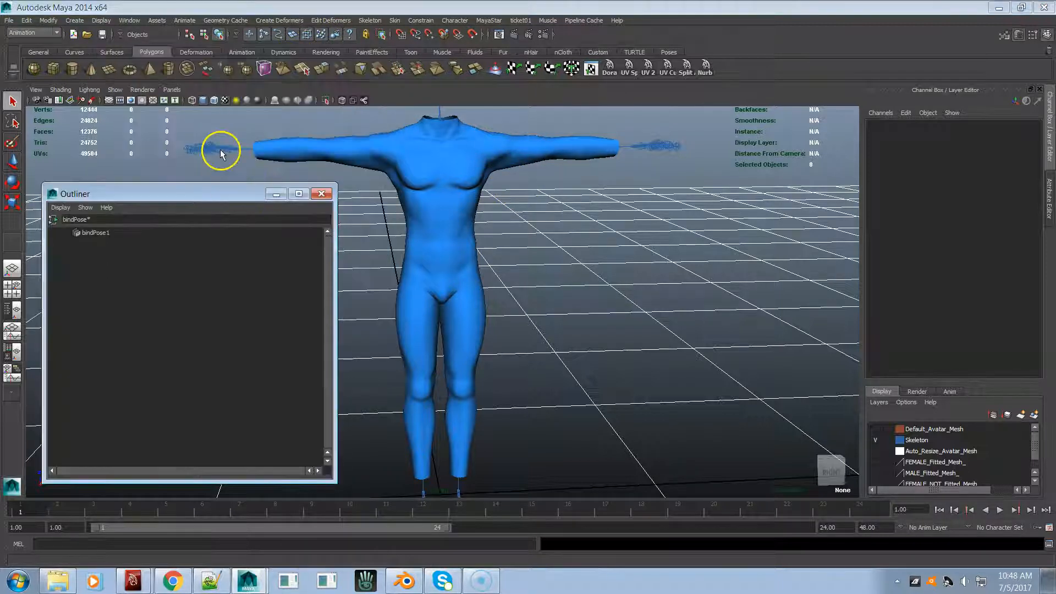
click(366, 101)
alt+right_drag(412, 172, 620, 216)
alt+drag(525, 221, 512, 223)
alt+middle_drag(512, 220, 500, 330)
alt+drag(471, 275, 439, 269)
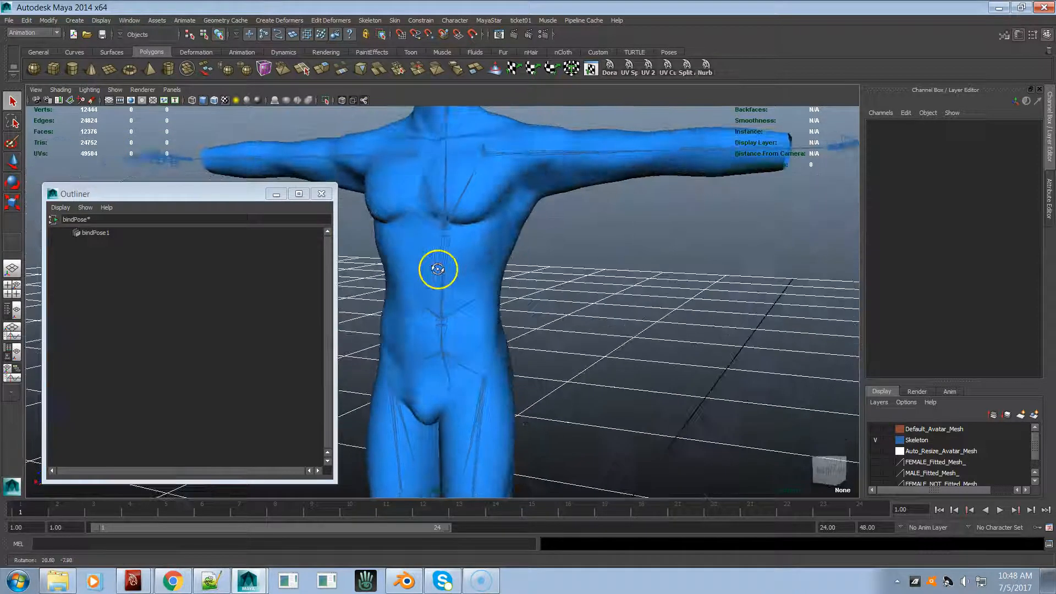
- Inspect the CHEST joint's transform and joint orient values, and the left clavicle joint's transform values
click(446, 207)
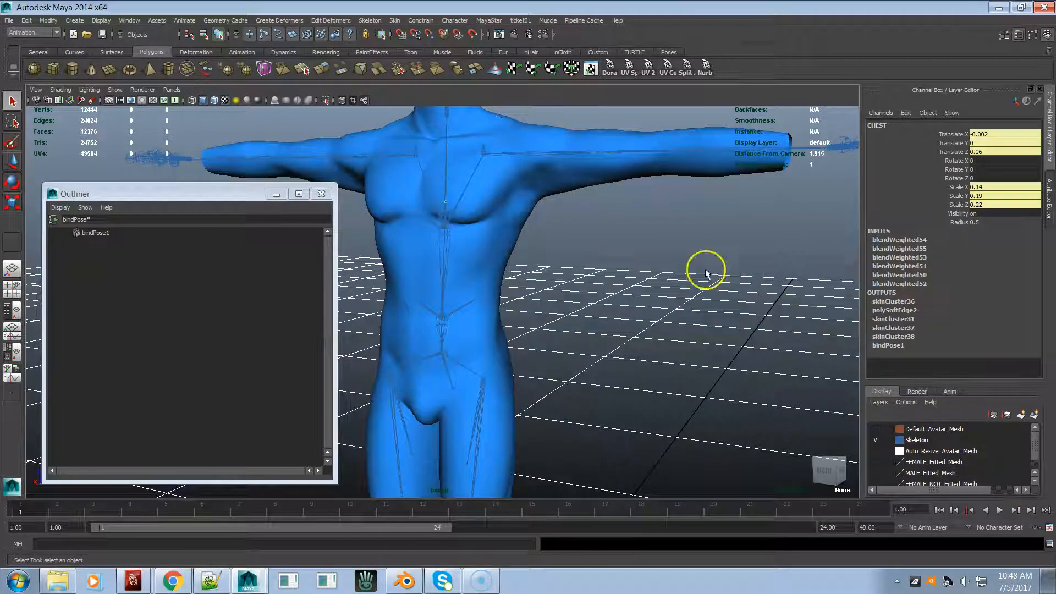
click(1047, 181)
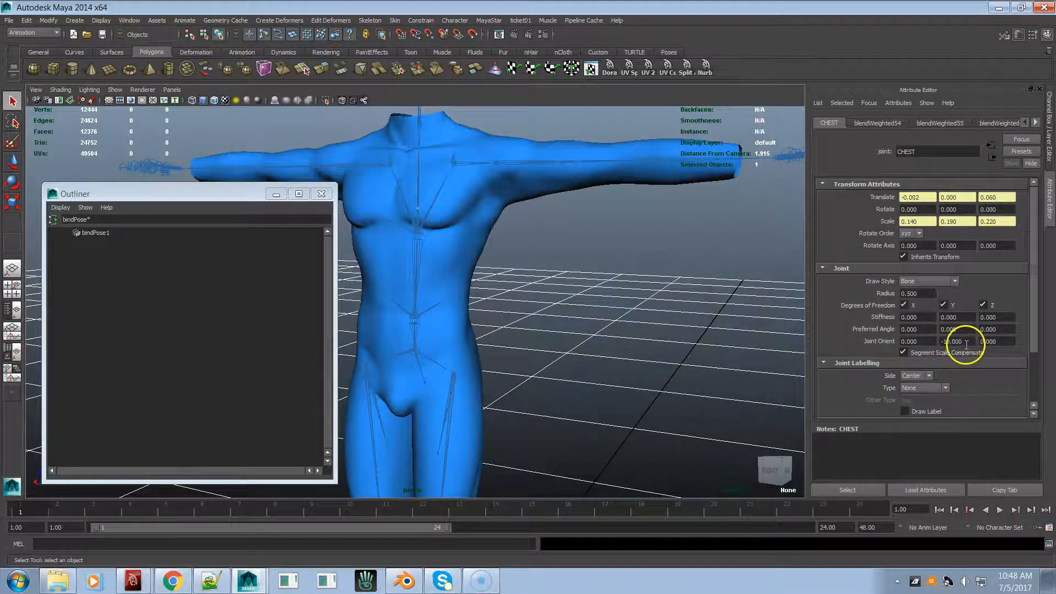
click(1049, 138)
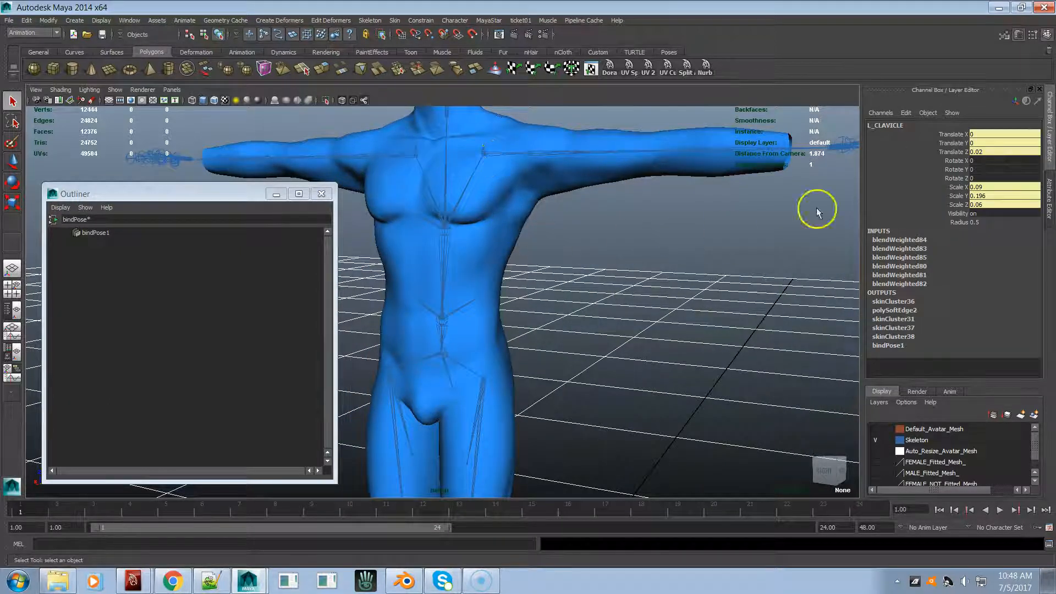
alt+drag(520, 206, 424, 193)
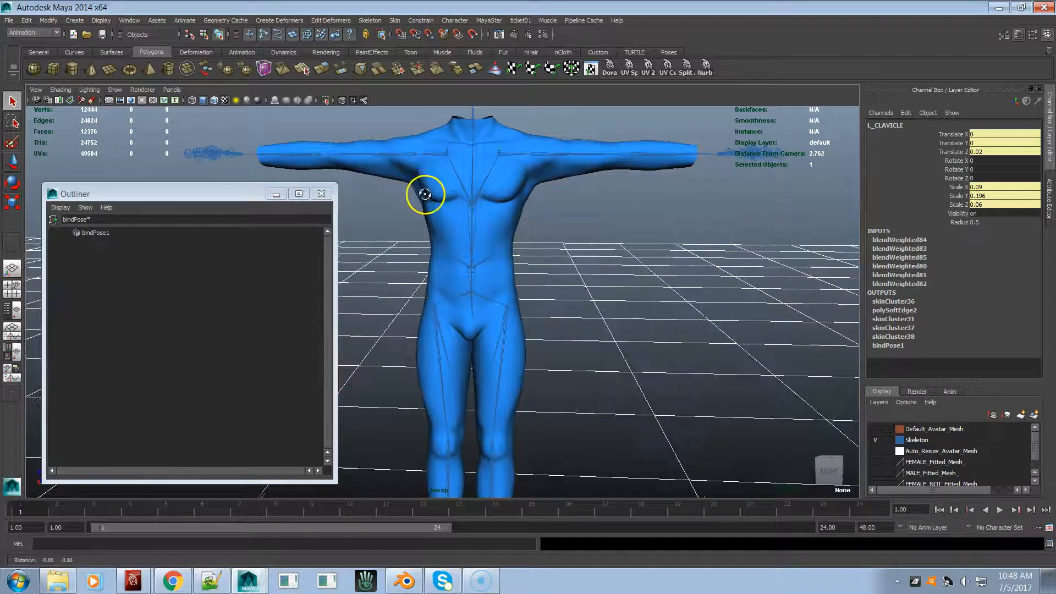
- Open the MALE Avatar Appearance Editor and display the body with Wireframe on Shaded
click(487, 20)
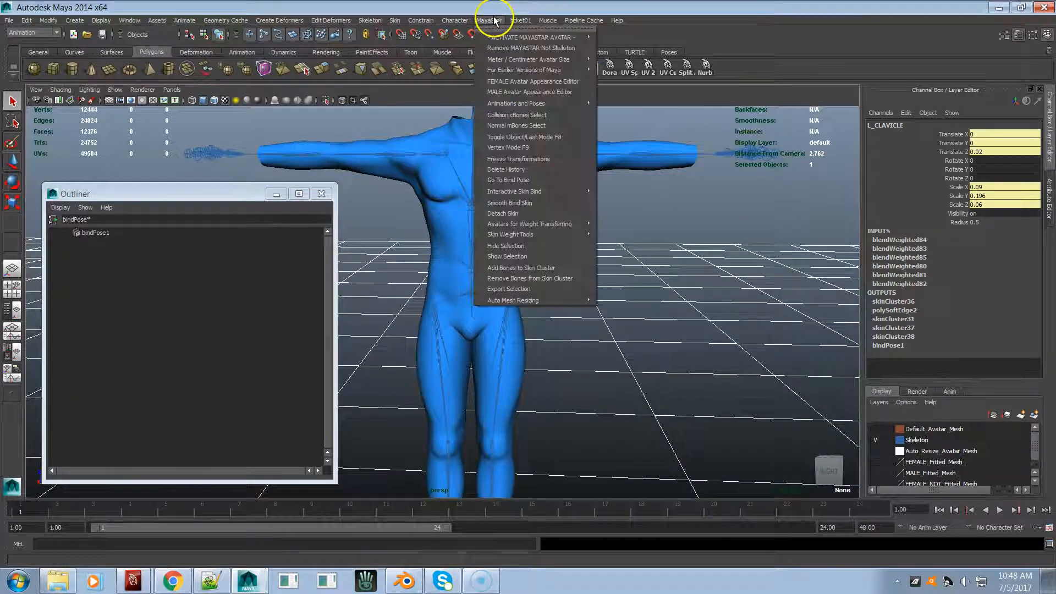
click(501, 93)
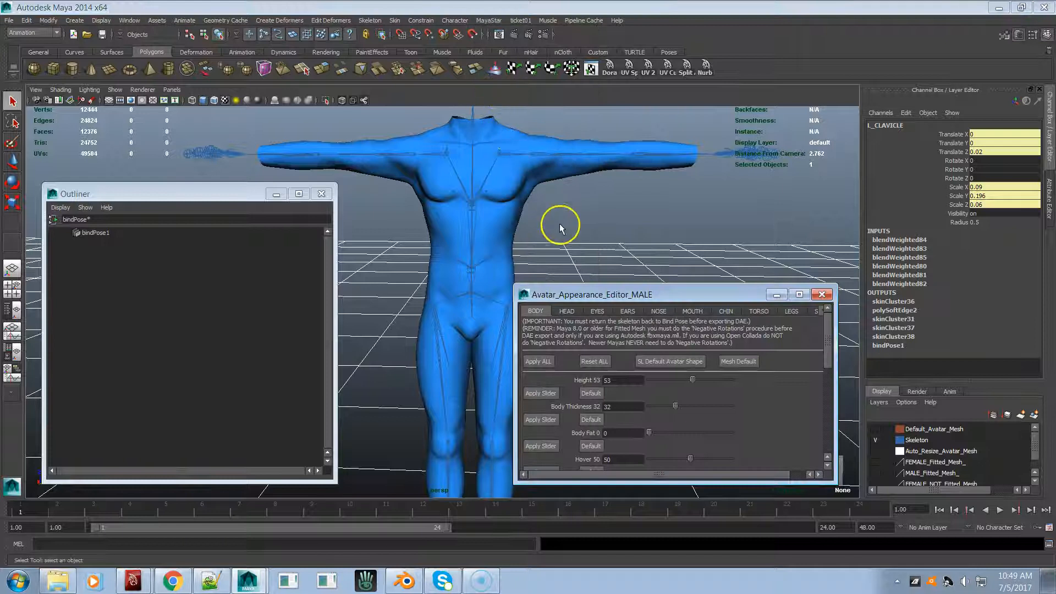
alt+right_drag(535, 201, 685, 214)
alt+middle_drag(685, 212, 567, 405)
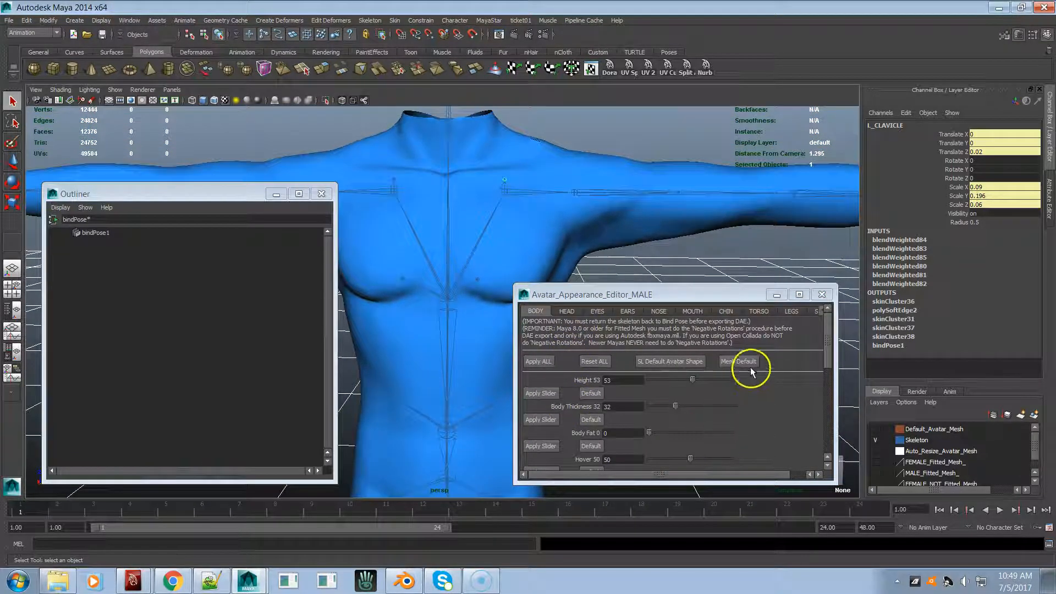
click(52, 91)
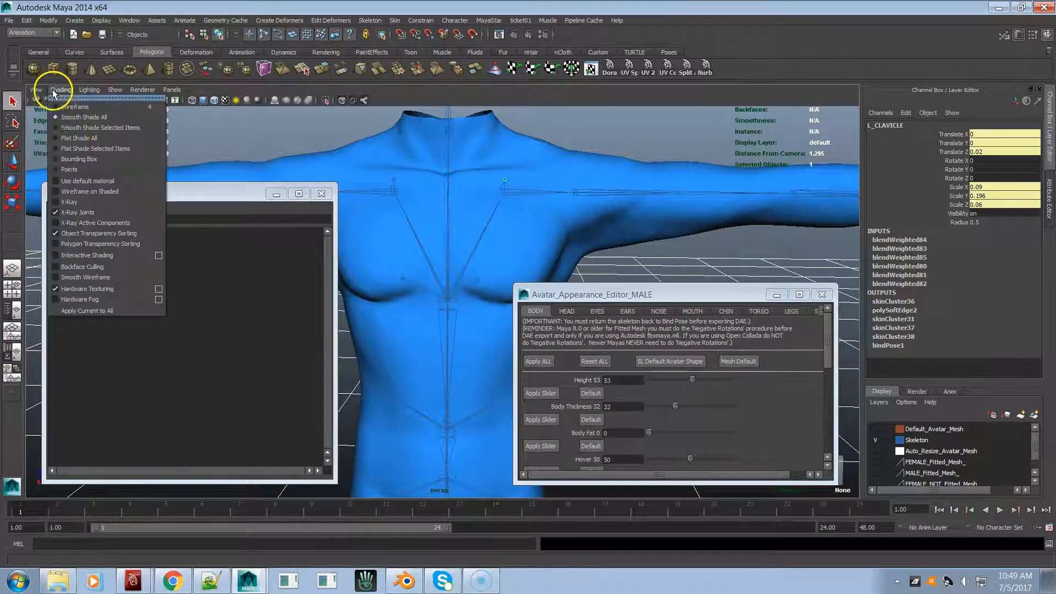
click(111, 191)
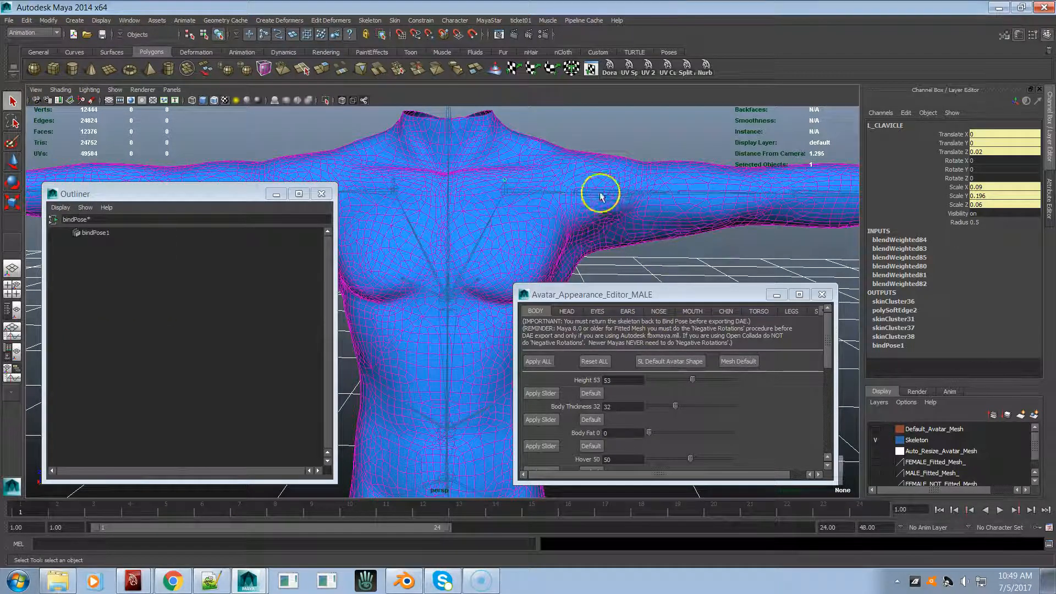
- Apply the Mesh Default shape in the male appearance editor and check the whole body against its skeleton
click(727, 363)
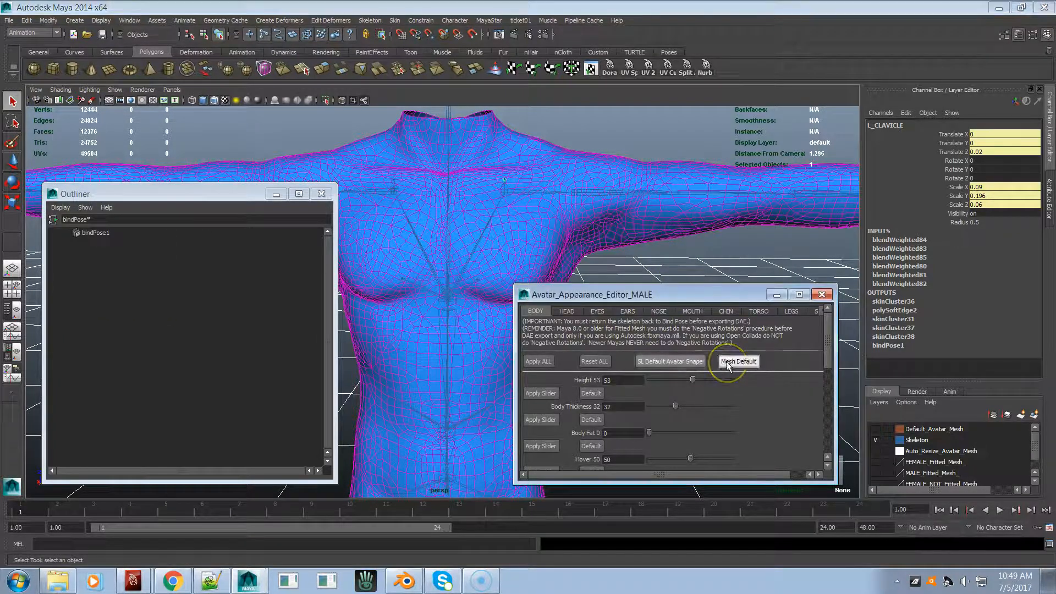
scroll(663, 232, down, 2)
scroll(652, 233, down, 1)
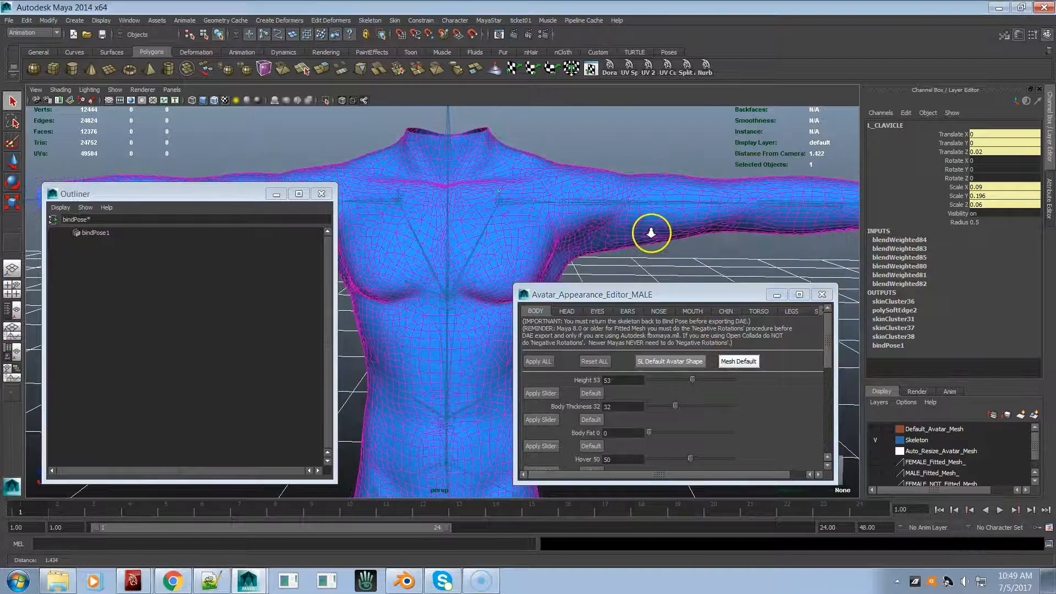
alt+drag(651, 233, 627, 239)
alt+right_drag(627, 238, 483, 156)
alt+middle_drag(482, 156, 485, 141)
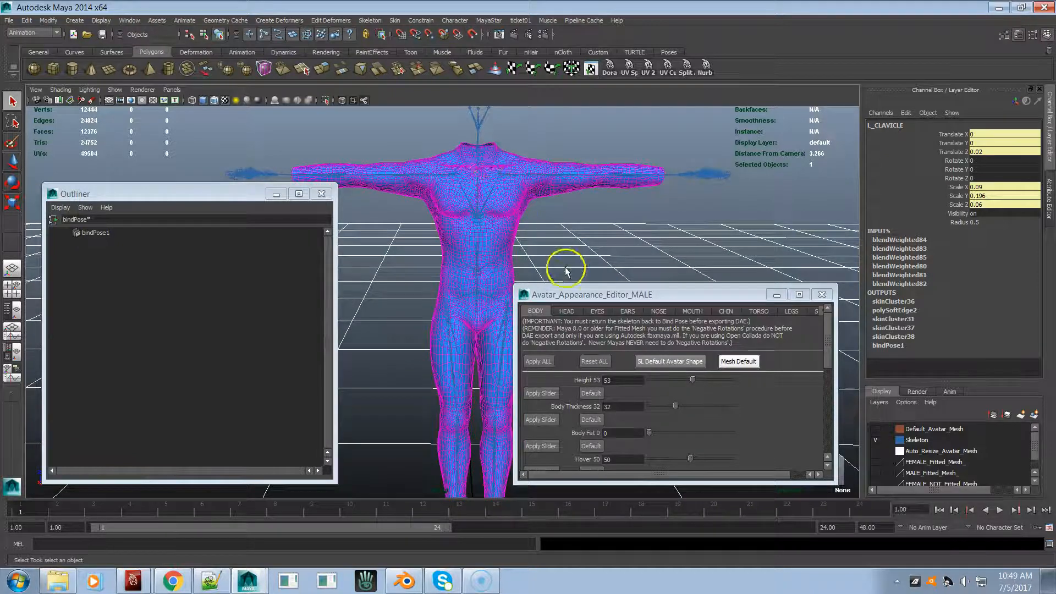
alt+right_drag(567, 264, 543, 261)
alt+drag(522, 256, 526, 247)
- Clear the selection, turn off Wireframe on Shaded, and close the Outliner for an unobstructed body view
click(545, 235)
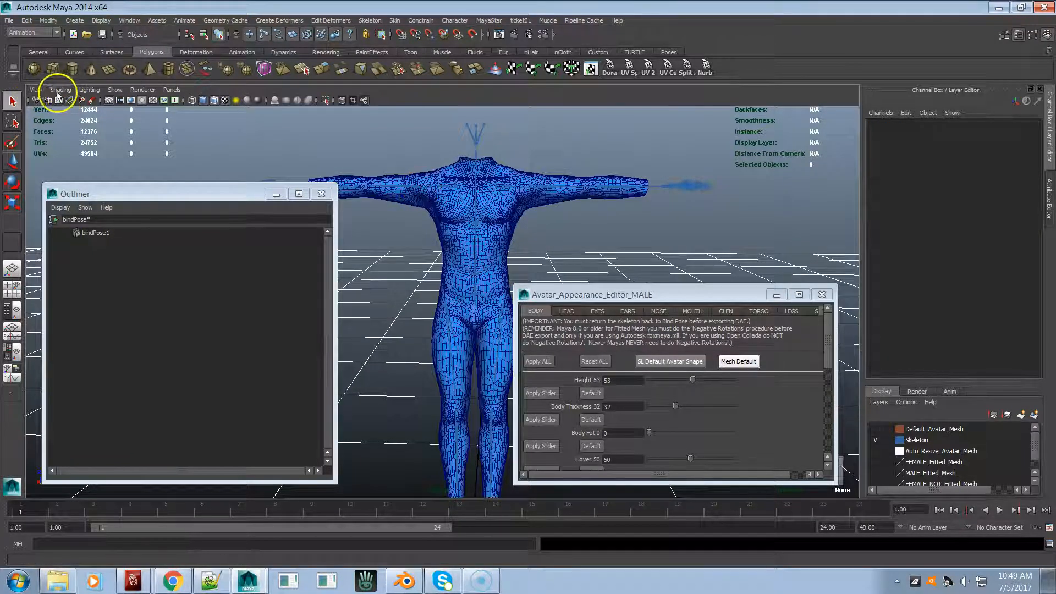
click(34, 89)
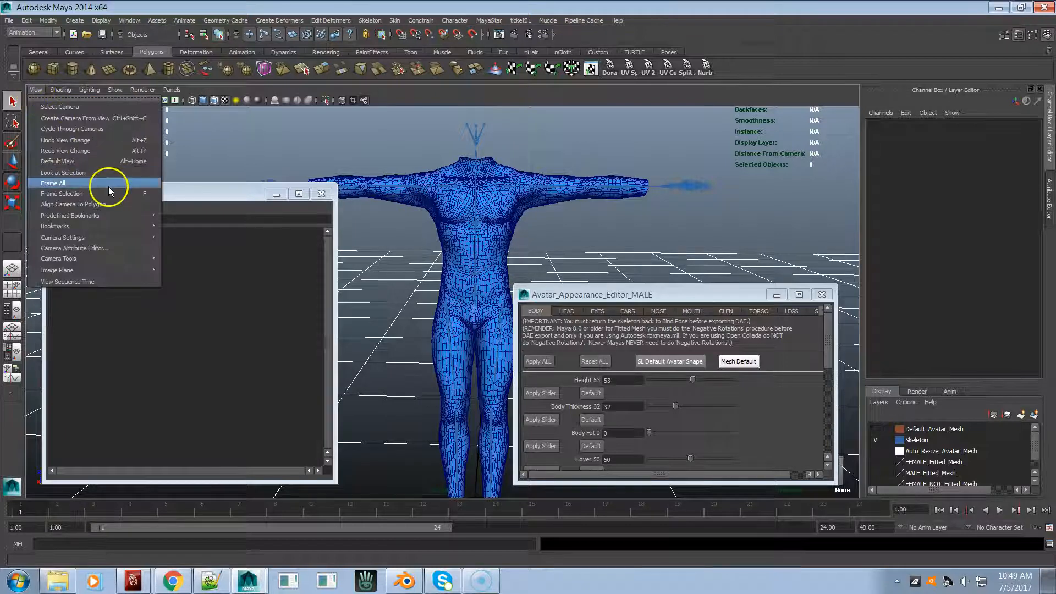
click(61, 90)
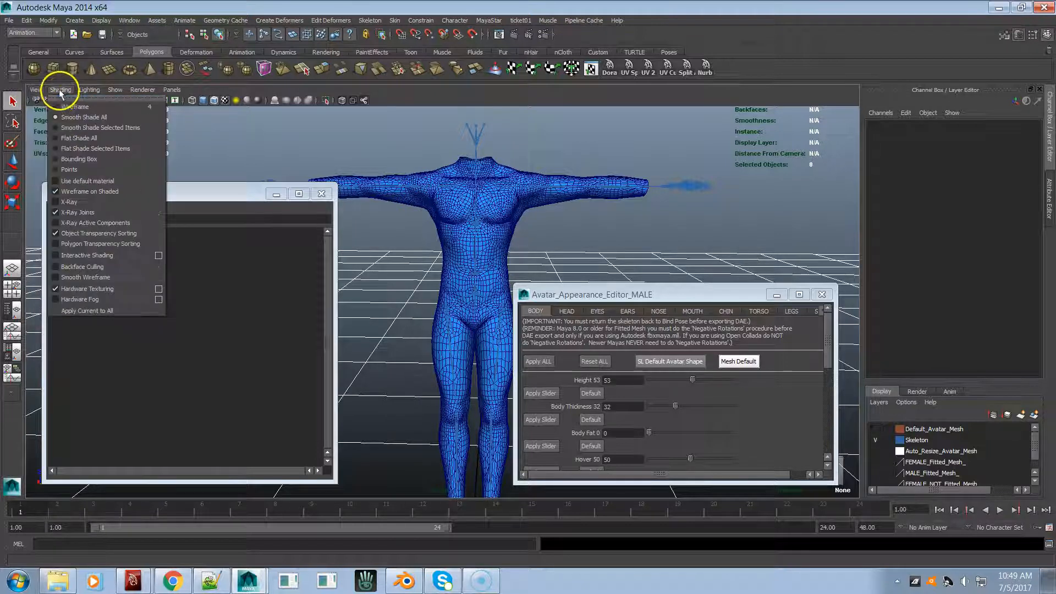
click(65, 192)
alt+drag(470, 200, 467, 206)
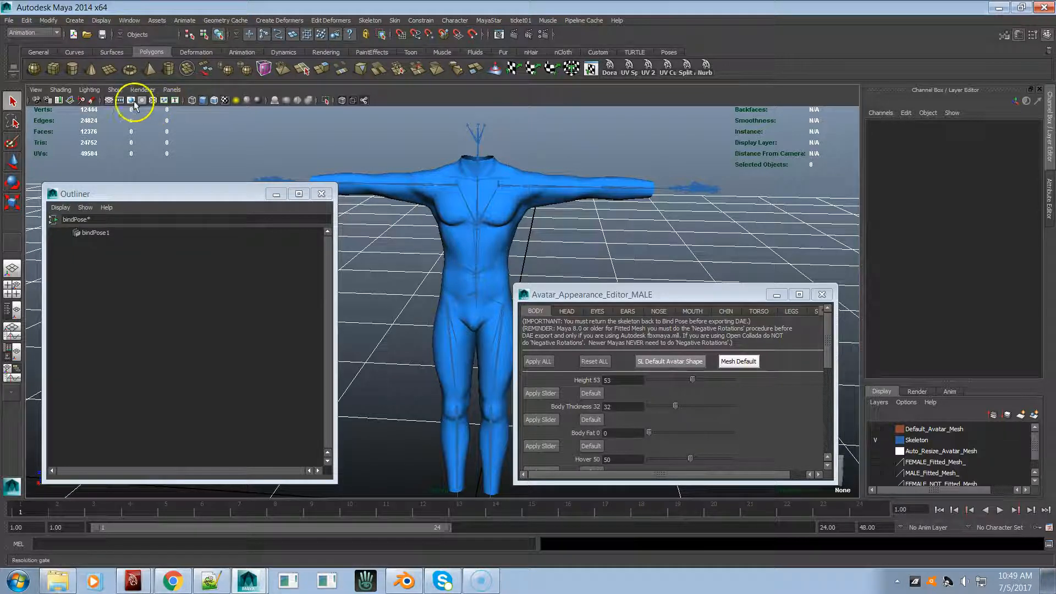
click(322, 194)
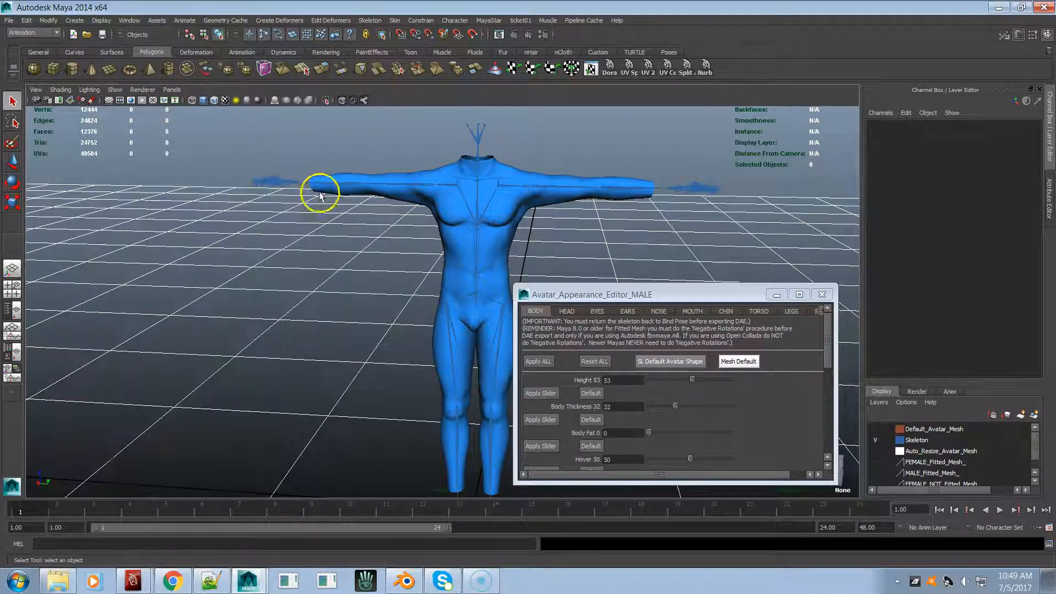
- Import the OBJ file Test Shirt 3 Mesh Default Shape Male .obj from the Desktop
click(10, 22)
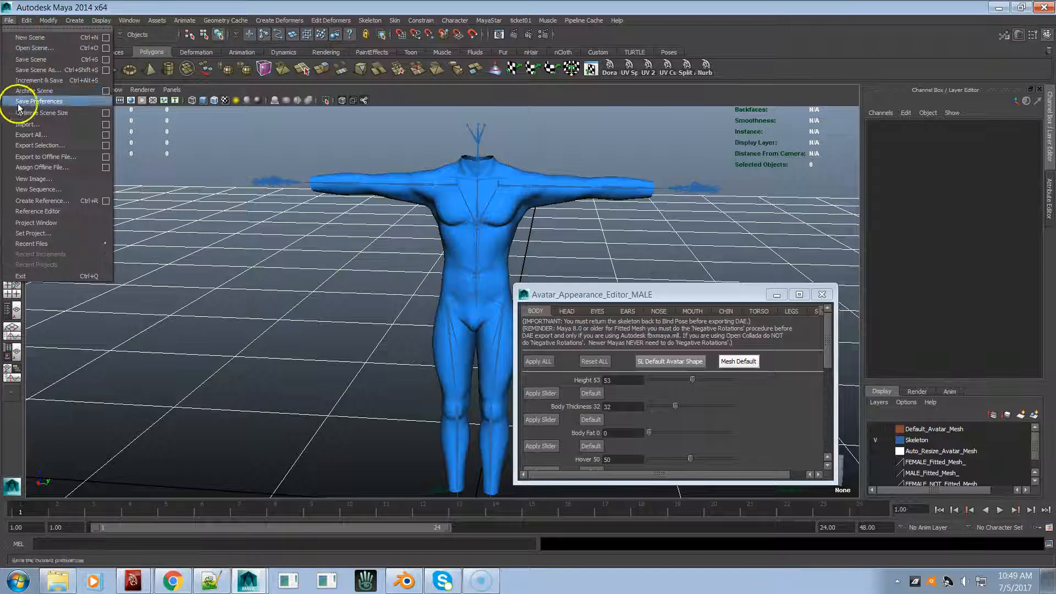
click(22, 124)
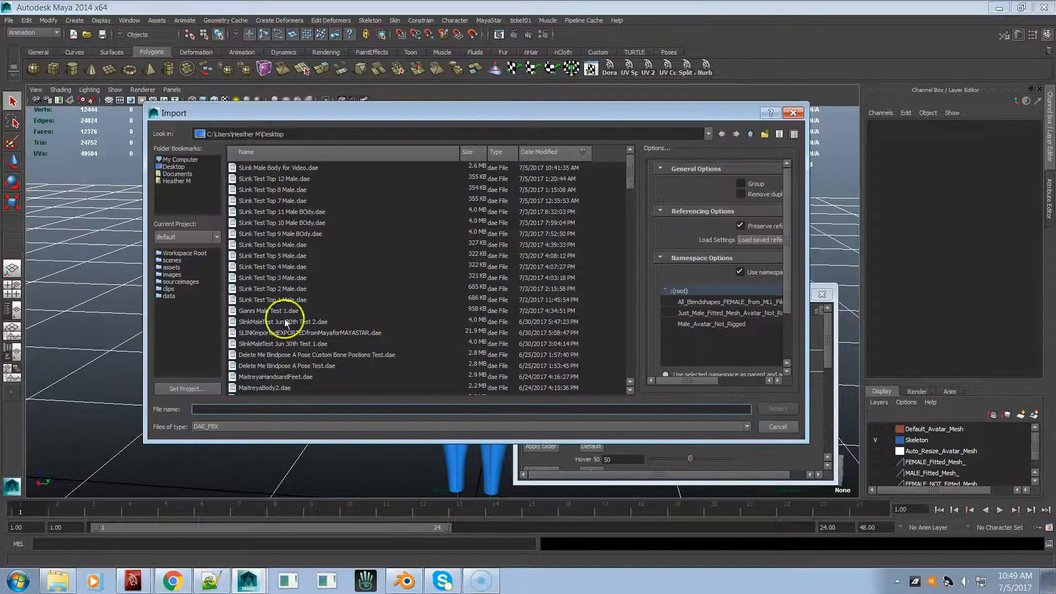
click(322, 425)
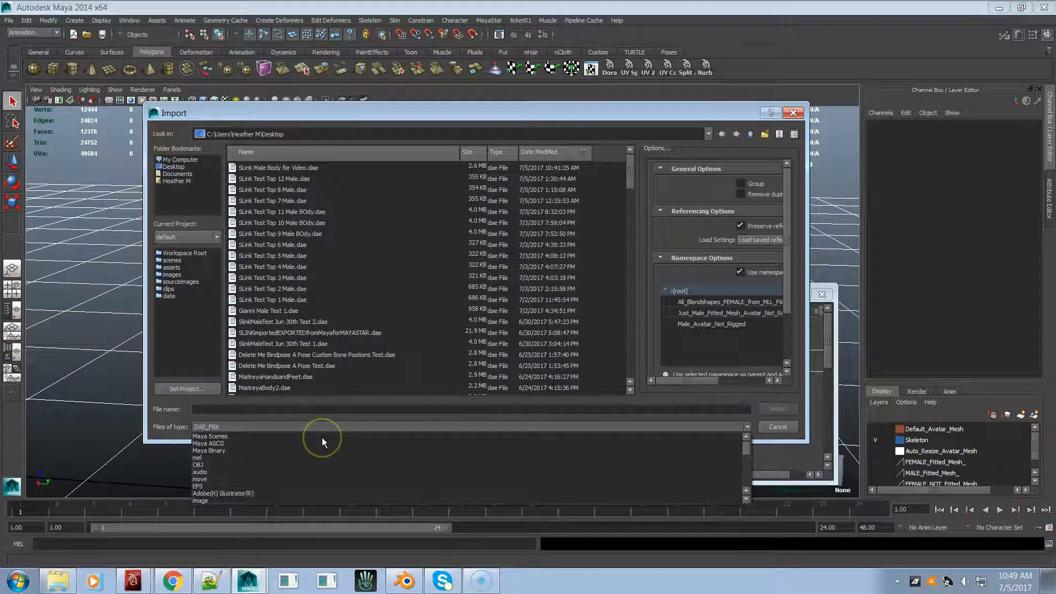
click(315, 465)
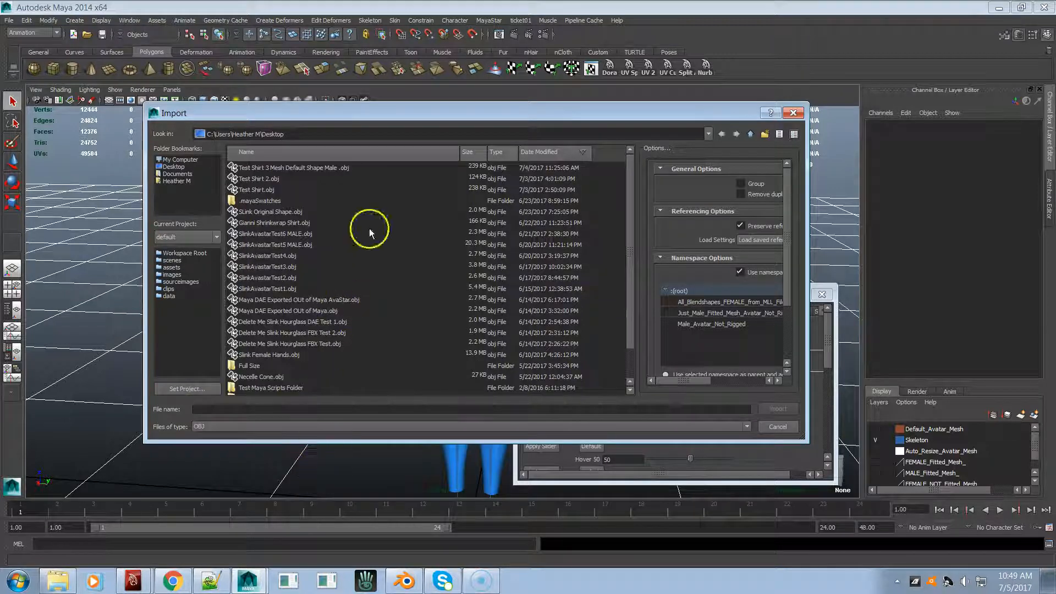
double_click(260, 168)
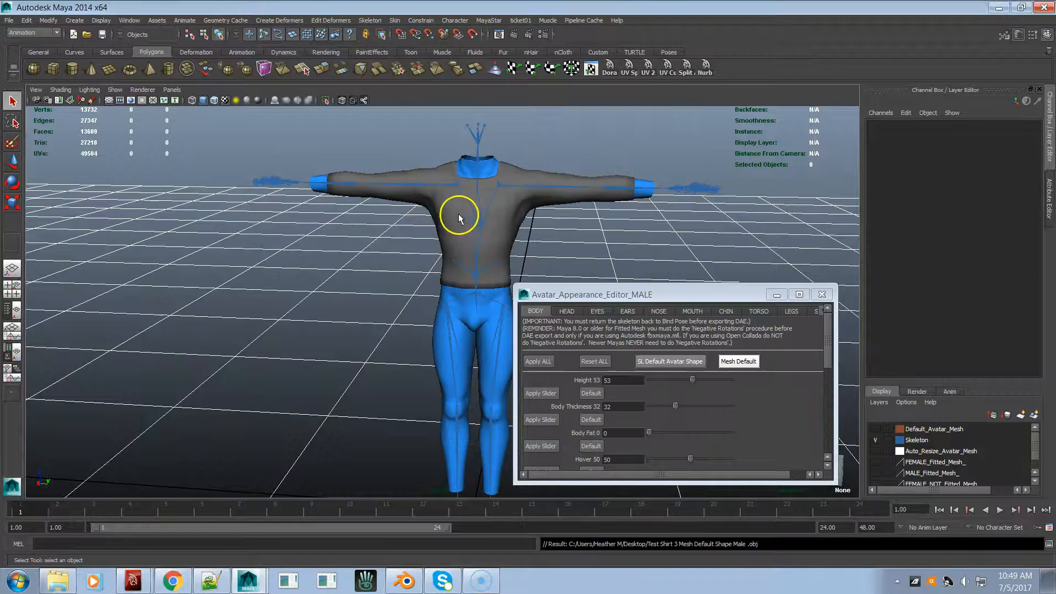
- Examine the imported shirt's fit on the body around the torso, sleeves and collar from several angles
alt+drag(495, 217, 332, 217)
alt+right_drag(332, 217, 612, 245)
alt+drag(399, 224, 568, 208)
alt+middle_drag(550, 222, 389, 323)
alt+drag(382, 283, 424, 236)
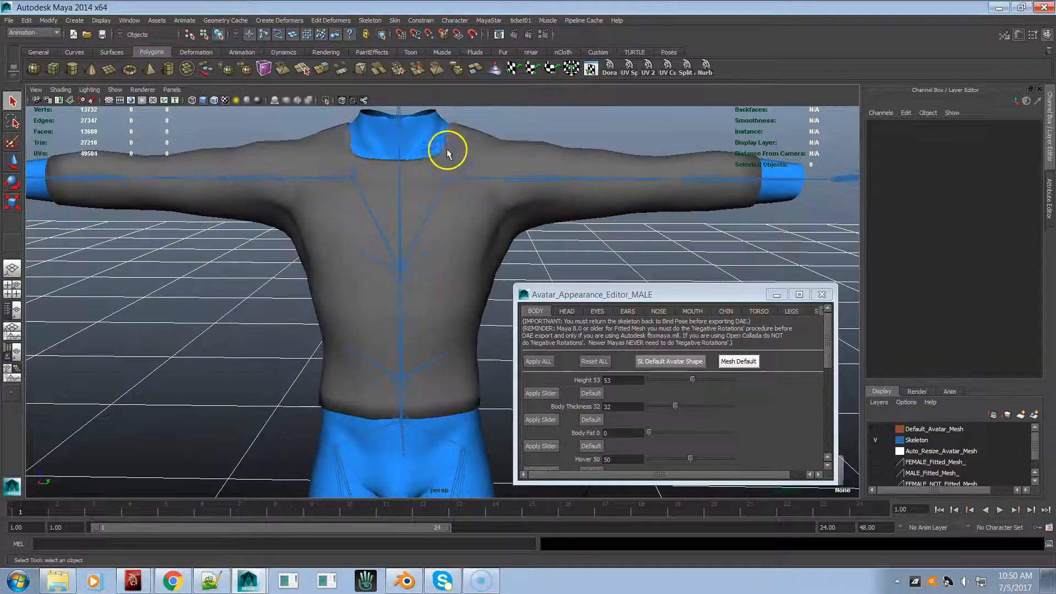
alt+drag(453, 163, 406, 208)
alt+middle_drag(408, 208, 429, 260)
alt+drag(436, 269, 433, 276)
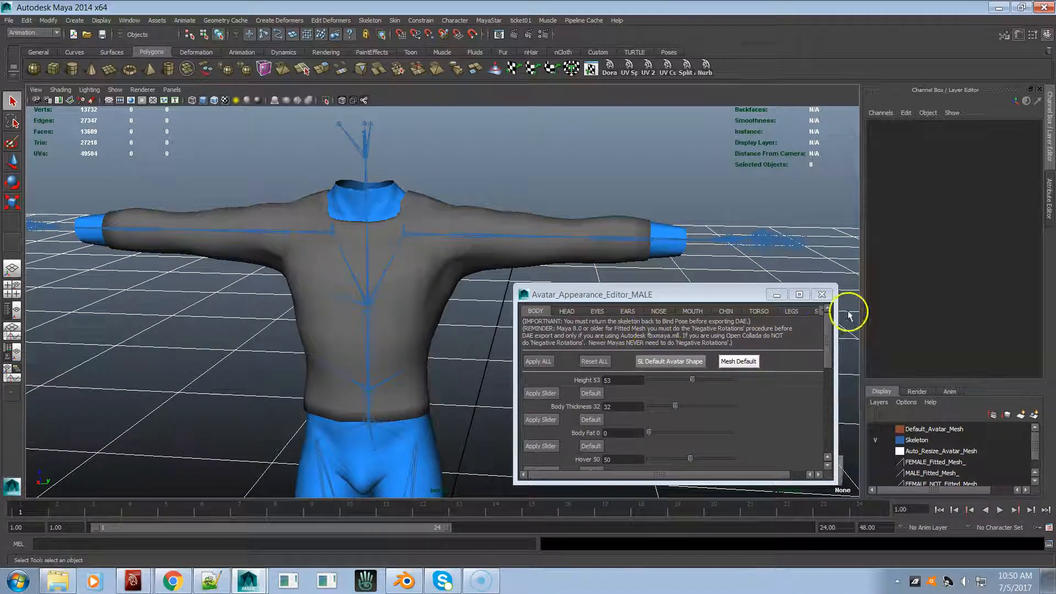
- Close the male appearance editor and reopen the Outliner
click(824, 296)
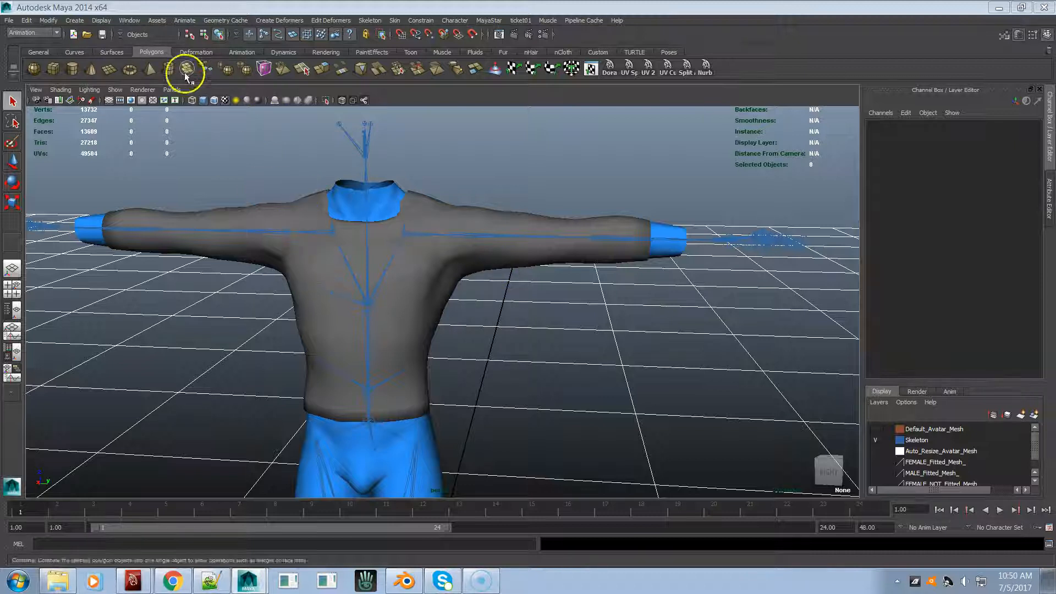
click(127, 21)
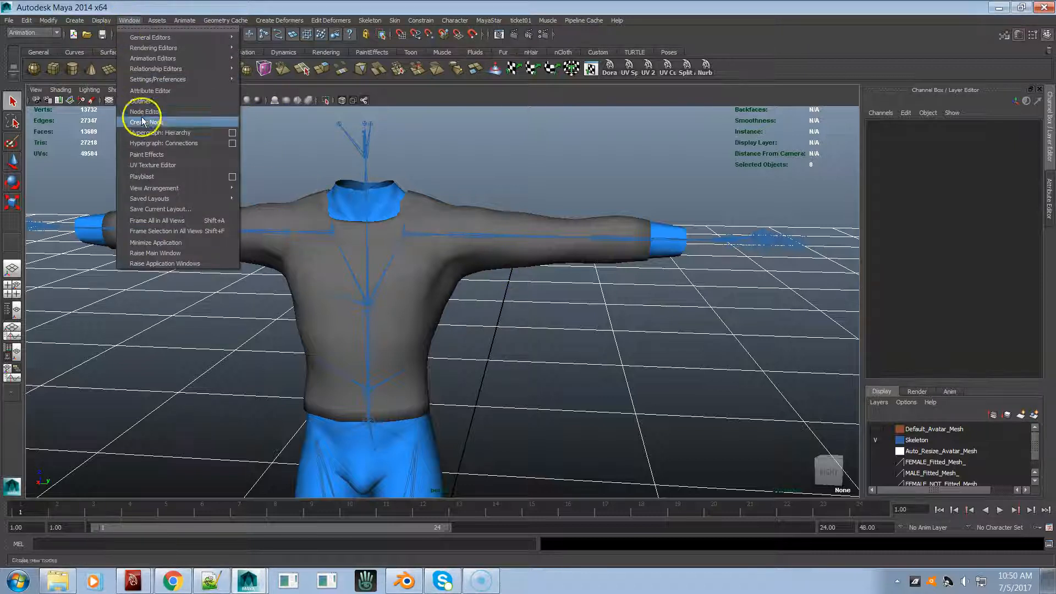
click(146, 106)
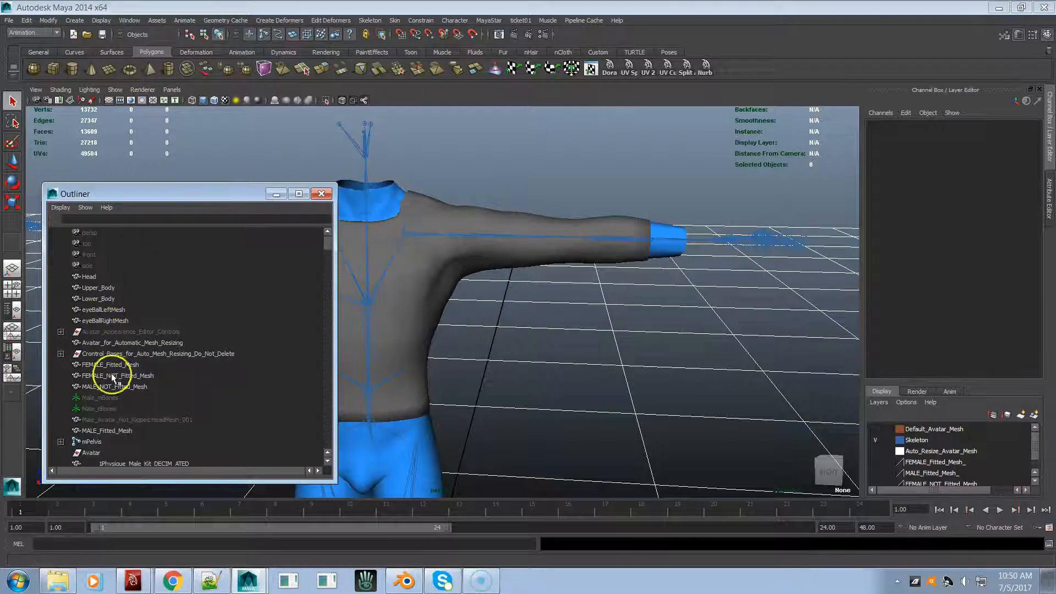
- Select the complete mPelvis joint hierarchy, examine the skeleton inside the shirt from several angles, and clear the selection
click(91, 442)
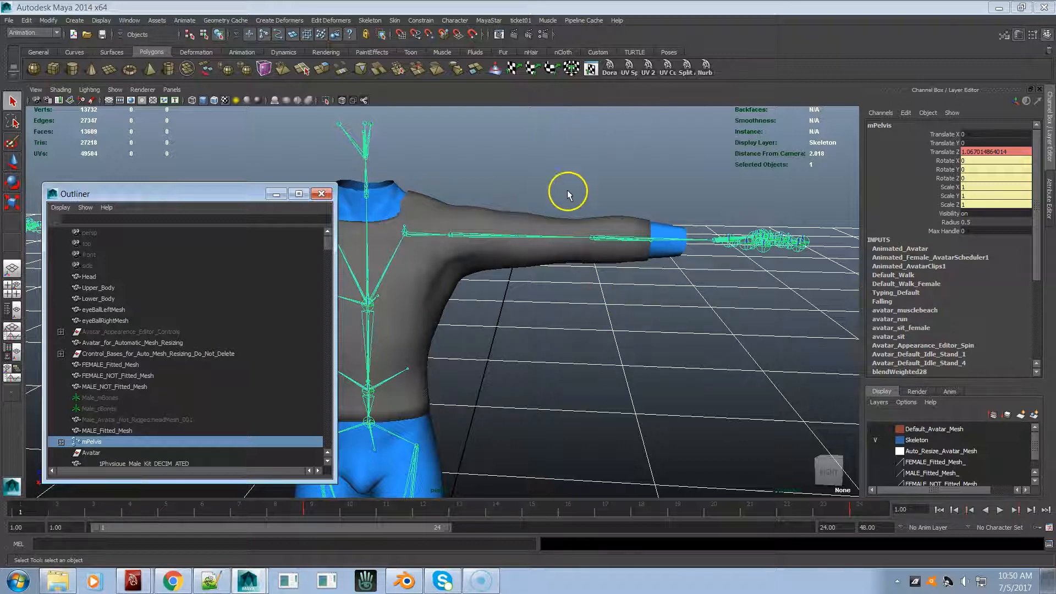
right_click(567, 287)
right_drag(567, 287, 575, 377)
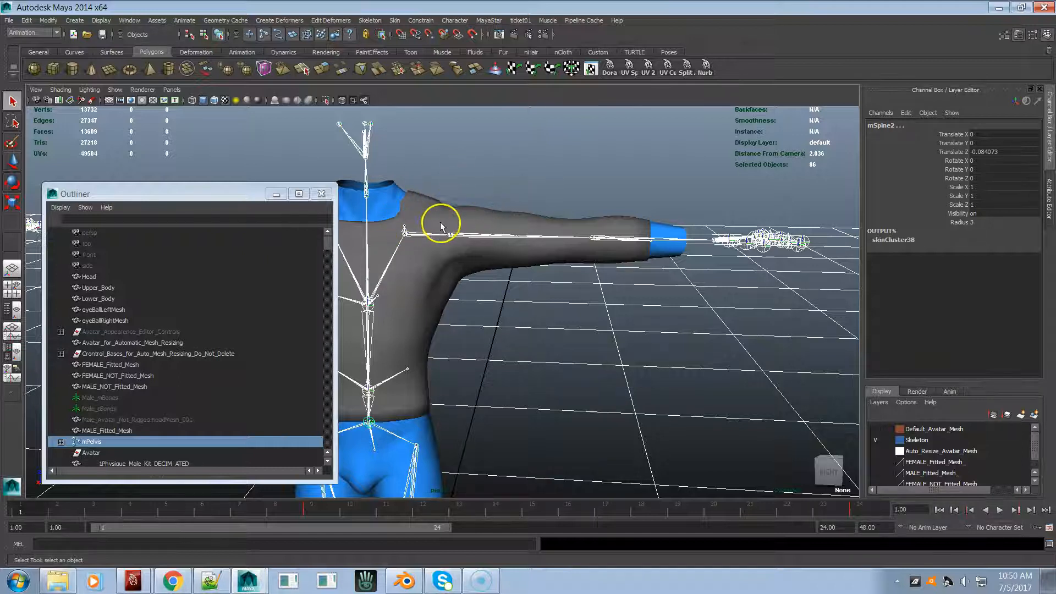
alt+drag(701, 226, 750, 315)
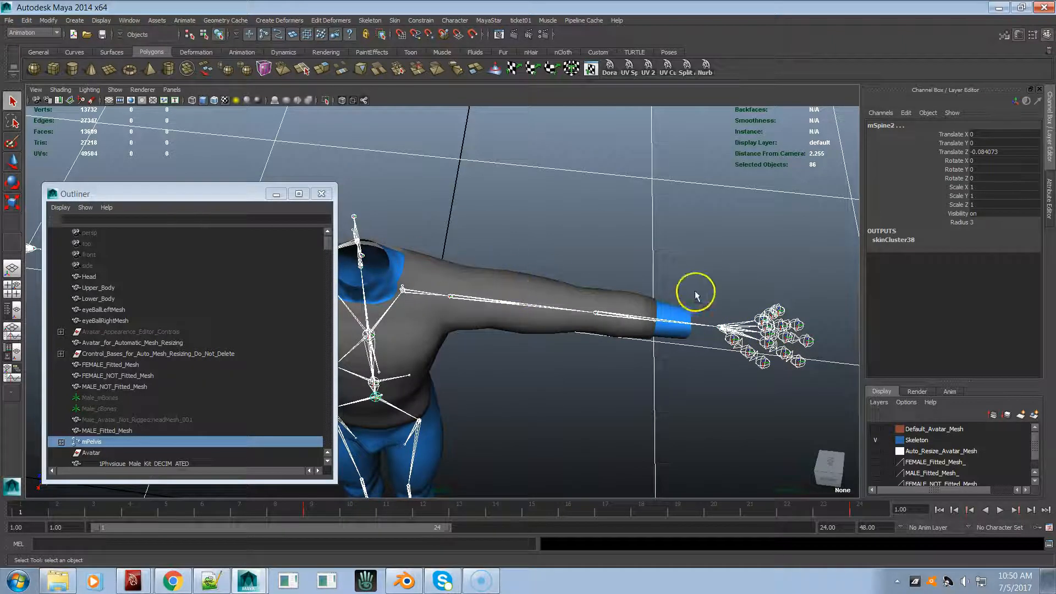
alt+drag(453, 254, 471, 205)
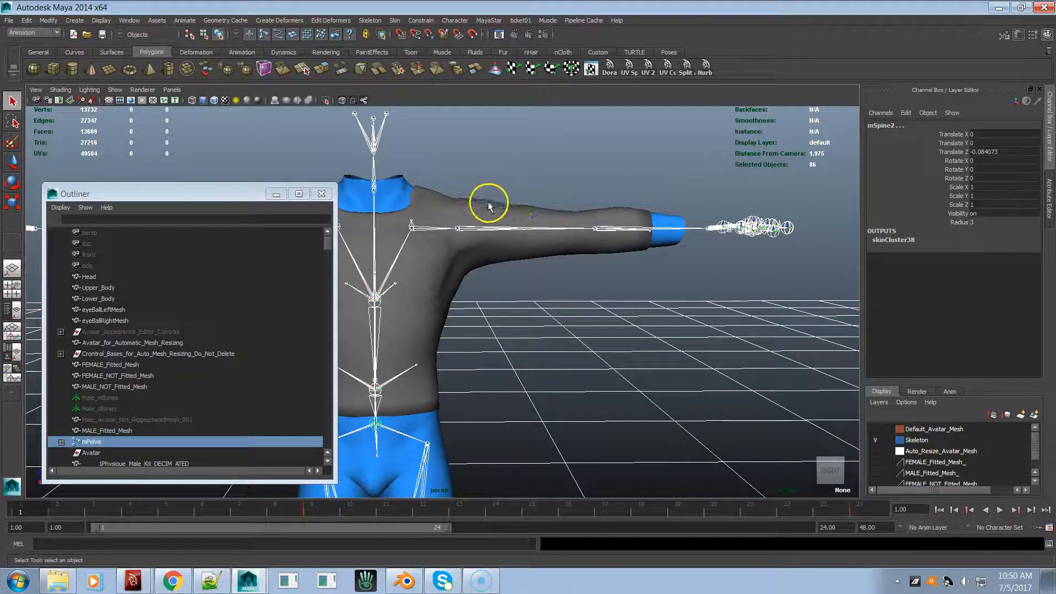
alt+drag(613, 264, 675, 292)
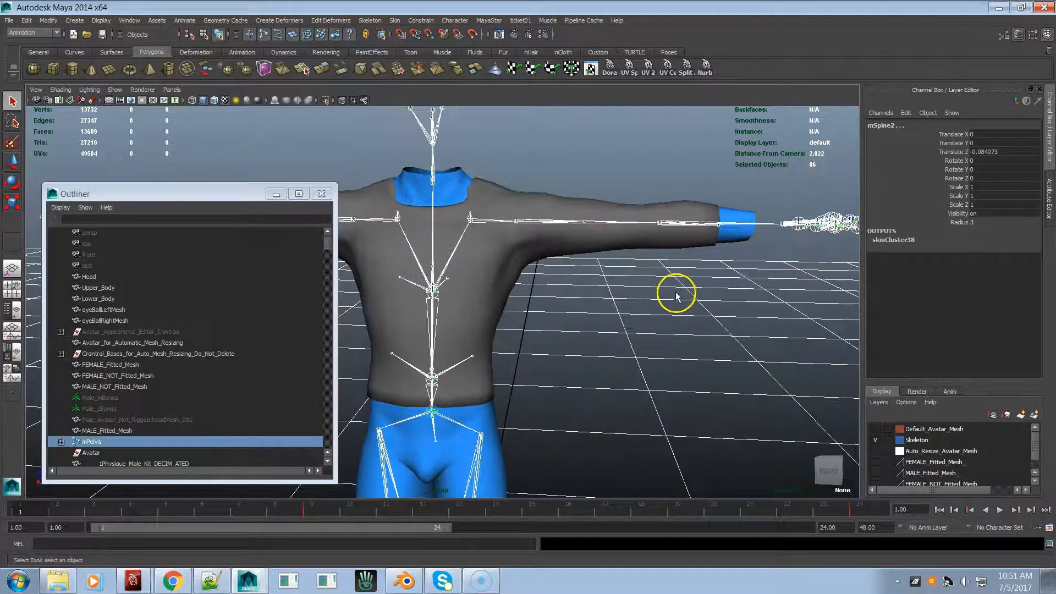
click(659, 290)
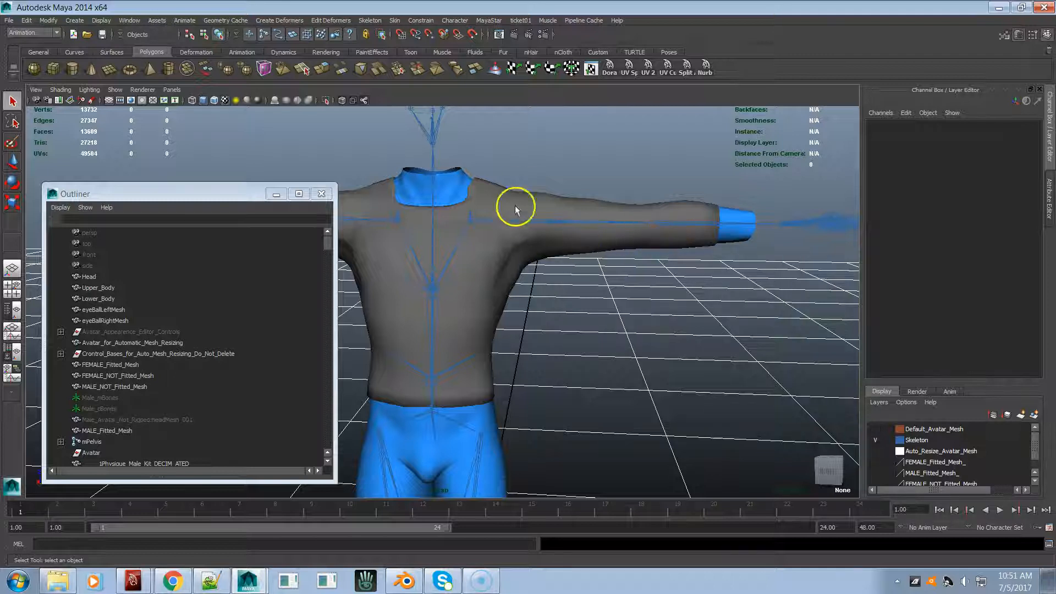
- Bind the shirt to the complete mPelvis joint hierarchy with MayaStar's Smooth Bind Skin, using Selected joints and Closest distance
click(85, 443)
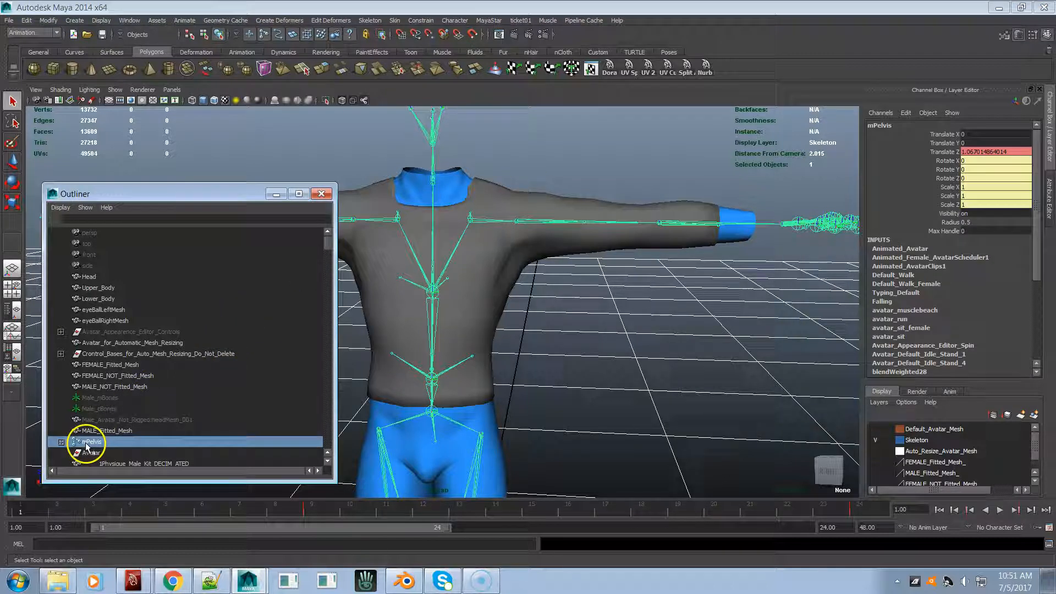
right_click(627, 298)
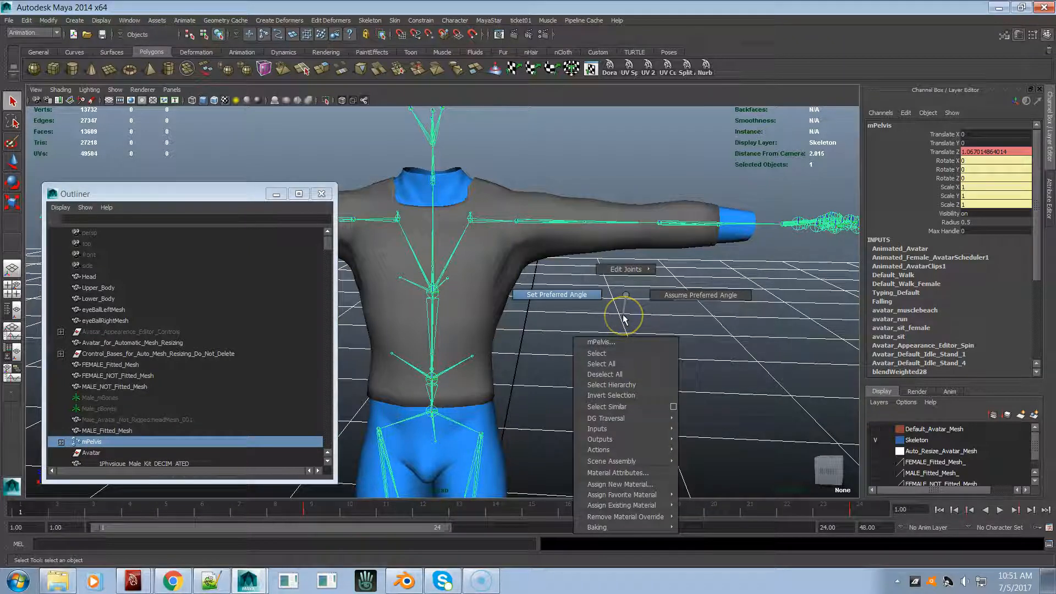
click(628, 386)
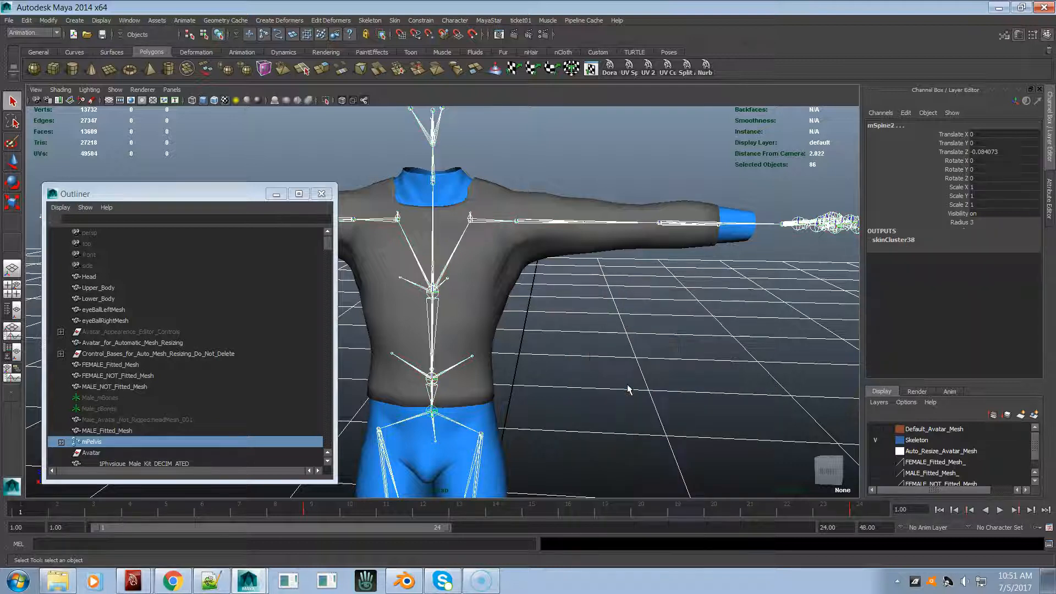
shift+click(480, 179)
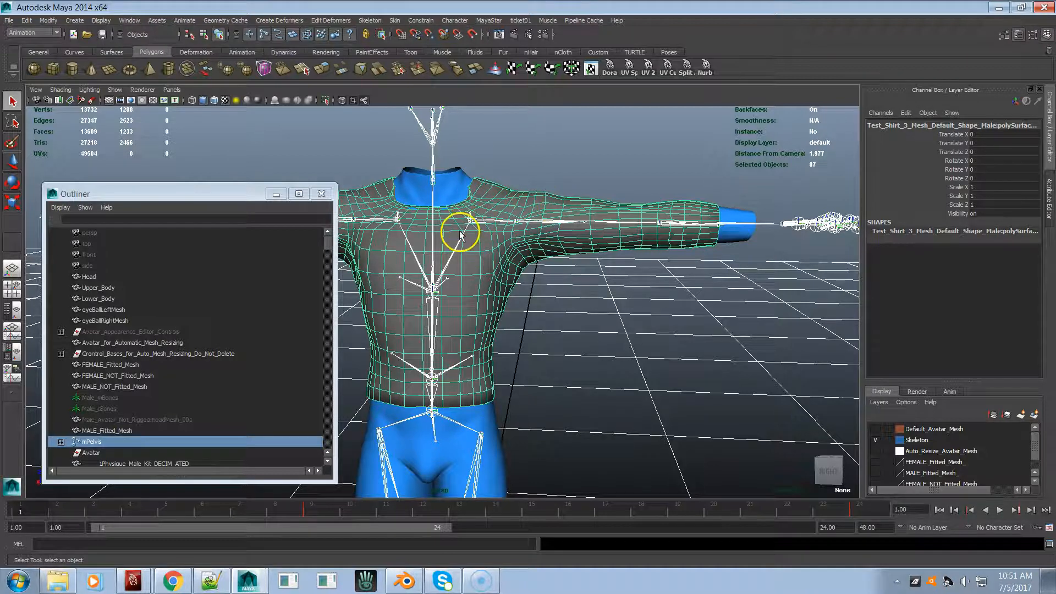
click(493, 21)
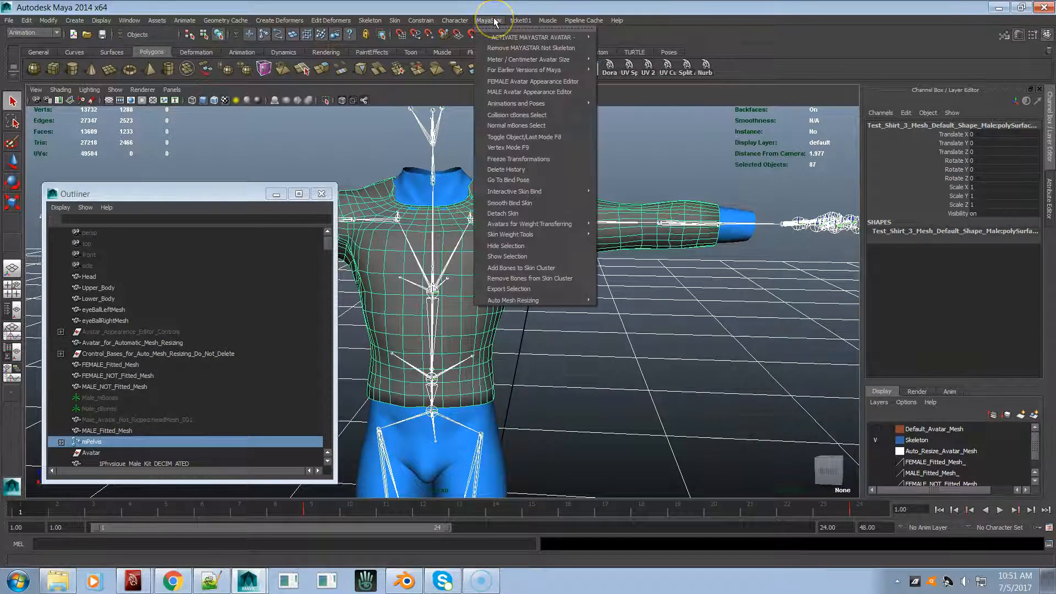
click(511, 203)
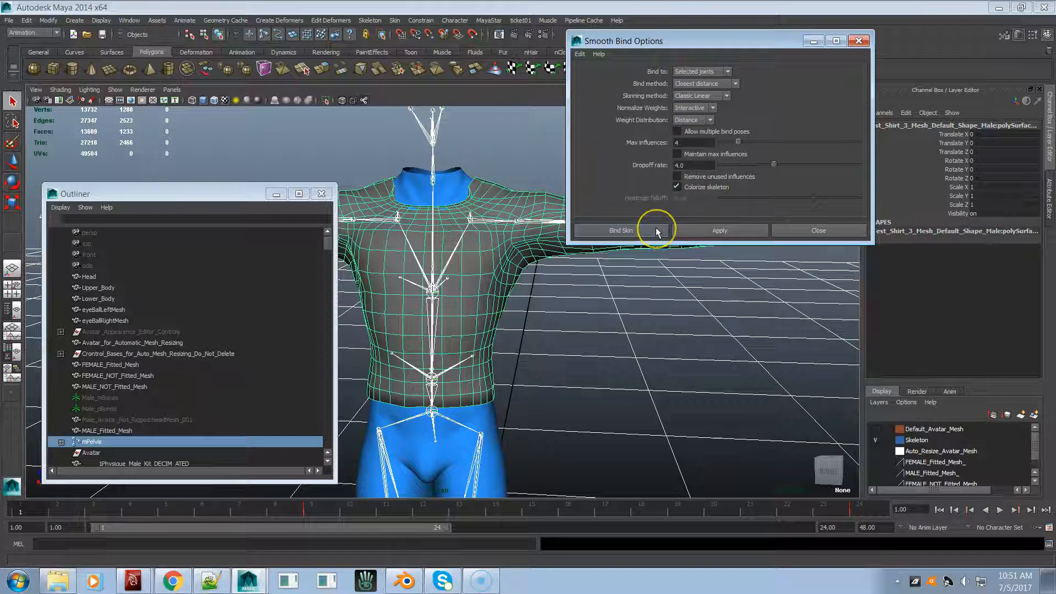
click(621, 230)
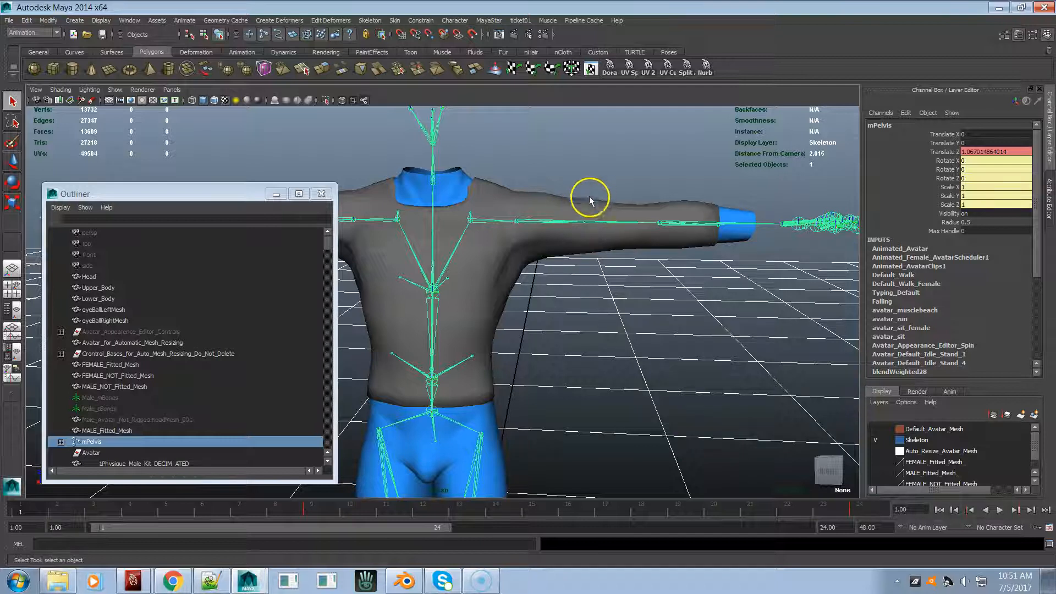
- Test the shirt binding by rotating the left shoulder joint down about 72° in X, undo the rotation, and deselect the joint
click(574, 225)
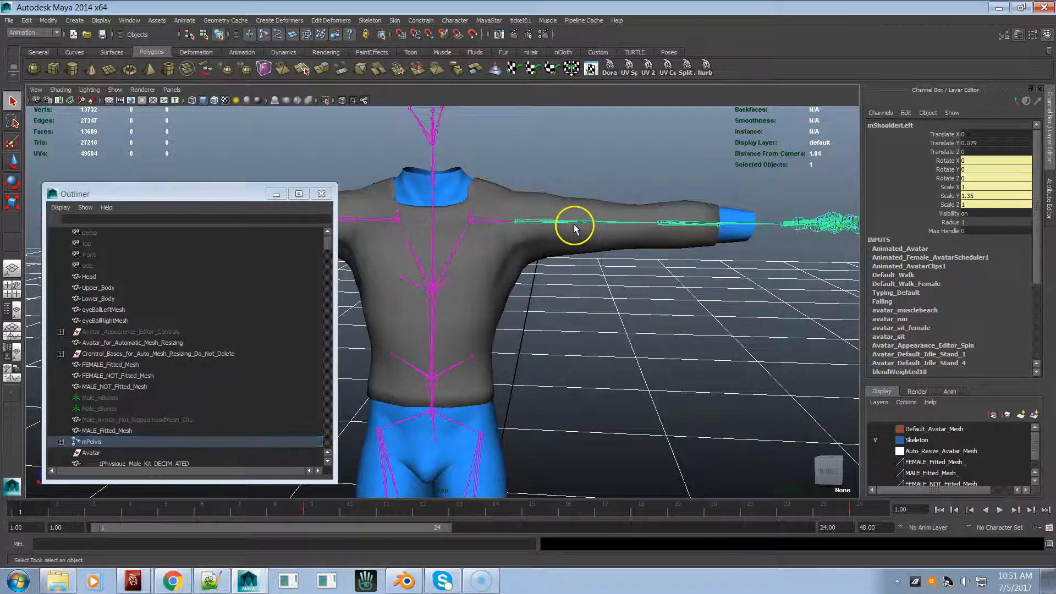
key(e)
drag(587, 146, 591, 264)
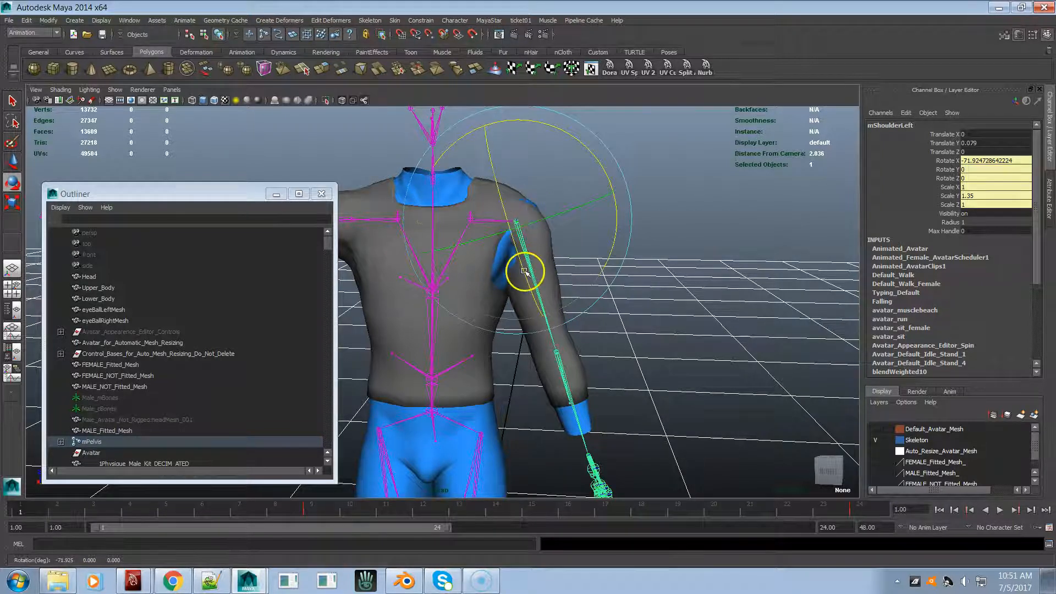
key(ctrl+z)
click(679, 147)
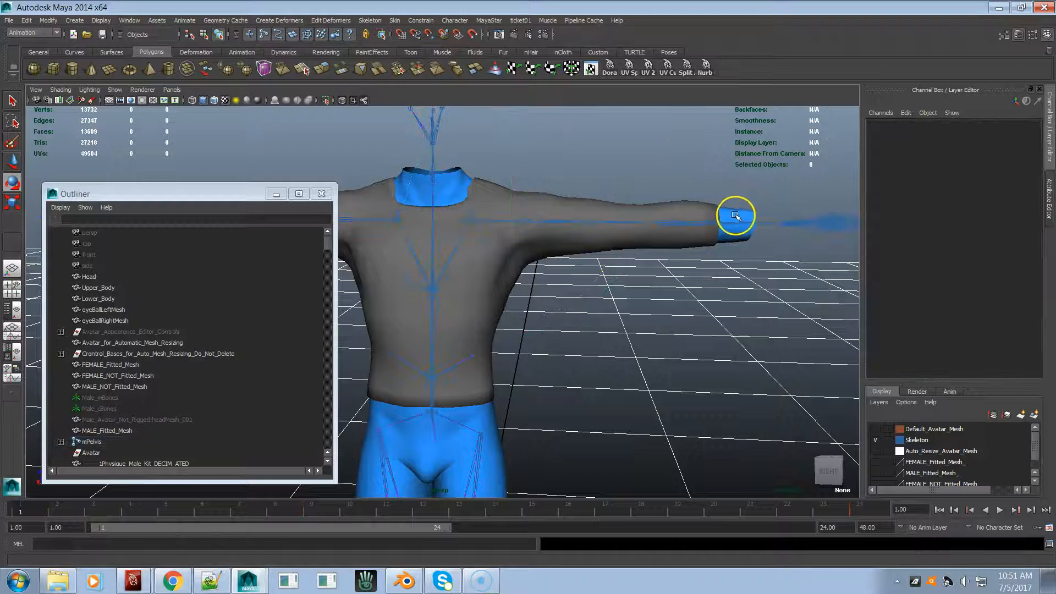
- Select the Physique male body mesh first and then the shirt mesh, revealing both in the Outliner
click(470, 173)
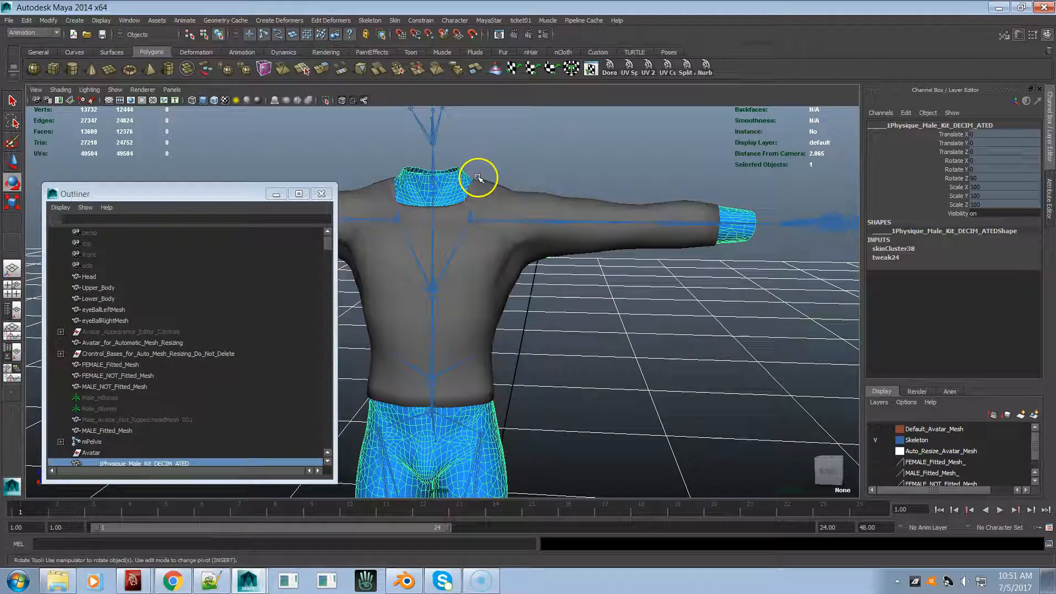
shift+click(478, 178)
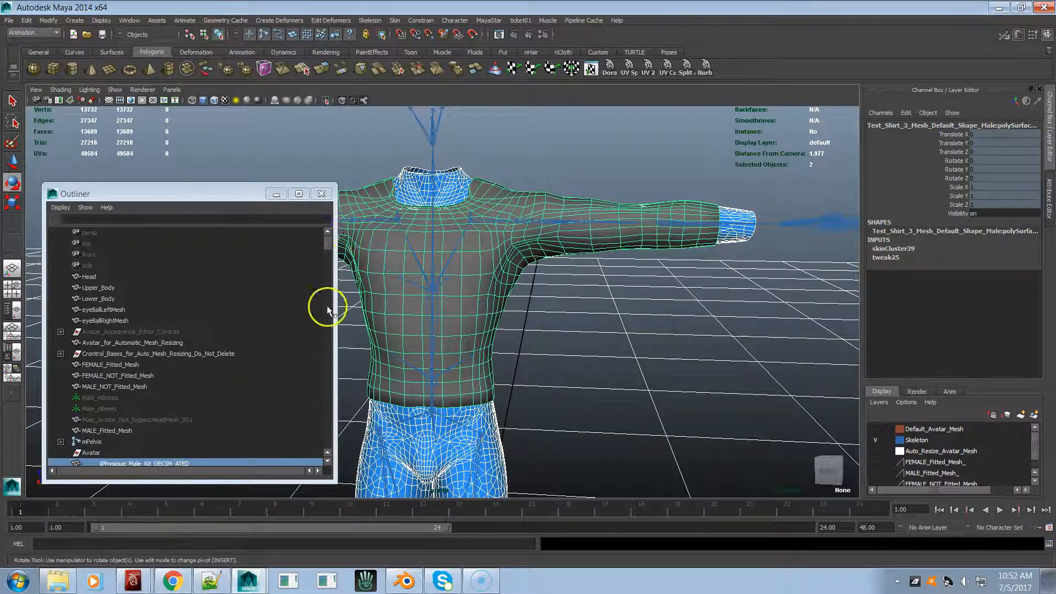
click(61, 207)
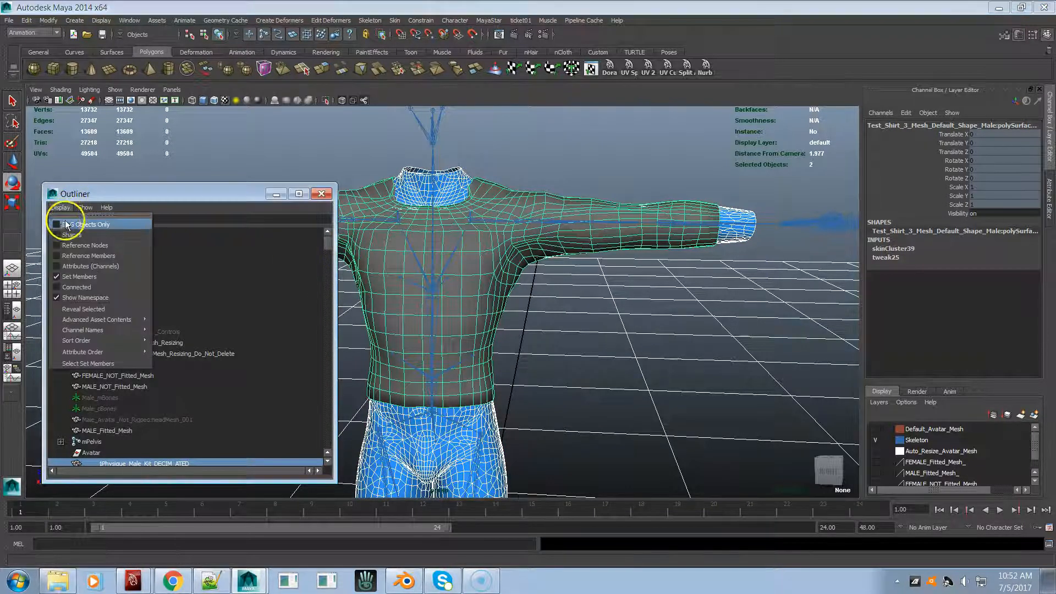
click(66, 224)
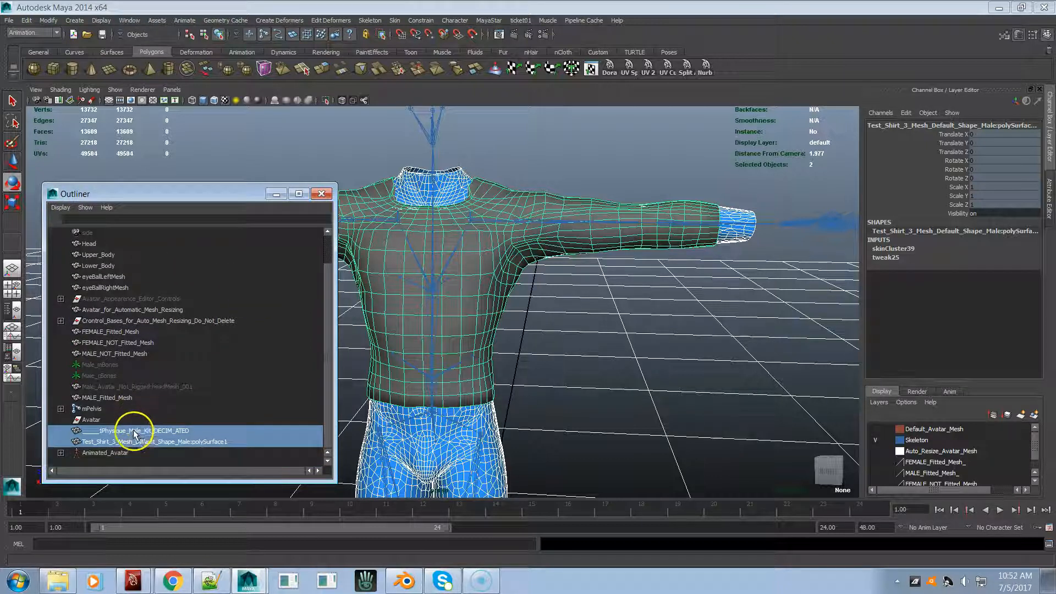
click(134, 431)
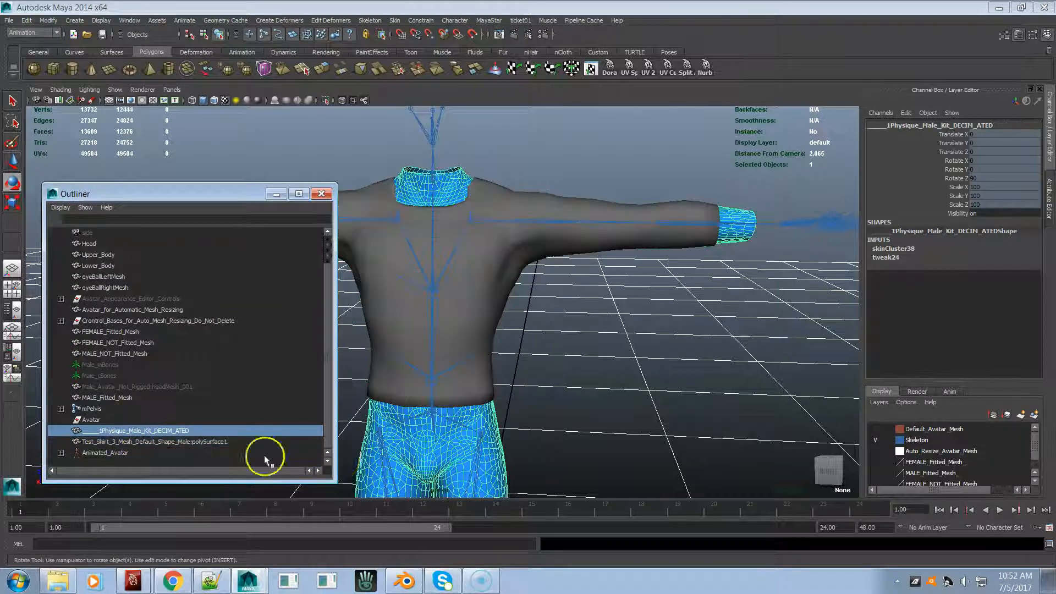
ctrl+click(202, 442)
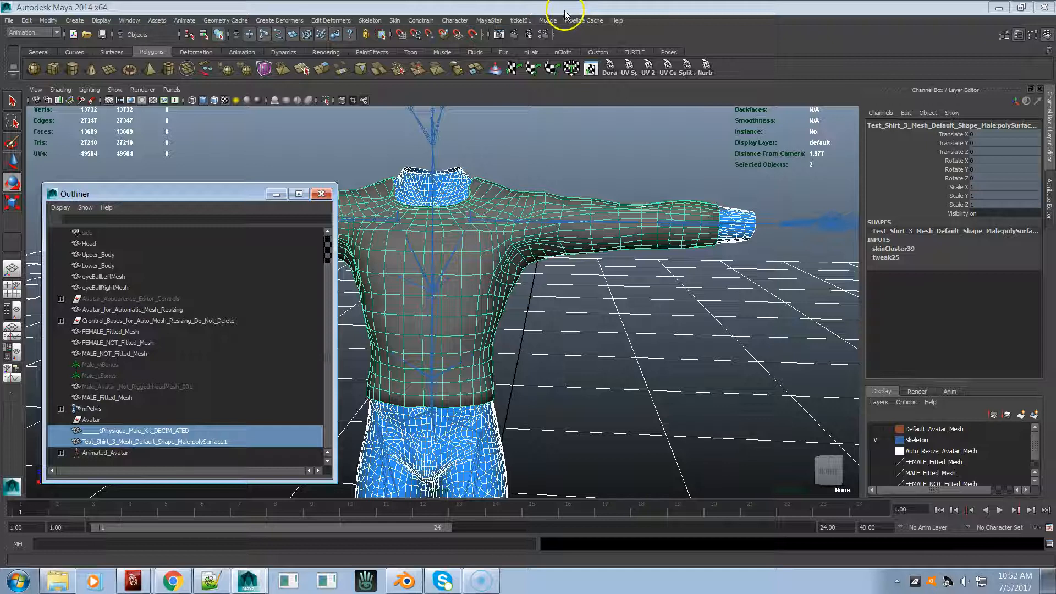
- Copy the skin weights from the body to the shirt with MayaStar's Skin Weight Tools, using Closest point on surface and Closest joint
click(489, 22)
mouse_move(550, 232)
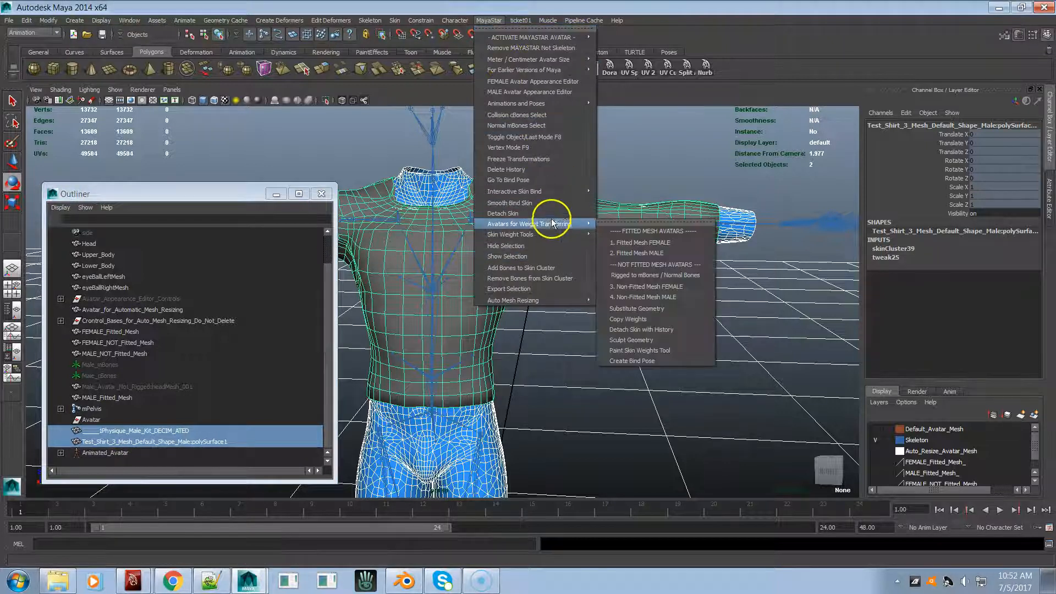
click(605, 230)
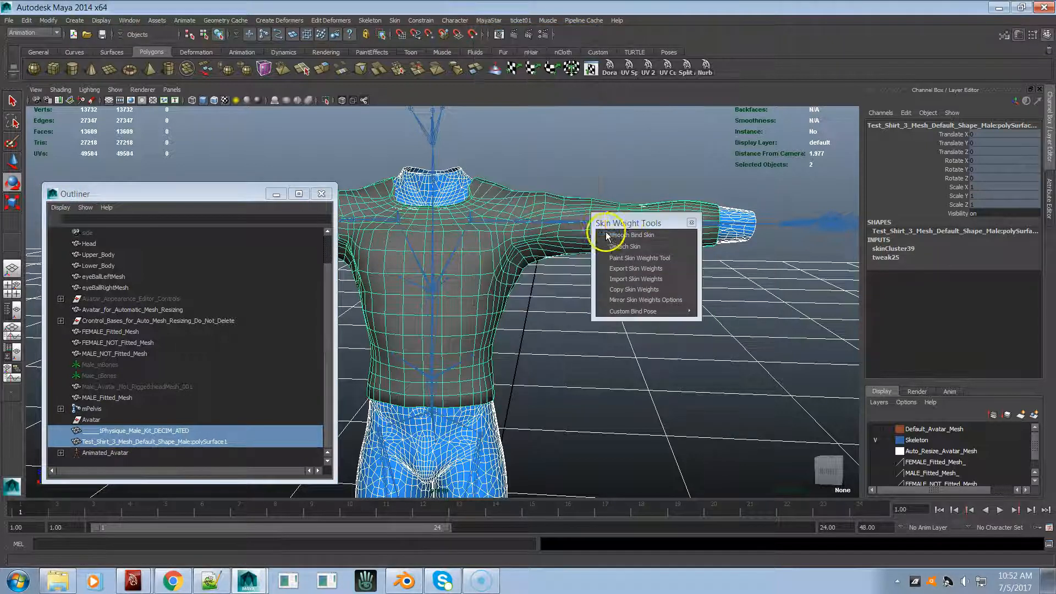
drag(626, 225, 619, 269)
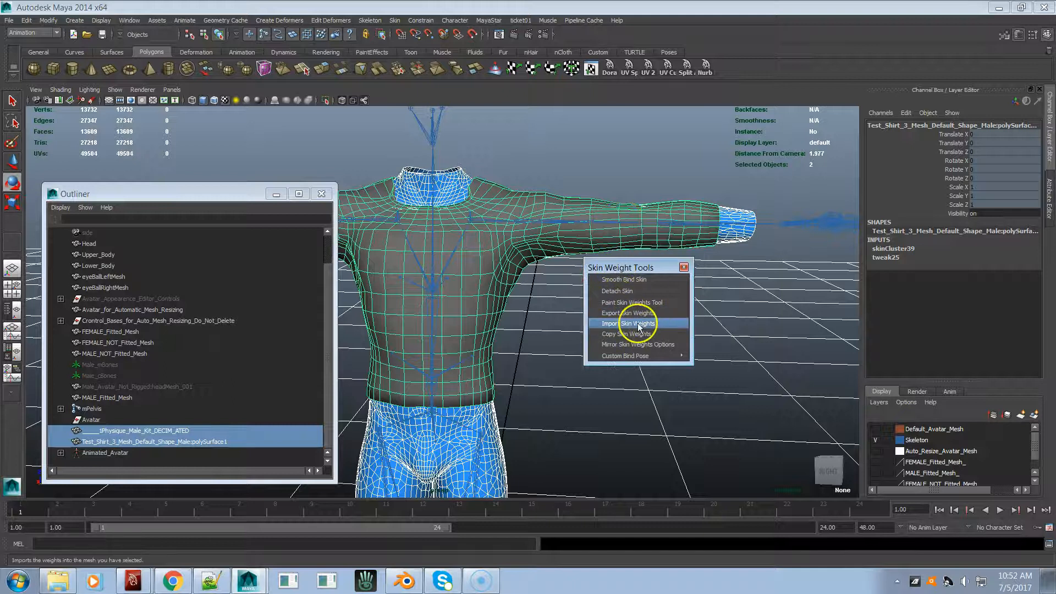
click(632, 334)
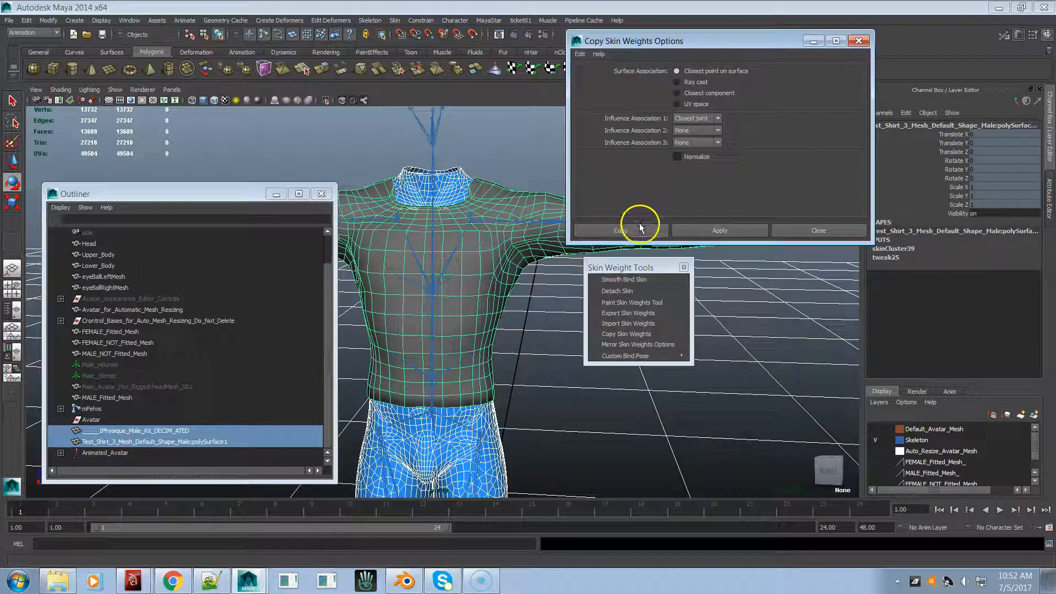
click(640, 229)
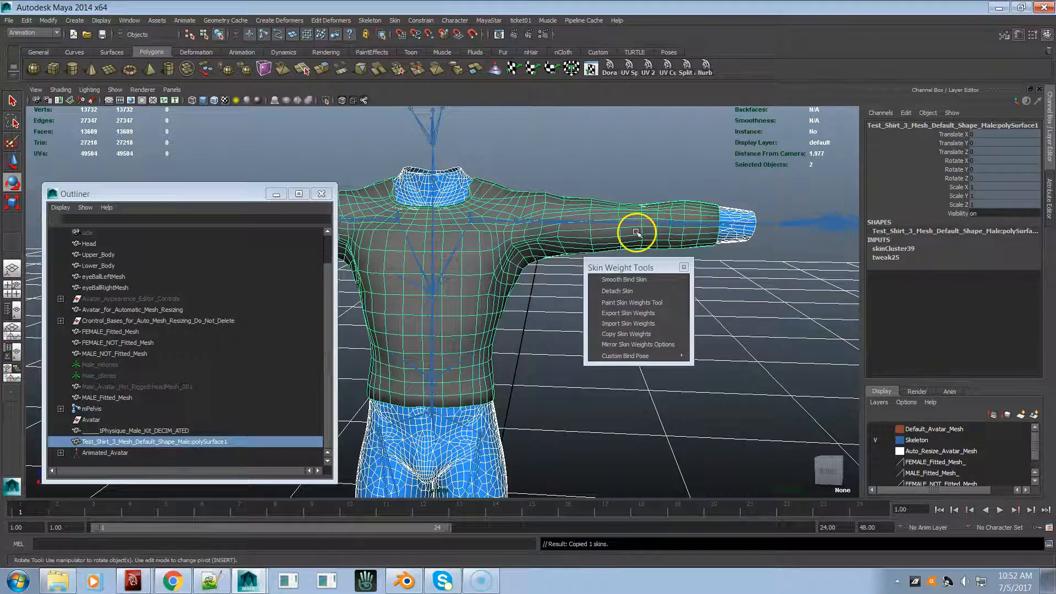
- Test the copied weights by rotating the left shoulder joint down about 6° in X and scrubbing the animation to frame 22
click(556, 223)
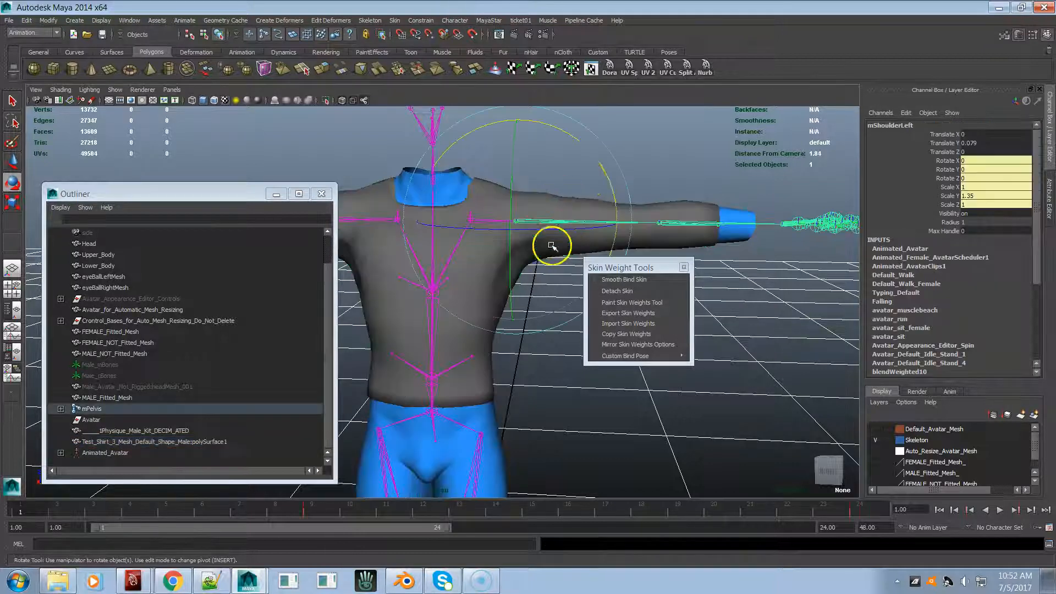
drag(591, 149, 625, 147)
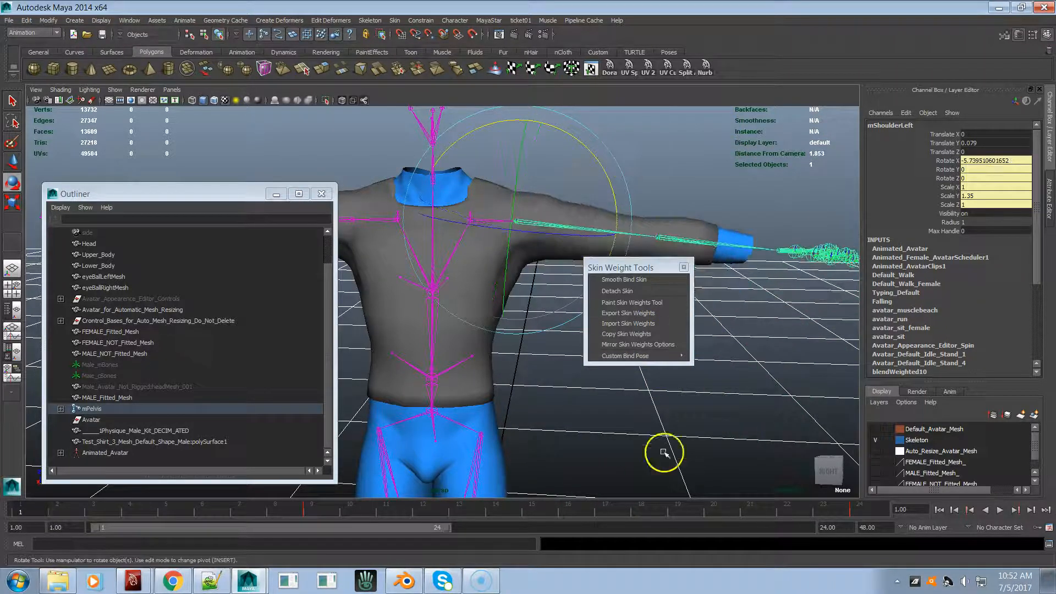
click(696, 509)
drag(696, 509, 802, 488)
mouse_move(613, 420)
alt+mouse_down()
mouse_move(374, 415)
mouse_move(629, 406)
mouse_move(618, 415)
alt+mouse_up()
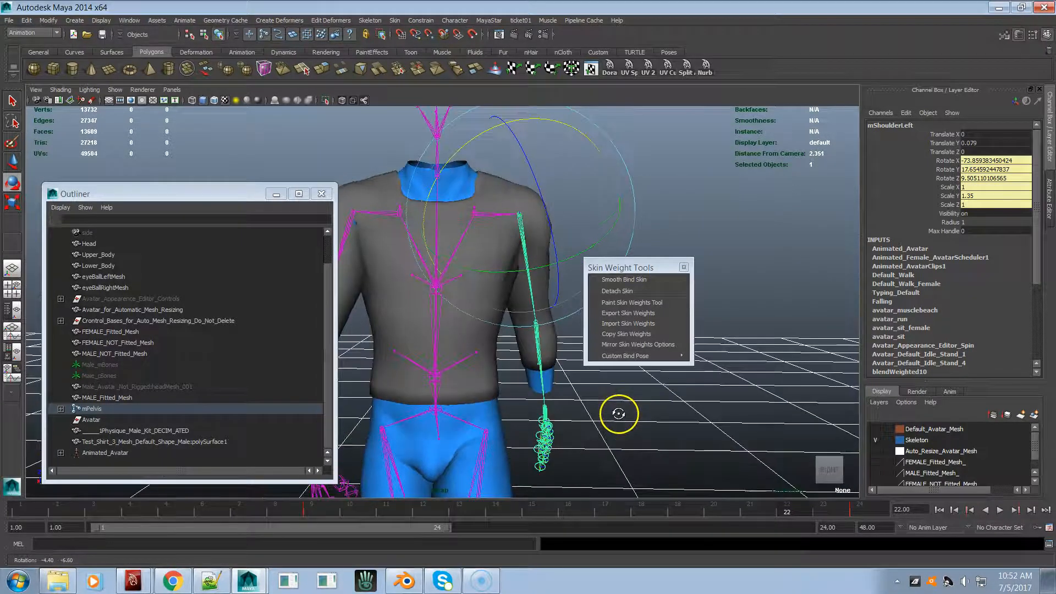
- Preview the standard male sizes from Extra Large to Extra Small in the male appearance editor, and return to Male Extra Large
drag(1055, 258, 601, 242)
click(841, 262)
click(588, 319)
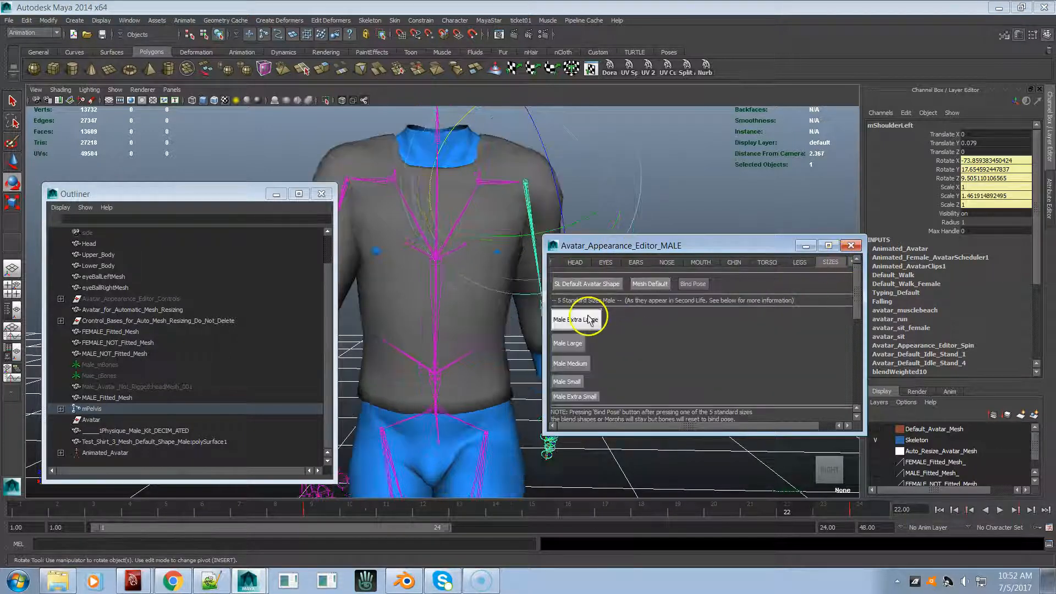
click(571, 345)
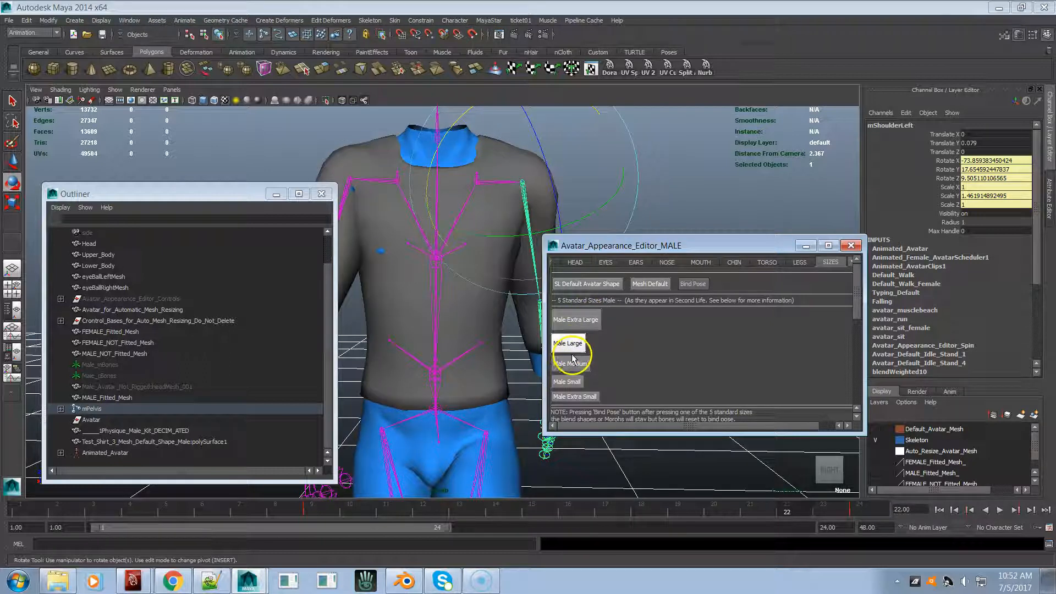
click(570, 364)
click(572, 382)
click(575, 397)
click(575, 320)
- Examine the chest area by selecting the shirt and body meshes in turn, and preview the Male Medium and Male Small sizes
mouse_move(502, 317)
alt+mouse_down()
mouse_move(439, 319)
mouse_move(455, 352)
mouse_move(485, 319)
mouse_move(432, 319)
mouse_move(514, 288)
mouse_move(410, 300)
mouse_move(479, 288)
mouse_move(572, 297)
mouse_move(519, 309)
alt+mouse_up()
alt+right_drag(401, 297, 441, 307)
click(432, 297)
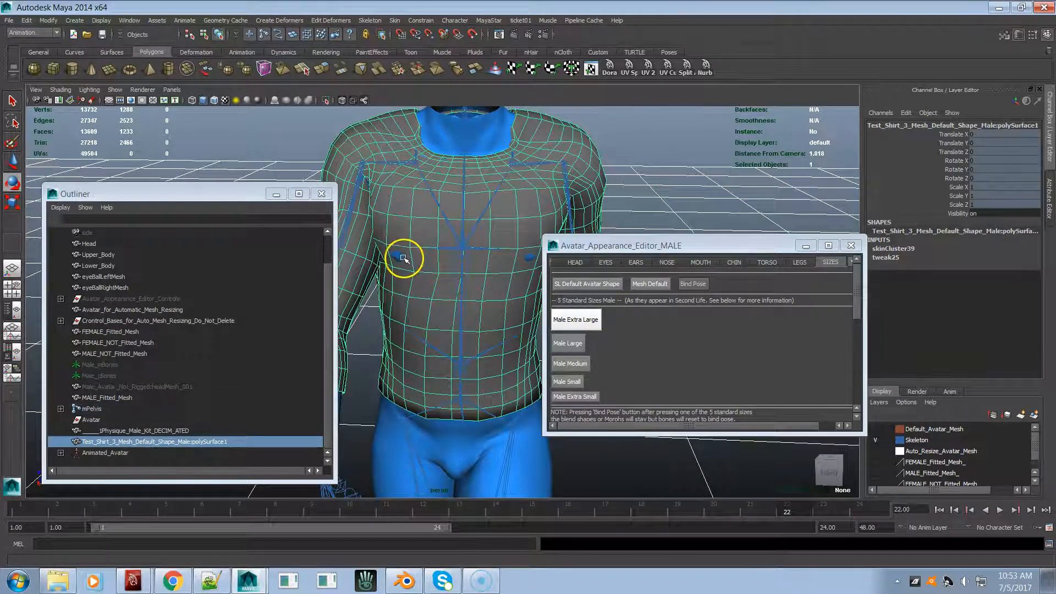
click(394, 423)
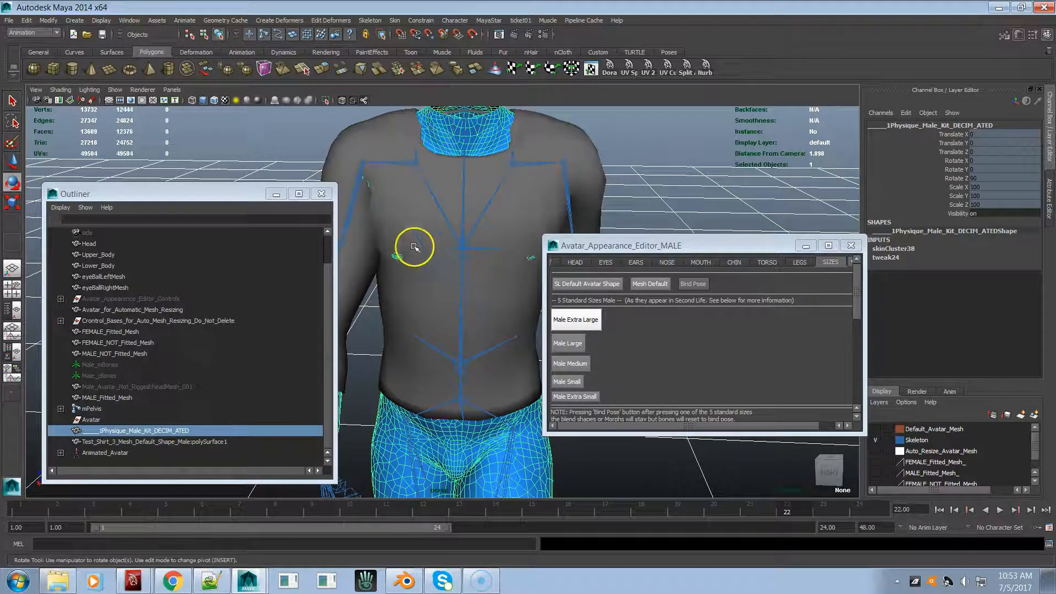
click(396, 266)
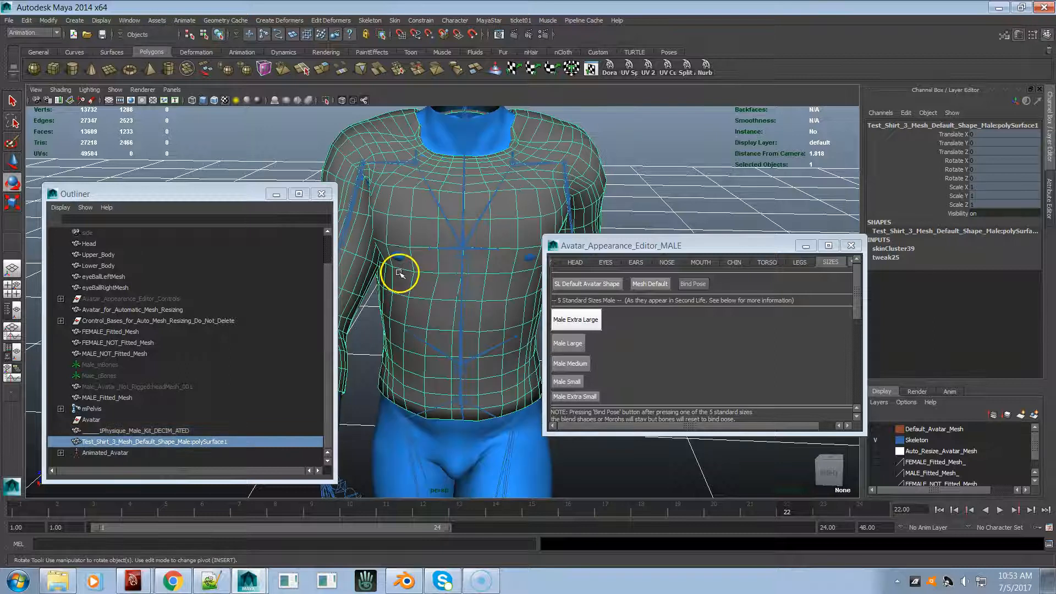
drag(460, 281, 508, 276)
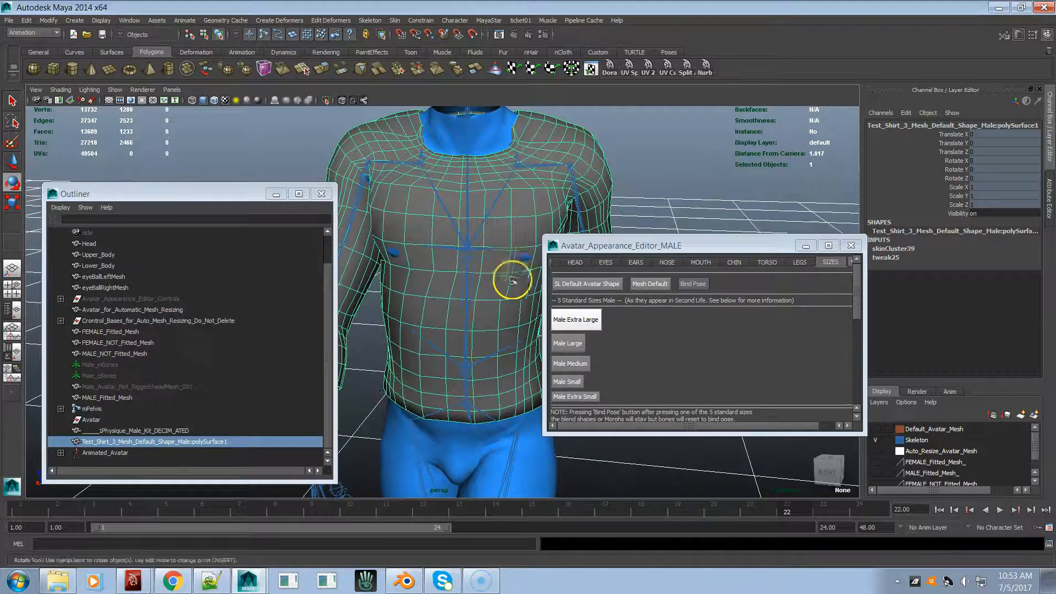
click(570, 363)
click(575, 382)
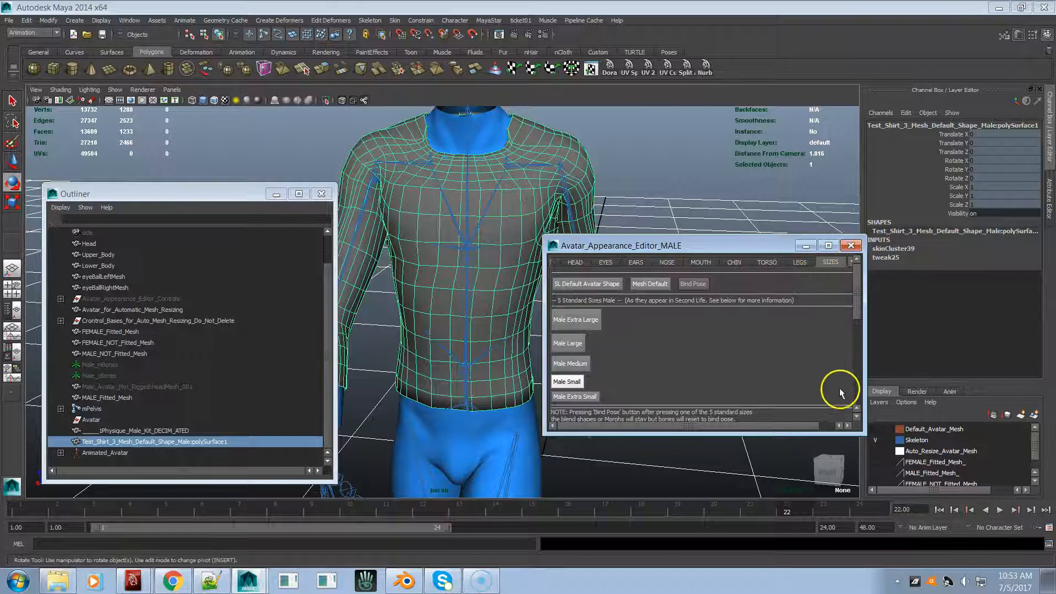
- Preview the Bodybuilder, Swimmer and Cyclist fitted mesh body types on the shirt and body, and return to Bodybuilder
drag(799, 427, 830, 424)
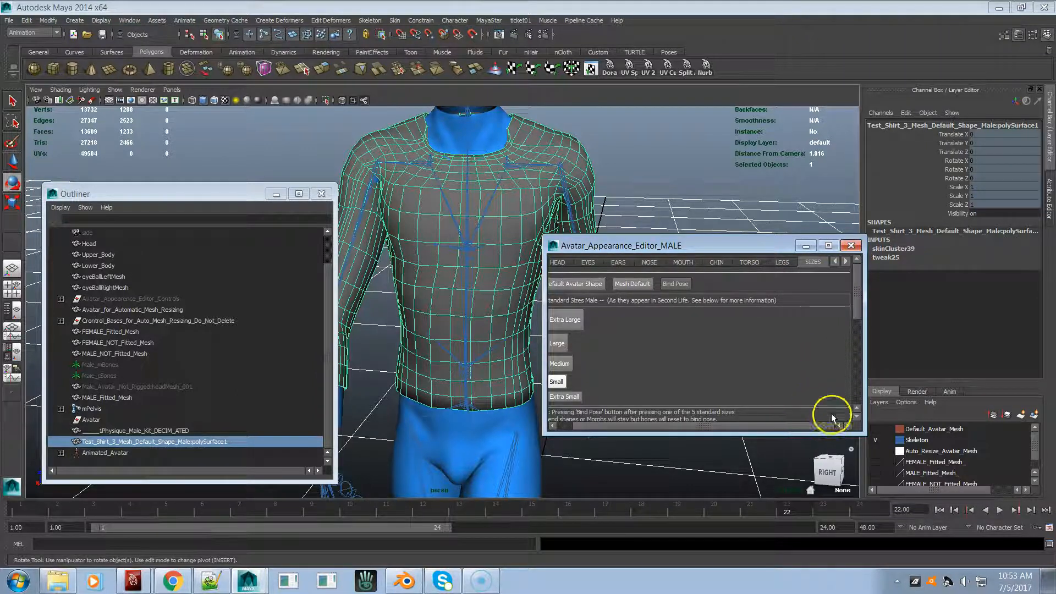
click(846, 262)
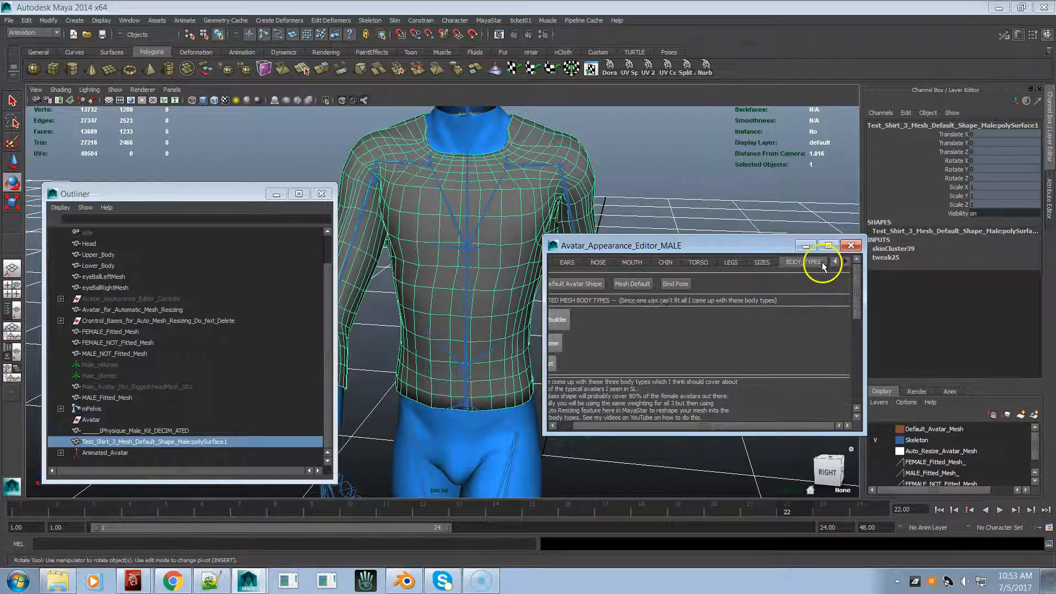
click(562, 324)
alt+right_drag(487, 265, 382, 274)
alt+middle_drag(427, 257, 454, 184)
click(555, 343)
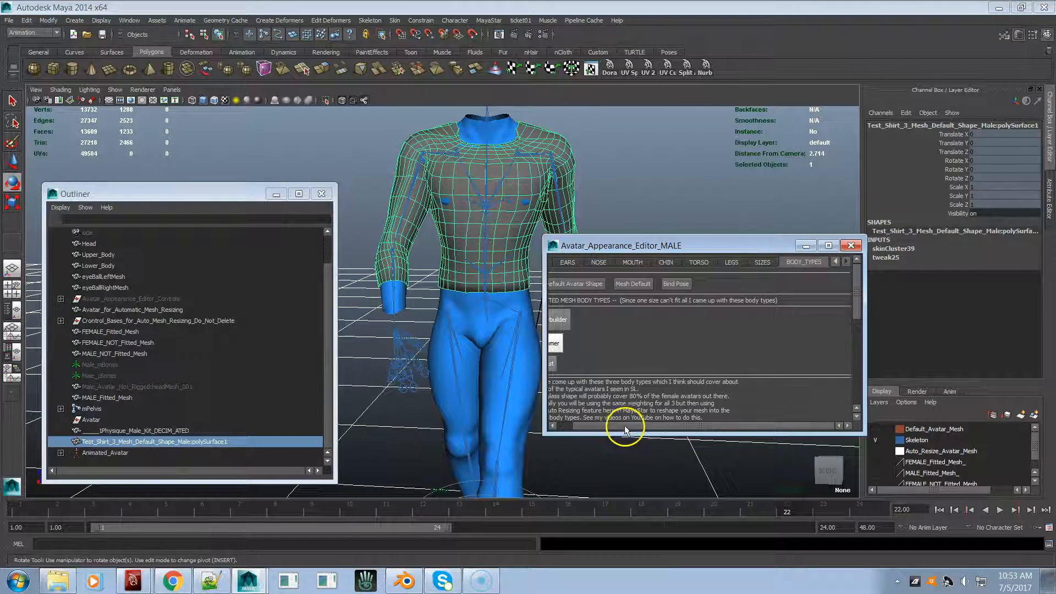
drag(624, 426, 608, 426)
click(561, 365)
alt+drag(523, 365, 453, 358)
click(566, 318)
alt+drag(503, 312, 565, 320)
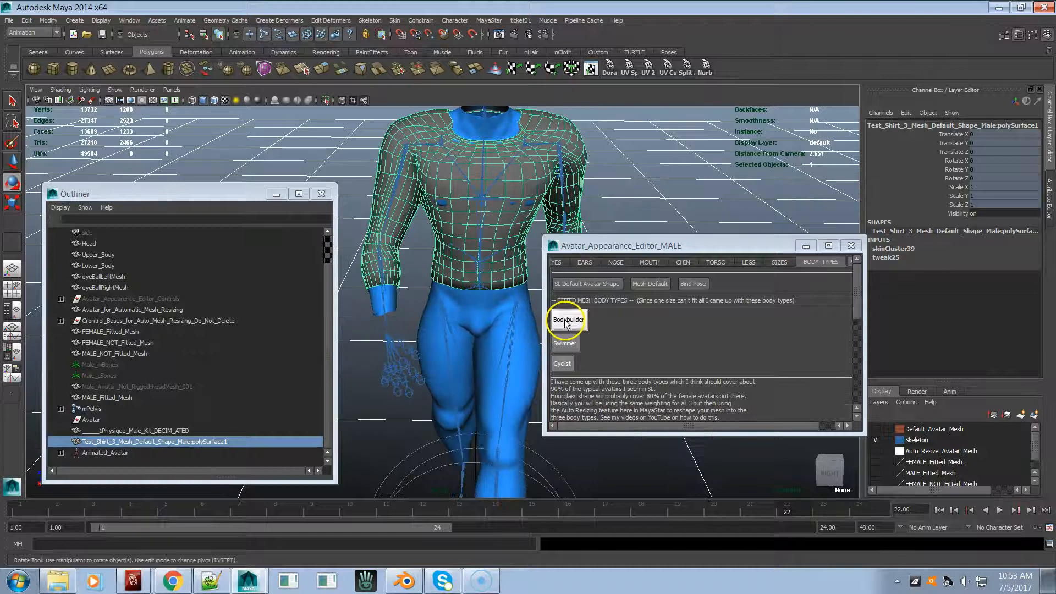
- Reset the avatar to the Mesh Default shape and clear the shirt selection
click(648, 285)
alt+drag(495, 279, 456, 277)
click(446, 319)
alt+drag(444, 316, 405, 340)
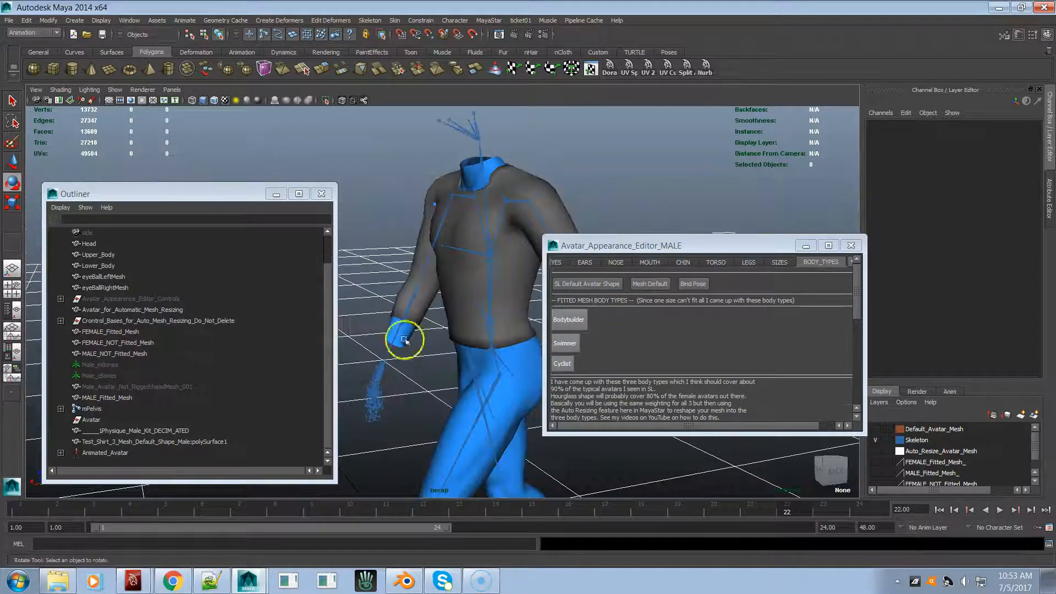
- Load MayaStar's Male Walk animation and play it, examining the moving shirt from several angles
click(489, 20)
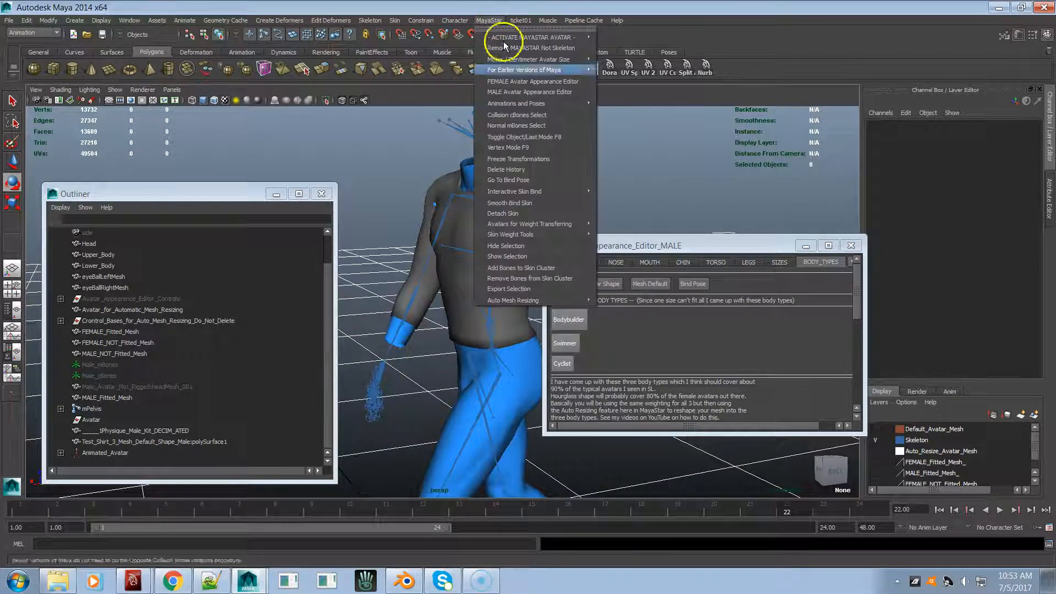
mouse_move(547, 103)
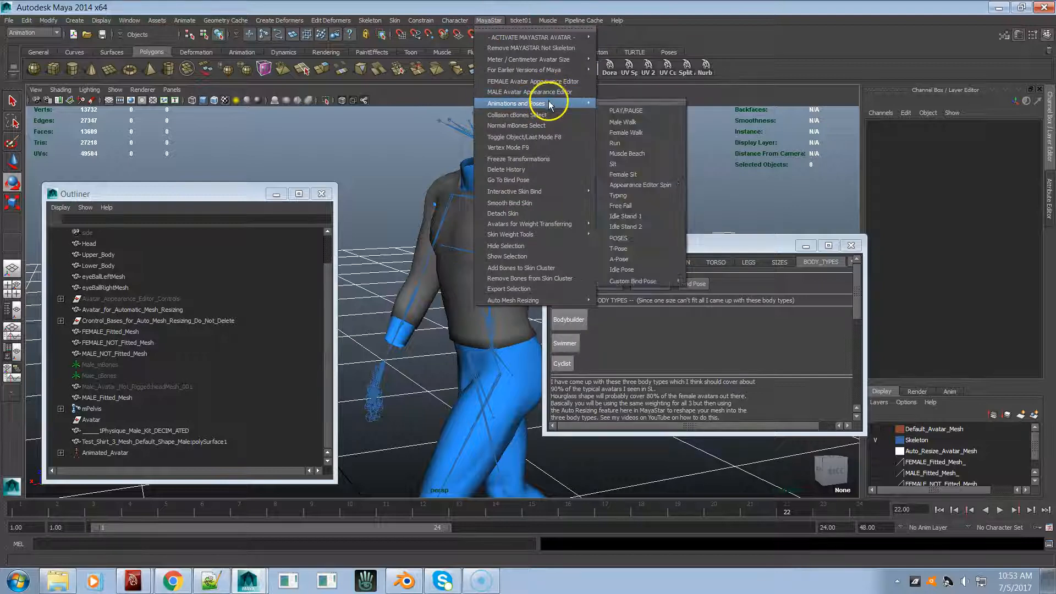
click(632, 124)
click(1000, 511)
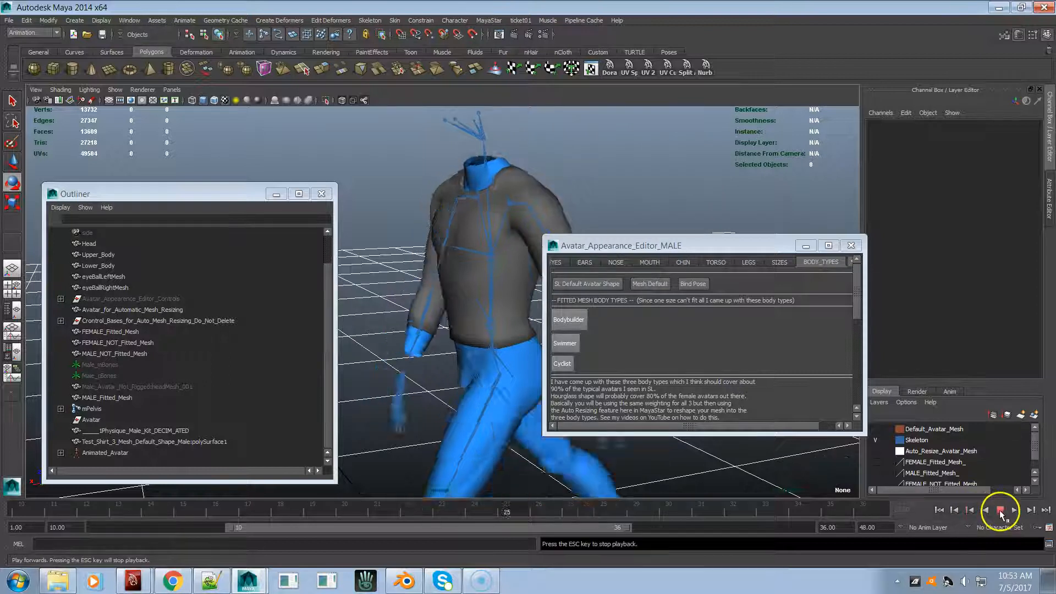
alt+drag(497, 264, 634, 274)
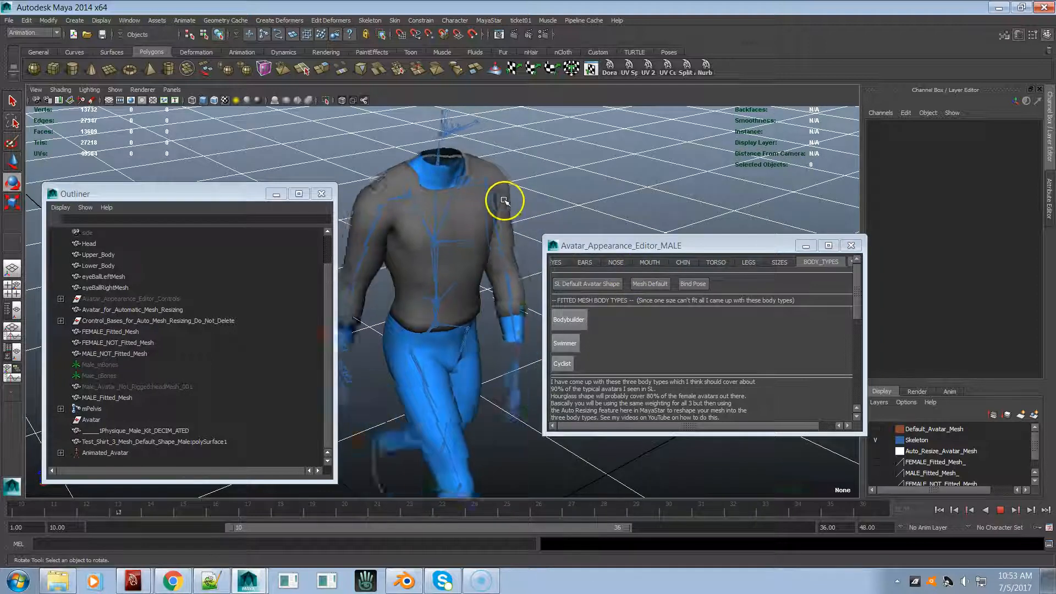
alt+drag(496, 240, 475, 215)
- Select the Physique body mesh during playback and examine how the shirt follows it from the front and sides
click(462, 174)
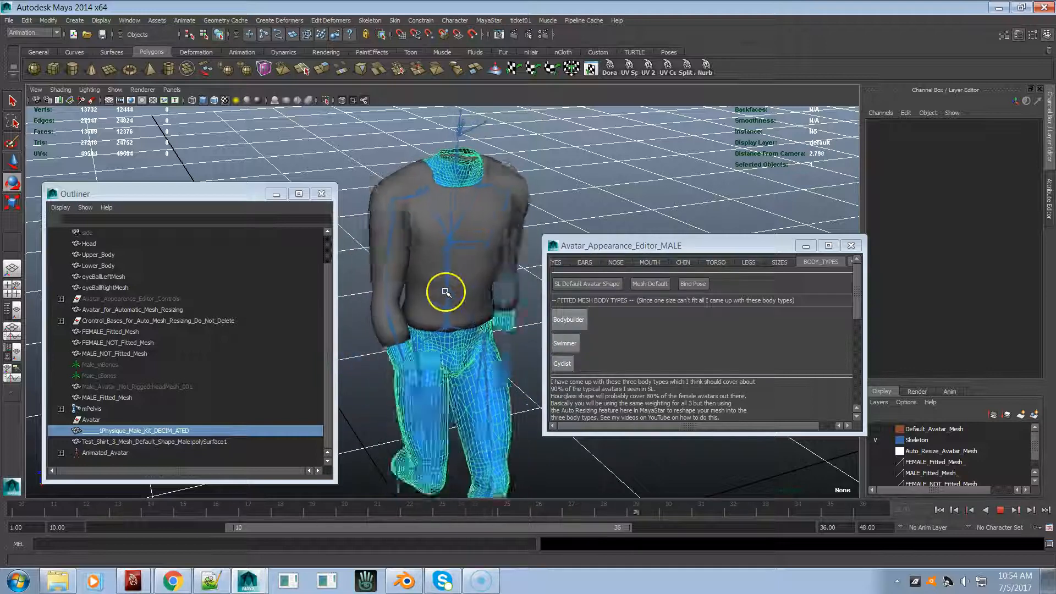
alt+drag(446, 286, 424, 273)
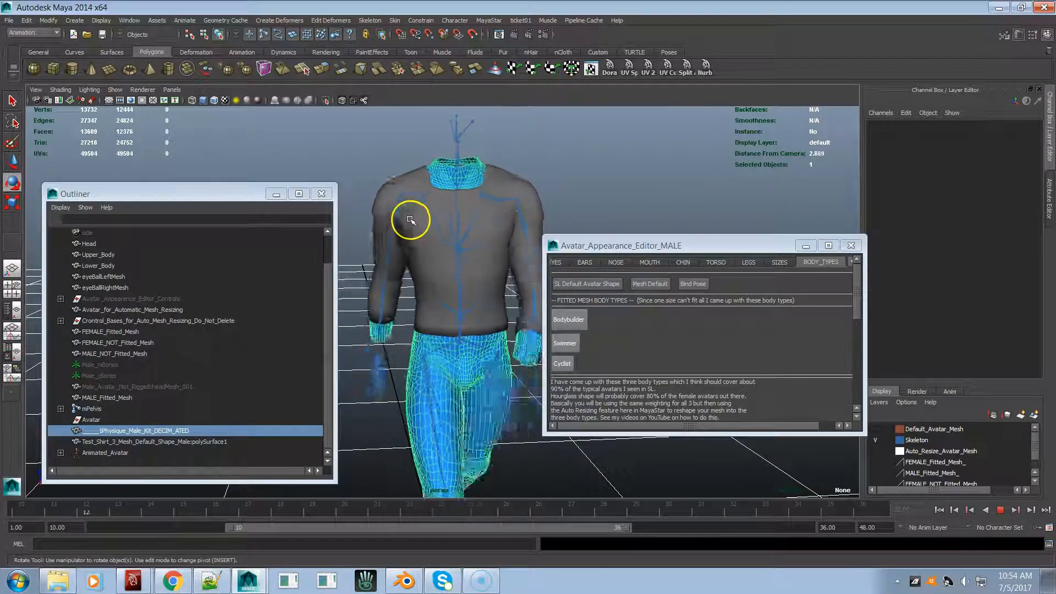
mouse_move(454, 248)
alt+mouse_down()
mouse_move(417, 253)
mouse_move(465, 258)
alt+mouse_up()
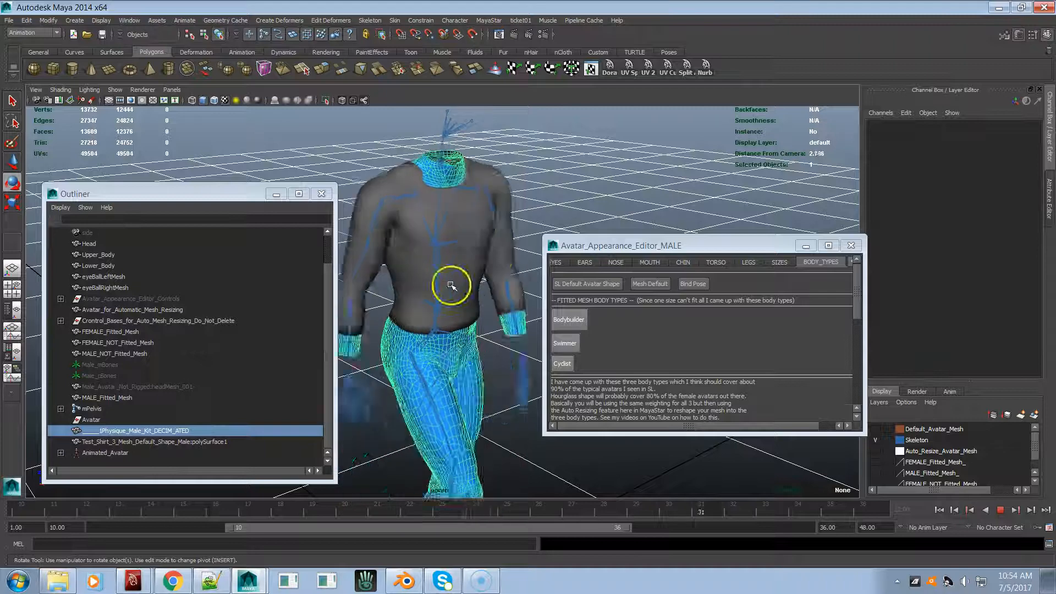
alt+drag(485, 270, 540, 259)
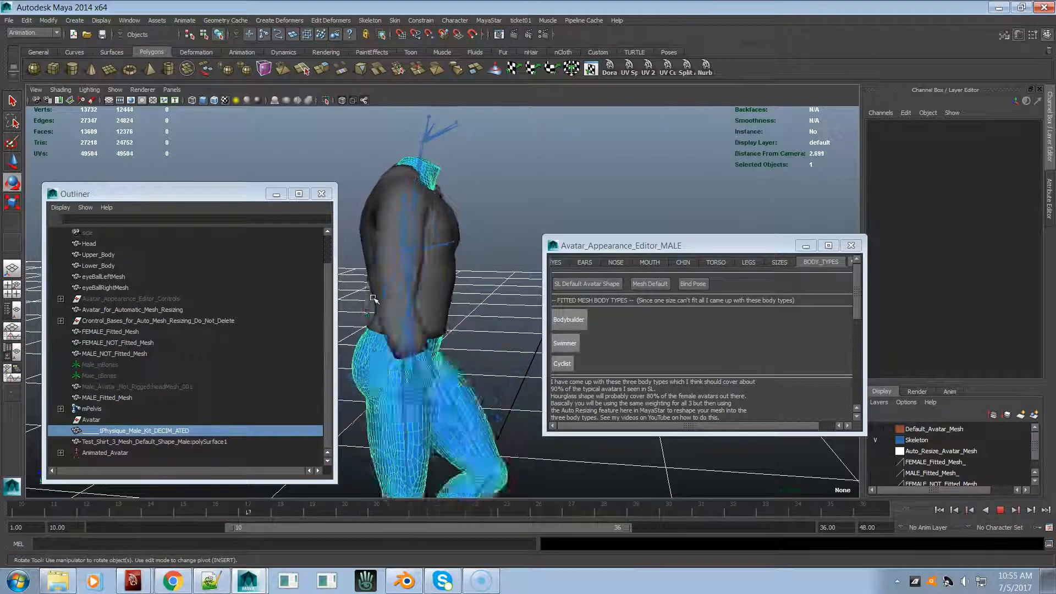
alt+drag(440, 277, 341, 279)
mouse_move(437, 280)
alt+mouse_down()
mouse_move(384, 274)
mouse_move(429, 267)
mouse_move(402, 264)
mouse_move(449, 278)
mouse_move(407, 281)
mouse_move(467, 275)
mouse_move(440, 285)
mouse_move(523, 260)
mouse_move(581, 282)
mouse_move(420, 302)
mouse_move(444, 274)
mouse_move(347, 290)
mouse_move(318, 282)
mouse_move(444, 285)
alt+mouse_up()
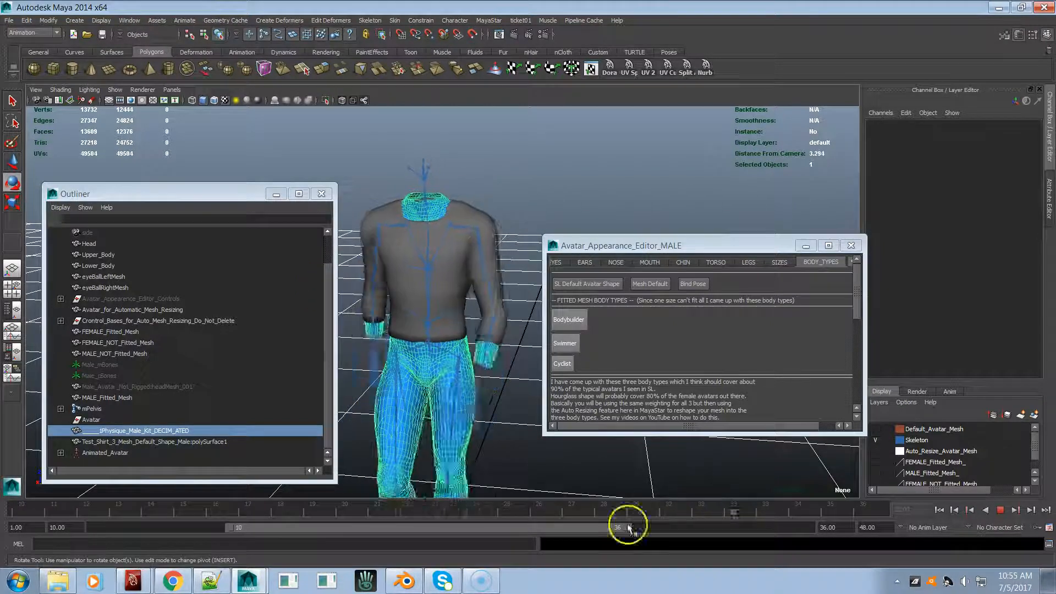
- Stop the walk animation and return the avatar to its bind pose
click(1001, 511)
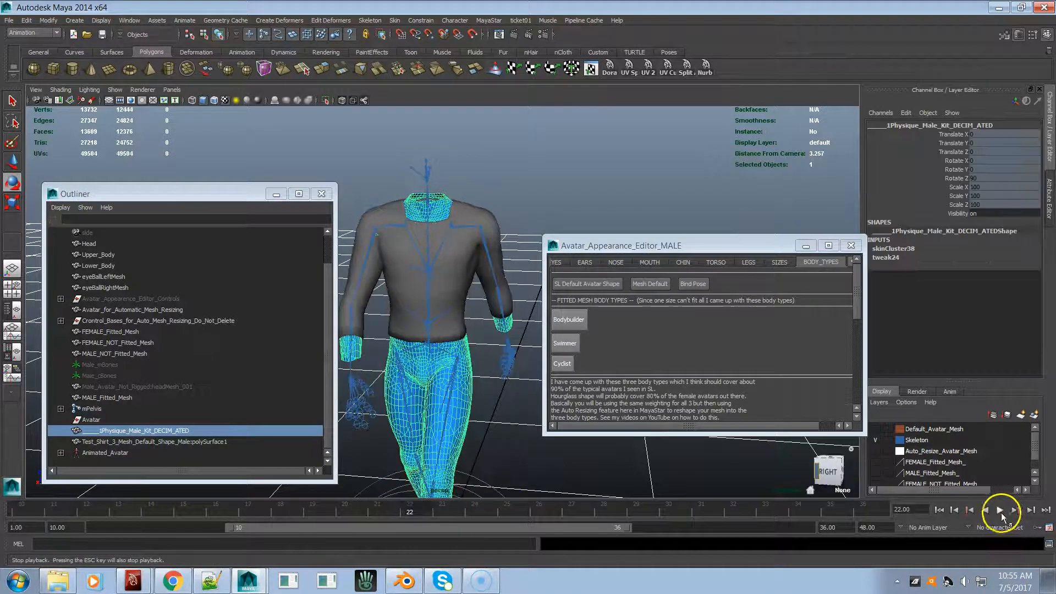
click(707, 286)
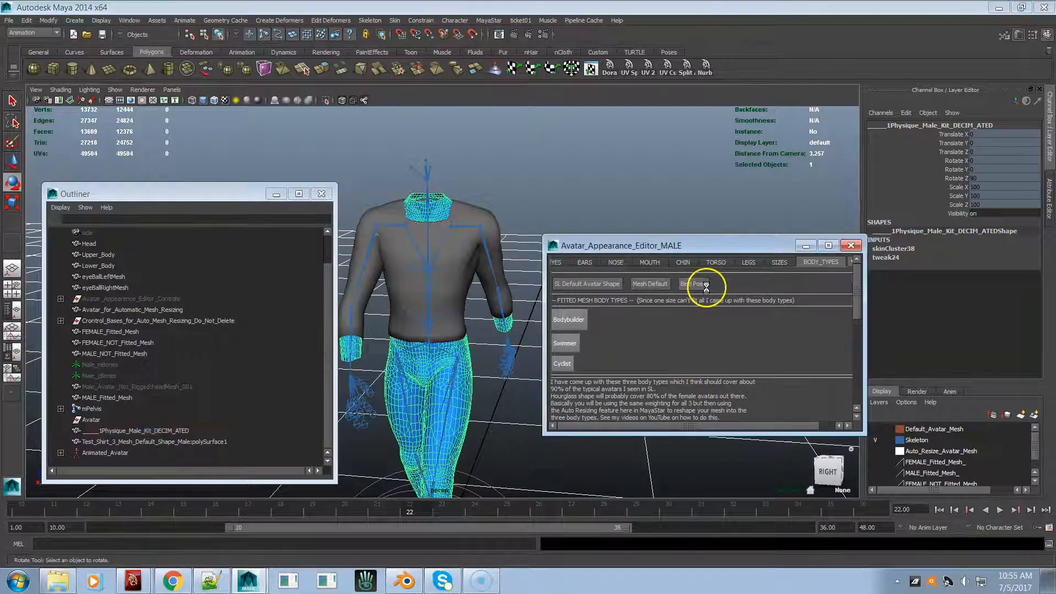
- Export only the shirt to the Desktop as "SLink Test Top 14 Male.dae" using the DAE_FBX export format
click(483, 255)
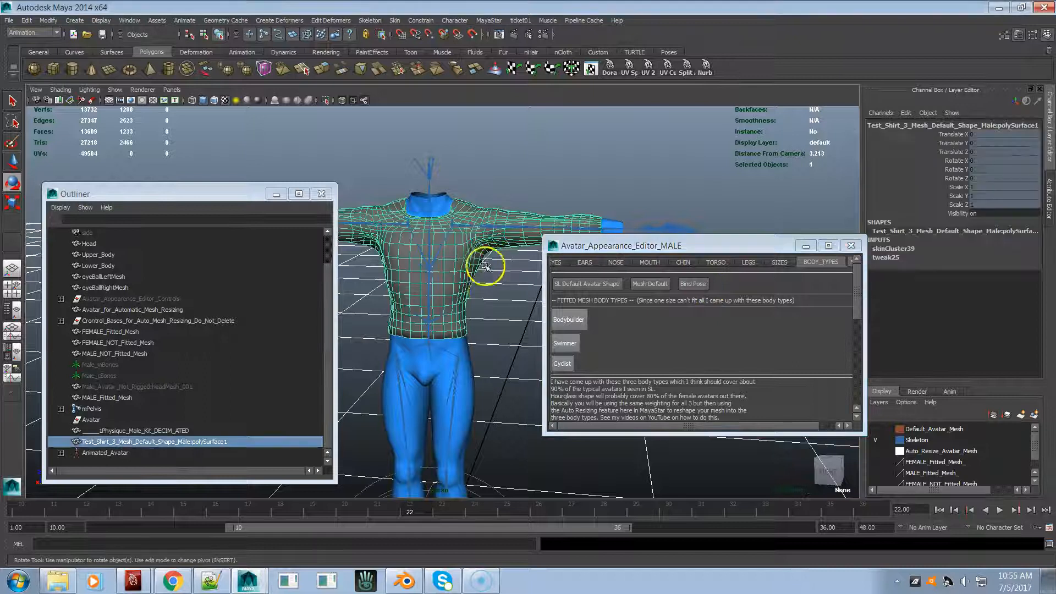
alt+right_drag(483, 323, 483, 184)
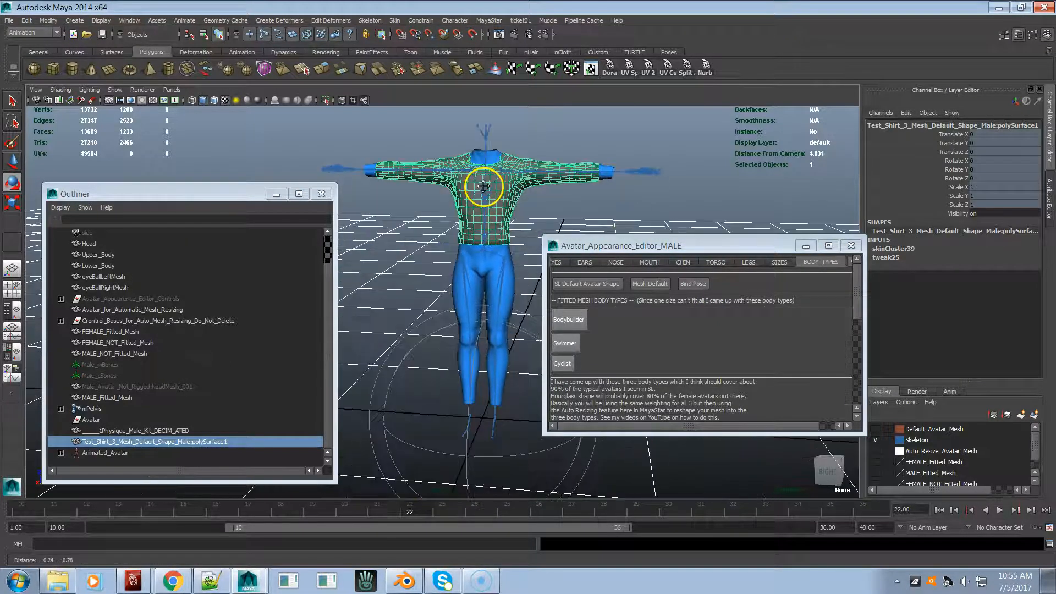
click(8, 20)
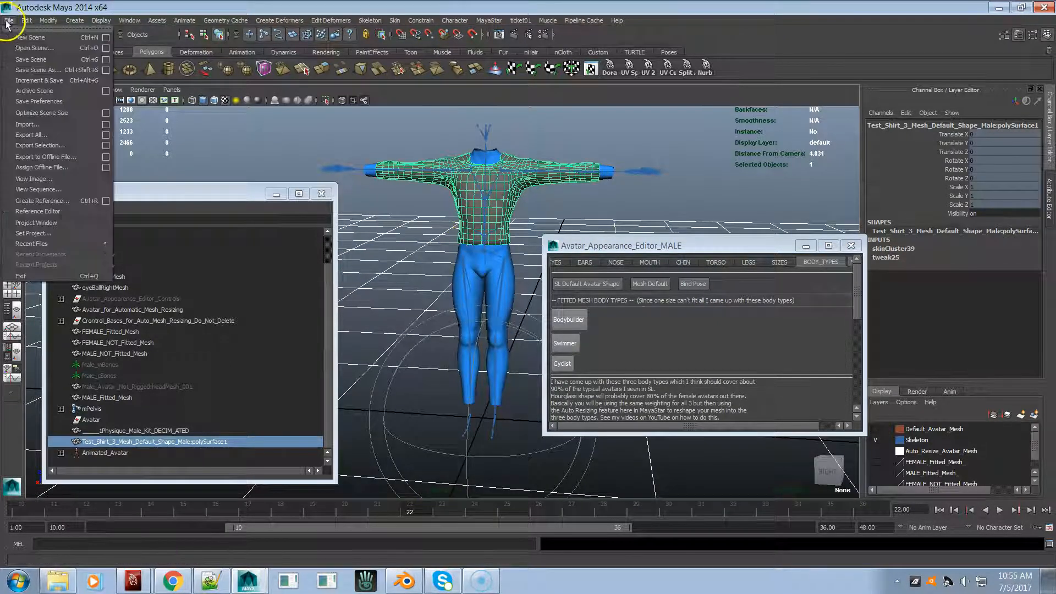
click(52, 145)
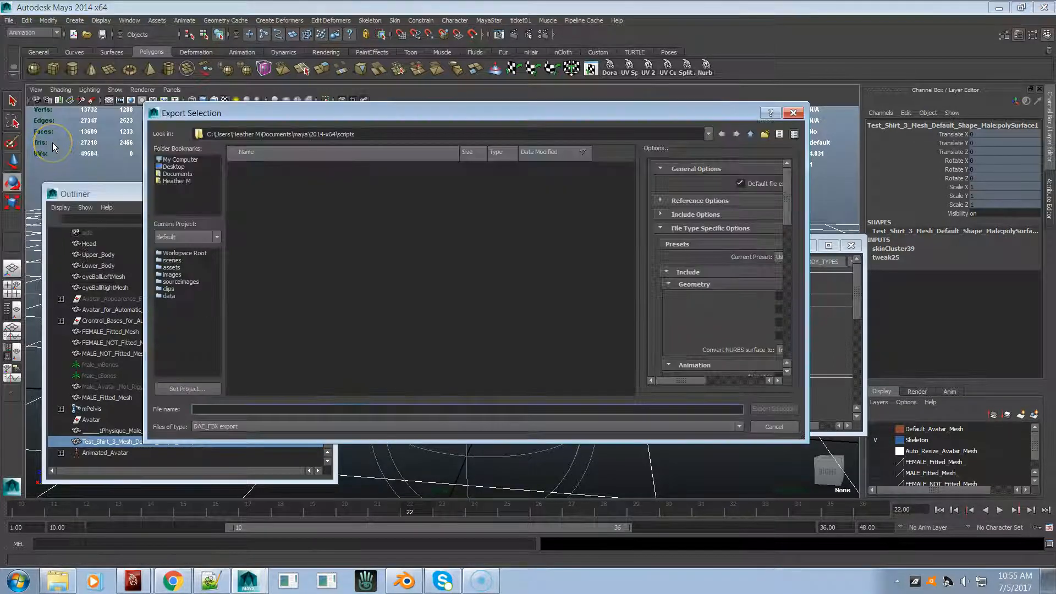
click(174, 166)
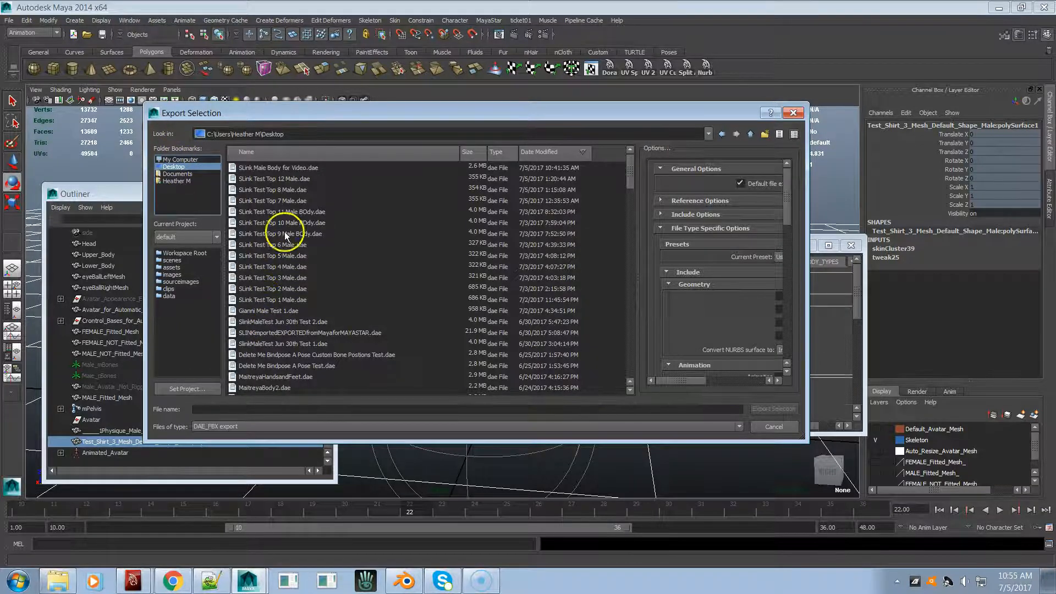
click(263, 180)
click(238, 410)
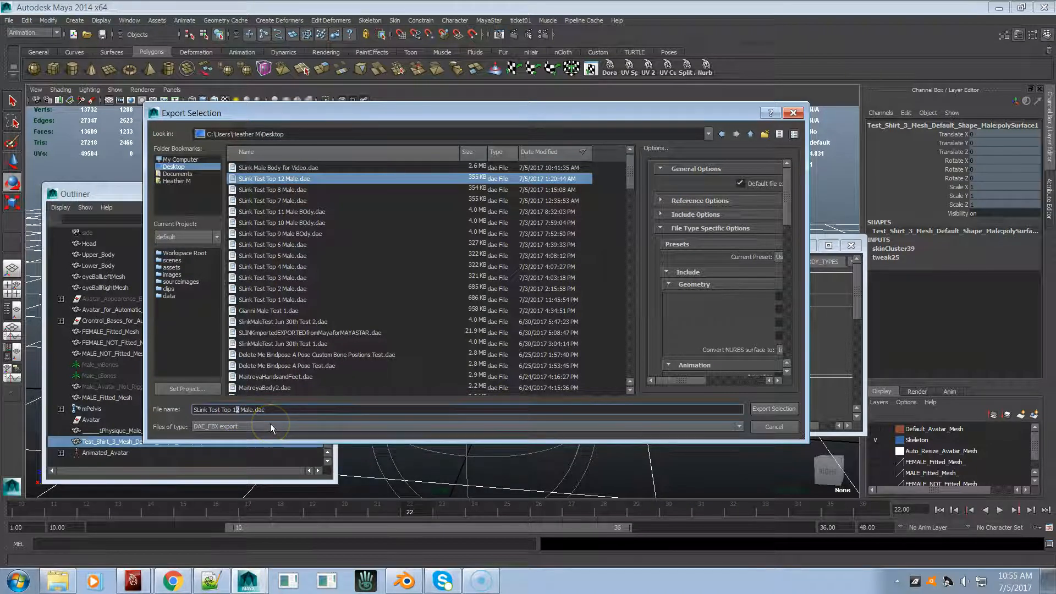
key(Delete)
text(4)
key(Return)
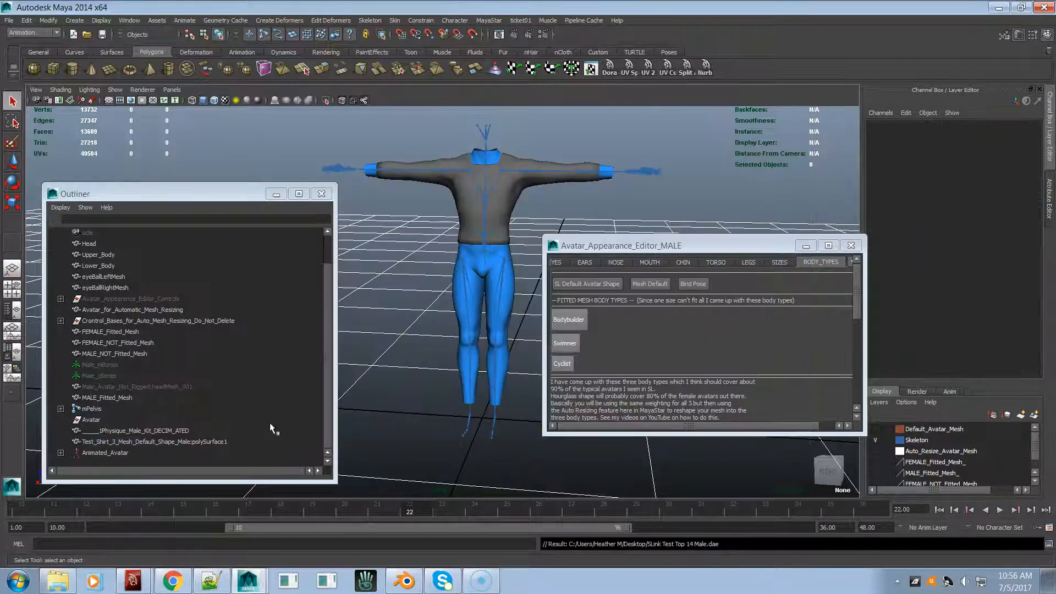
- Start a new empty scene without saving the changes to the current one
alt+drag(487, 223, 476, 236)
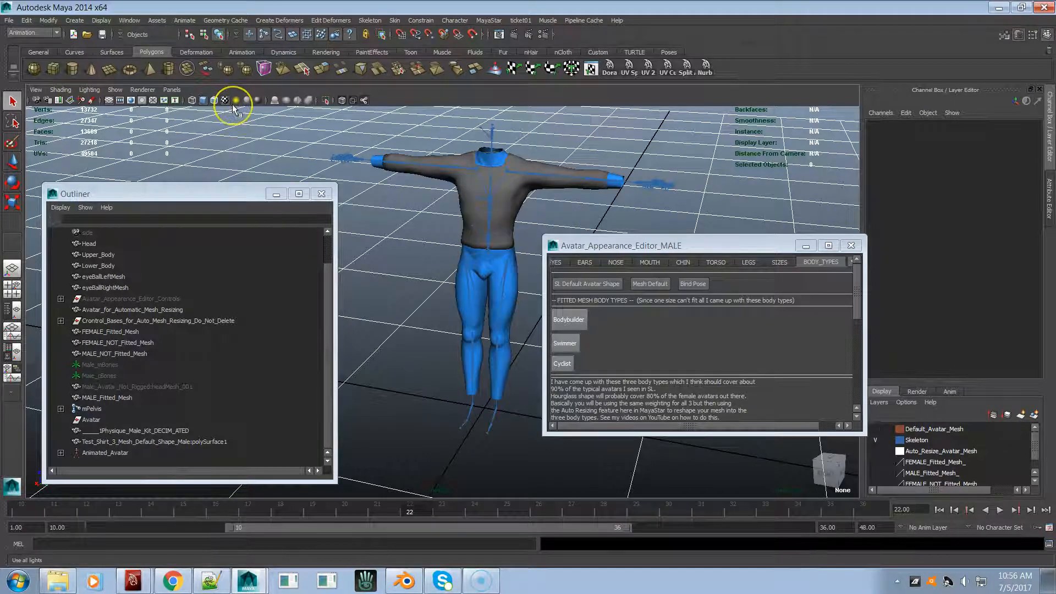
click(10, 22)
click(14, 38)
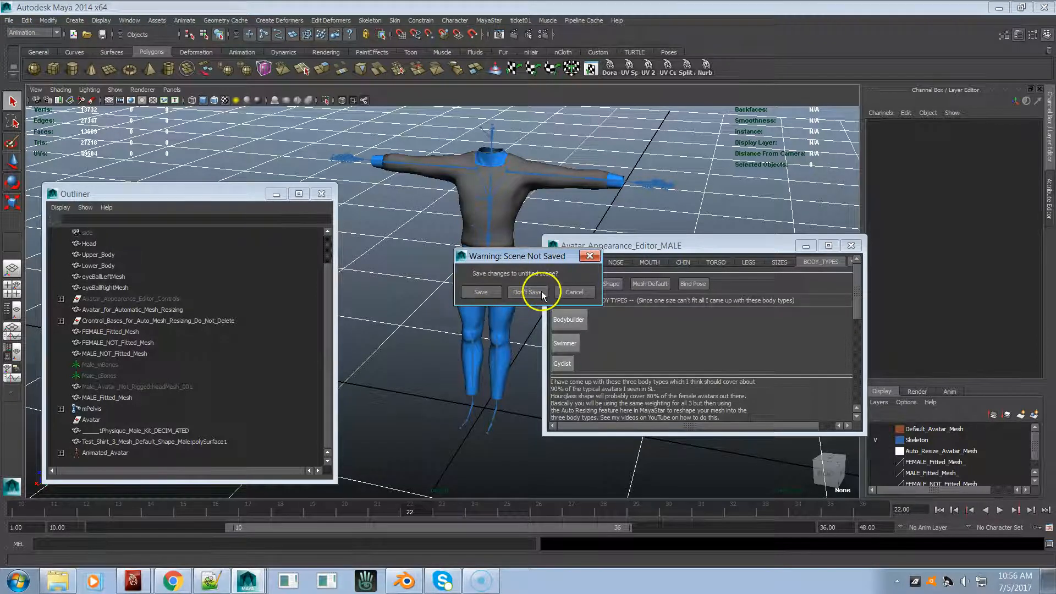
click(542, 293)
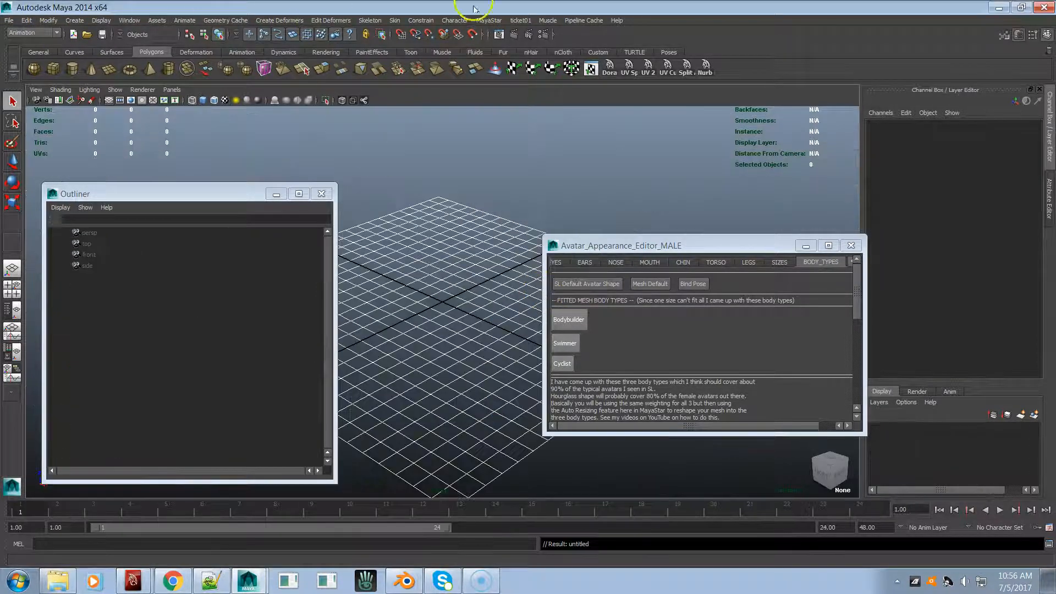
- Load the MALE - Original MayaStar avatar and hide the Default_Avatar_Mesh layer so only the skeleton shows
click(489, 20)
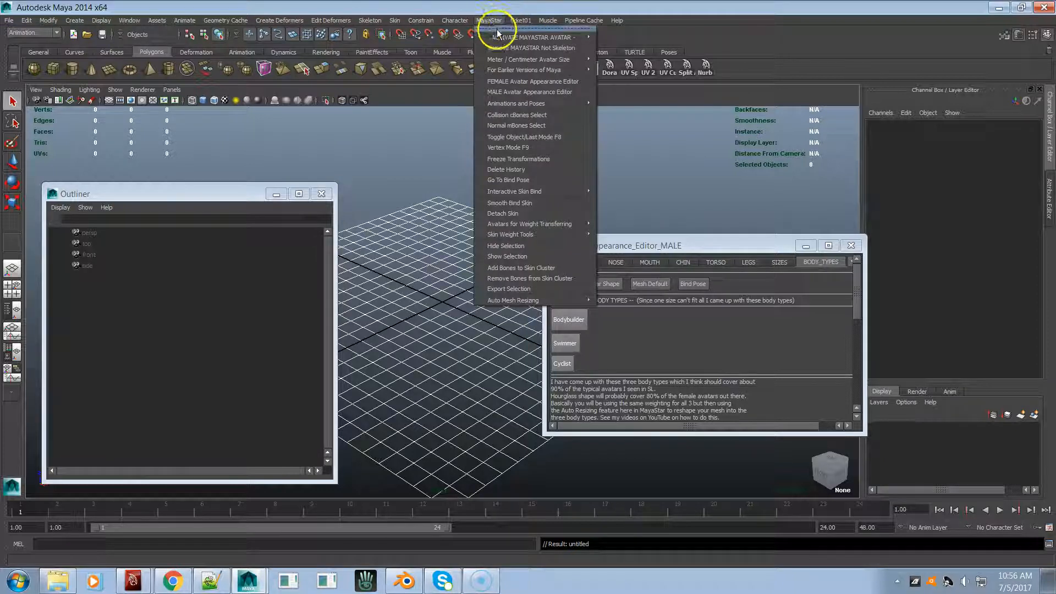
mouse_move(500, 36)
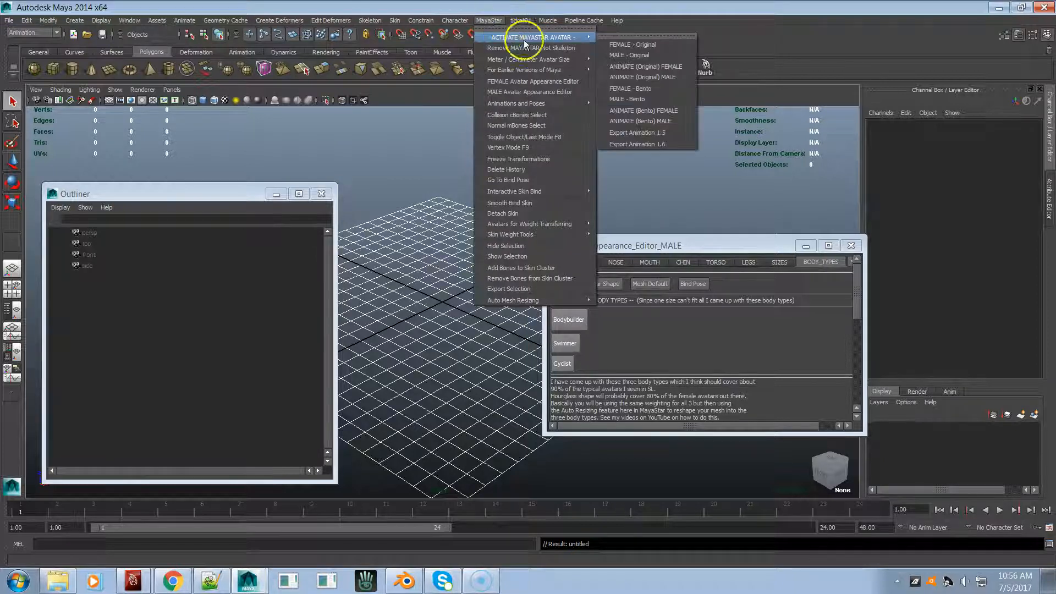
click(619, 55)
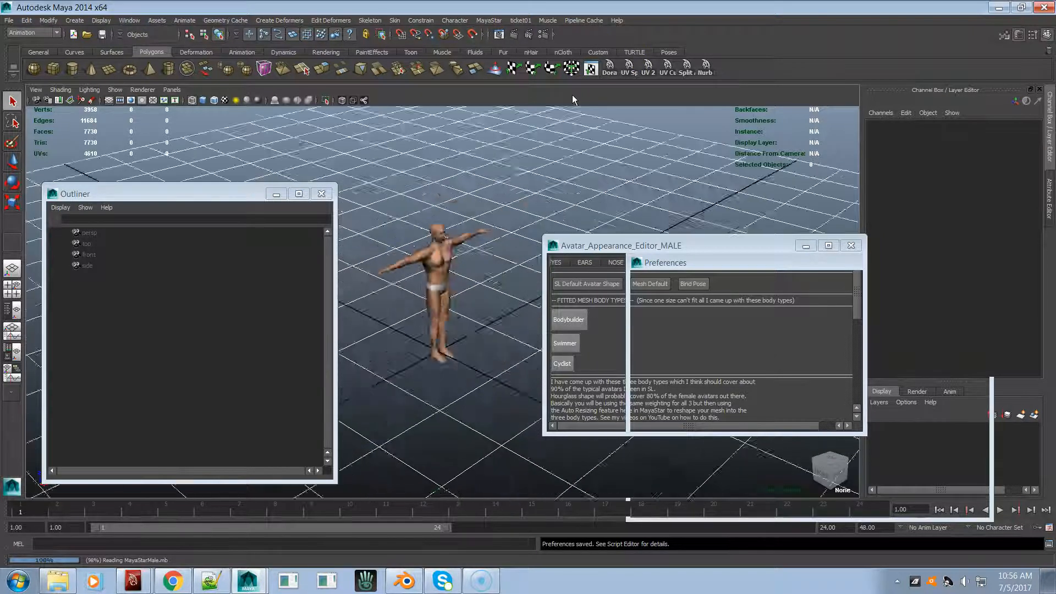
click(459, 213)
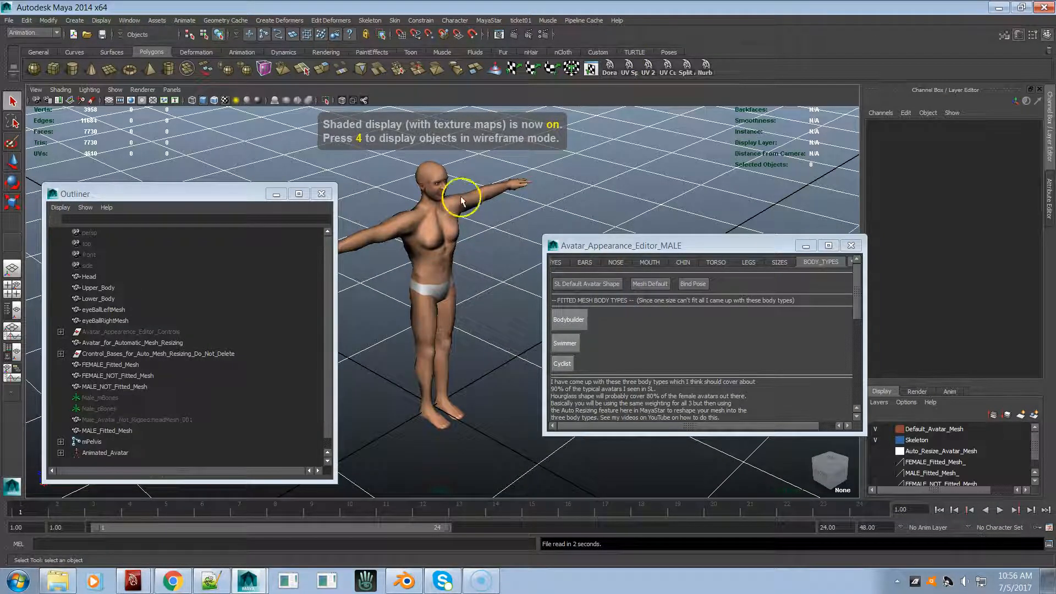
mouse_move(464, 220)
alt+mouse_down()
mouse_move(462, 208)
mouse_move(513, 288)
alt+mouse_up()
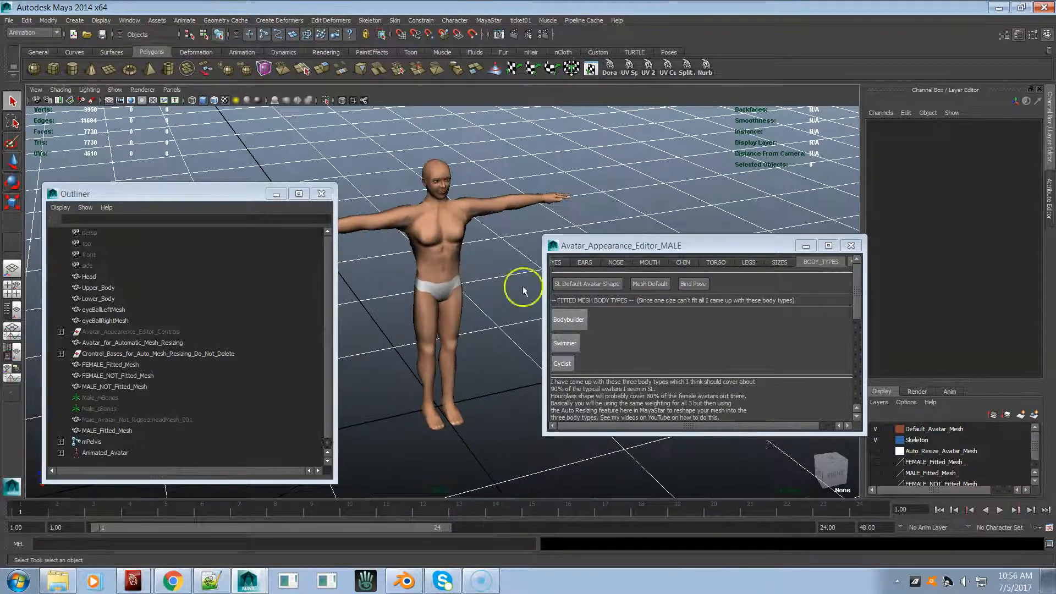
click(876, 429)
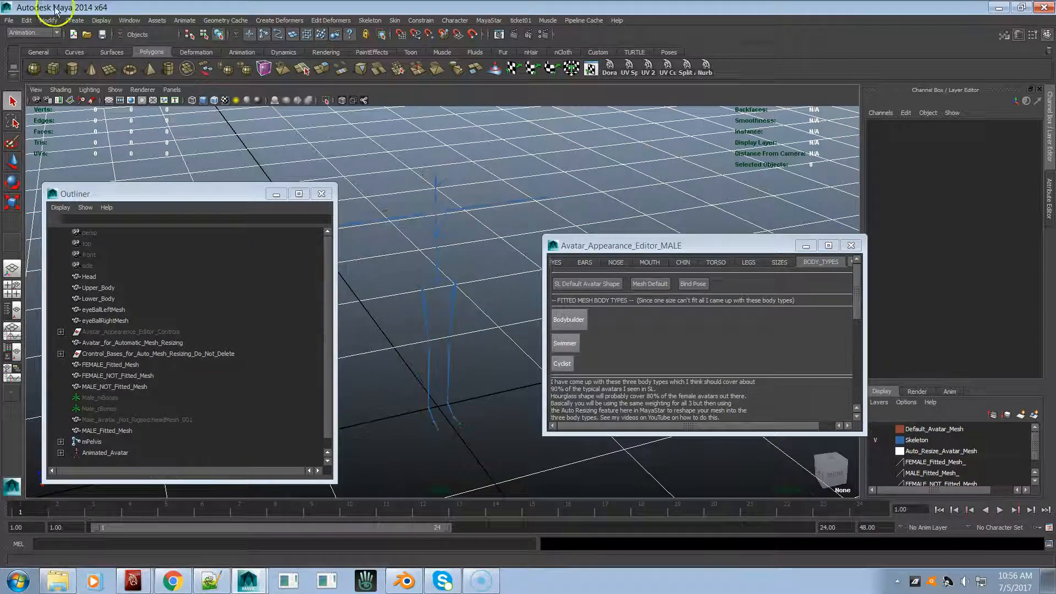
- Import "SLink Test Top 14 Male.dae" from the Desktop with the file type set to DAE_FBX
click(9, 22)
click(63, 124)
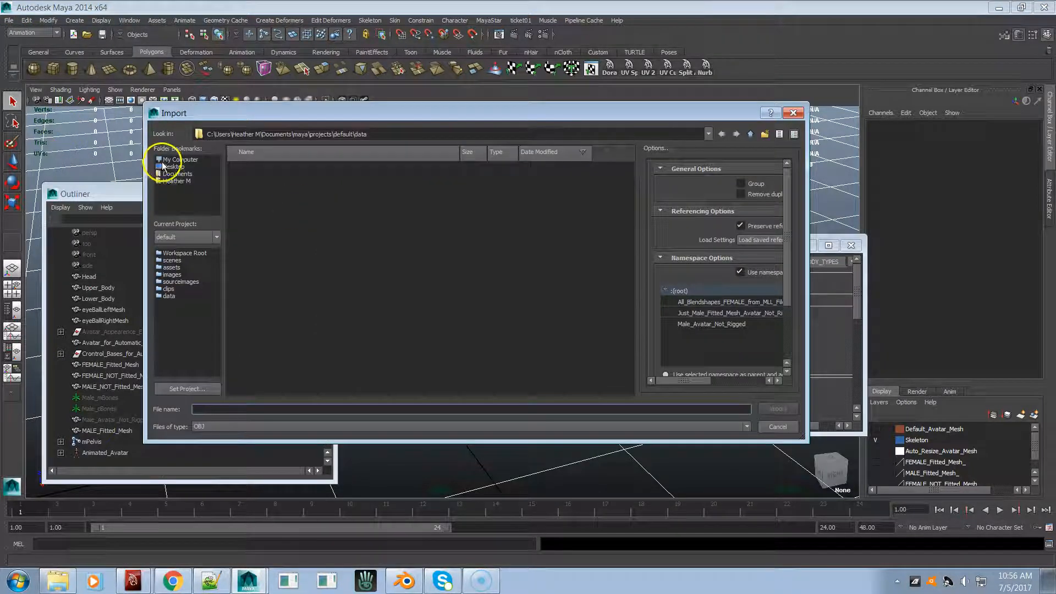
click(164, 166)
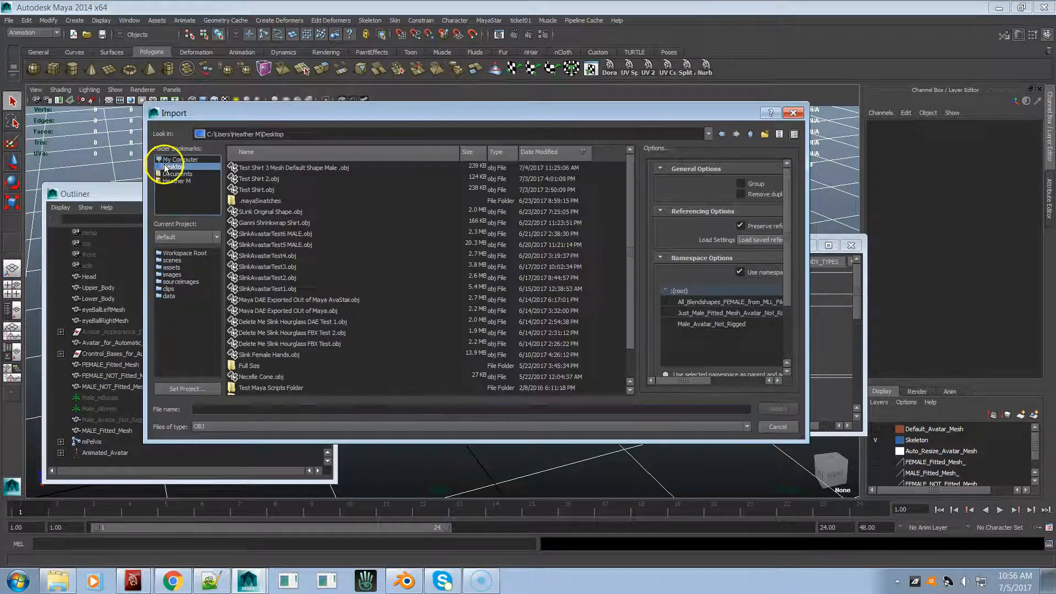
click(273, 425)
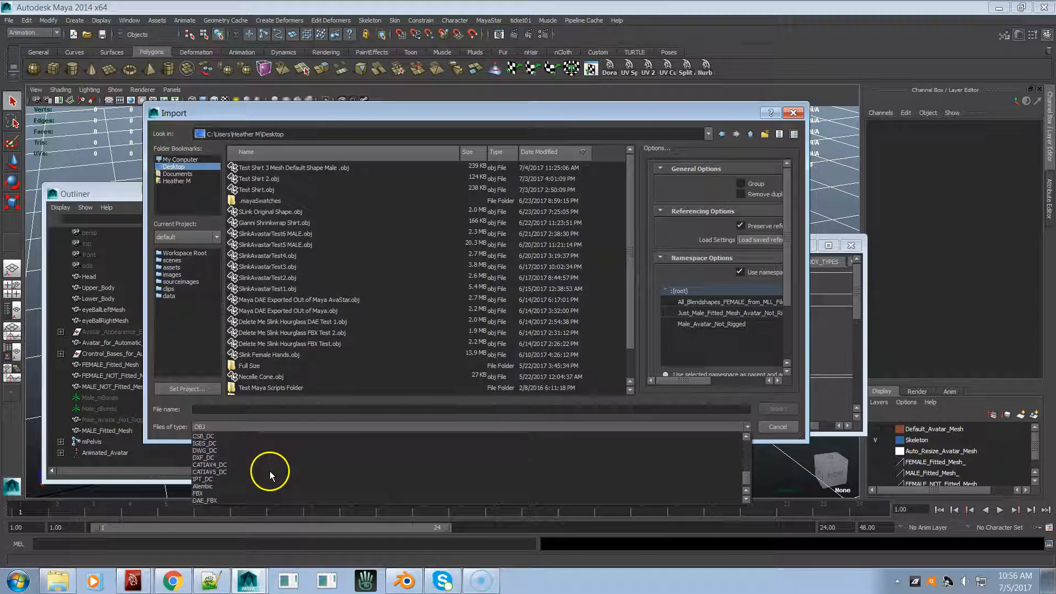
click(260, 499)
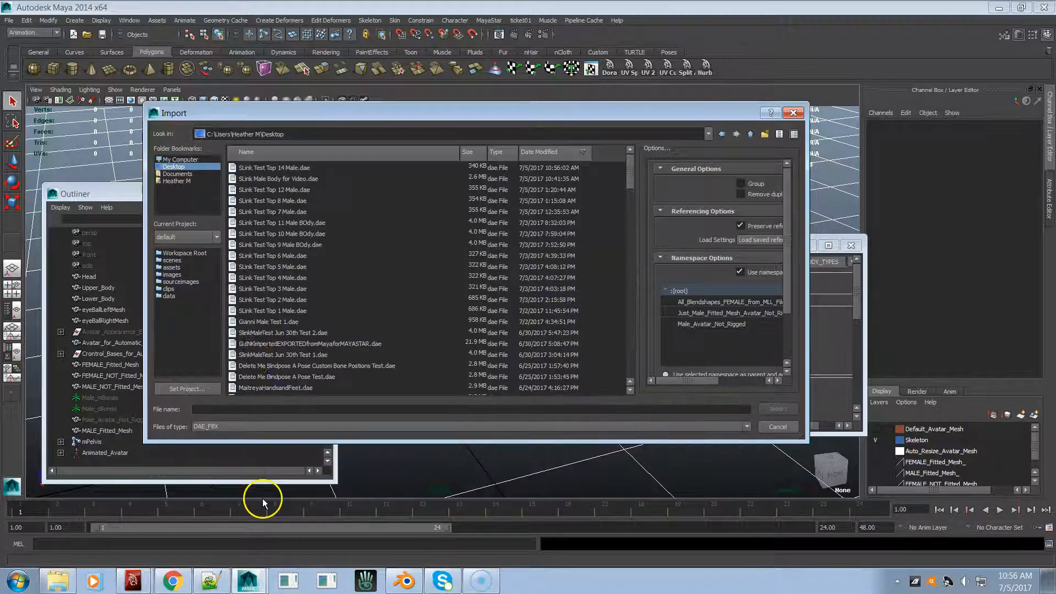
double_click(276, 168)
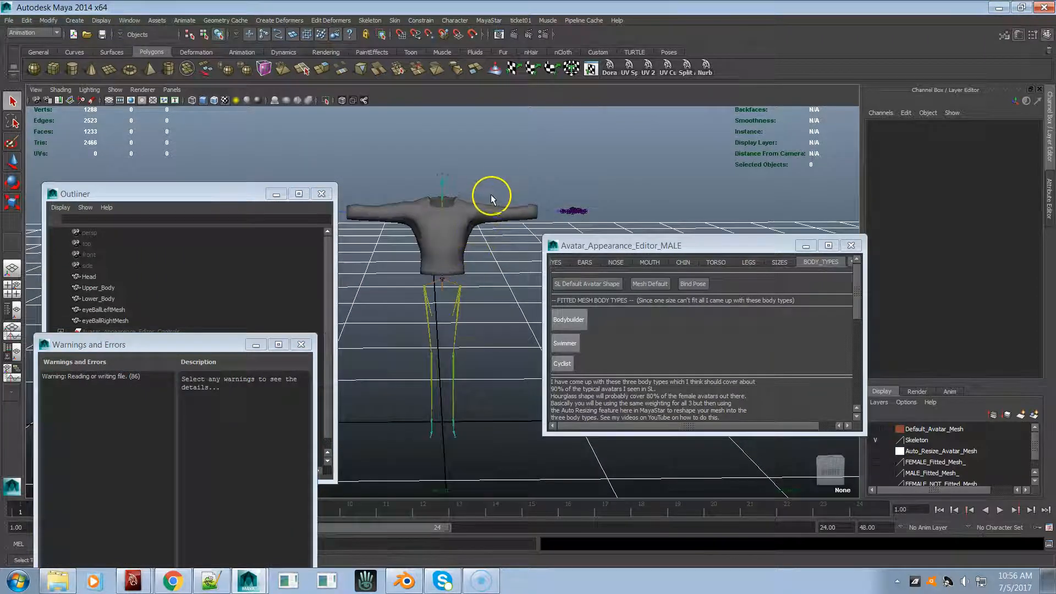
- Rotate the mShoulderLeft joint about -86° in X to lower the arm, and examine the imported shirt's deformation from several angles
click(477, 220)
key(e)
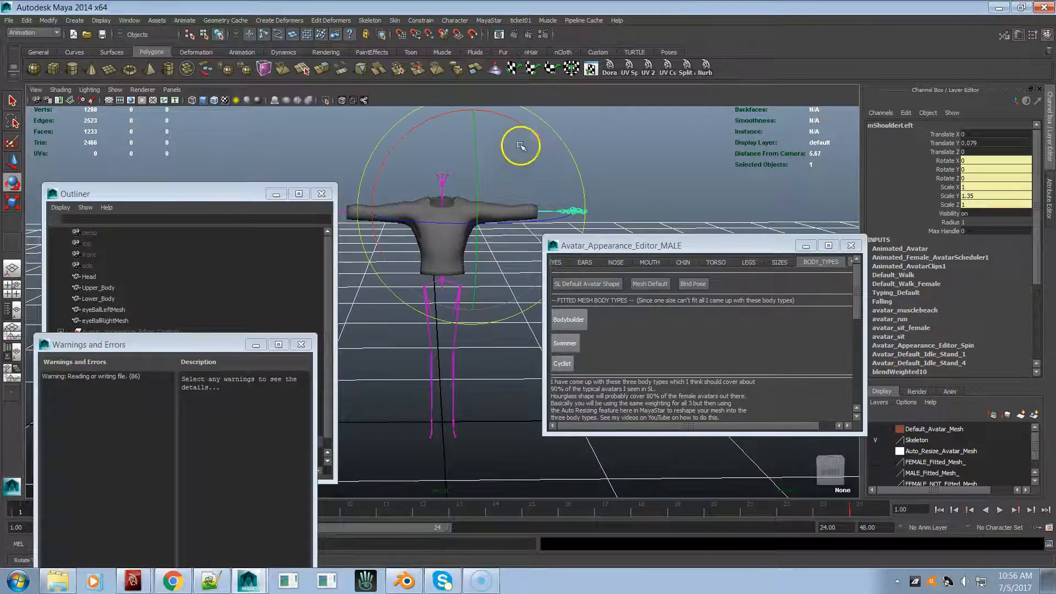
drag(527, 128, 515, 255)
alt+right_drag(467, 260, 776, 320)
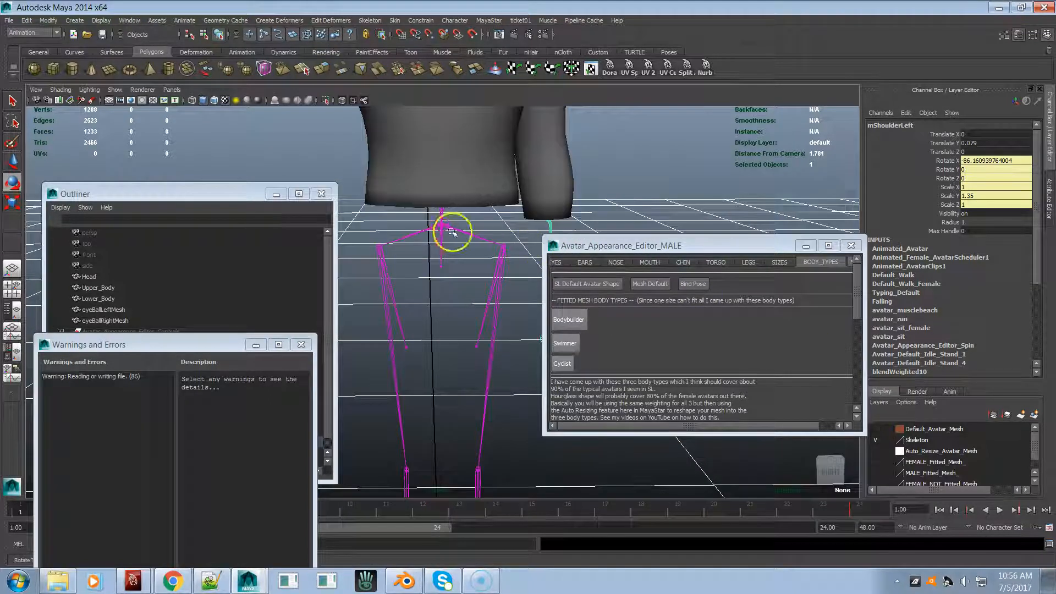
alt+middle_drag(453, 232, 399, 386)
alt+drag(469, 256, 523, 229)
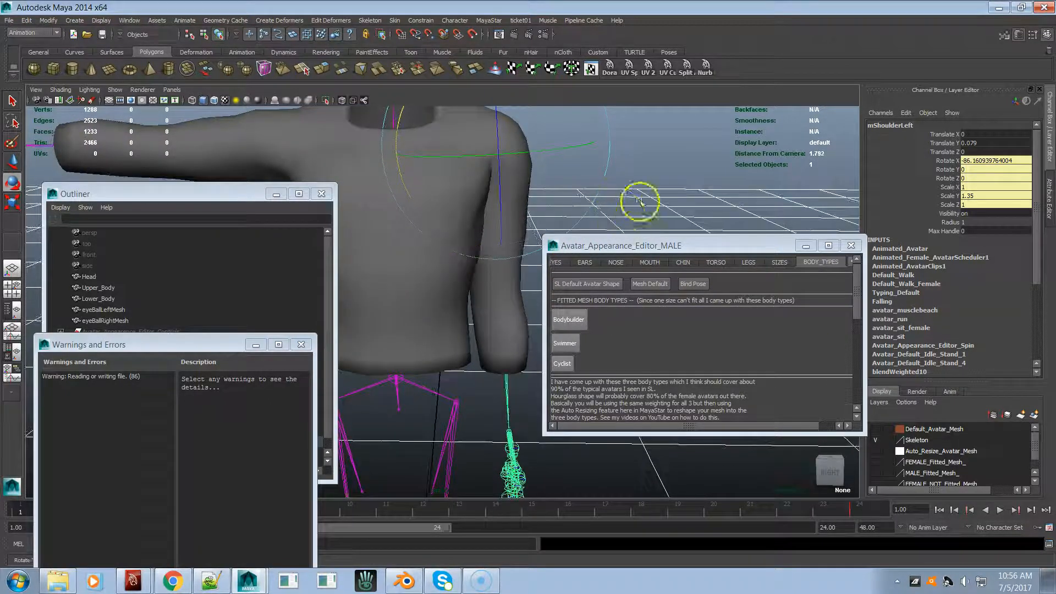
click(637, 200)
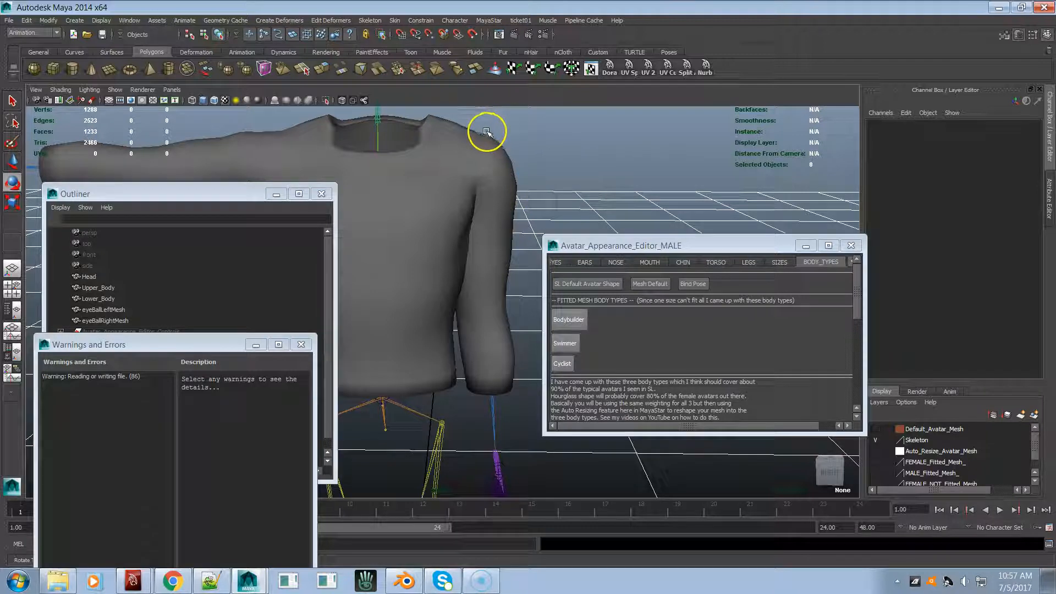
mouse_move(508, 180)
alt+mouse_down()
mouse_move(389, 182)
mouse_move(491, 183)
alt+mouse_up()
alt+right_drag(492, 184, 318, 158)
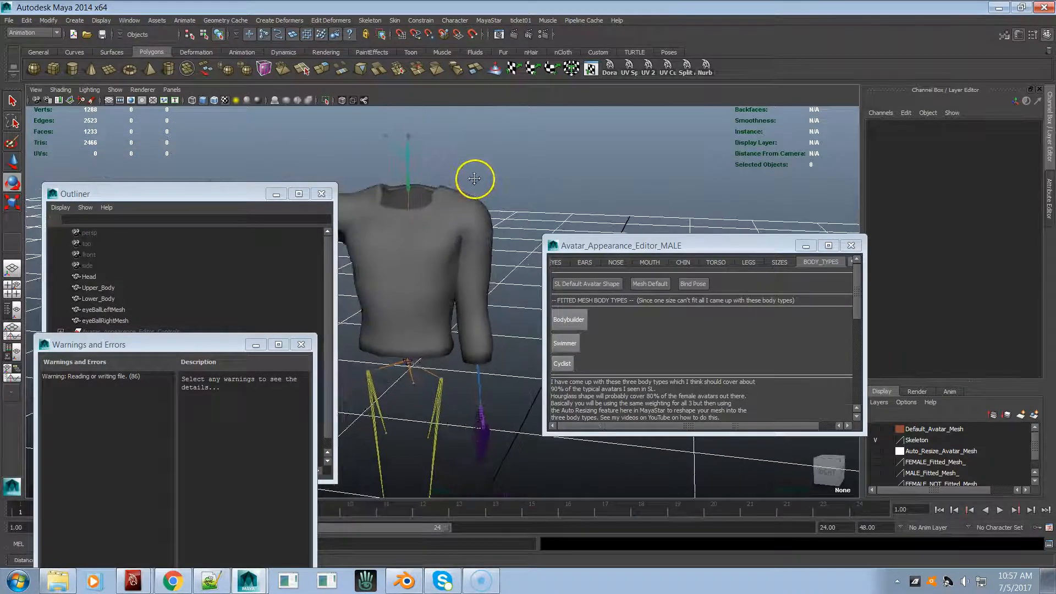
alt+middle_drag(474, 179, 507, 135)
alt+drag(547, 189, 520, 198)
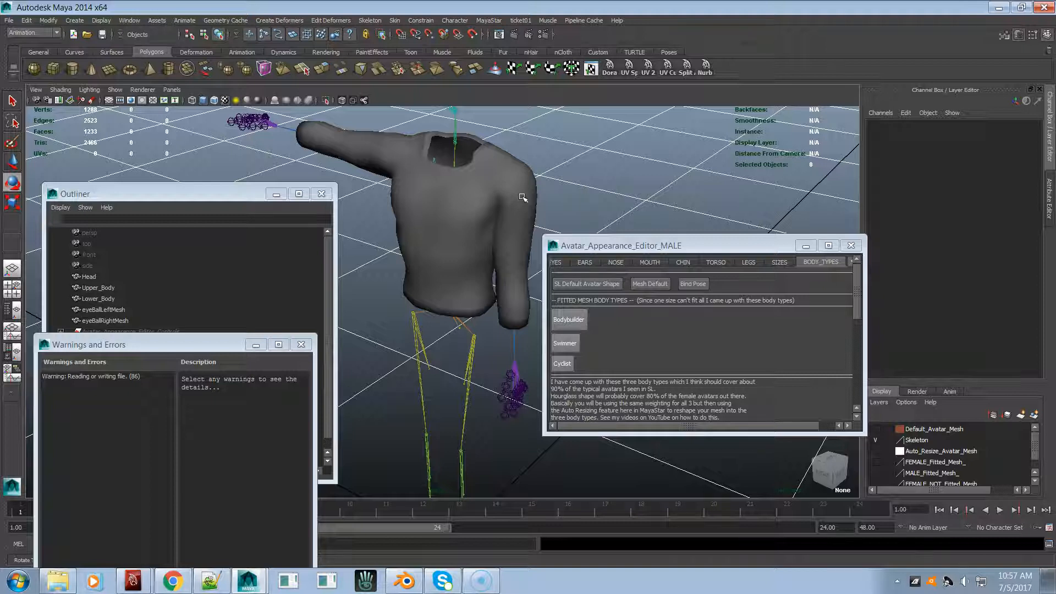
- Try to return the posed skeleton to its bind pose, and undo the attempt together with its selections
click(530, 207)
click(502, 238)
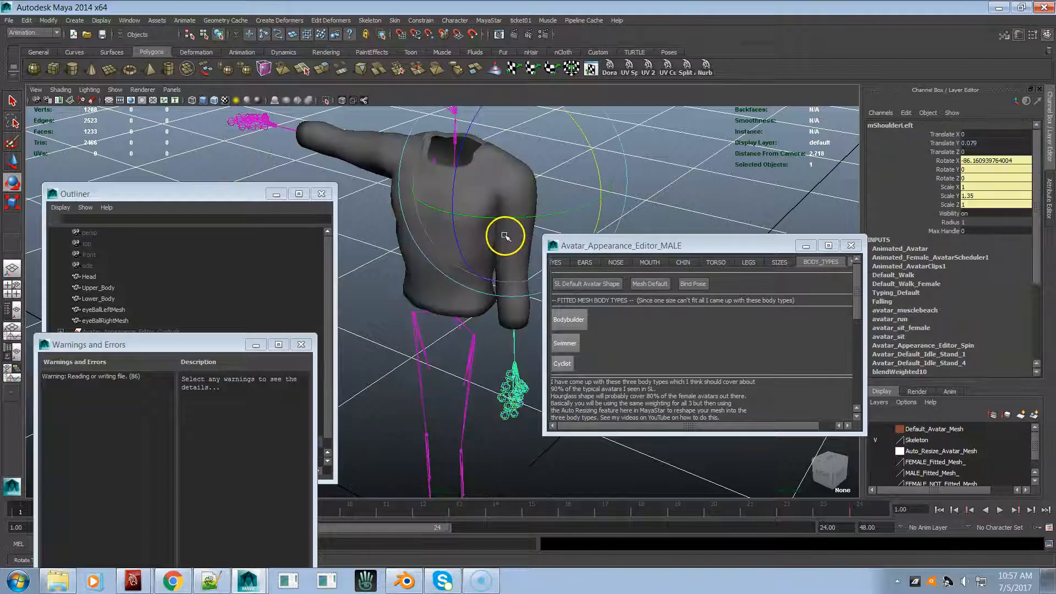
click(687, 284)
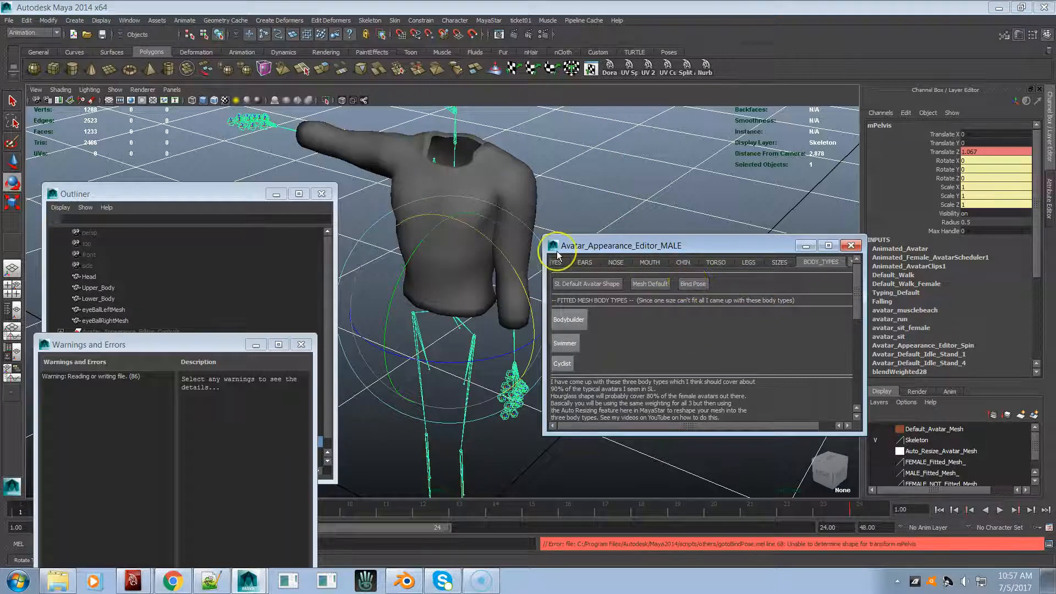
key(ctrl+z)
key(ctrl+z)
key(ctrl+z)
key(ctrl+z)
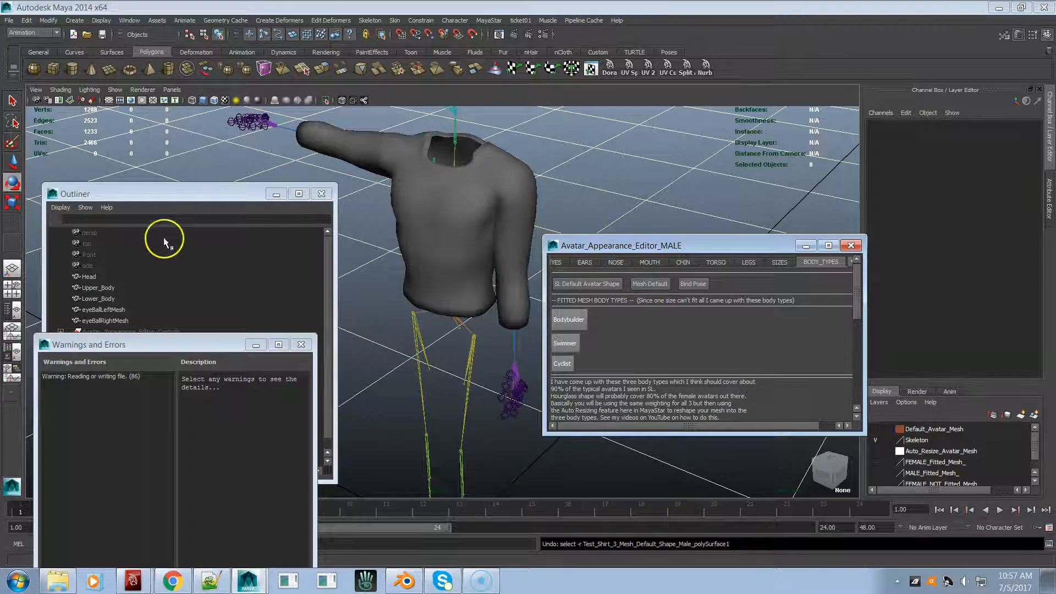
- Turn off DAG Objects Only in the Outliner and delete the extra bindPose2 node
click(197, 204)
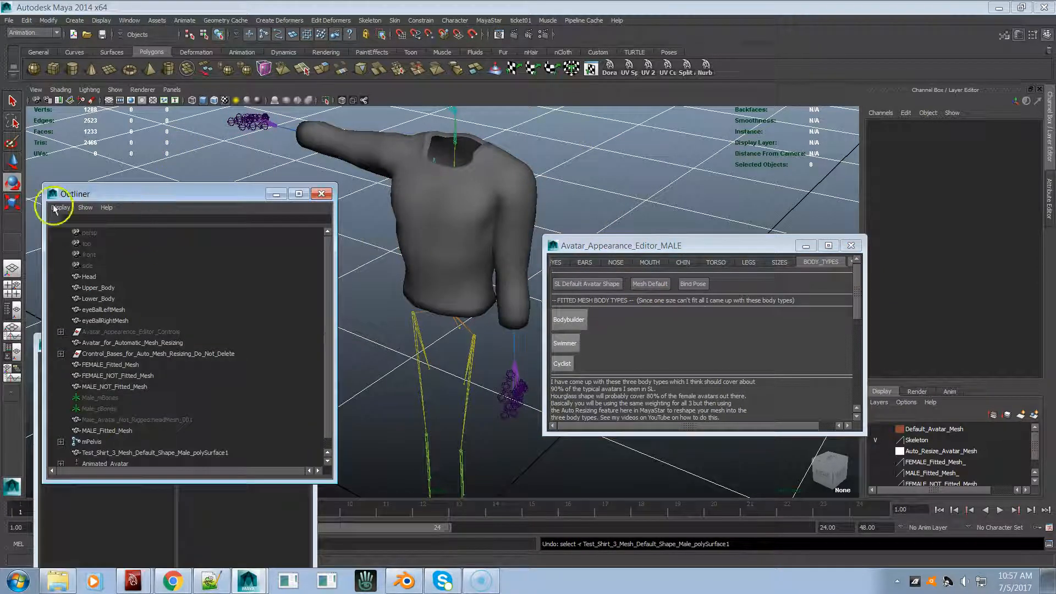
click(60, 208)
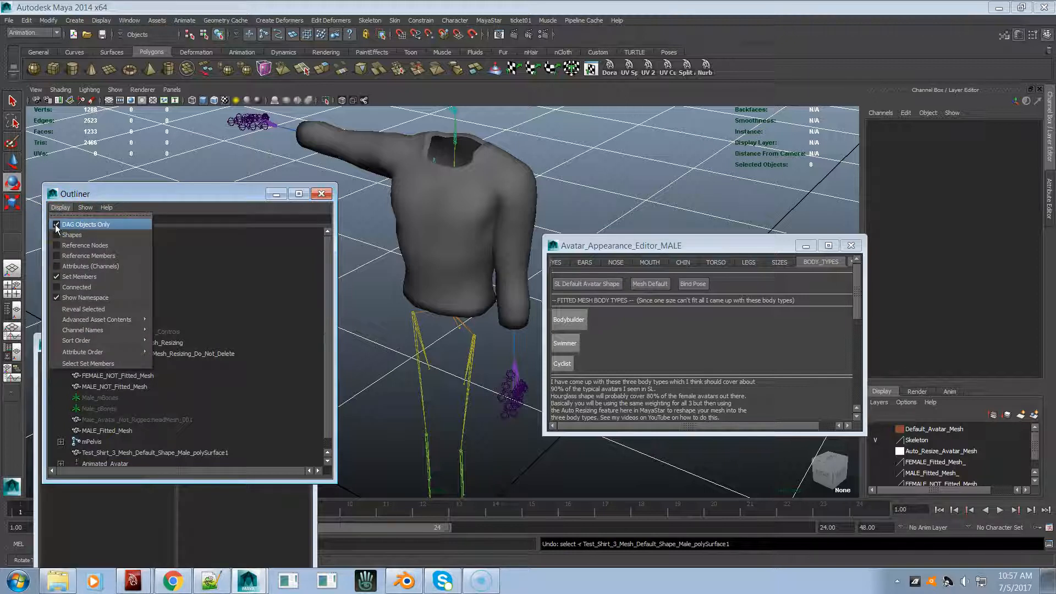
click(272, 266)
drag(328, 249, 306, 453)
scroll(239, 405, up, 3)
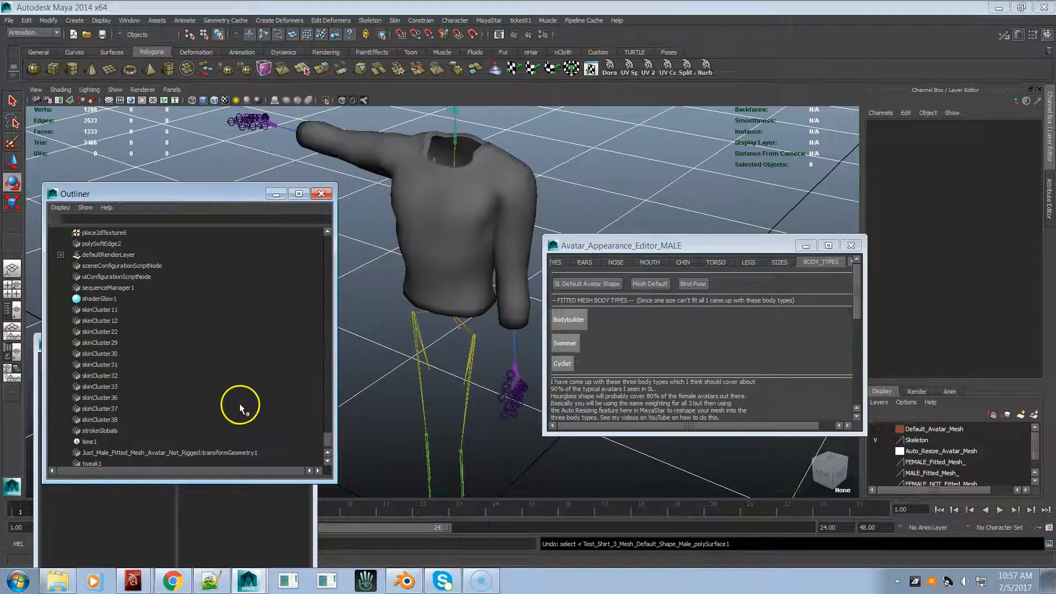
scroll(235, 396, up, 5)
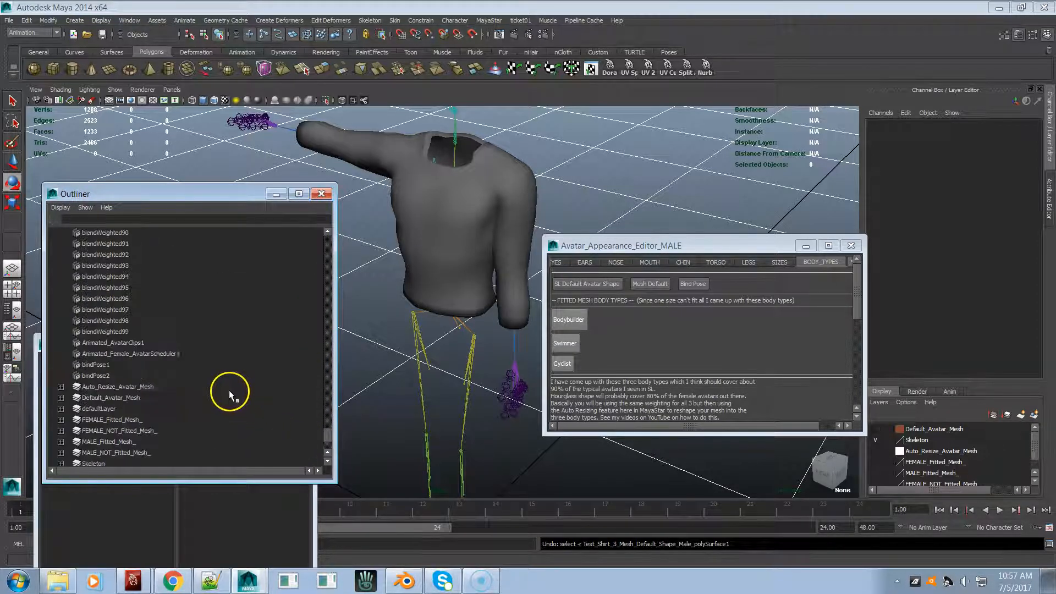
click(104, 377)
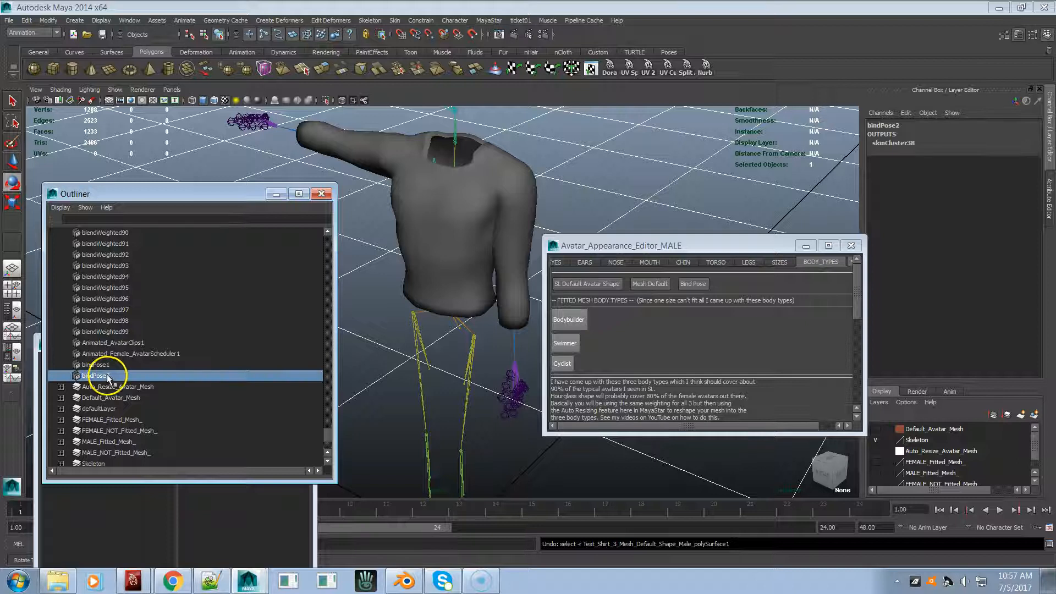
key(Delete)
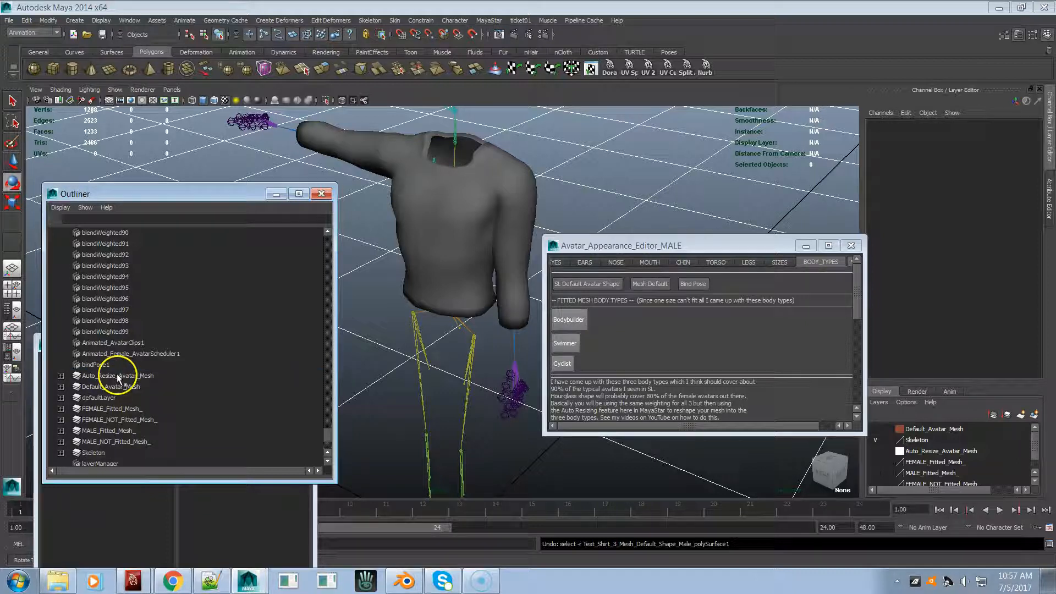
- Return the skeleton to its bind pose with the MayaStar command, then select the shirt mesh and examine it from several angles
click(497, 22)
click(514, 181)
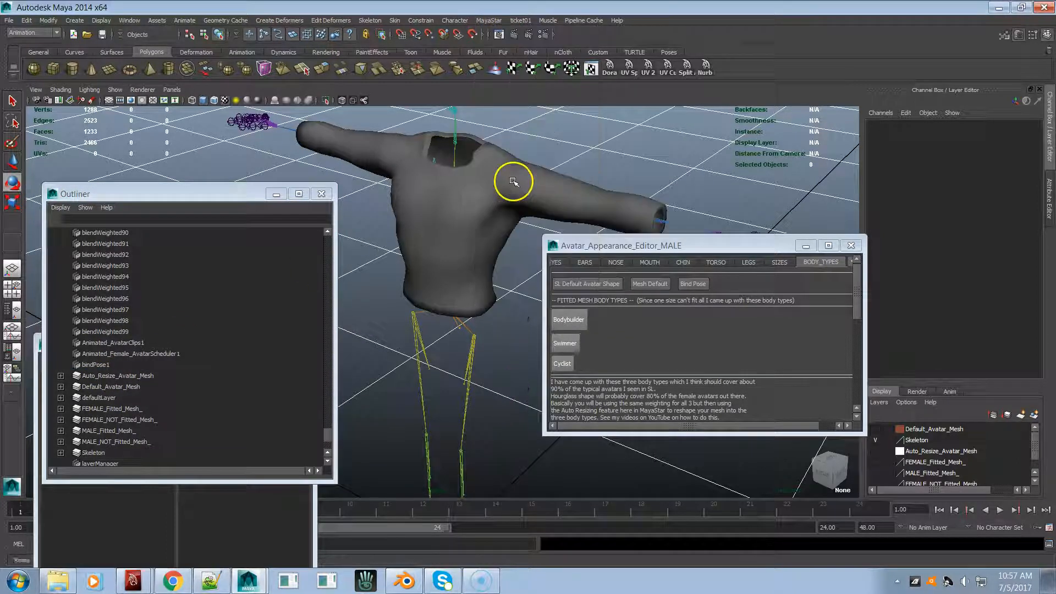
click(609, 217)
alt+drag(473, 227, 507, 213)
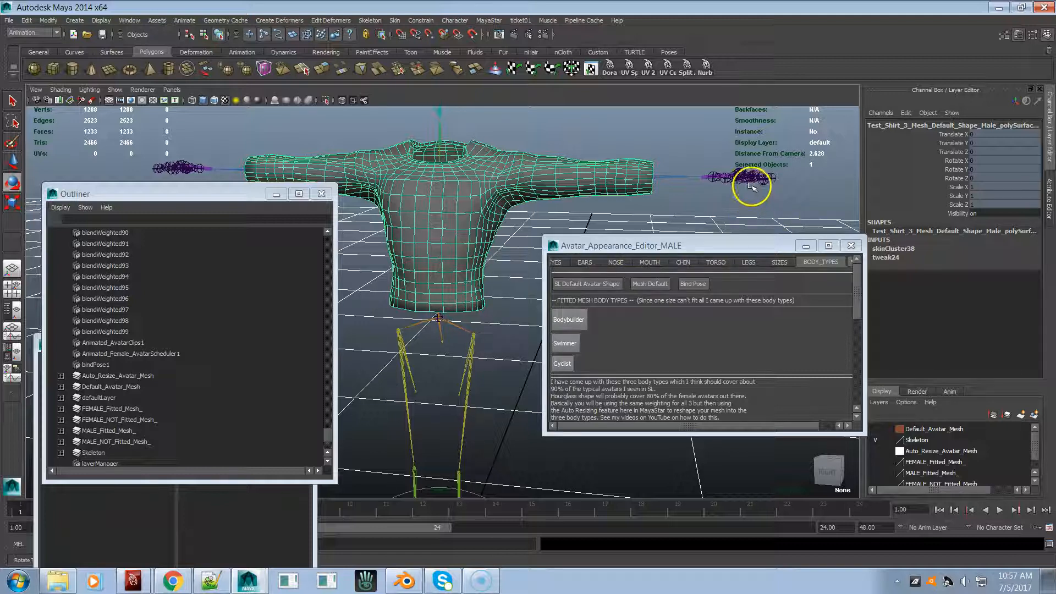
alt+drag(725, 191, 719, 212)
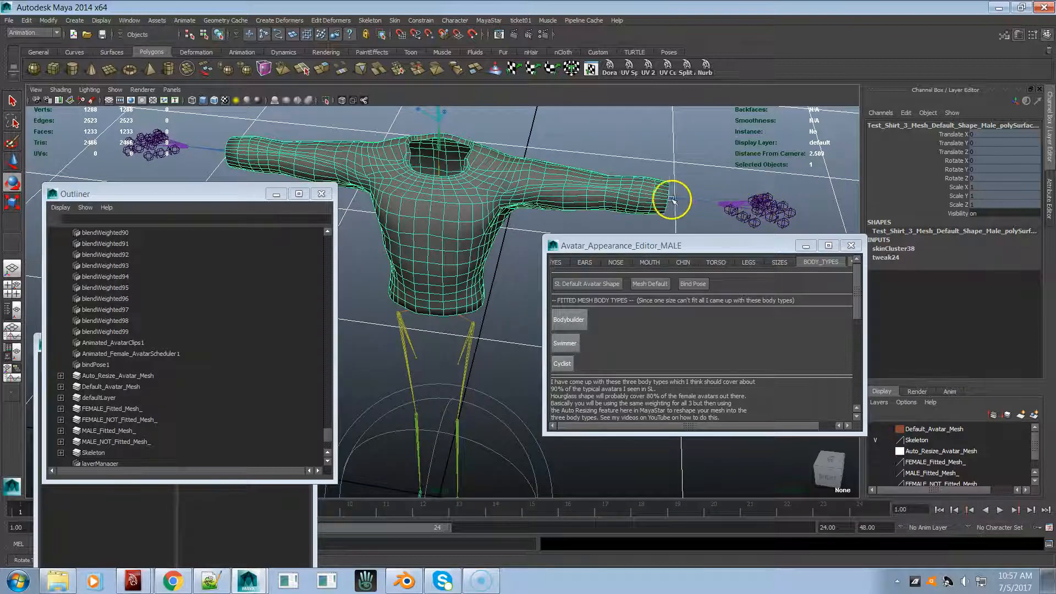
alt+drag(482, 197, 487, 175)
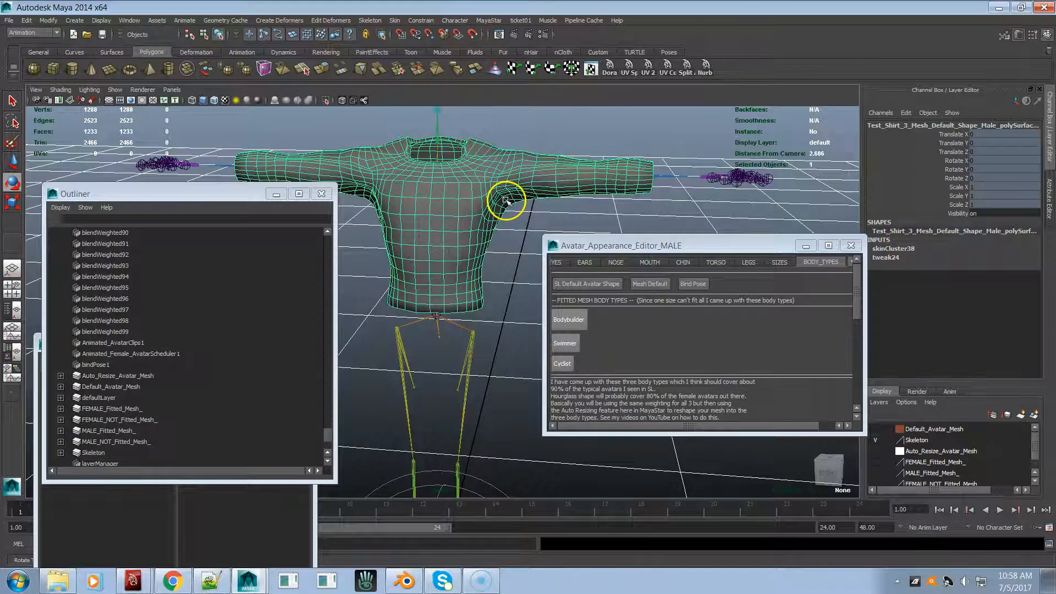
- Clear the Script Editor history and list the selected shirt's SkinCluster Bone Names there
click(1048, 545)
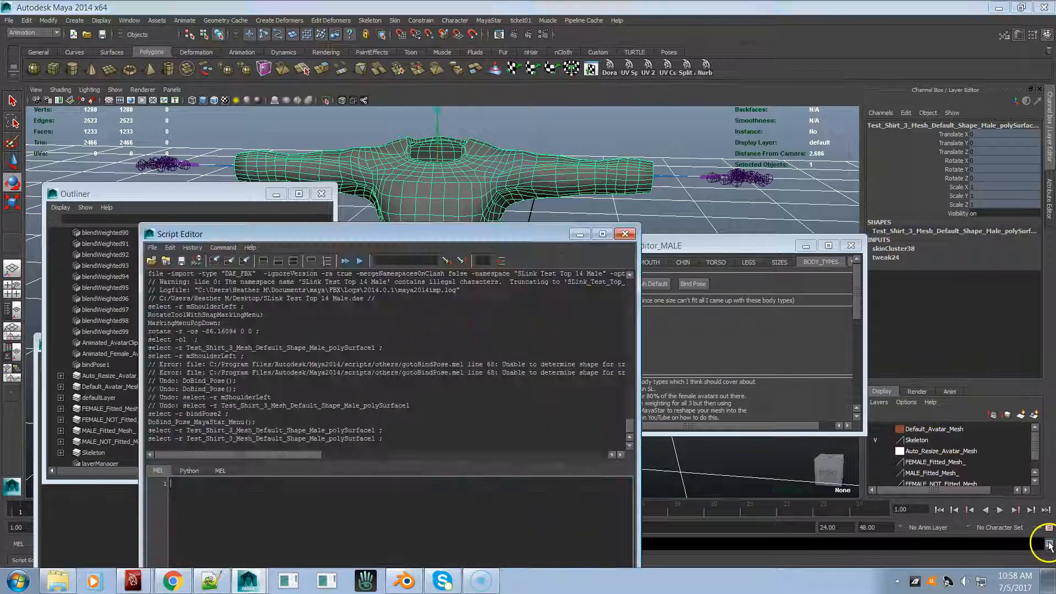
drag(481, 232, 648, 122)
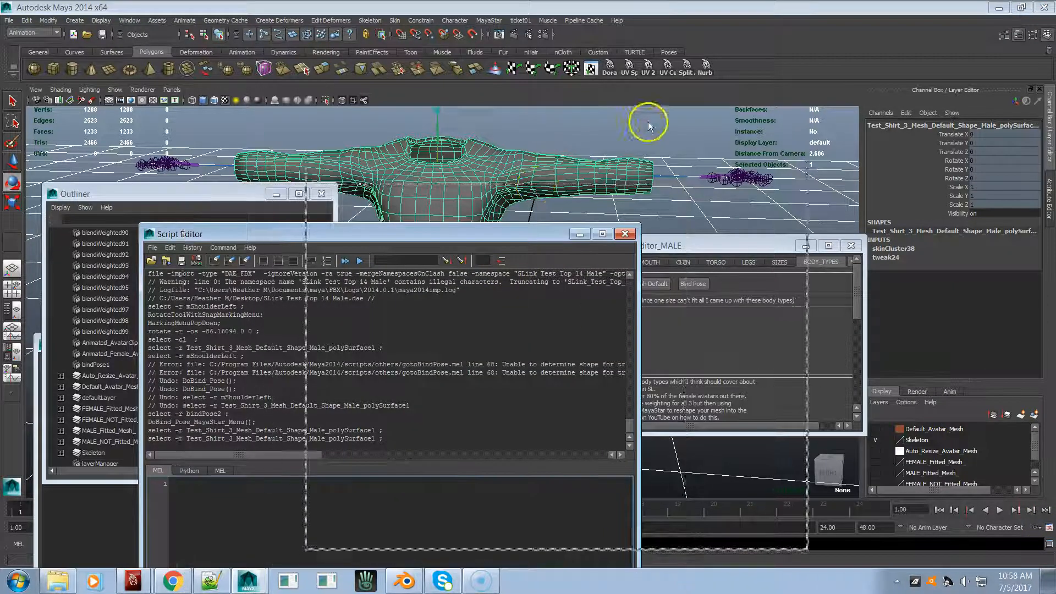
right_drag(570, 204, 587, 272)
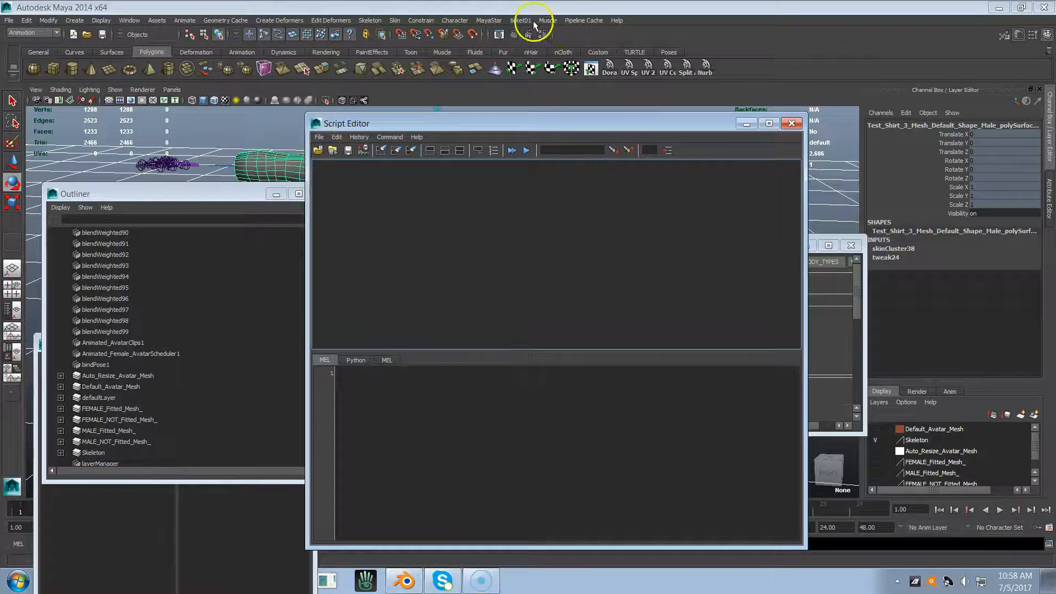
click(487, 20)
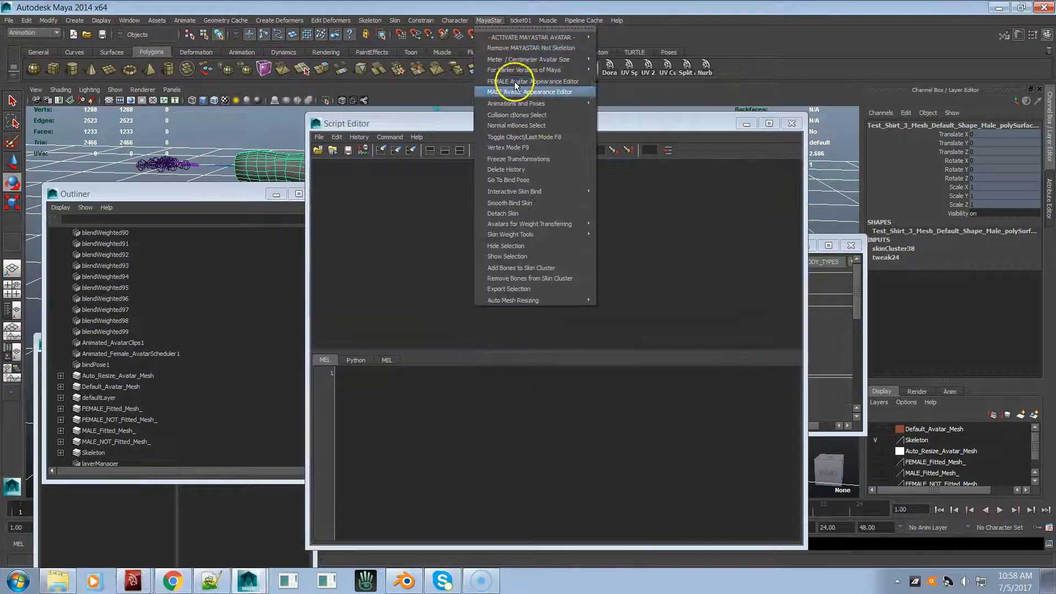
mouse_move(569, 73)
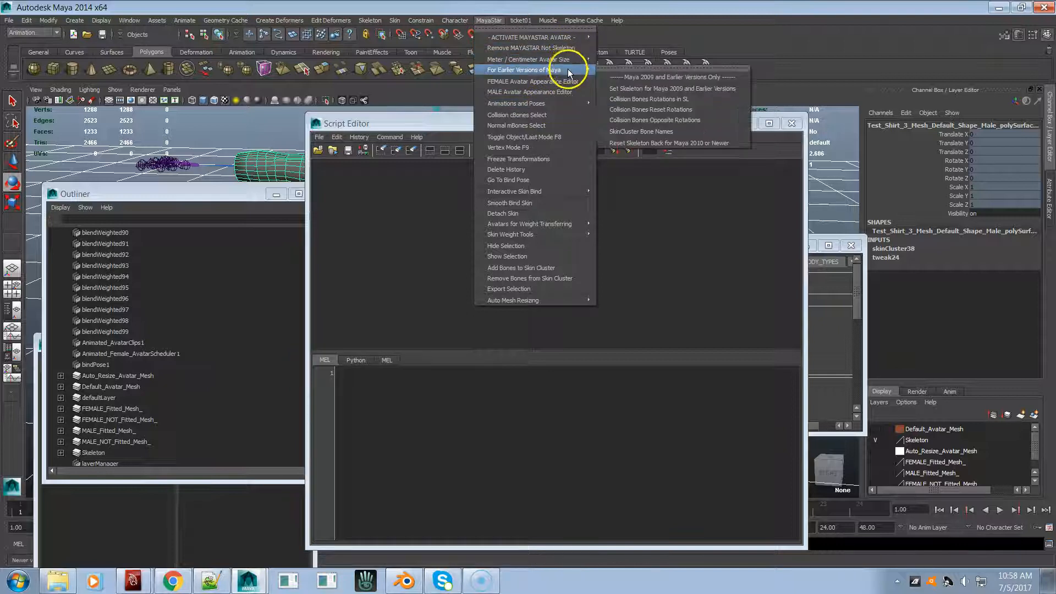
click(644, 131)
- Examine the full list of bones that influence the shirt in the Script Editor
click(407, 305)
scroll(409, 308, up, 5)
scroll(409, 308, up, 8)
scroll(408, 305, down, 12)
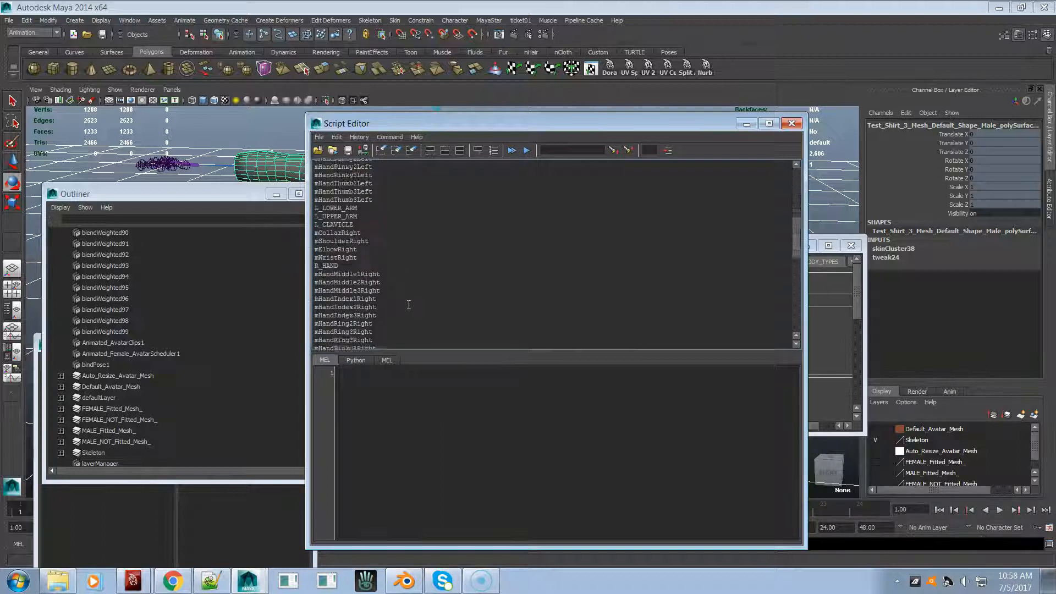
scroll(409, 305, up, 12)
scroll(389, 305, down, 6)
scroll(371, 253, down, 20)
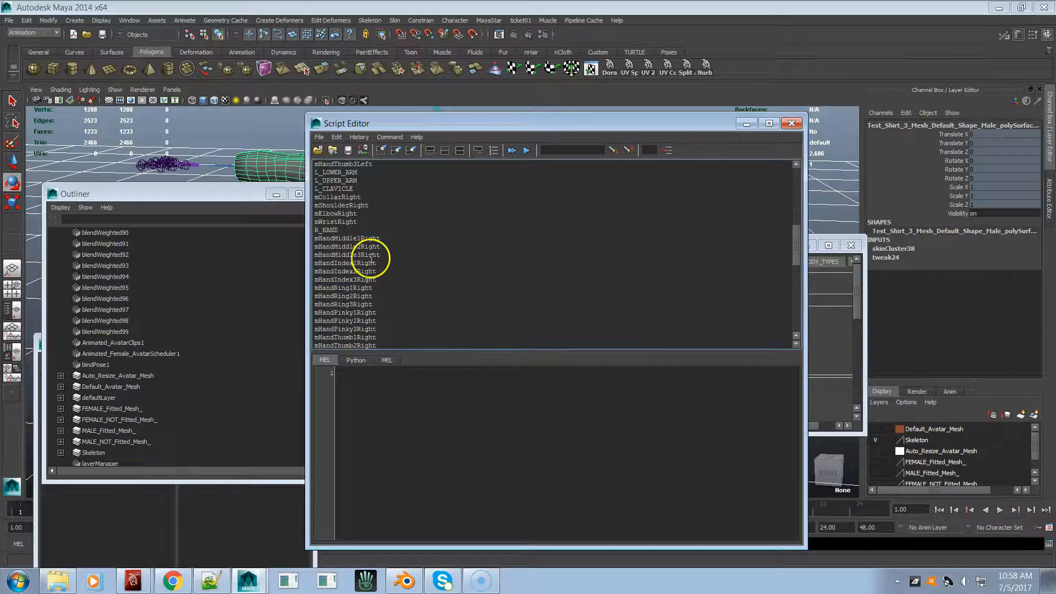
scroll(378, 285, up, 20)
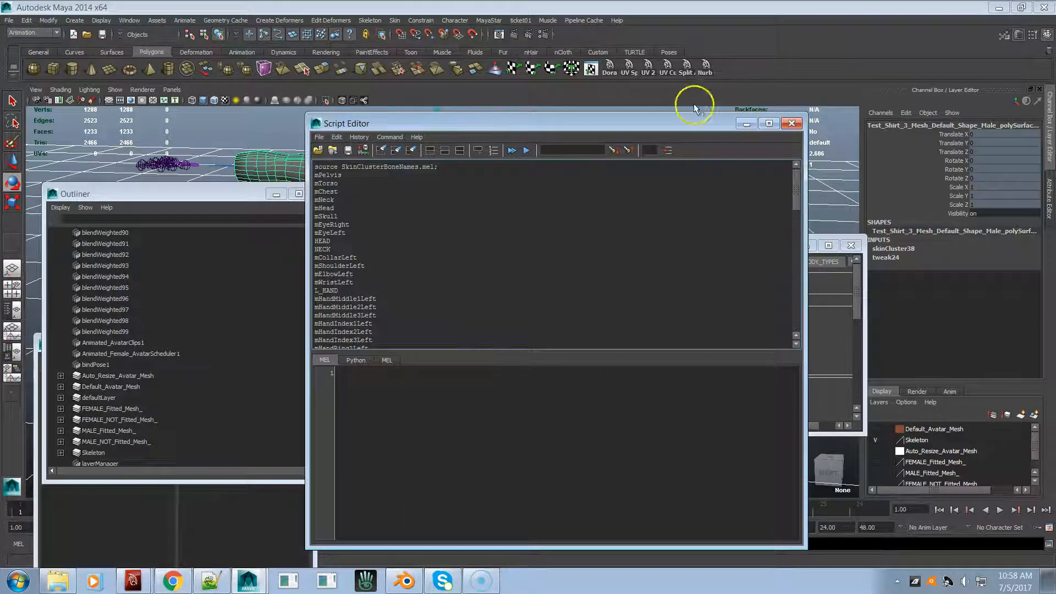
- Remove the unused influences from the selected shirt's smooth skin
drag(485, 125, 526, 122)
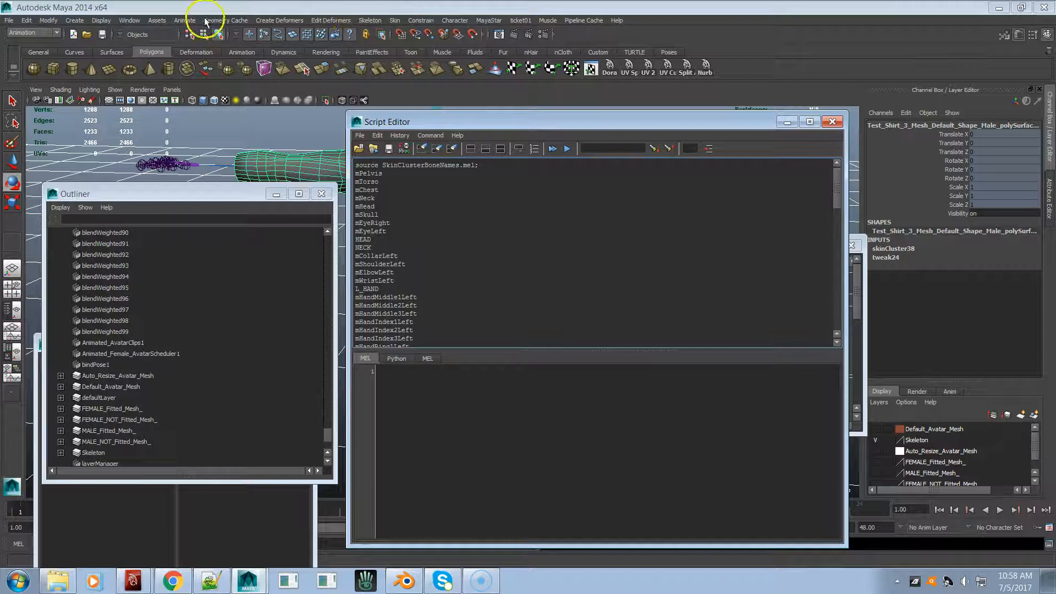
click(395, 21)
mouse_move(413, 79)
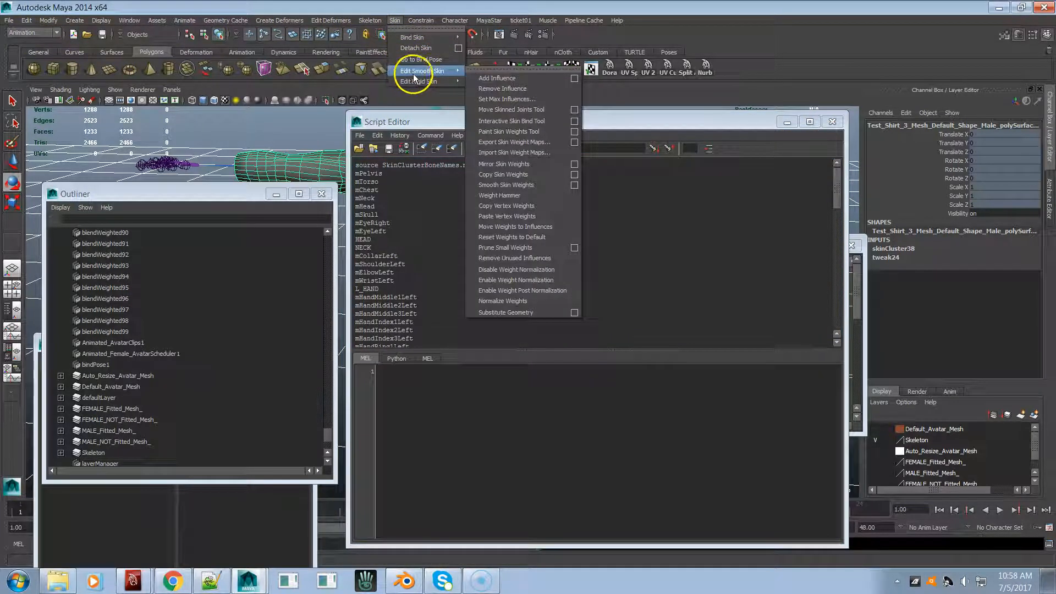
mouse_move(456, 71)
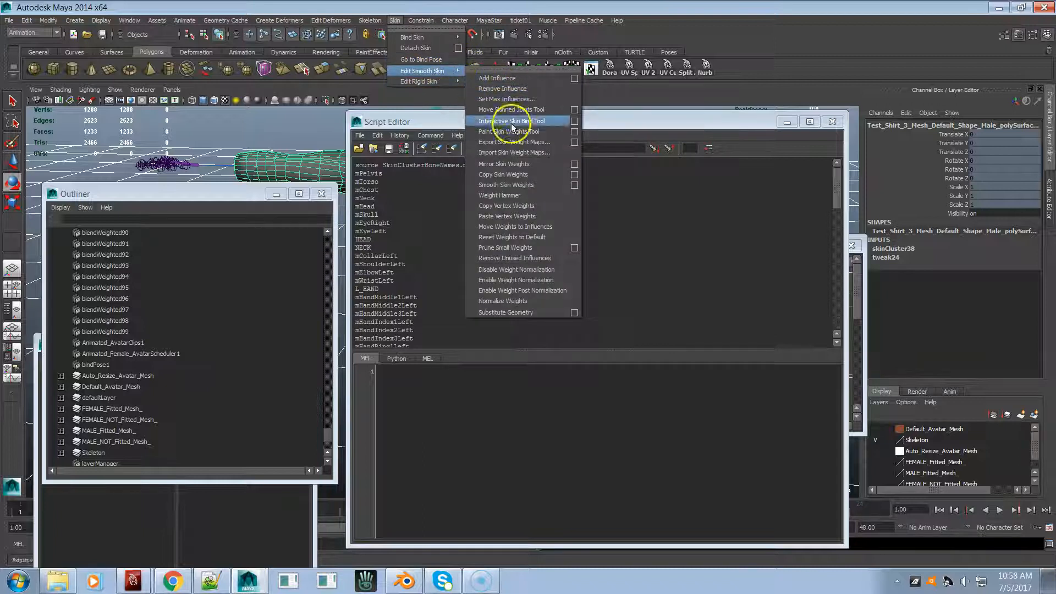
click(523, 258)
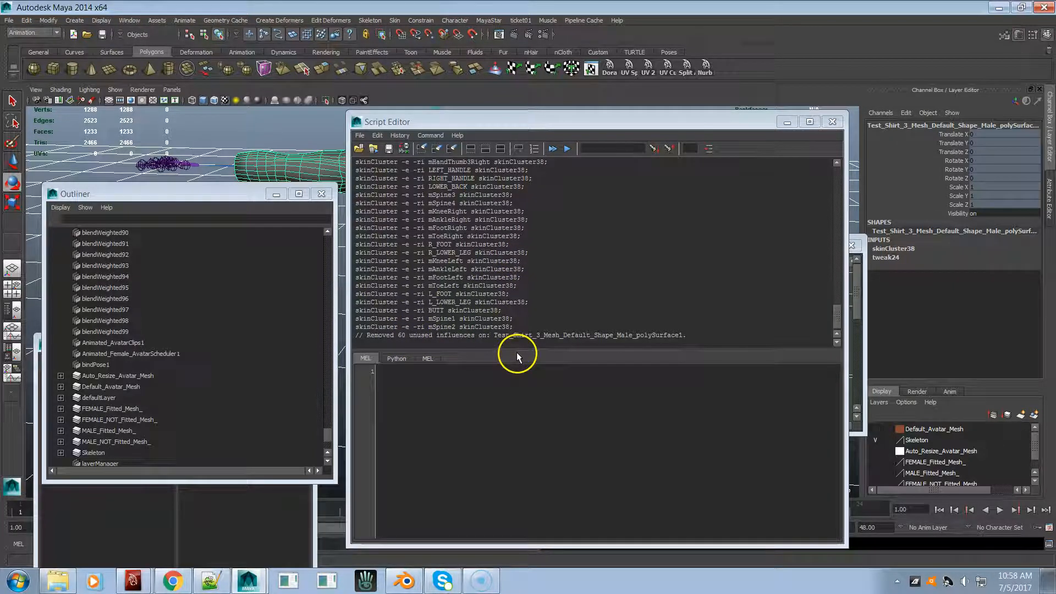
- Clear the script history, list the shirt's skin cluster bone names again to check the remaining influences, and close the Script Editor
right_drag(548, 246, 540, 314)
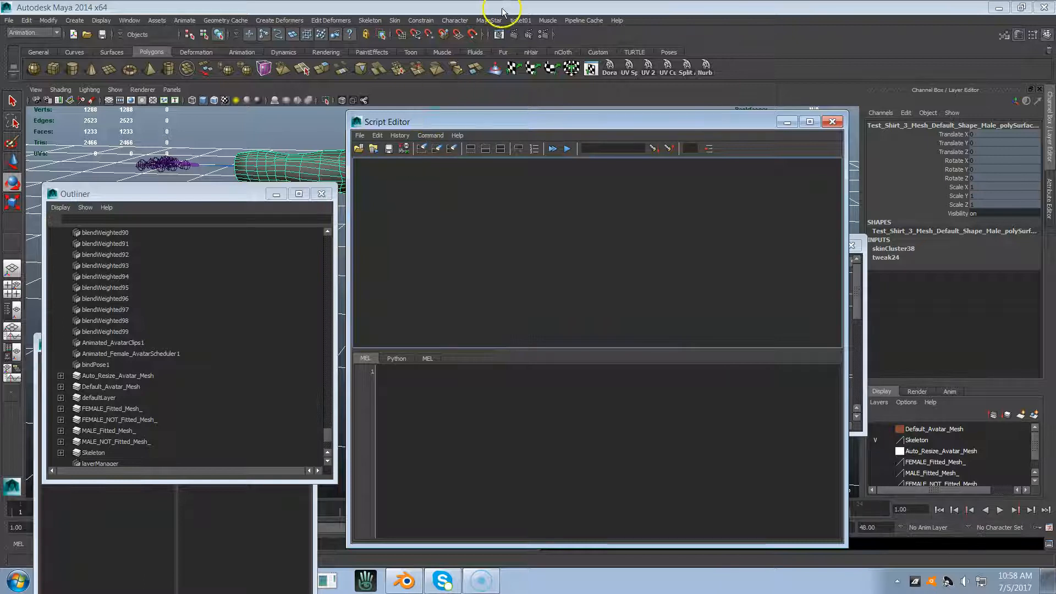
click(489, 21)
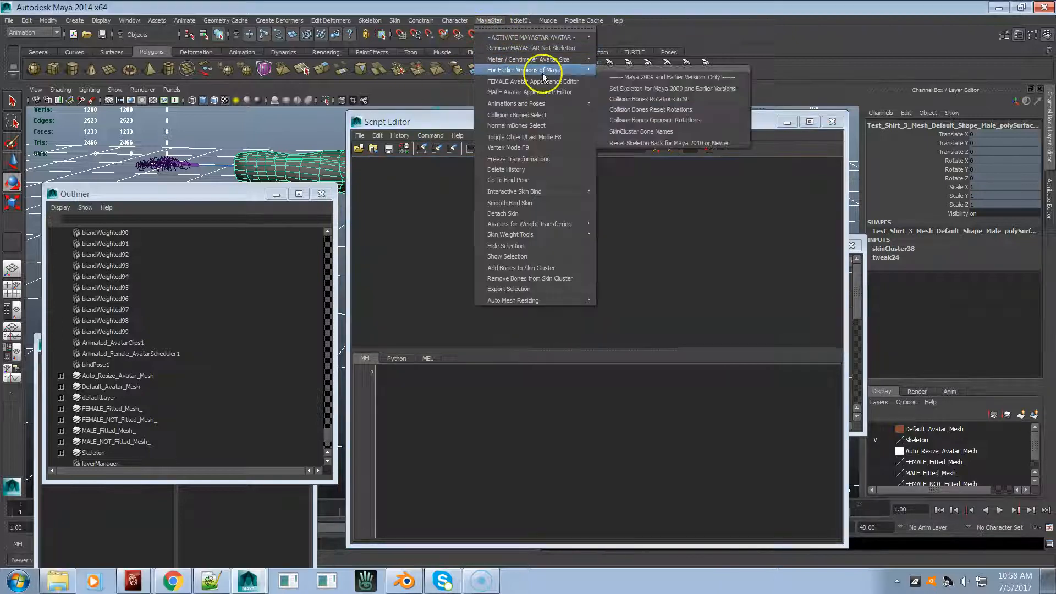
mouse_move(593, 70)
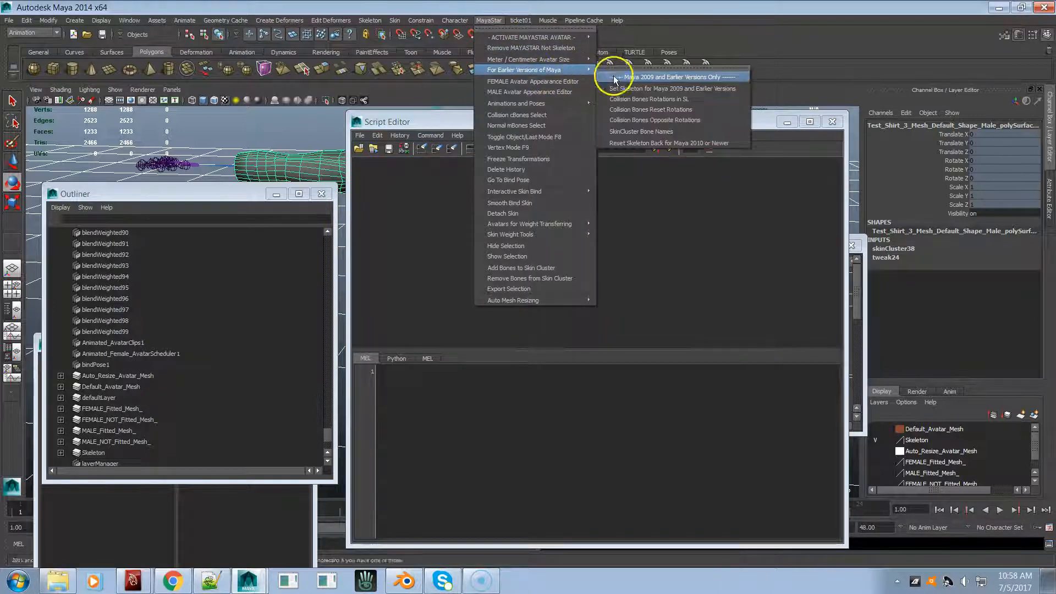
click(660, 132)
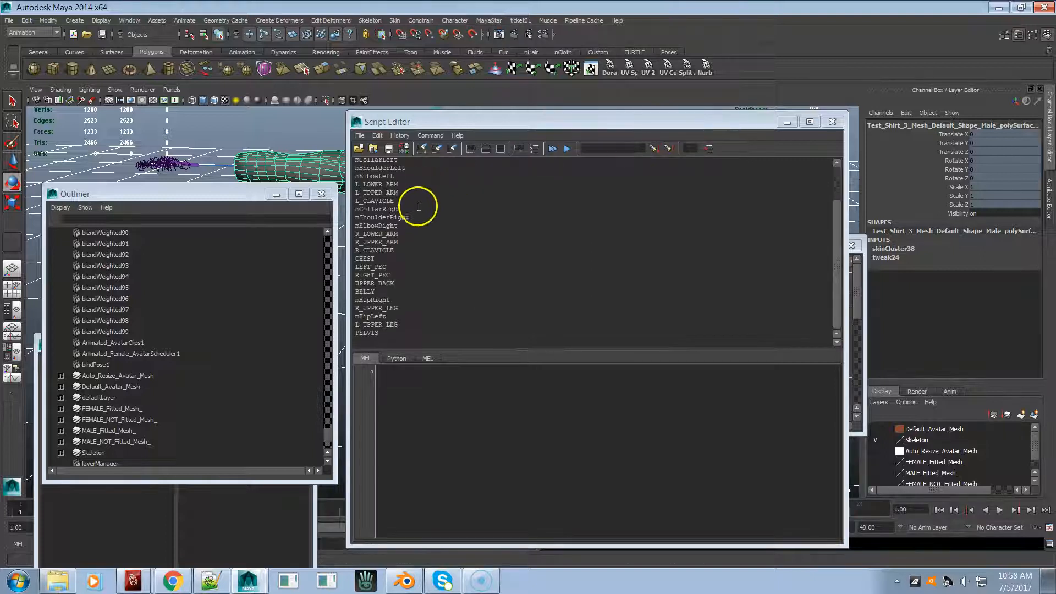
scroll(365, 181, down, 2)
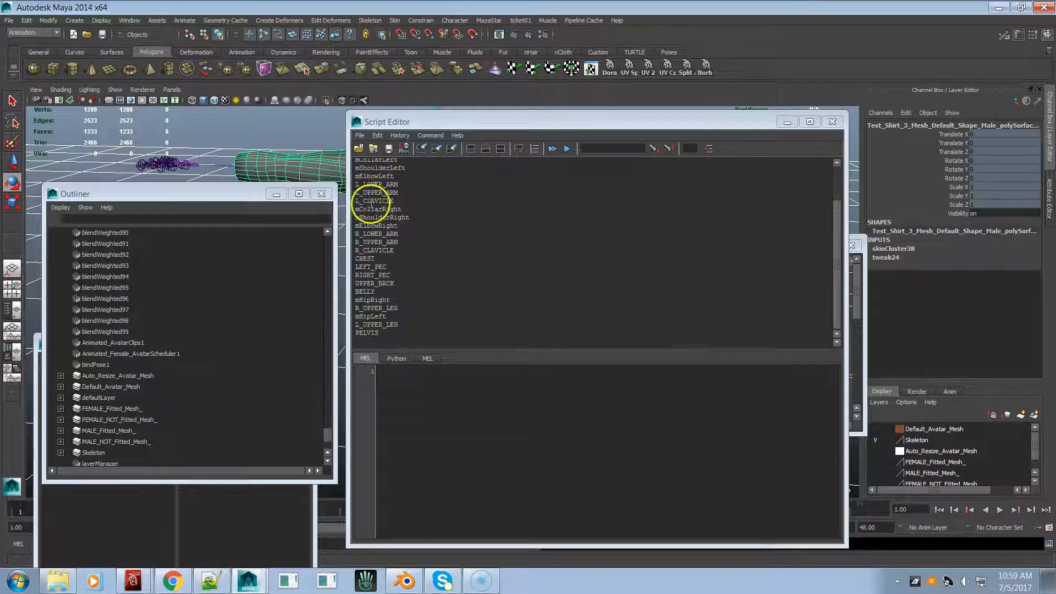
click(826, 129)
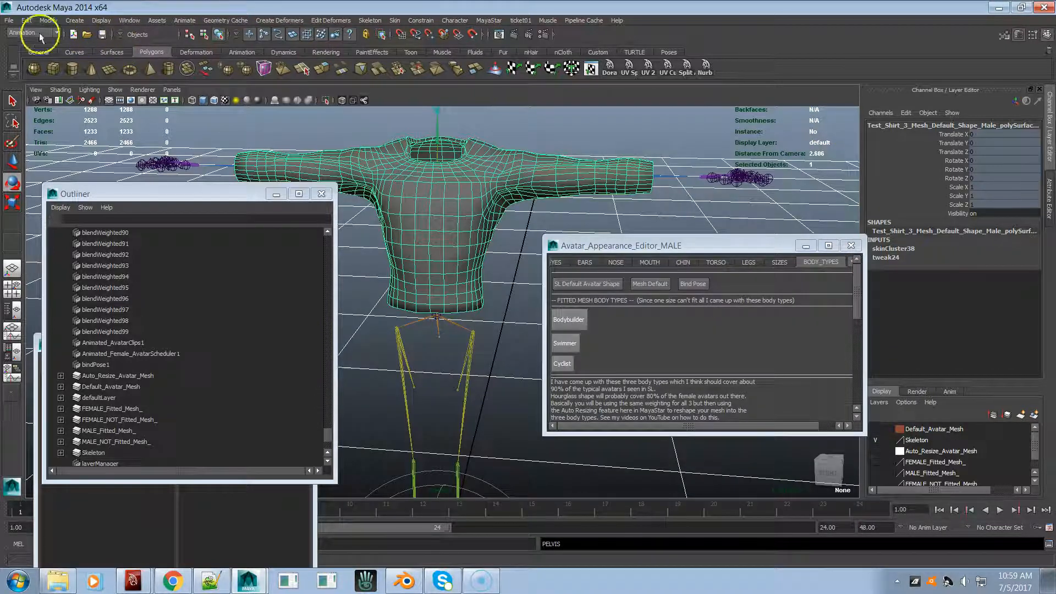
- Export the selected shirt as DAE_FBX to the Desktop, overwriting "SLink Test Top 14 Male.dae"
click(9, 20)
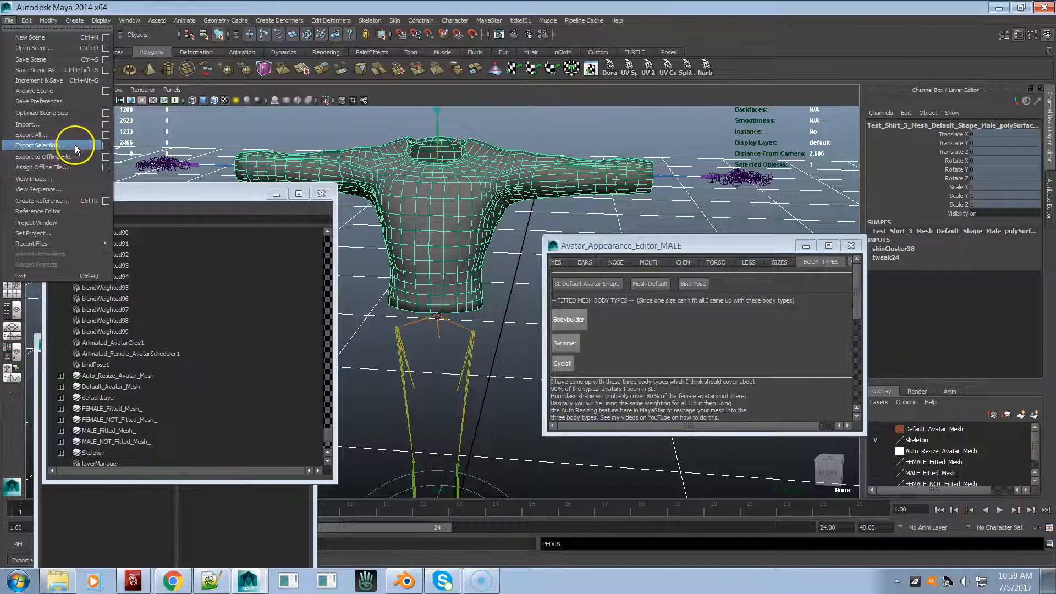
click(449, 272)
alt+right_drag(473, 252, 325, 233)
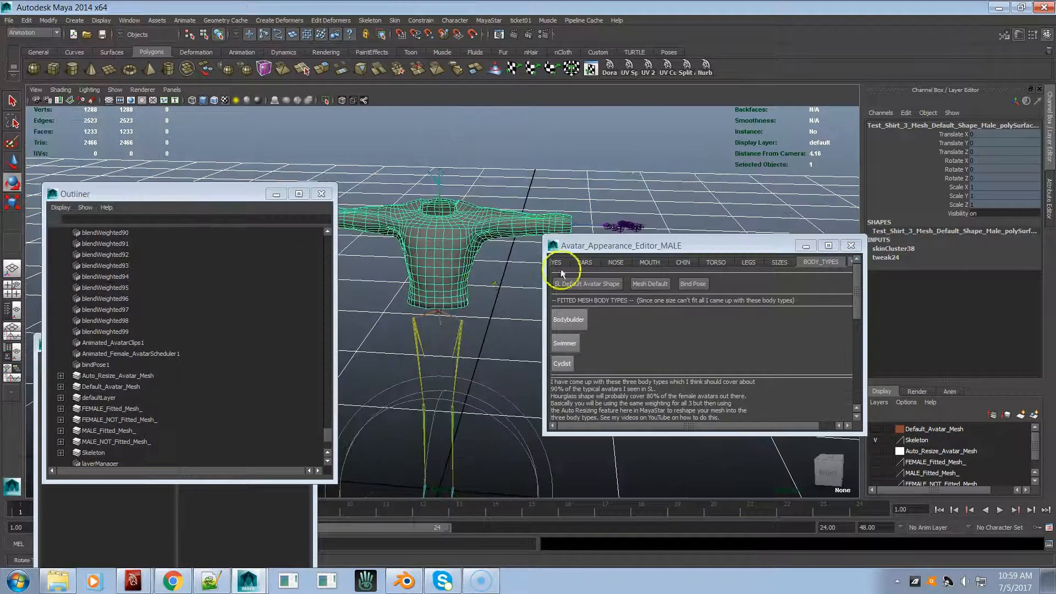
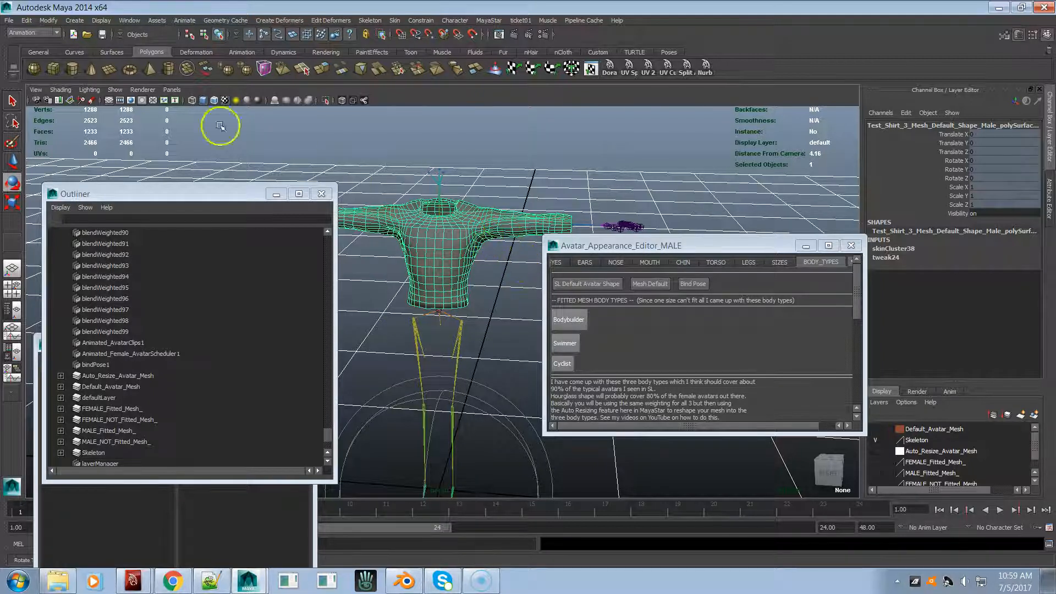
click(10, 22)
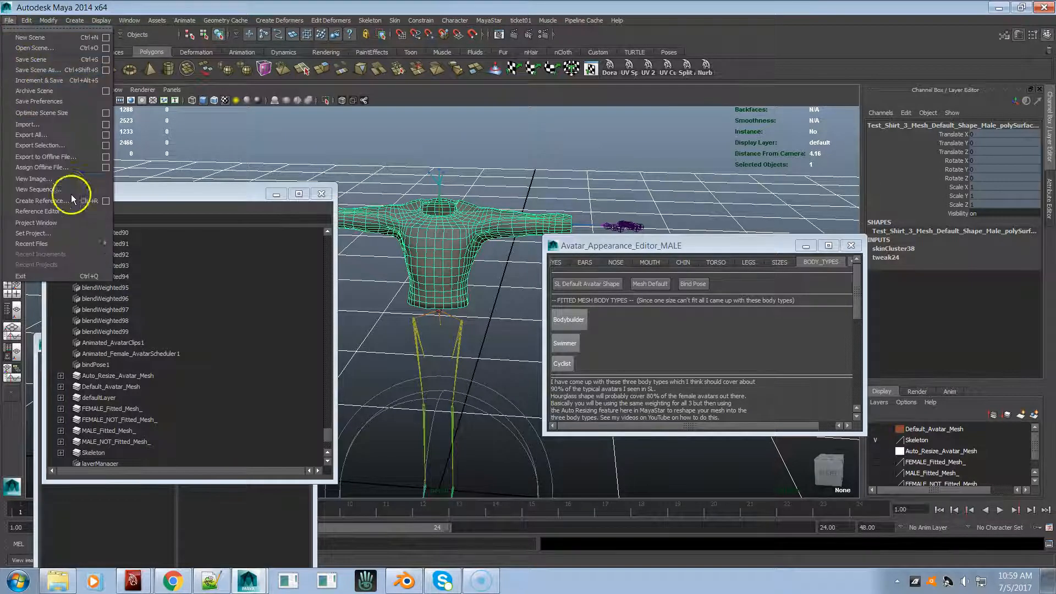
click(58, 152)
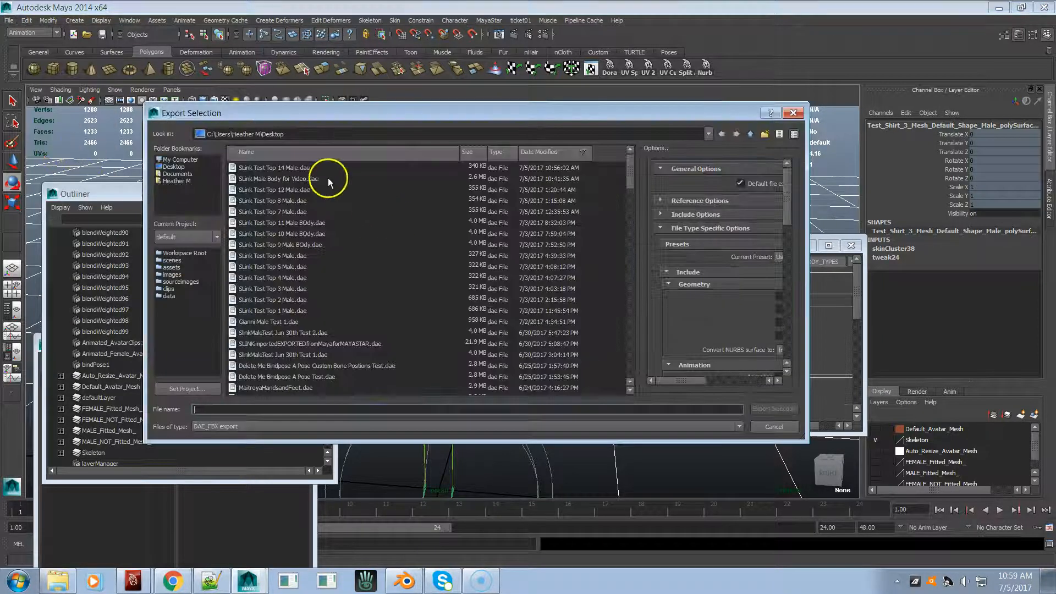
double_click(309, 169)
click(453, 289)
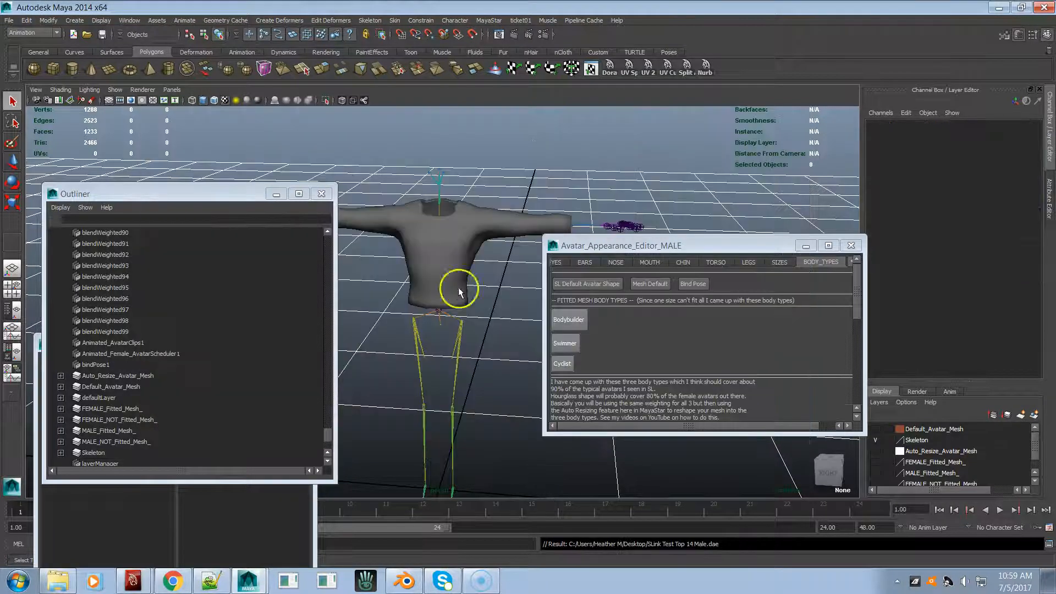
- Start a new scene and activate the MayaStar avatar MALE - Original
click(10, 21)
click(17, 36)
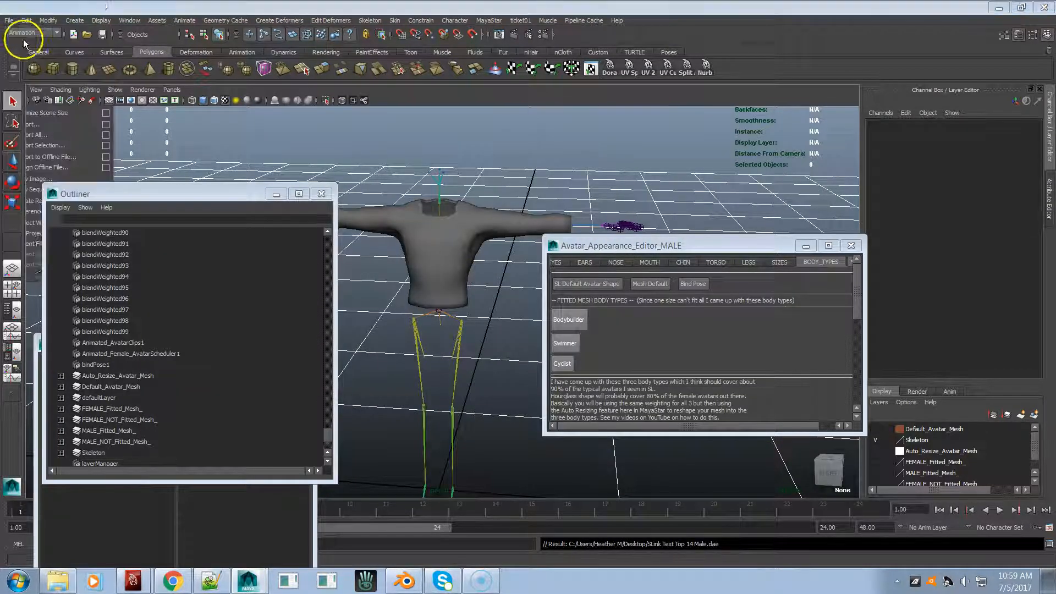
click(528, 292)
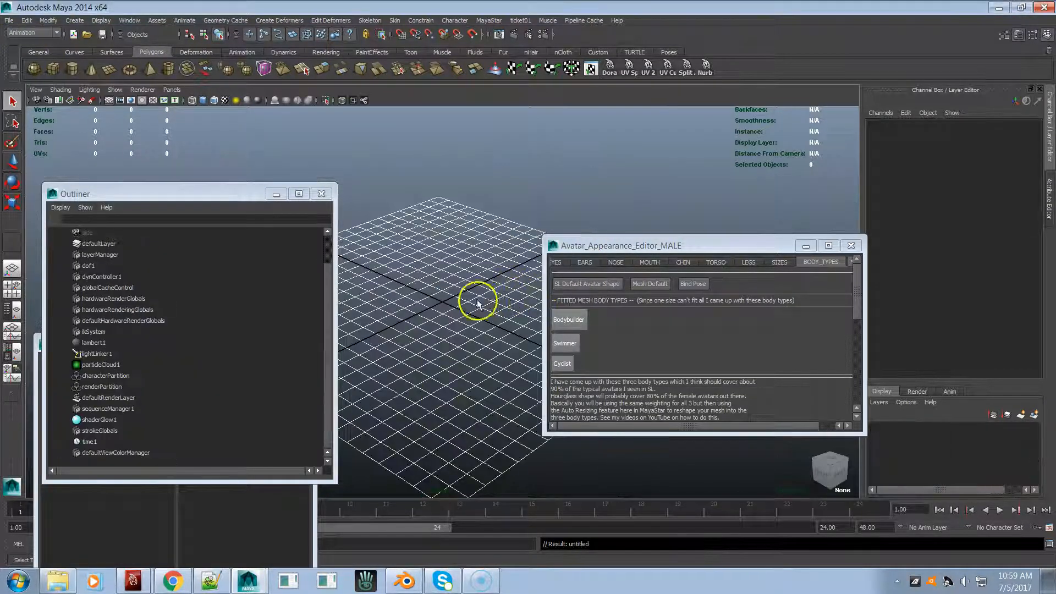
click(489, 20)
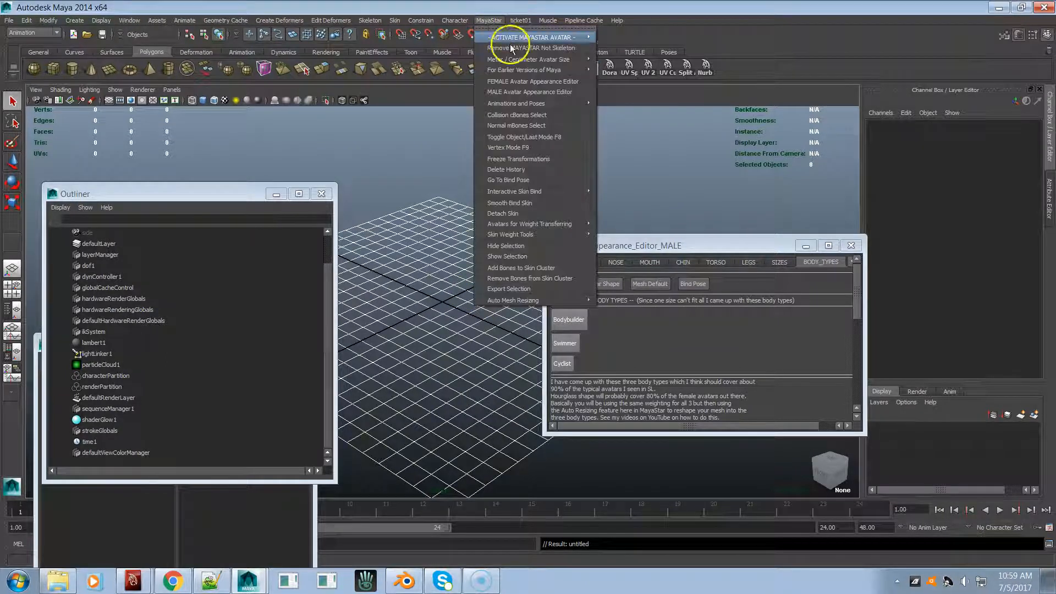
mouse_move(595, 40)
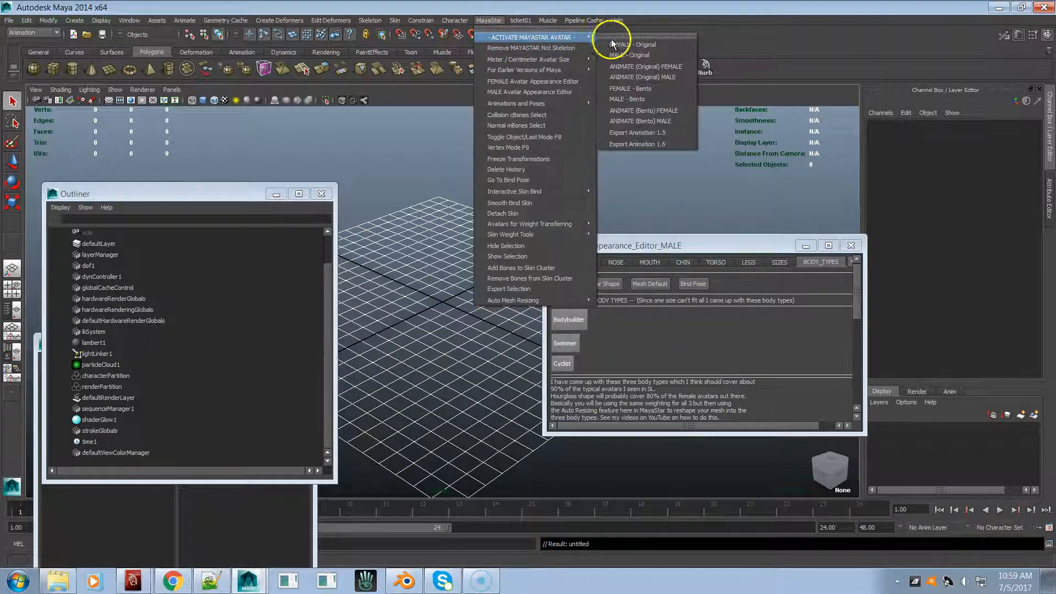
click(625, 54)
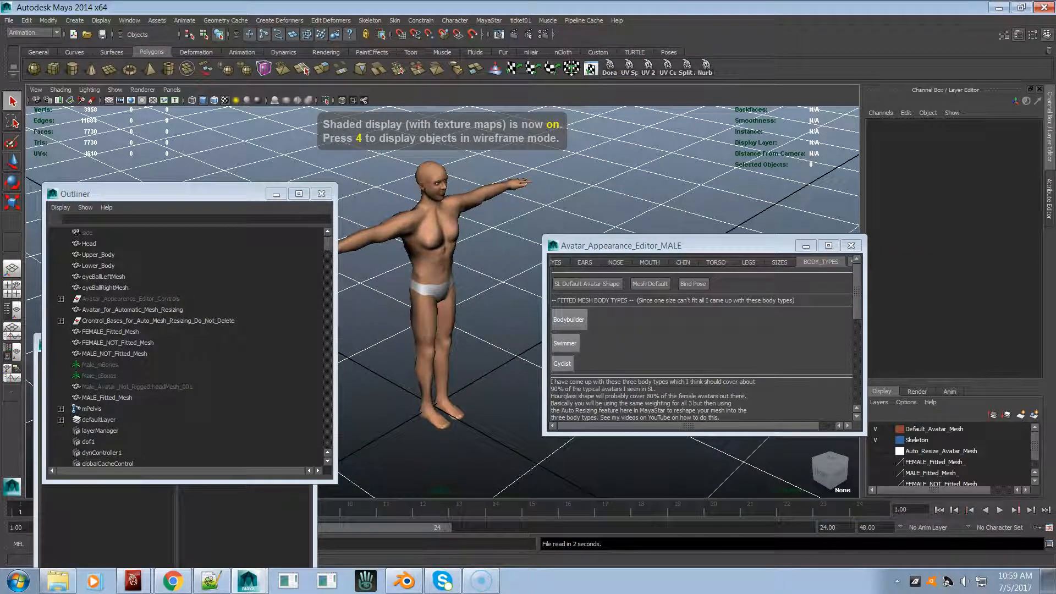
- Import "SLink Test Top 14 Male.dae" from the Desktop and hide the Default_Avatar_Mesh layer
click(11, 22)
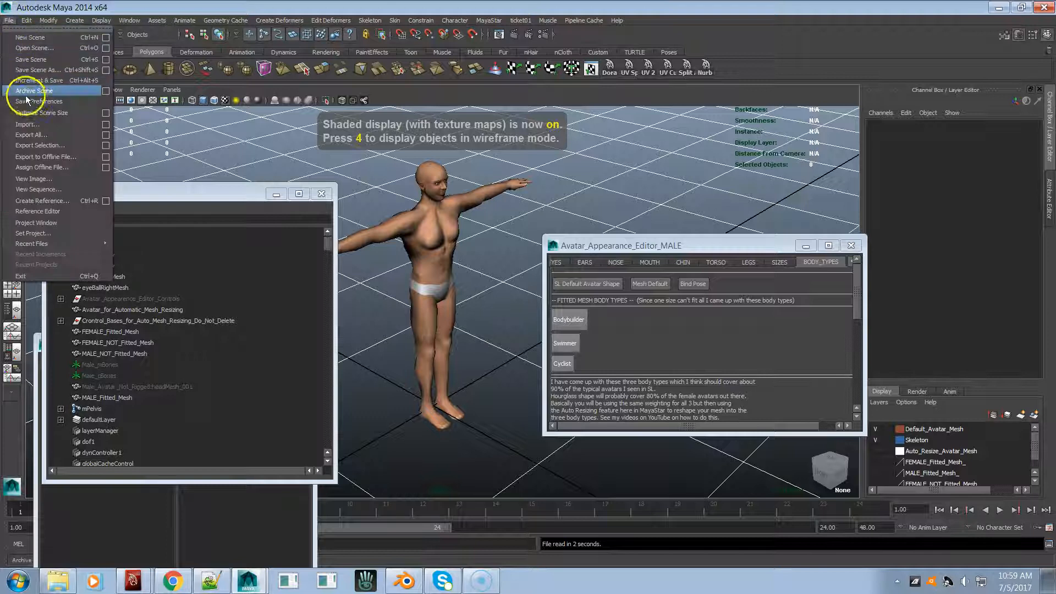
click(52, 123)
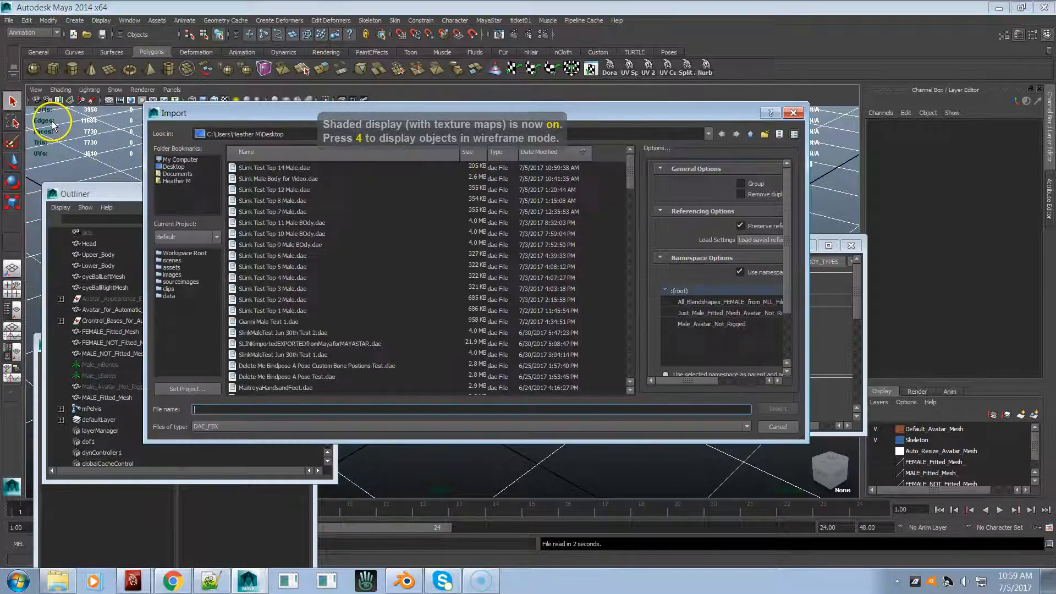
double_click(274, 168)
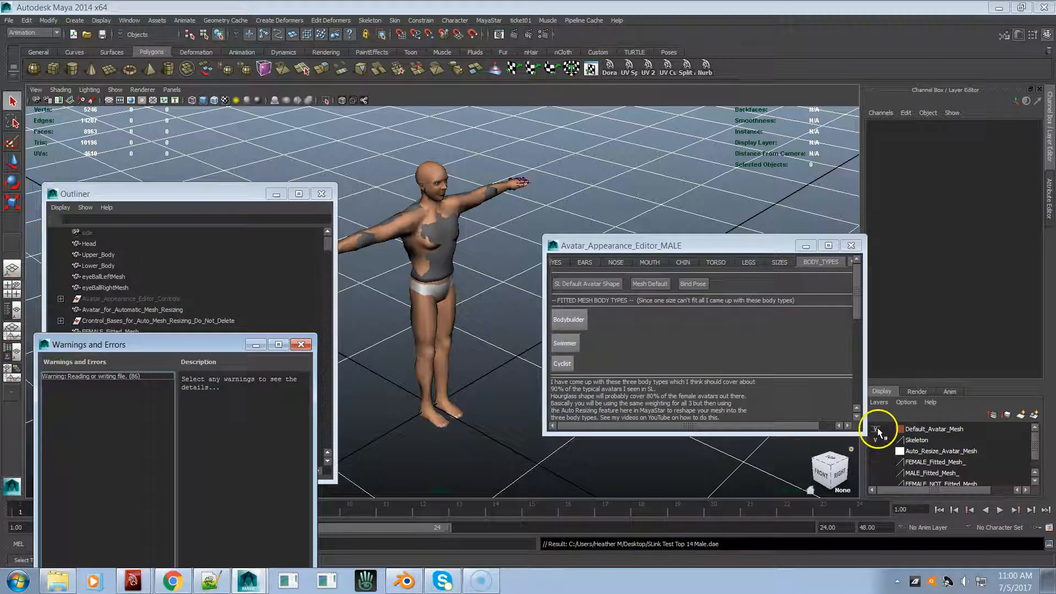
click(877, 429)
alt+drag(473, 330, 506, 309)
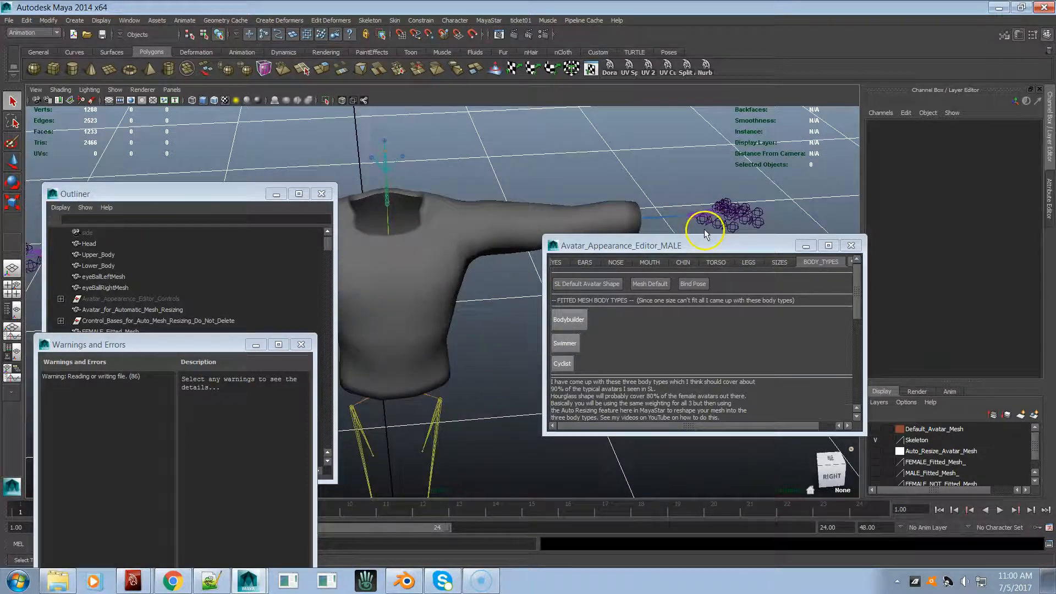
- List the imported shirt's skin cluster bone names in the Script Editor
click(483, 270)
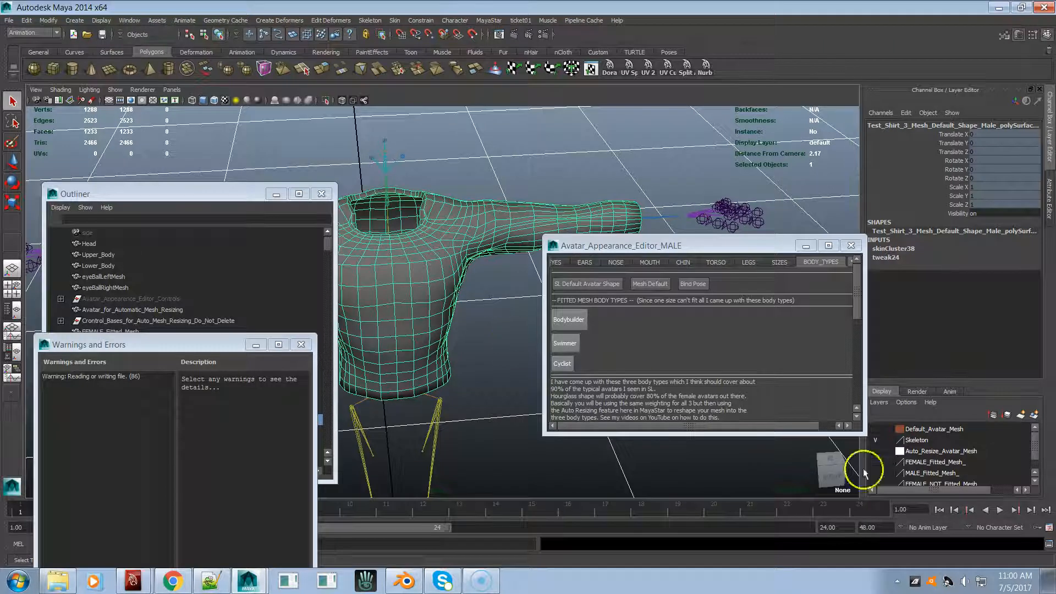
click(1048, 544)
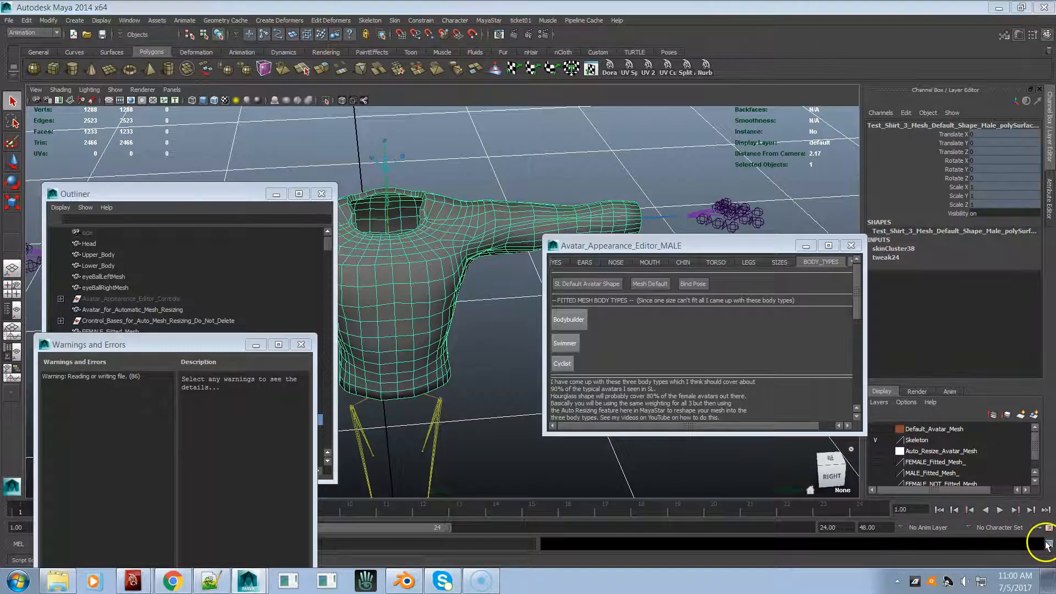
right_drag(537, 235, 535, 303)
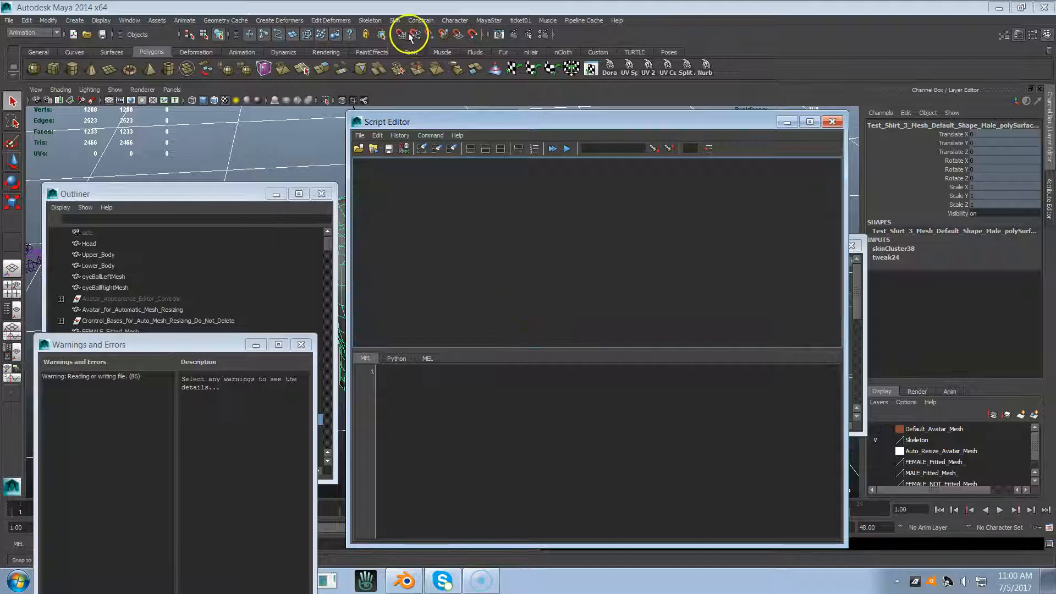
click(484, 22)
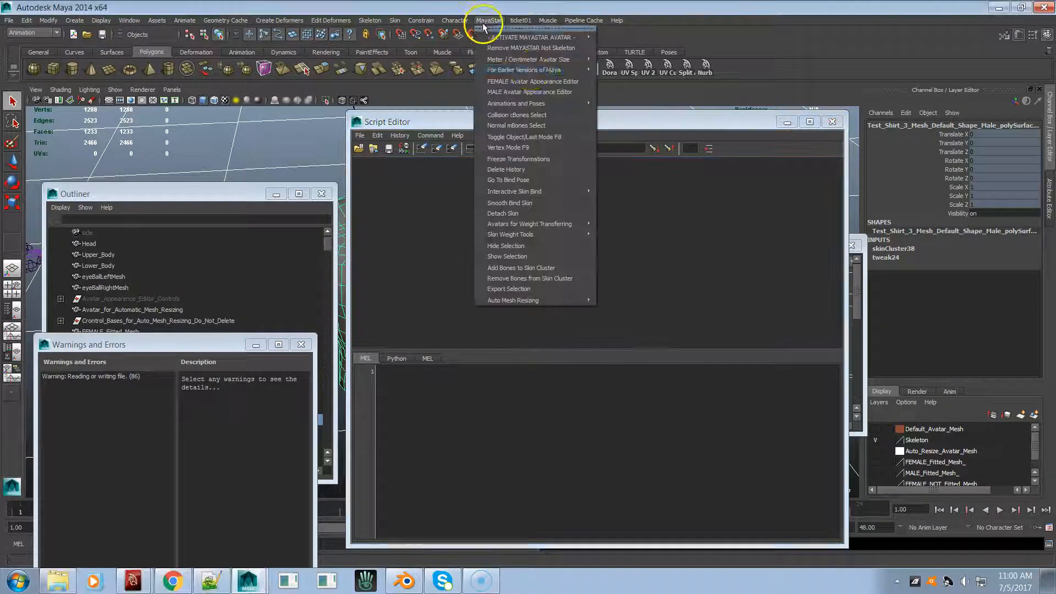
mouse_move(534, 70)
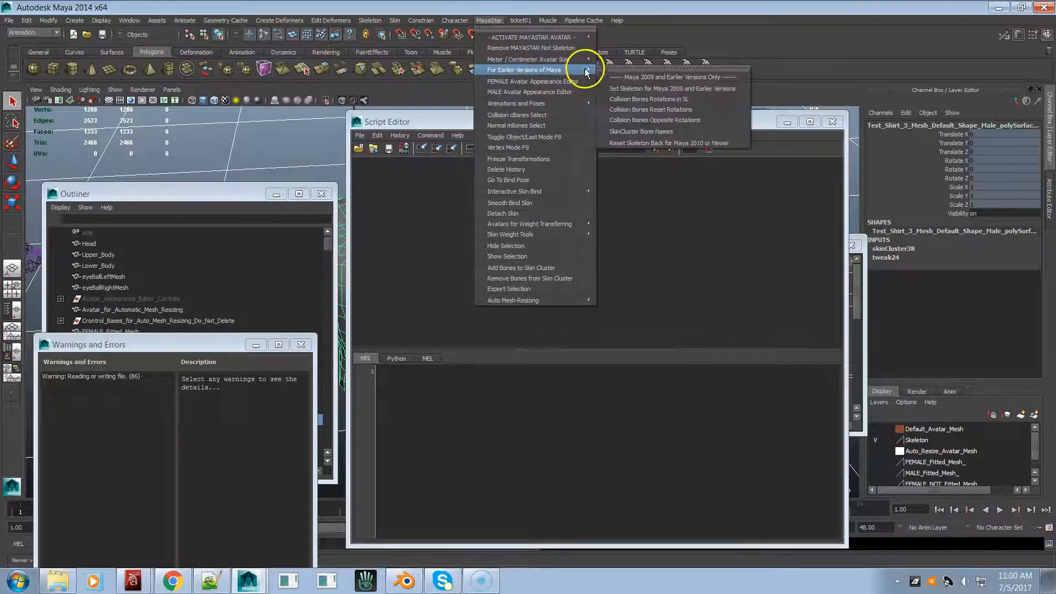
click(635, 133)
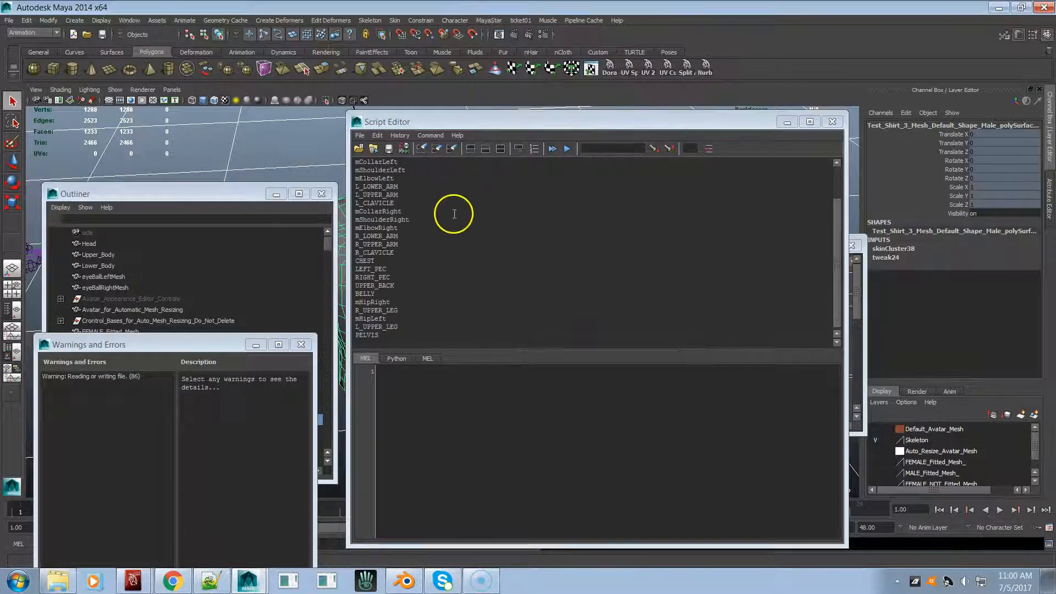
- Examine which bones still influence the re-imported shirt in the Script Editor list, then close the editor
scroll(454, 214, up, 2)
scroll(454, 216, down, 3)
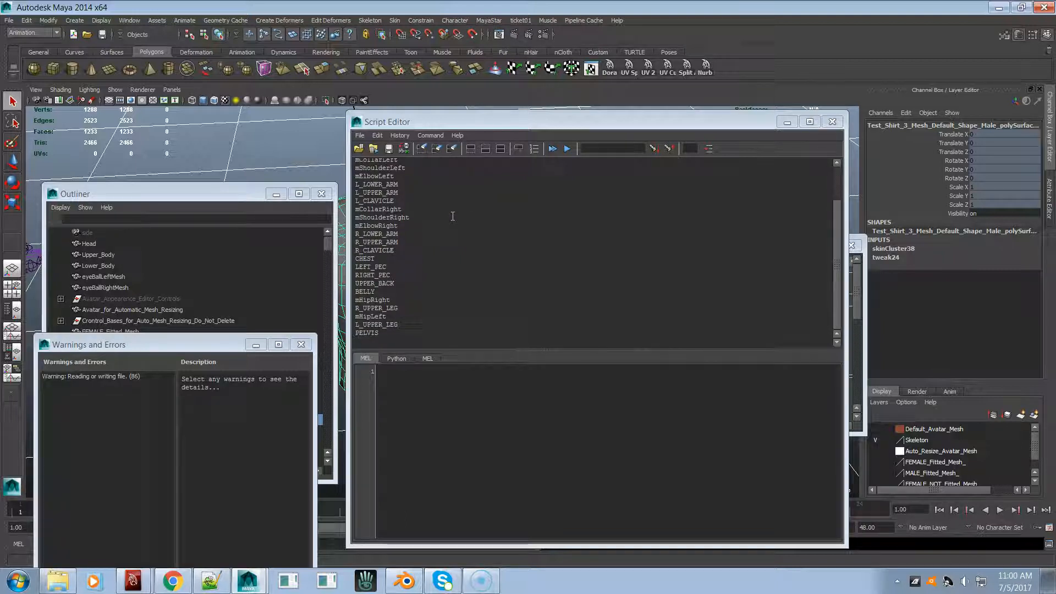
scroll(453, 217, up, 2)
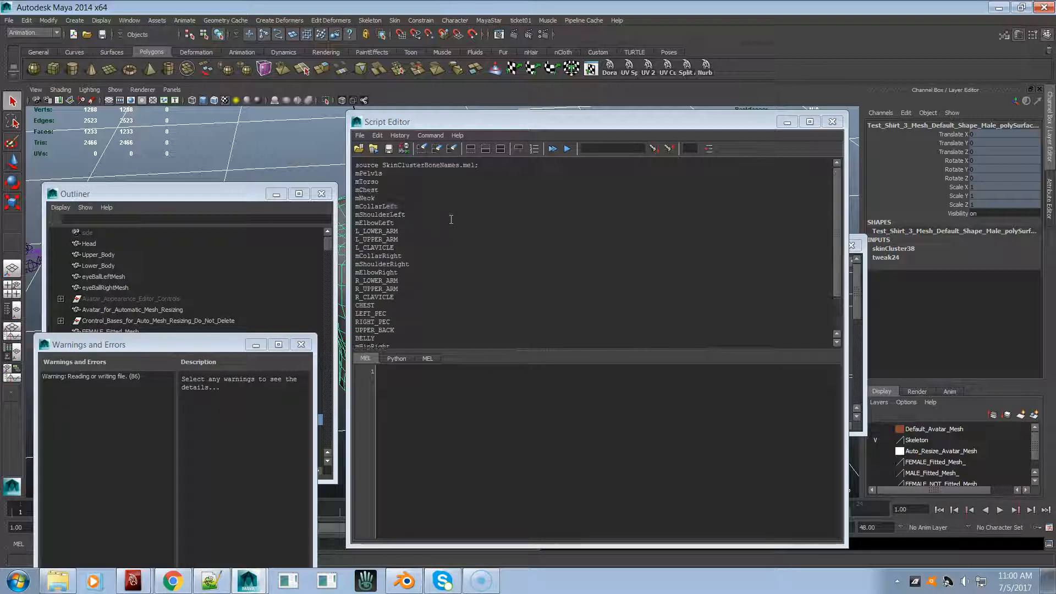
scroll(451, 219, down, 2)
scroll(451, 219, up, 2)
scroll(389, 197, down, 2)
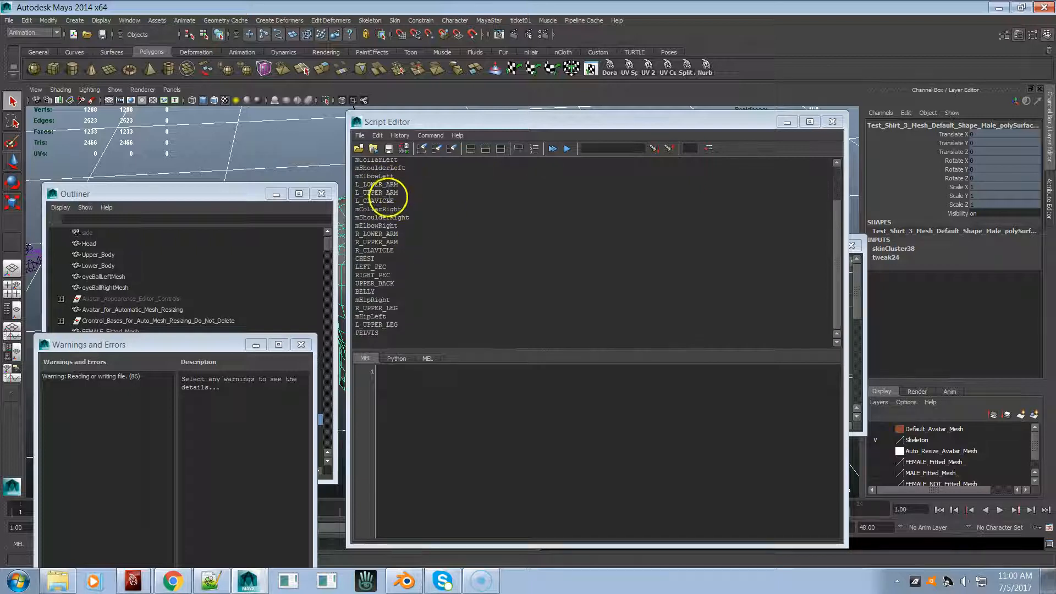
scroll(400, 224, up, 2)
scroll(389, 202, down, 2)
scroll(380, 204, up, 2)
scroll(385, 211, down, 2)
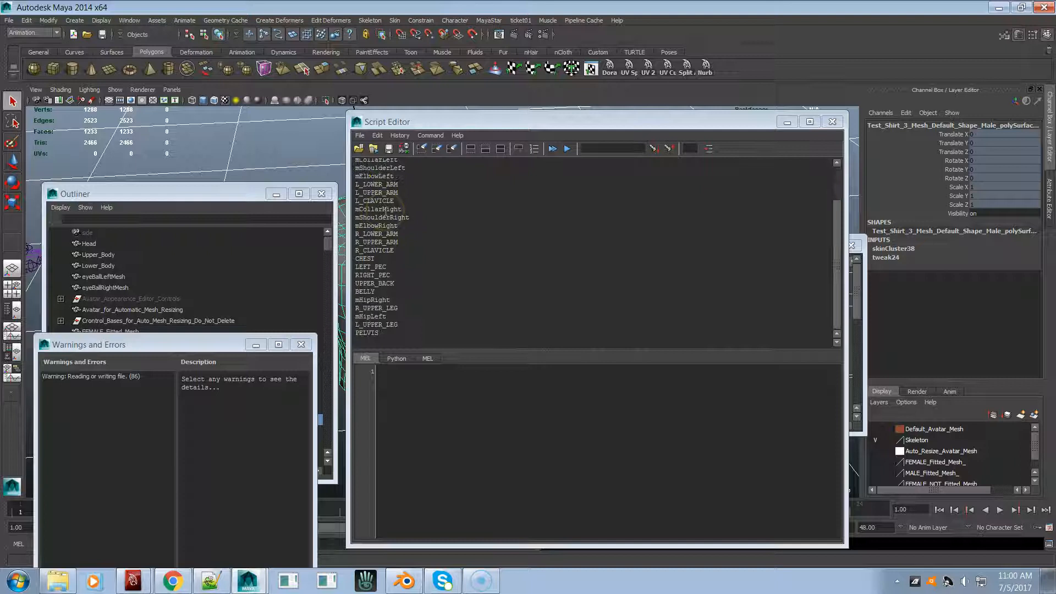
click(831, 122)
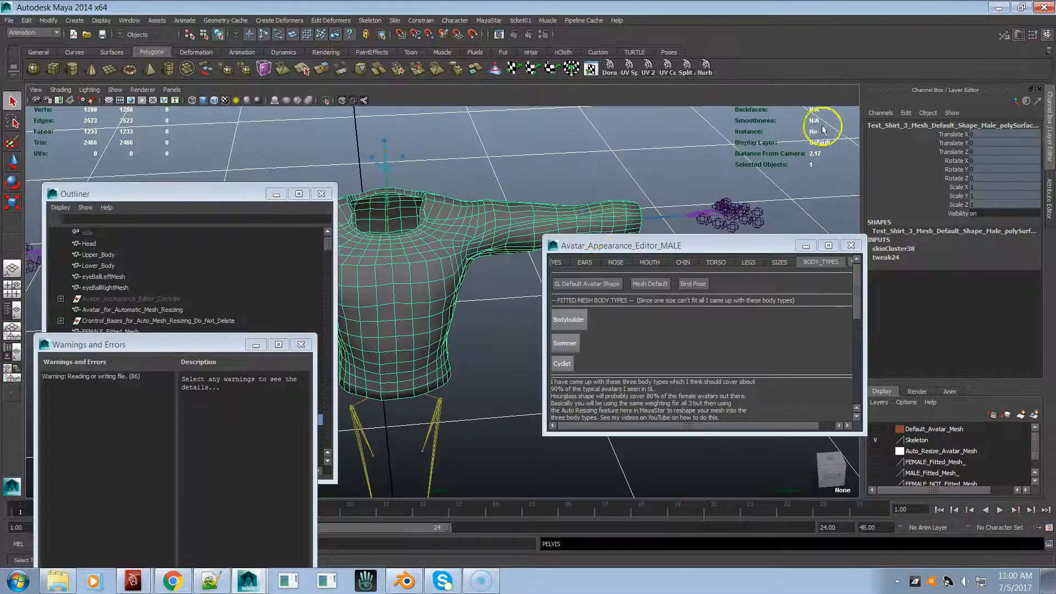
- Import "SLink Male Body for Video.dae" from the Desktop and inspect how the shirt fits over the body
scroll(400, 221, down, 3)
alt+drag(400, 221, 429, 233)
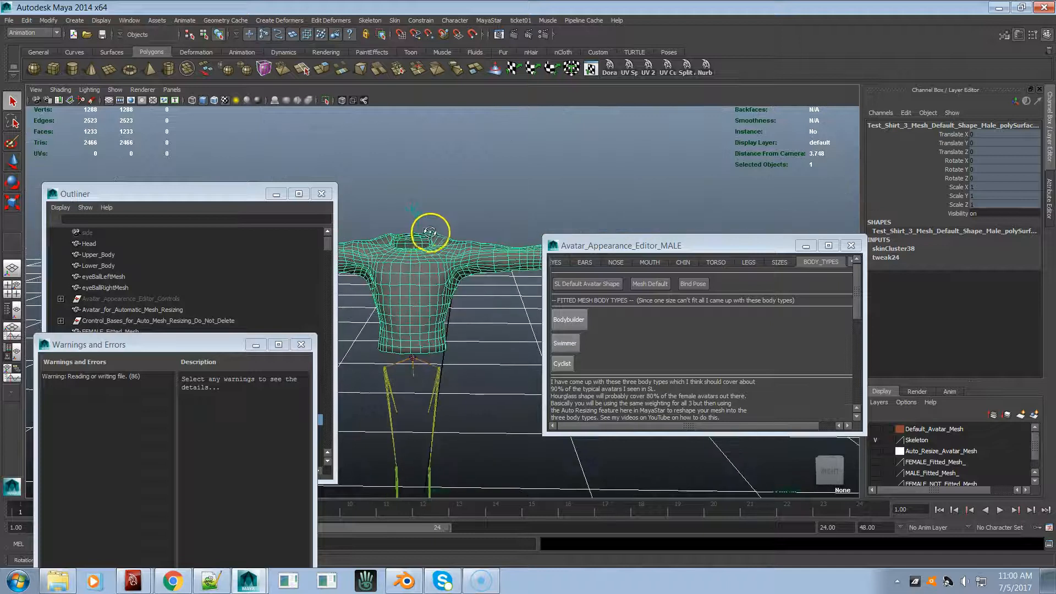
click(11, 21)
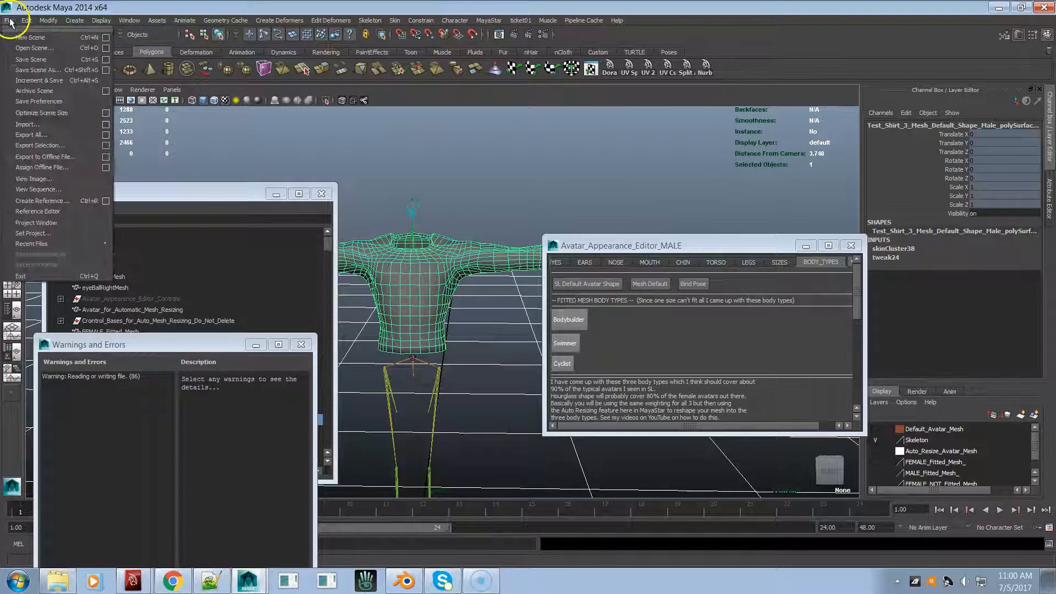
click(38, 127)
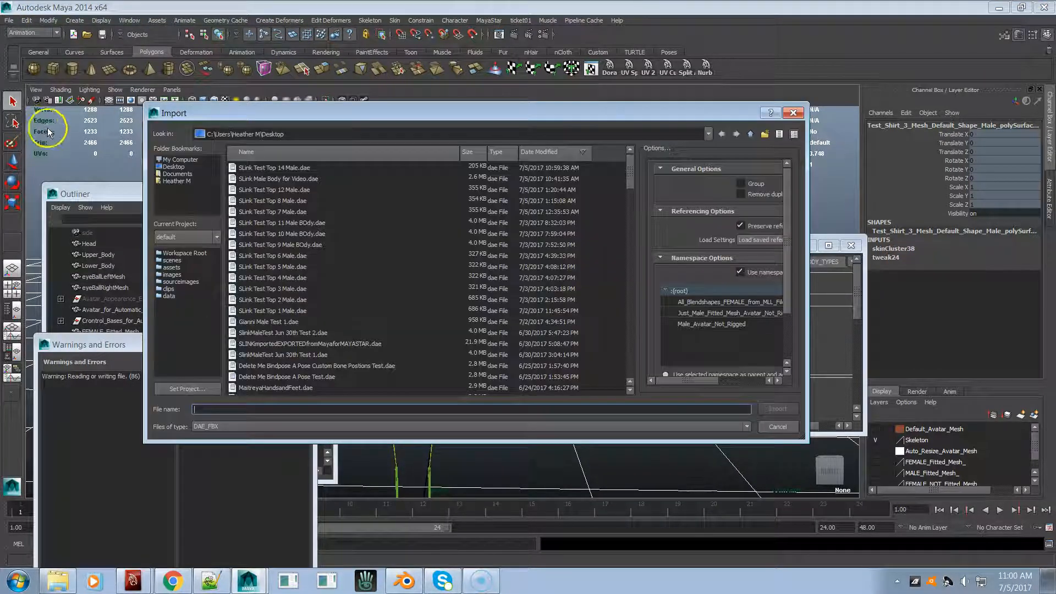
double_click(268, 179)
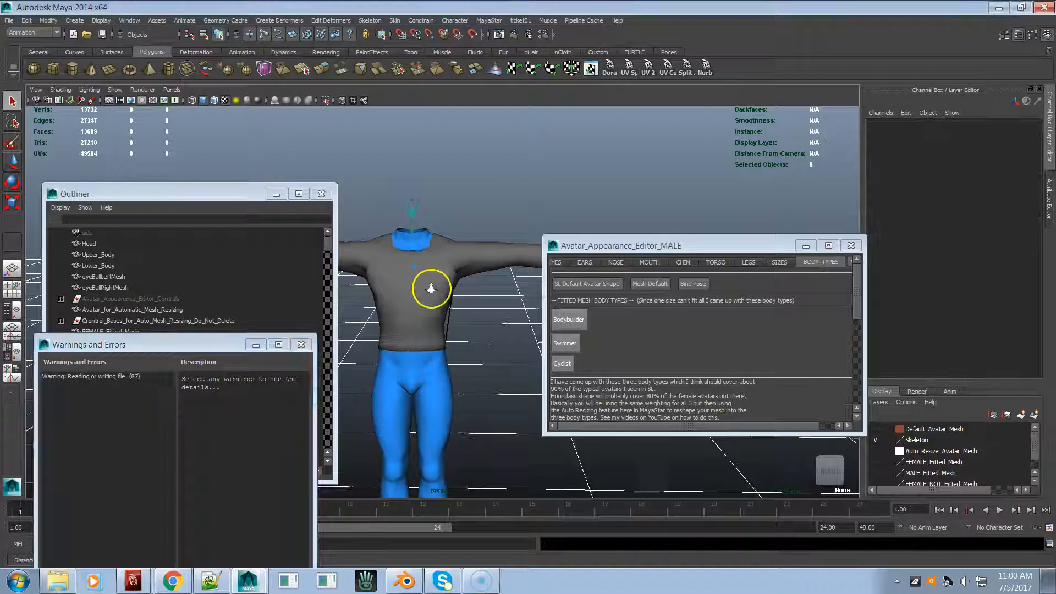
alt+drag(431, 288, 637, 339)
alt+drag(432, 299, 375, 248)
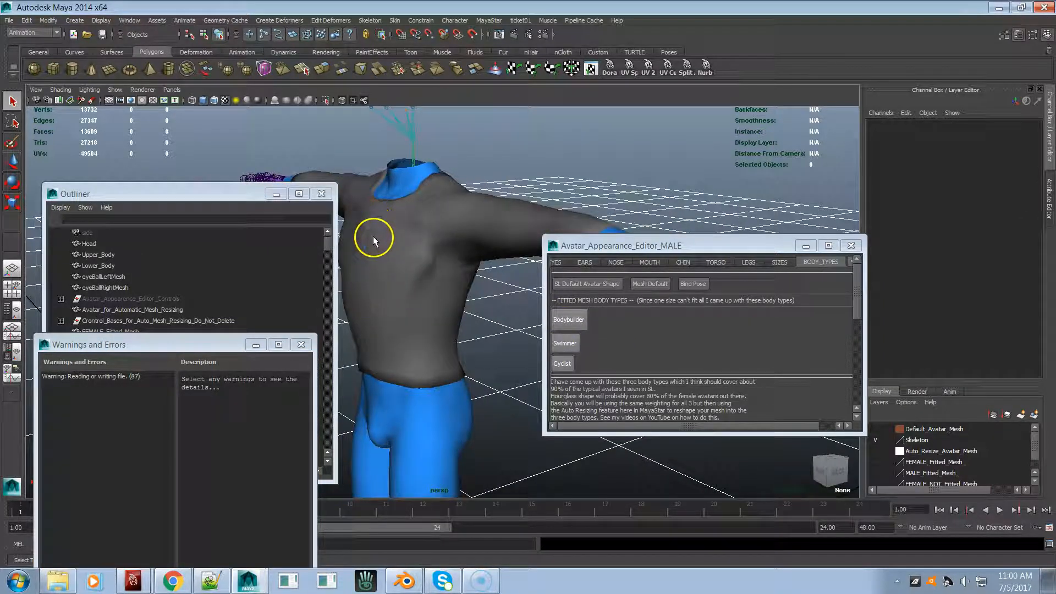
alt+drag(417, 227, 401, 212)
alt+middle_drag(402, 212, 418, 136)
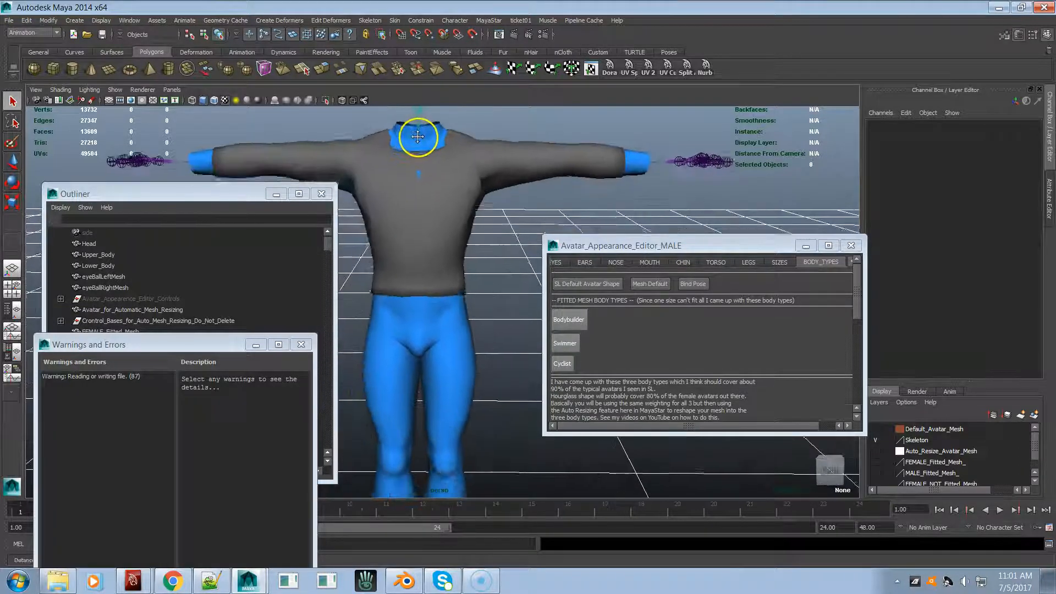
alt+drag(453, 198, 430, 230)
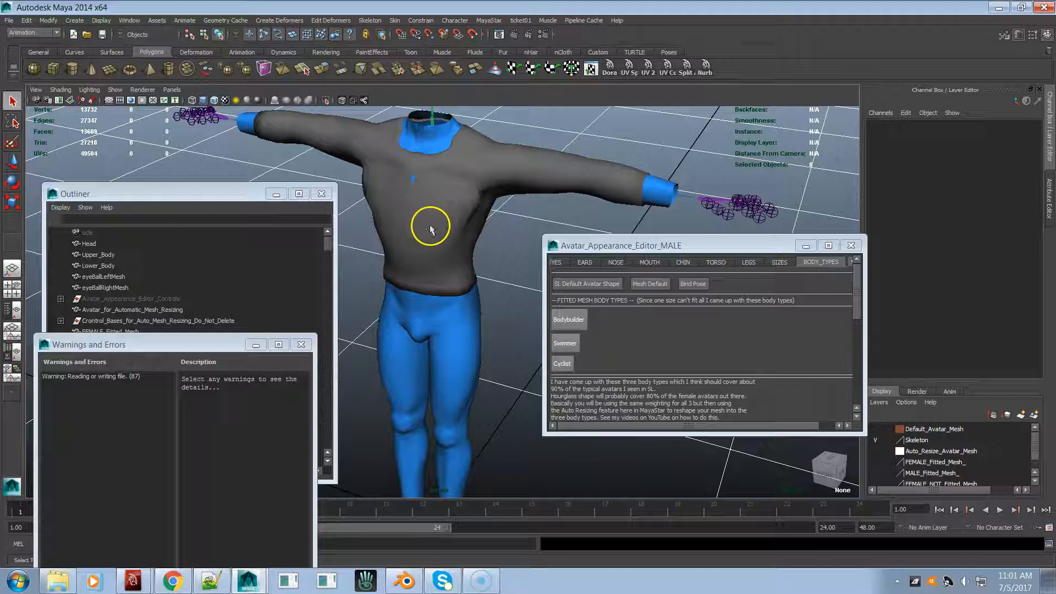
- Filter the Outliner by "bindPose*" and delete bindPose2 and bindPose3
click(149, 199)
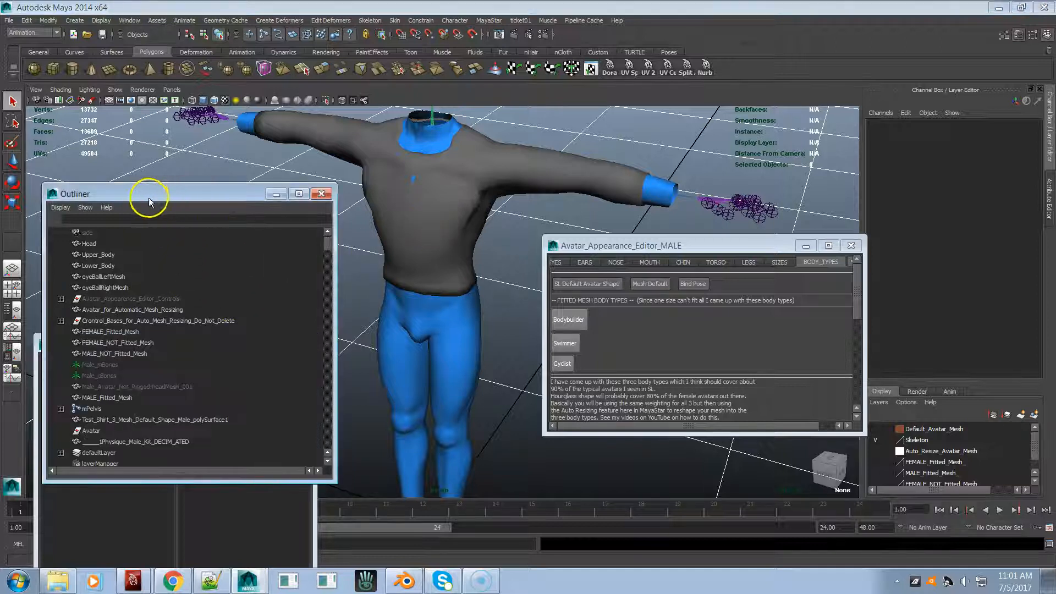
click(61, 208)
click(62, 209)
click(93, 220)
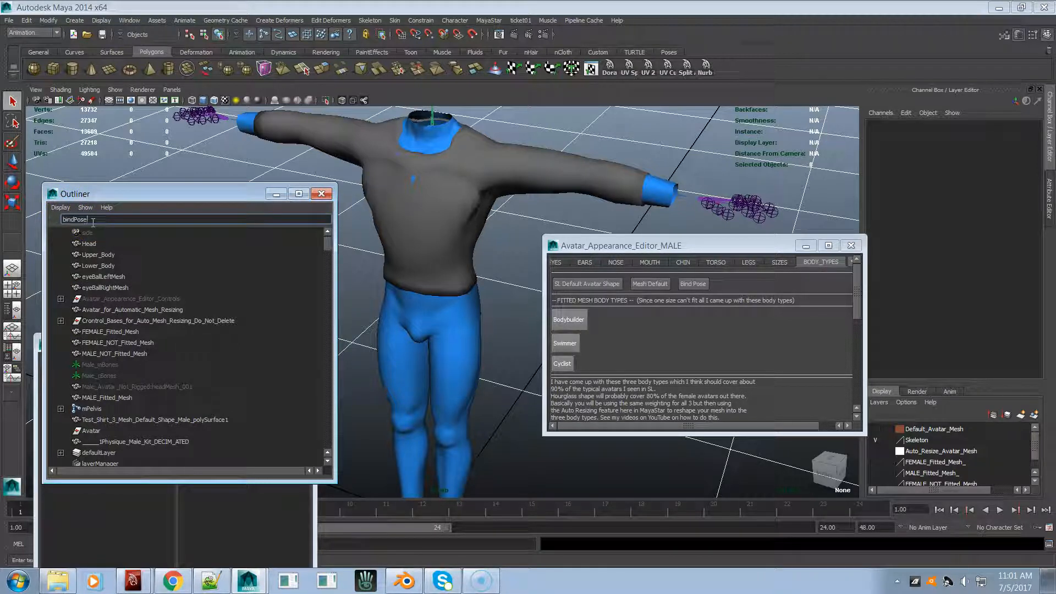
text(bindPose*)
key(Return)
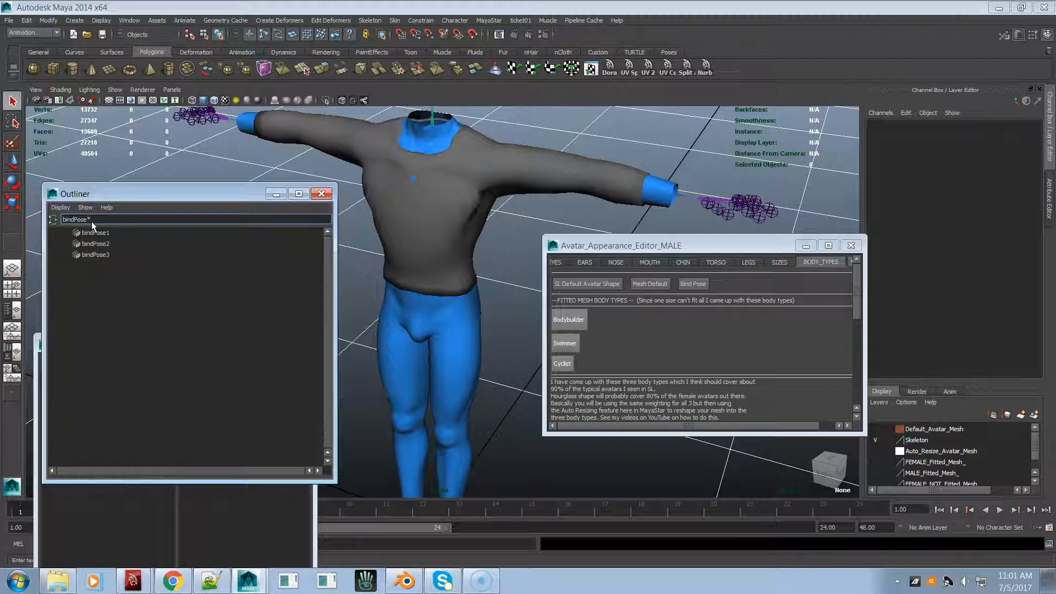
drag(92, 254, 100, 249)
key(Delete)
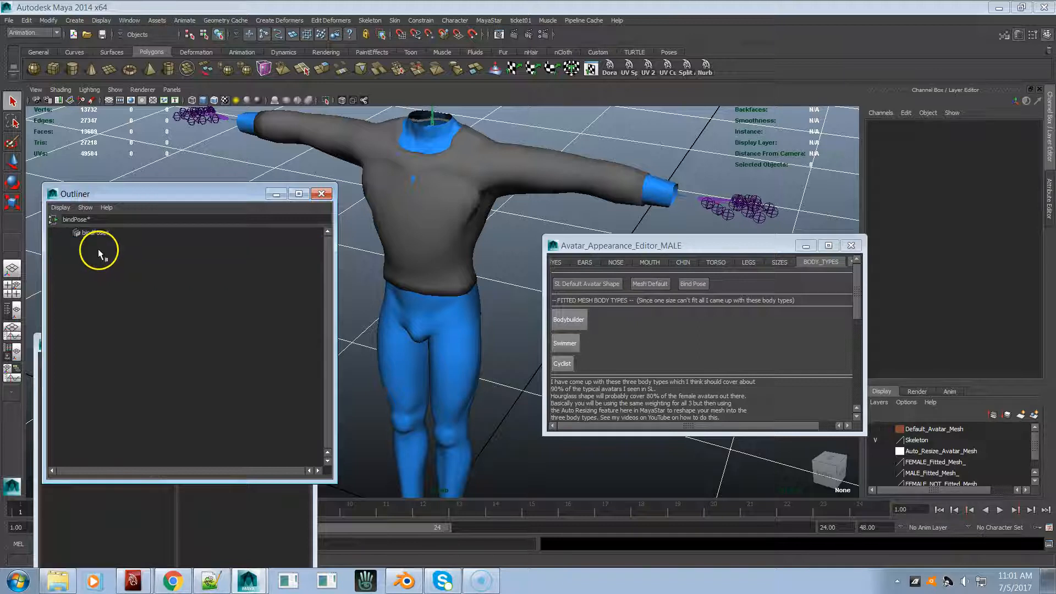
- Return the skeleton to its bind pose and rotate the mShoulderLeft joint to about -88 degrees in X to test the sleeve
click(487, 20)
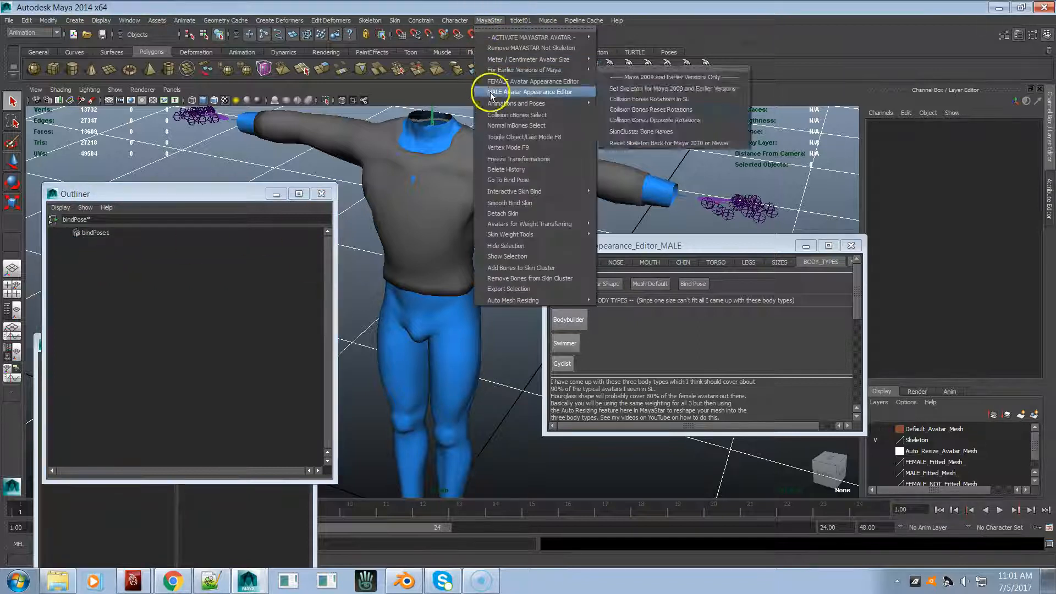
click(528, 184)
alt+drag(527, 187, 486, 197)
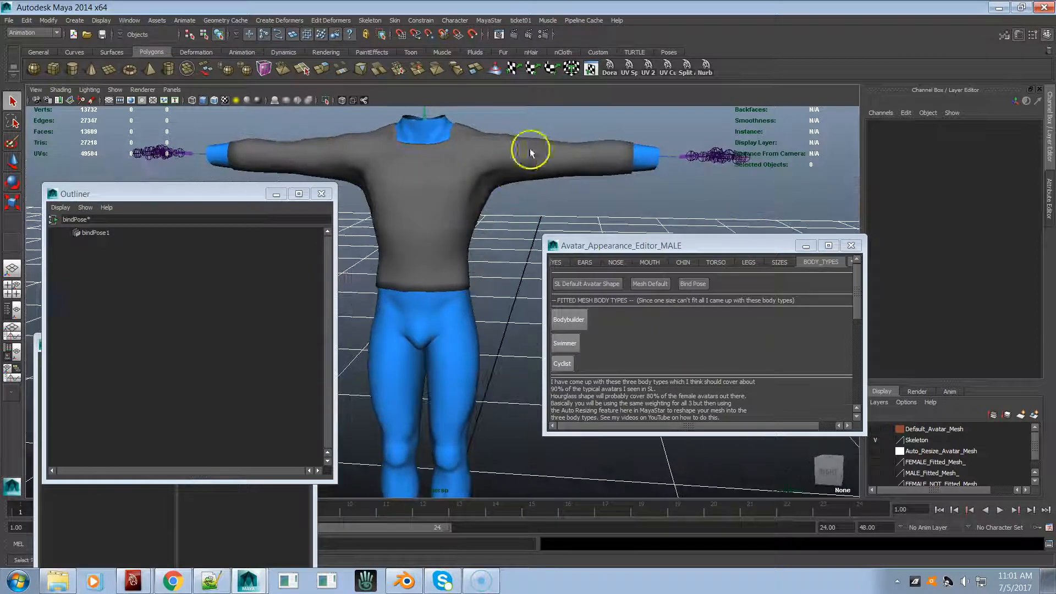
click(524, 195)
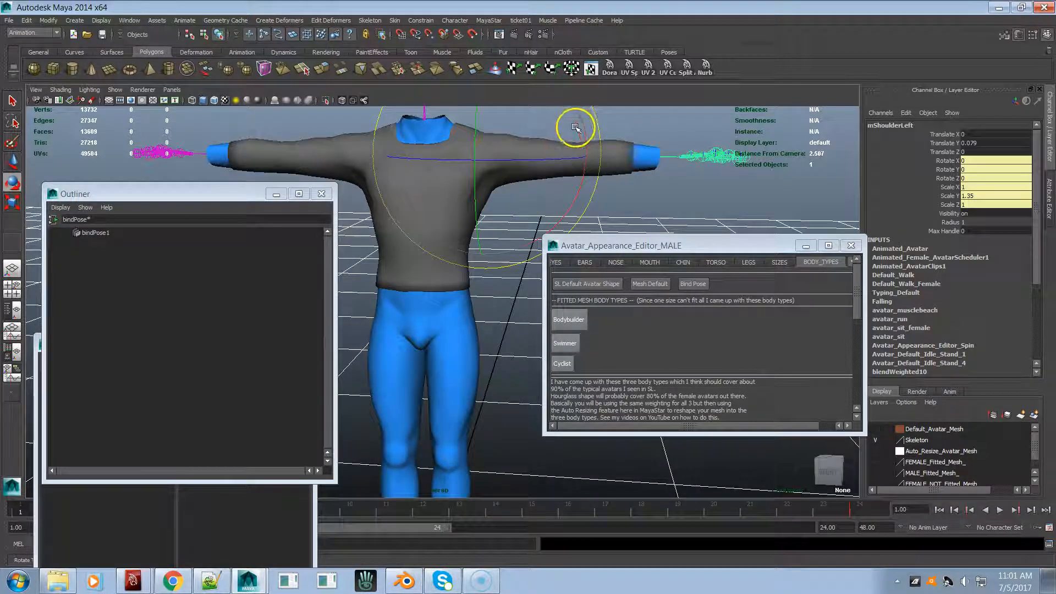
drag(580, 118, 524, 238)
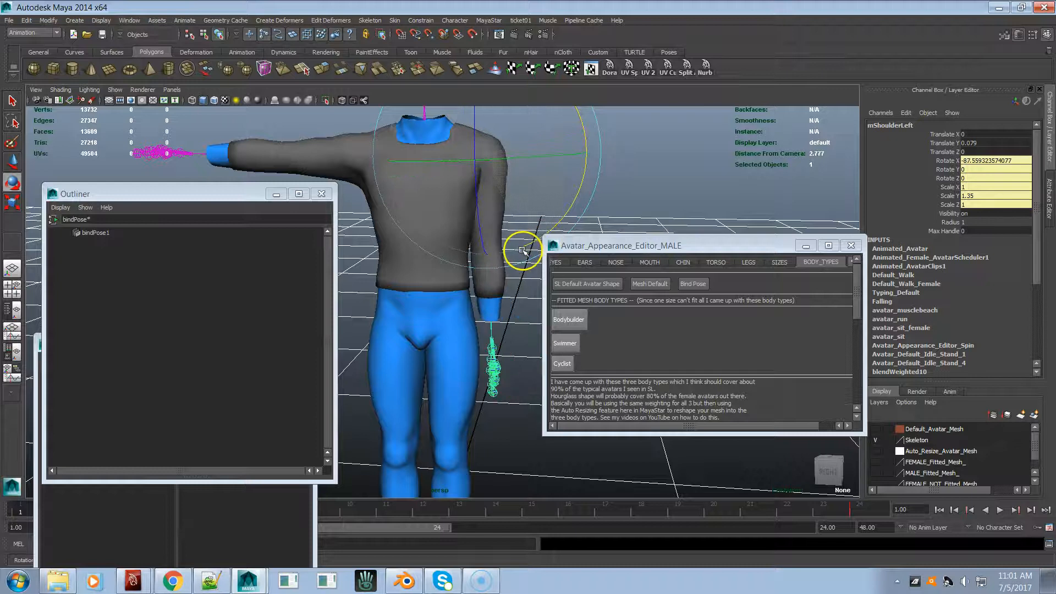
- Frame the shirt's upper body closely and turn on X-Ray shading for the viewport
alt+right_drag(360, 190, 487, 236)
alt+middle_drag(487, 236, 479, 286)
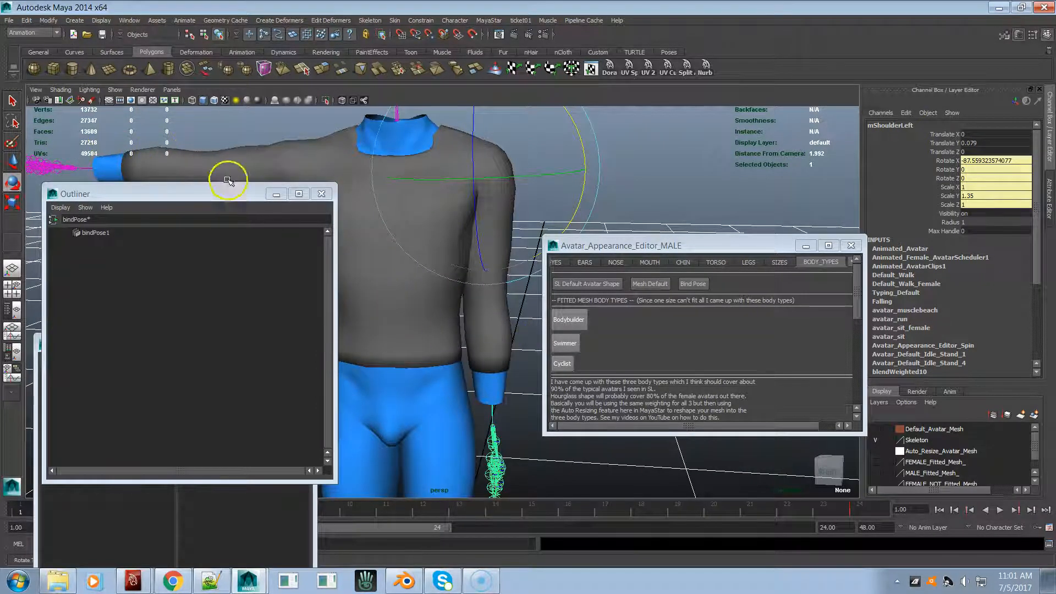
click(63, 90)
click(70, 202)
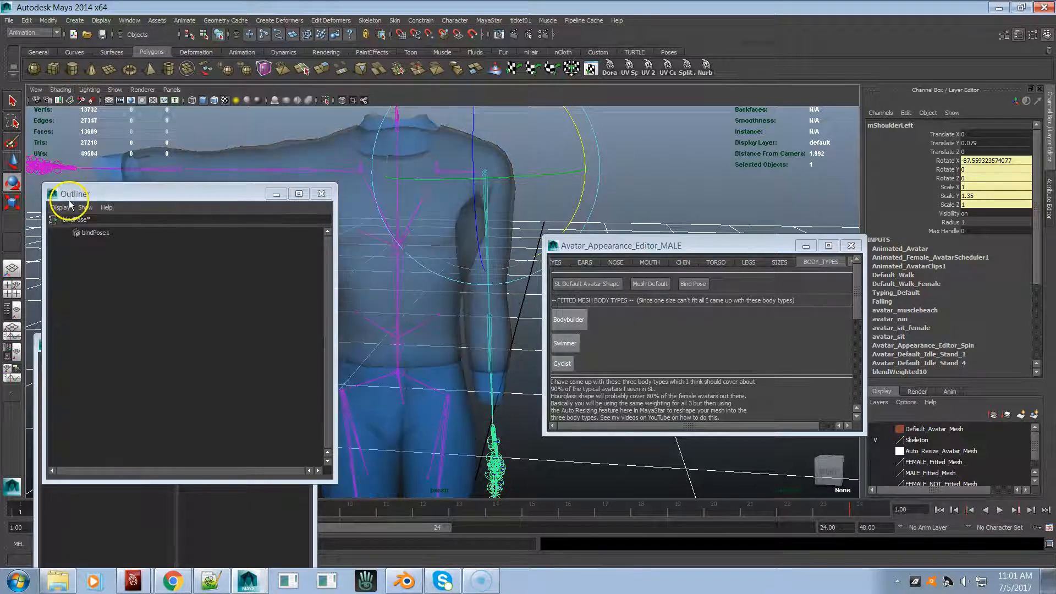
- Examine how the shirt fits over the body at the lowered left shoulder and sleeve, selecting the shirt to show its wireframe
alt+drag(330, 219, 483, 269)
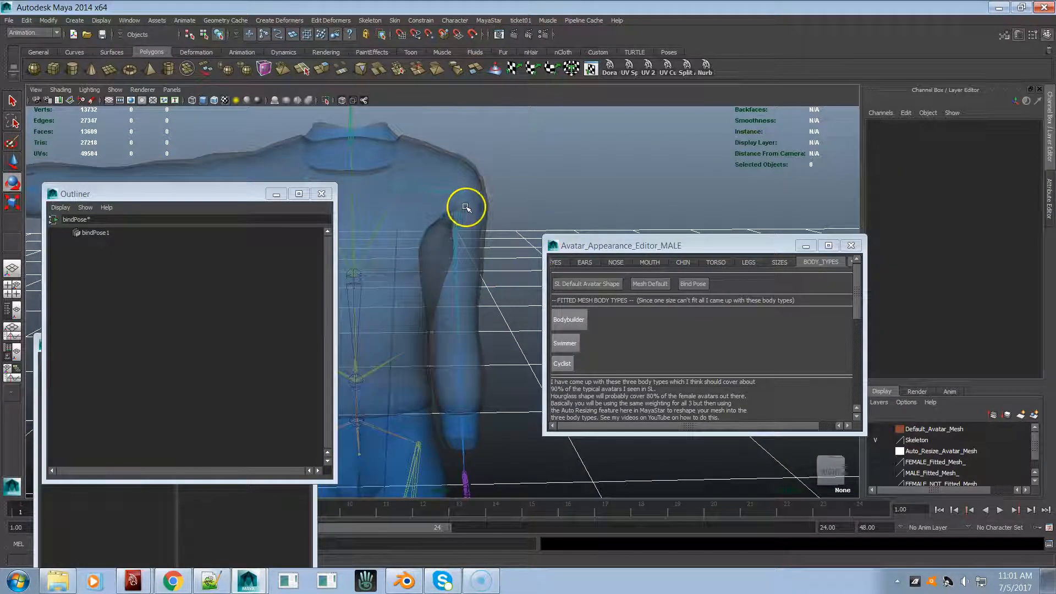
click(553, 189)
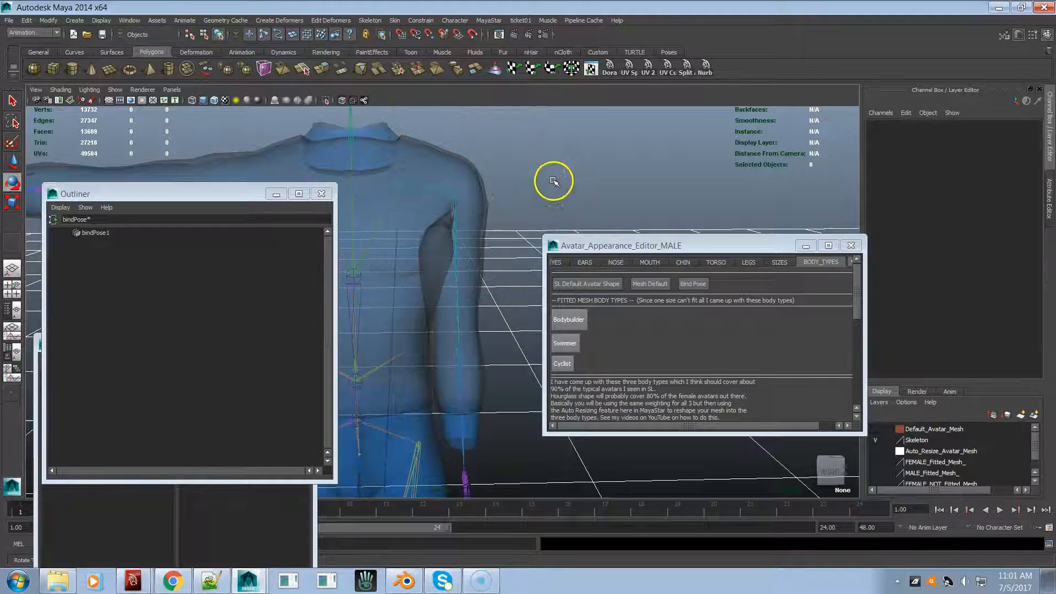
alt+drag(494, 209, 491, 209)
drag(540, 135, 556, 184)
click(585, 177)
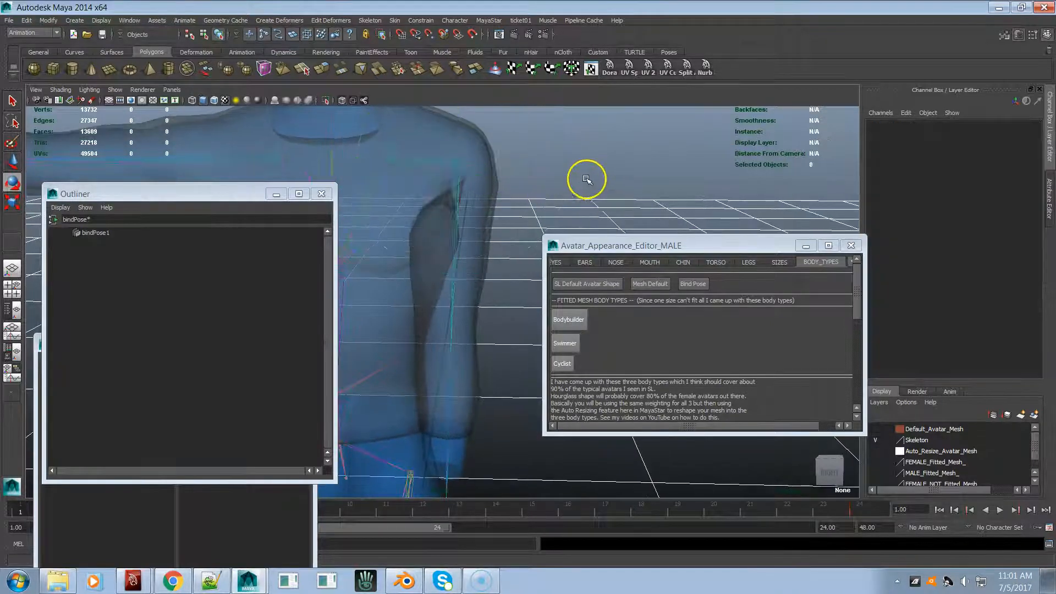
click(498, 179)
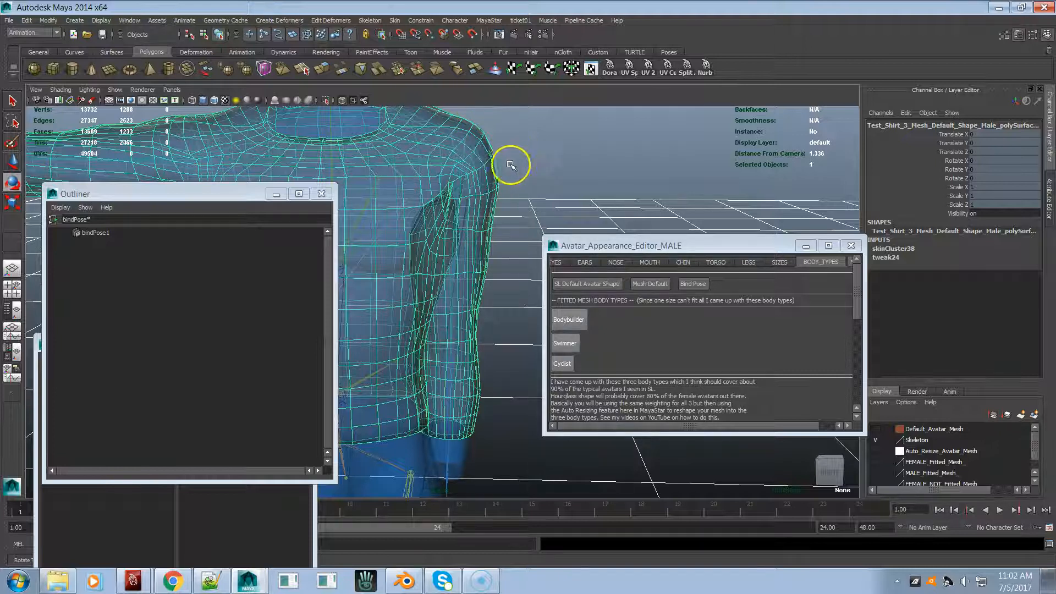
click(496, 202)
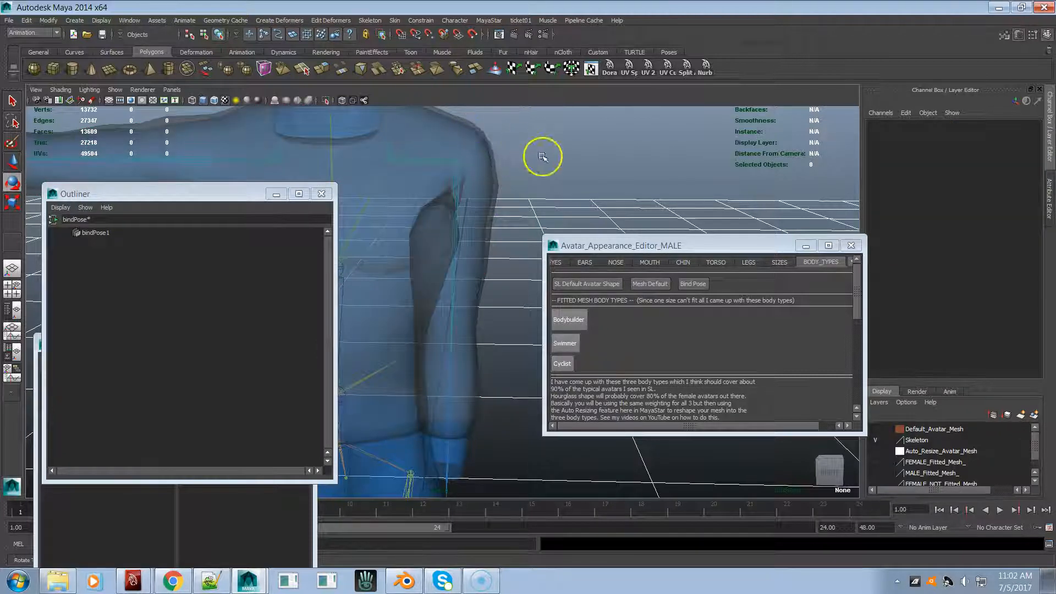
click(497, 195)
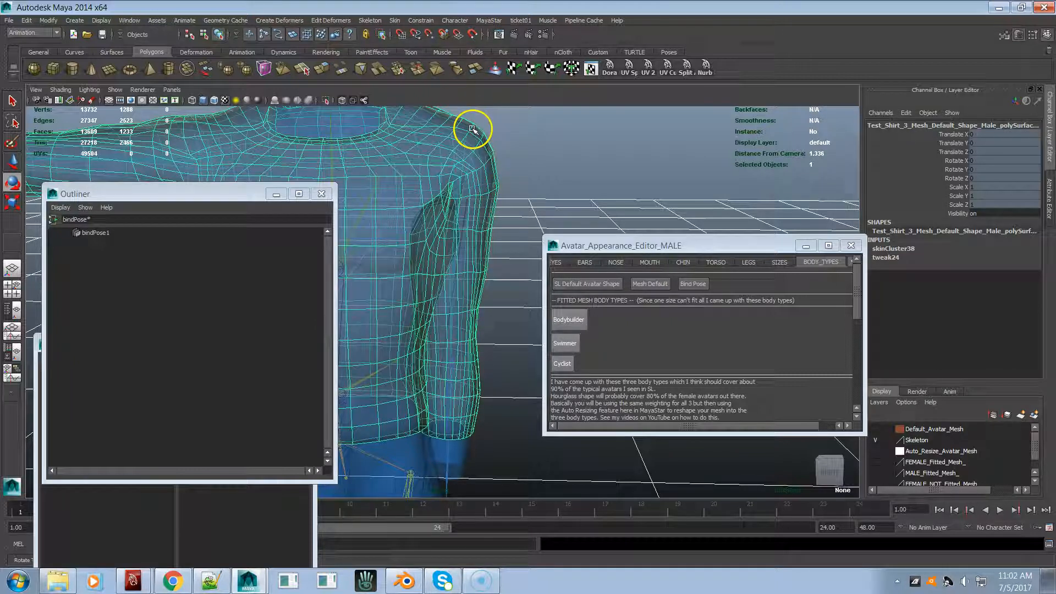
mouse_move(491, 196)
alt+mouse_down()
mouse_move(271, 189)
mouse_move(486, 197)
alt+mouse_up()
alt+right_drag(486, 197, 269, 147)
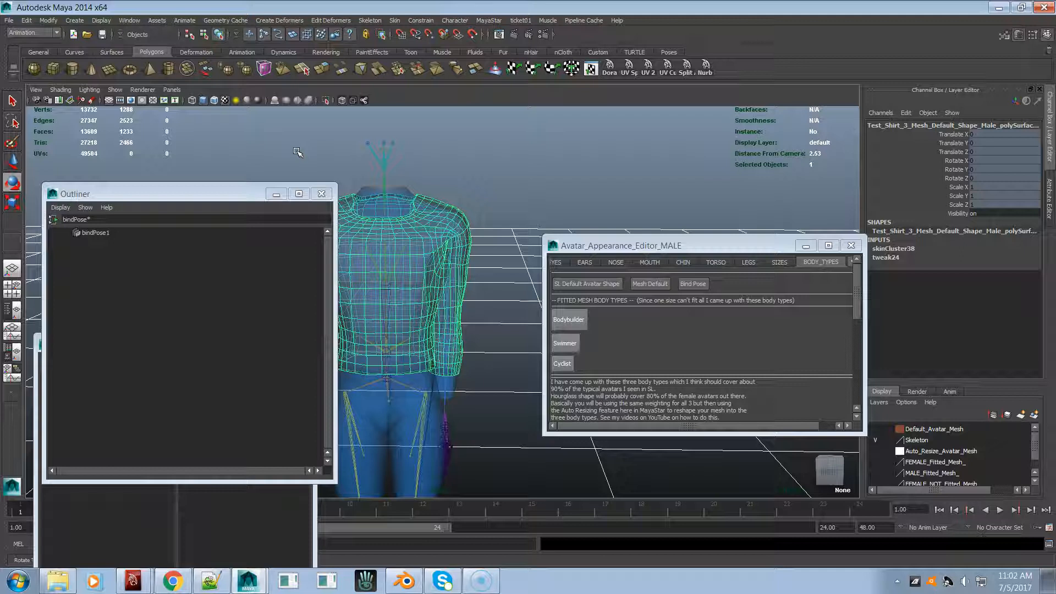
alt+drag(387, 211, 448, 238)
alt+right_drag(448, 238, 530, 259)
alt+drag(423, 237, 420, 235)
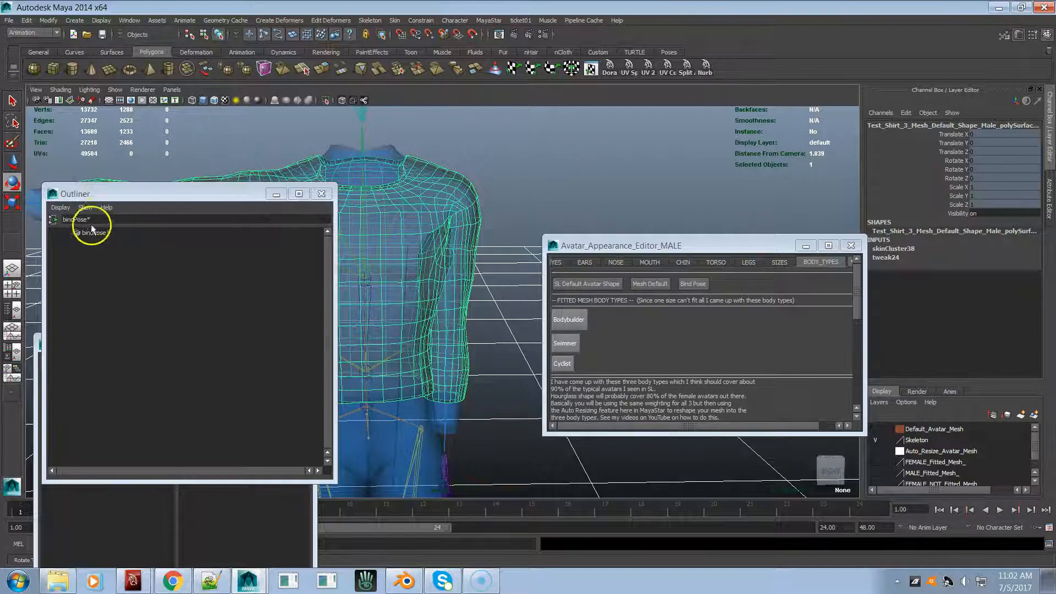
- Clear the Outliner filter and set Translate Y of Male_mBones and Male_cBones to 0
click(57, 222)
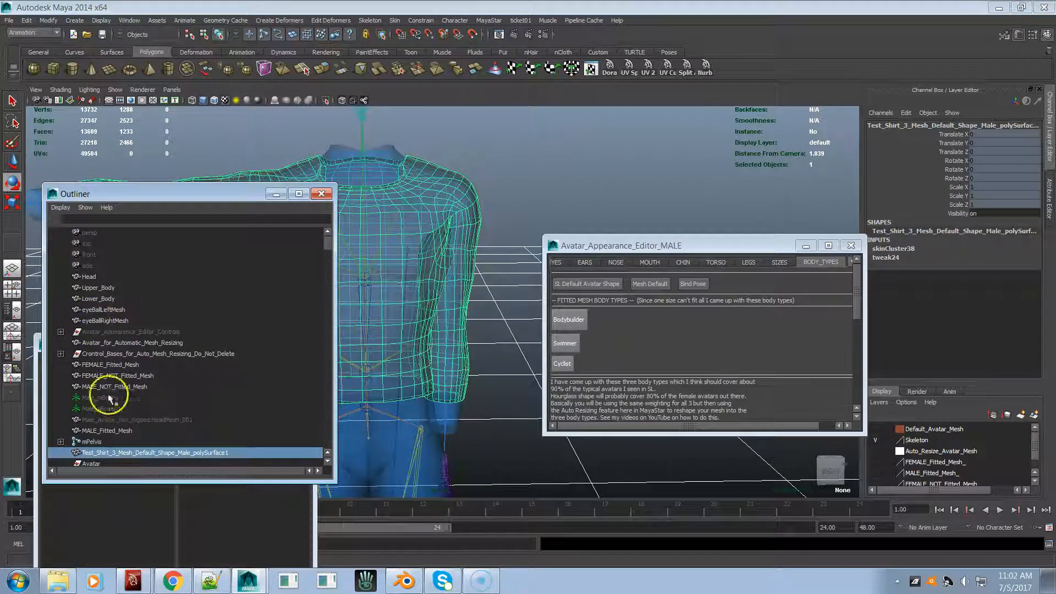
click(118, 398)
shift+click(118, 409)
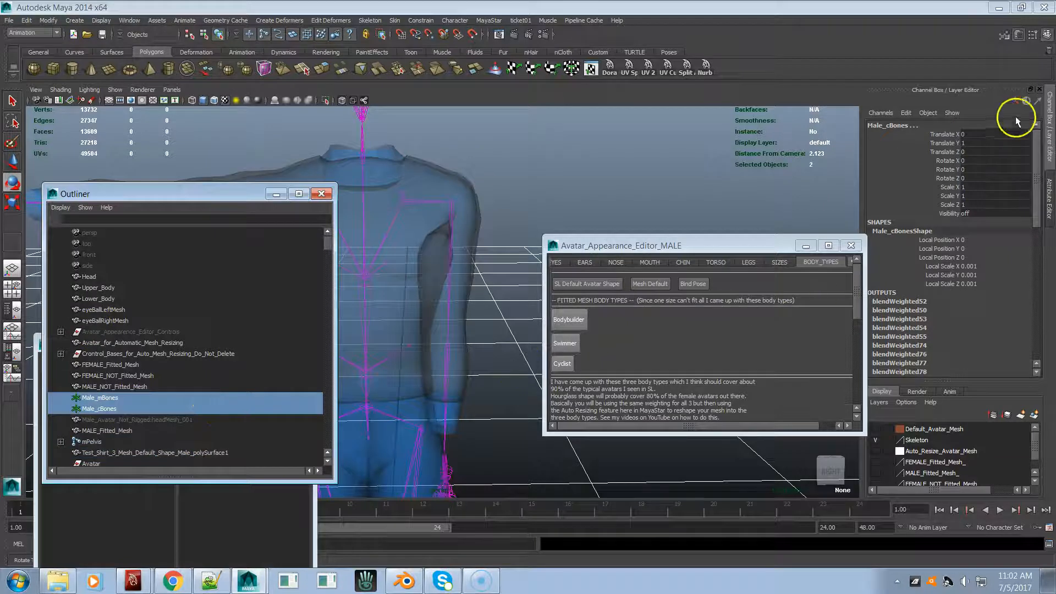
double_click(976, 143)
text(0)
key(Return)
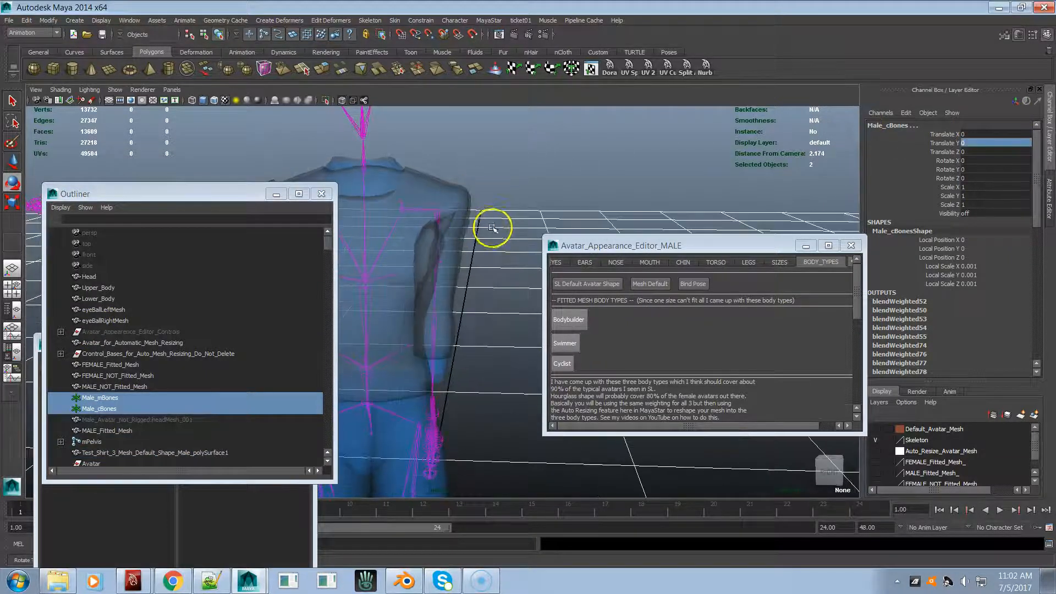
- Try rotating the mShoulderLeft joint to about -78 degrees in X and check the sleeve from several angles
click(428, 238)
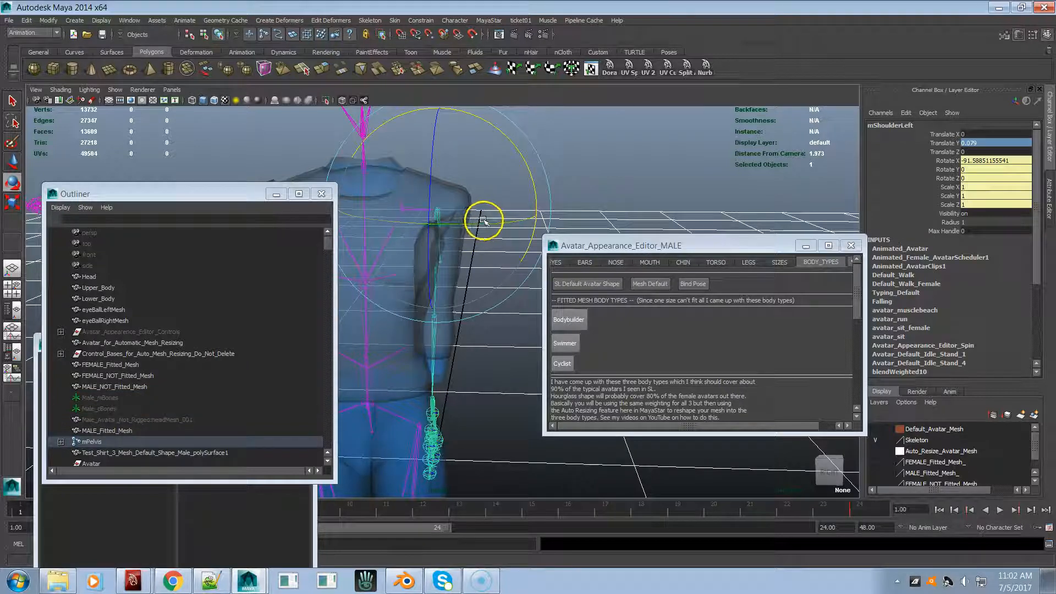
drag(528, 180, 520, 156)
alt+right_drag(485, 189, 633, 208)
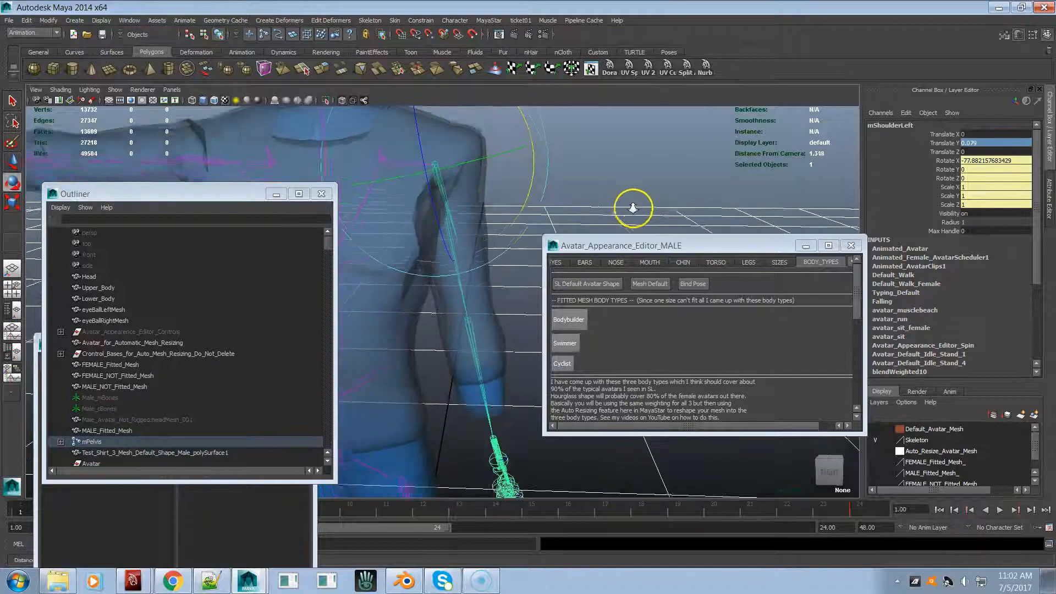
alt+drag(482, 136, 452, 160)
- Undo the shoulder rotation and the Translate Y change on Male_mBones and Male_cBones
key(ctrl+z)
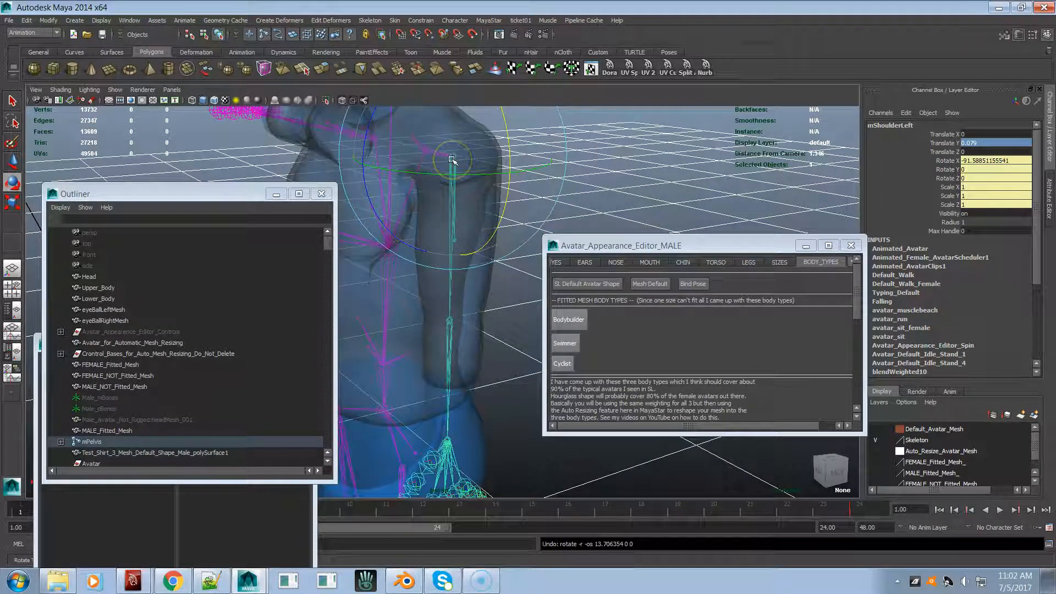
key(ctrl+z)
key(ctrl+z)
alt+drag(420, 158, 519, 144)
scroll(372, 203, down, 5)
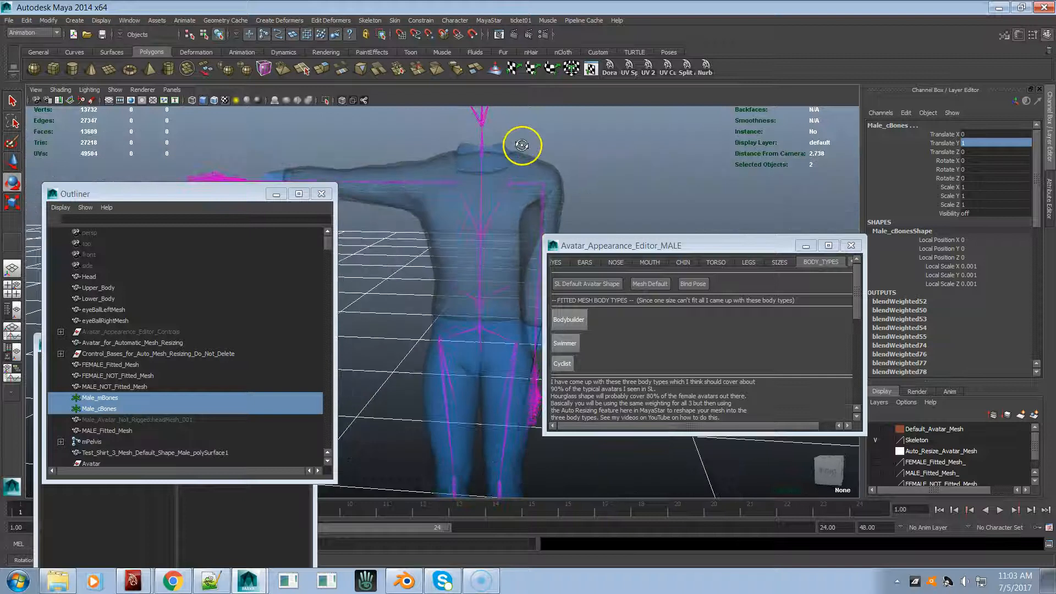
- Rotate mShoulderLeft to about -72 degrees in X and scrub the timeline to frame 21 to check the shirt's deformation
click(538, 211)
drag(626, 169, 618, 127)
alt+drag(429, 195, 422, 201)
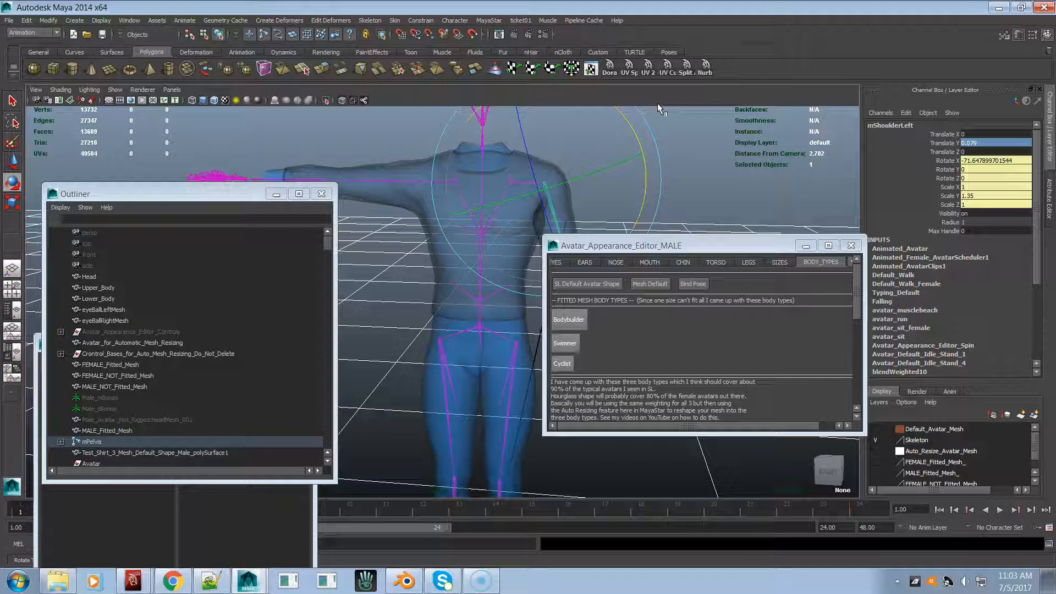
alt+drag(514, 184, 478, 189)
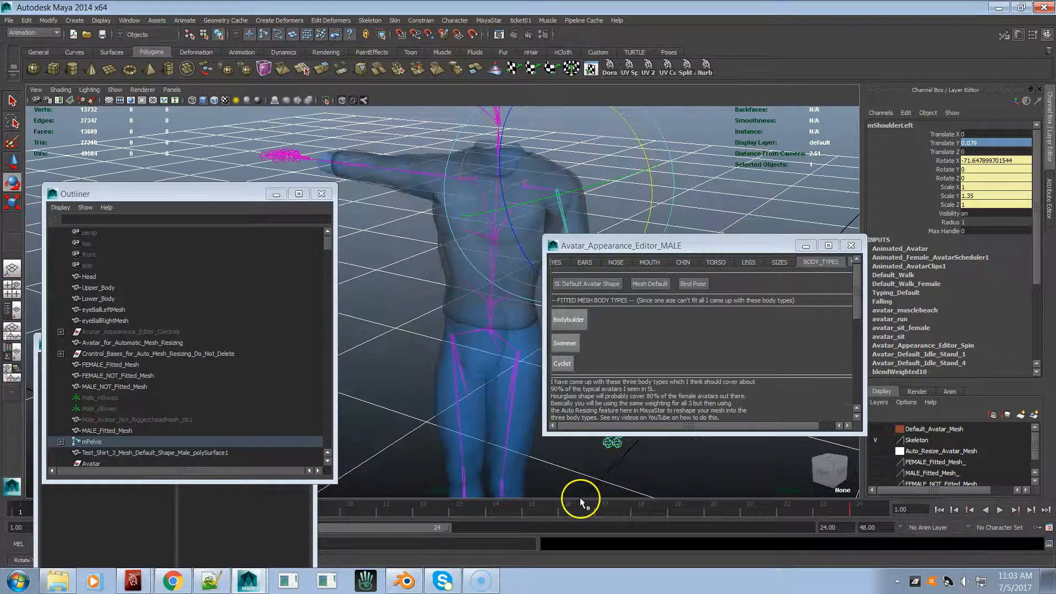
drag(626, 511, 768, 513)
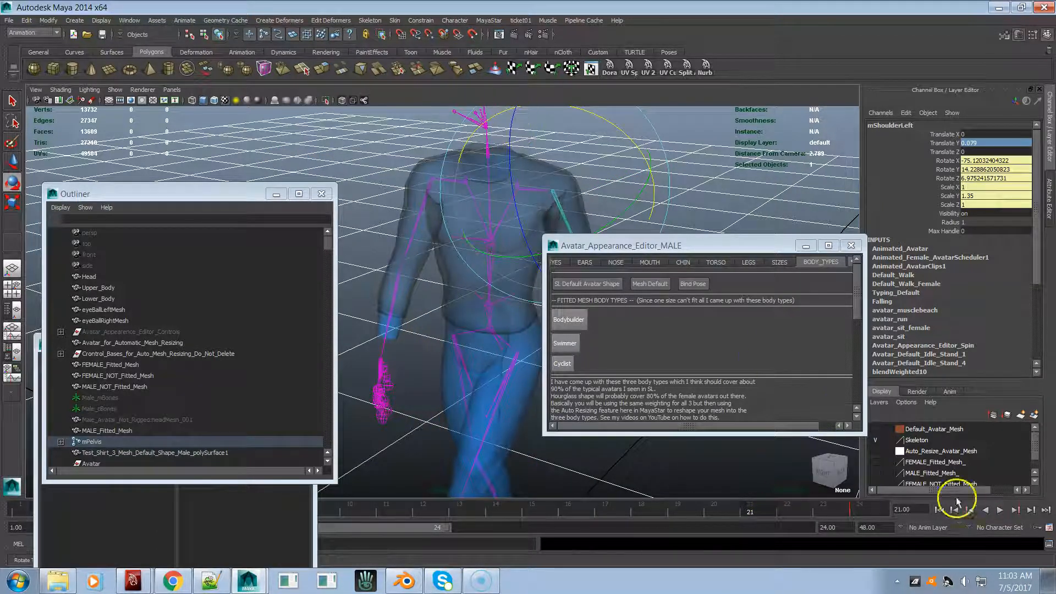
- Play an avatar animation from MayaStar's Animations and Poses and move the Avatar_Appearance_Editor_MALE window away from the body
click(482, 20)
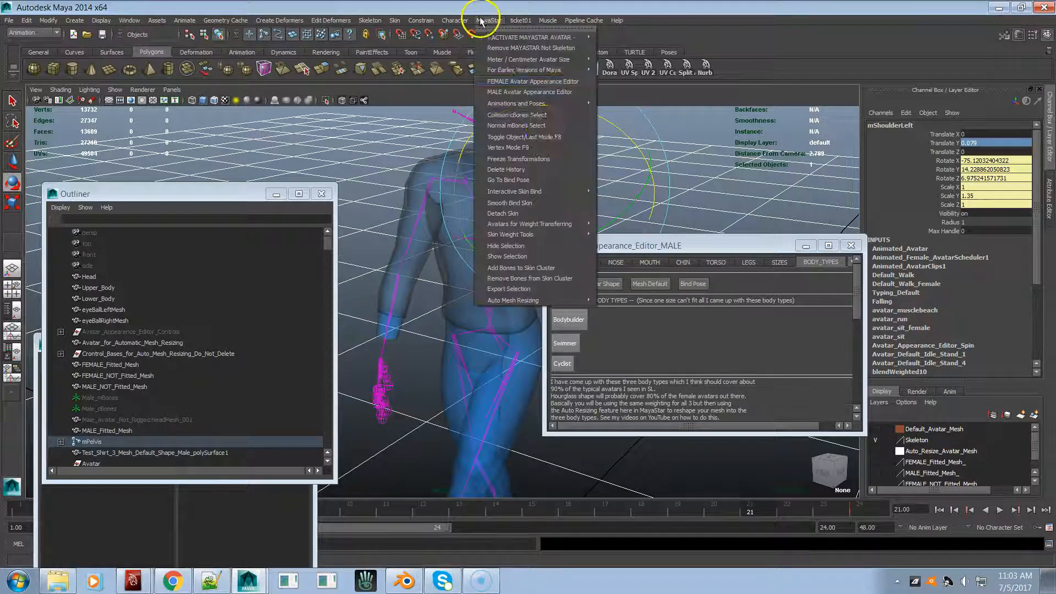
mouse_move(550, 104)
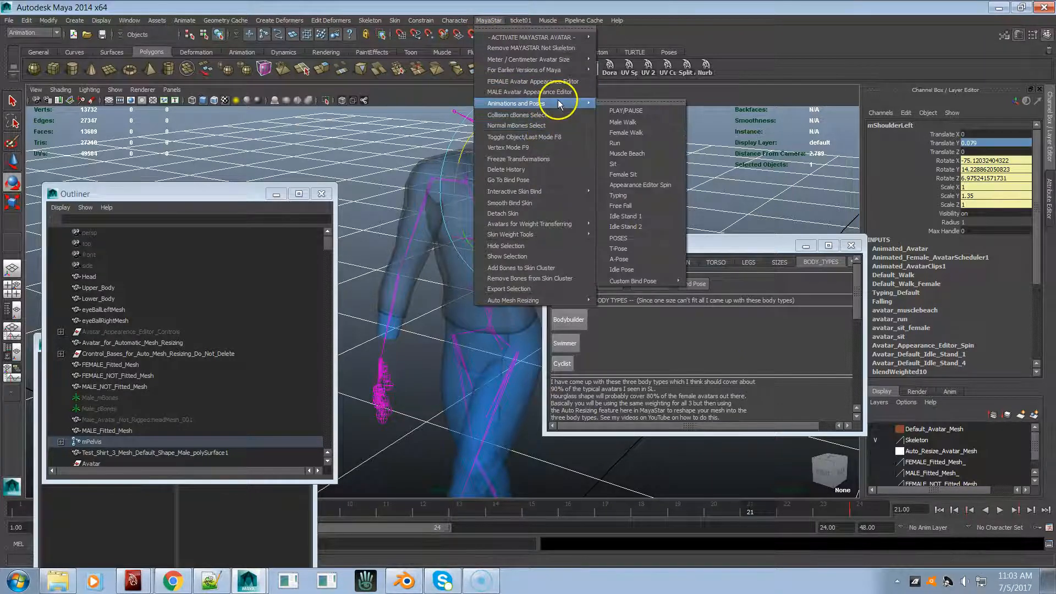
click(626, 110)
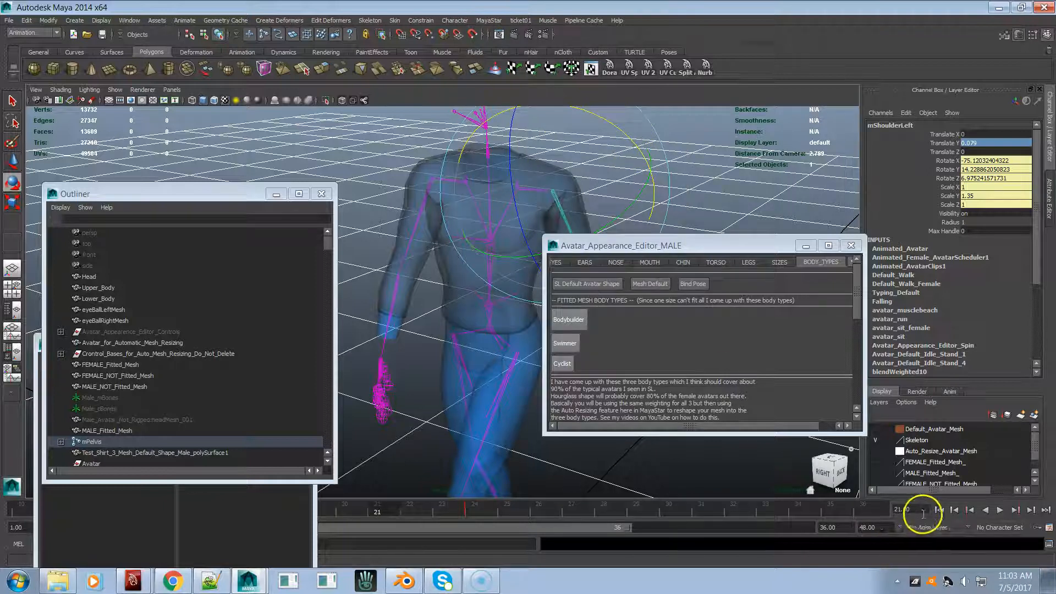
click(1000, 510)
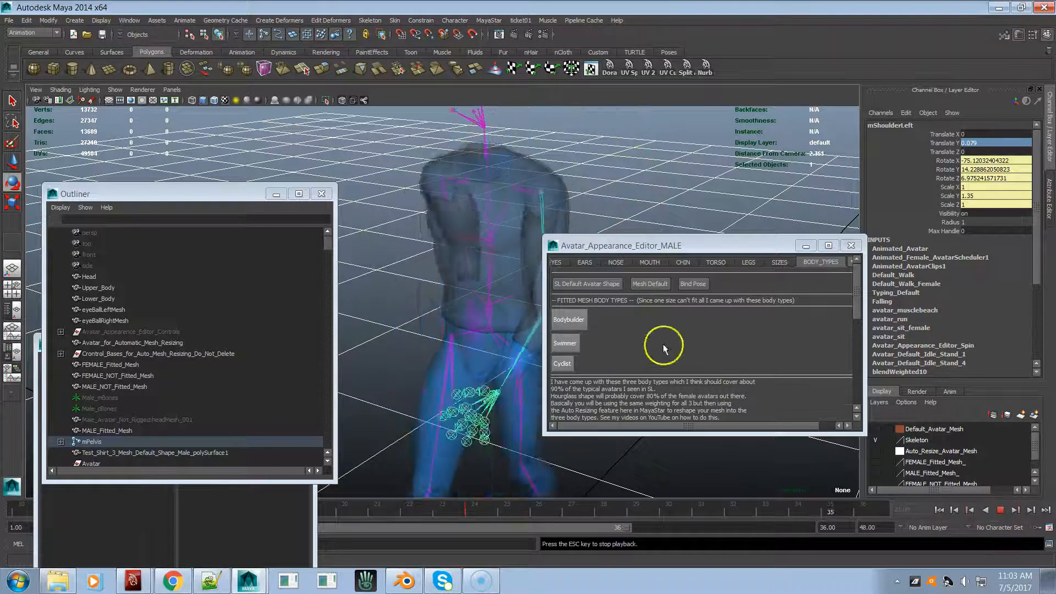
click(613, 248)
drag(614, 248, 704, 250)
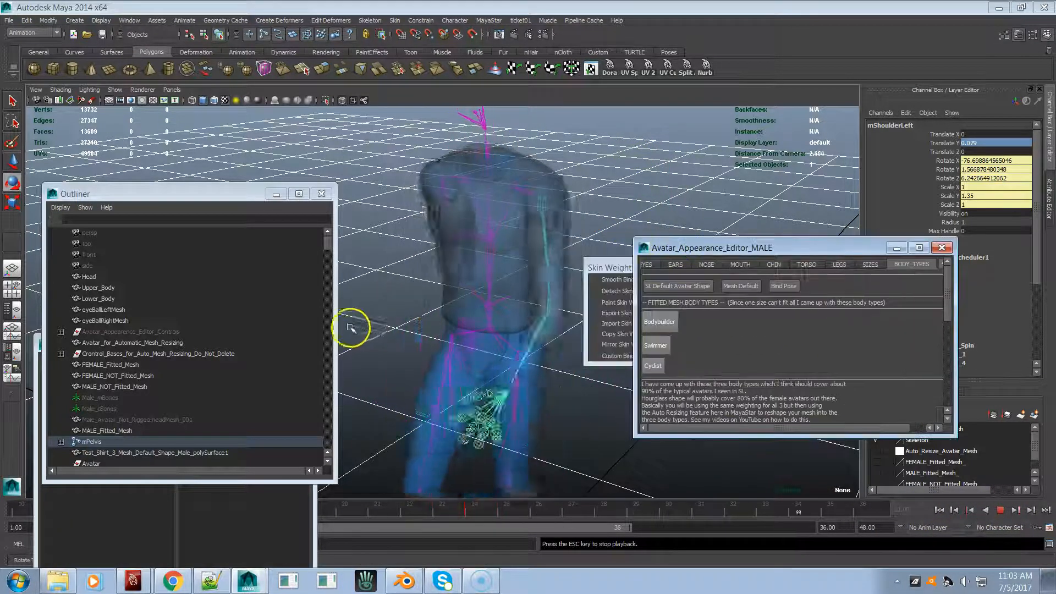
- Preview the Bodybuilder, Swimmer, Cyclist, Mesh Default and SL Default Avatar Shape body types on the moving avatar
click(663, 322)
click(654, 347)
click(653, 365)
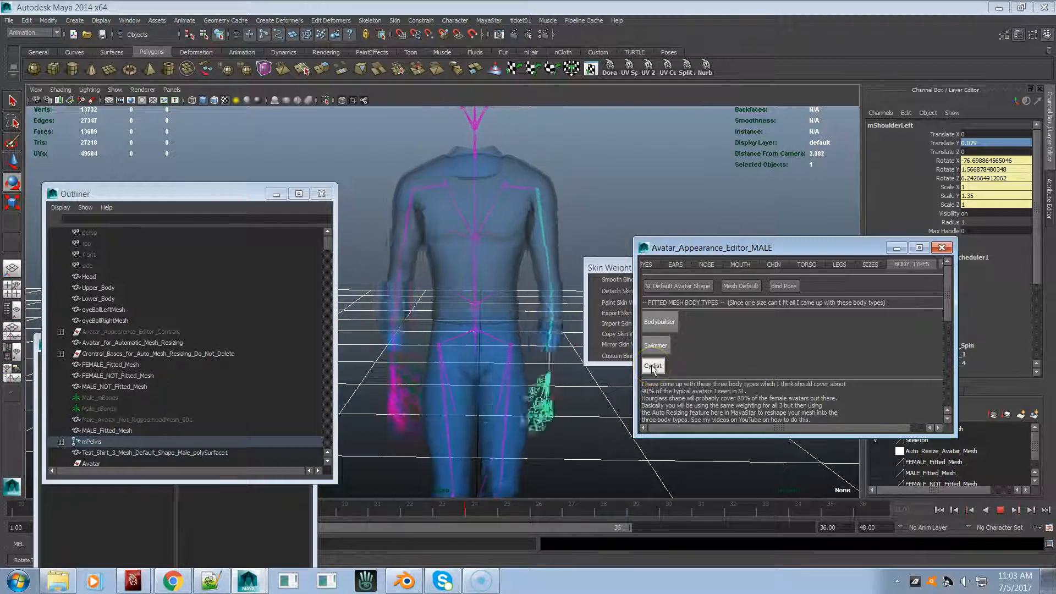
alt+drag(494, 356, 437, 362)
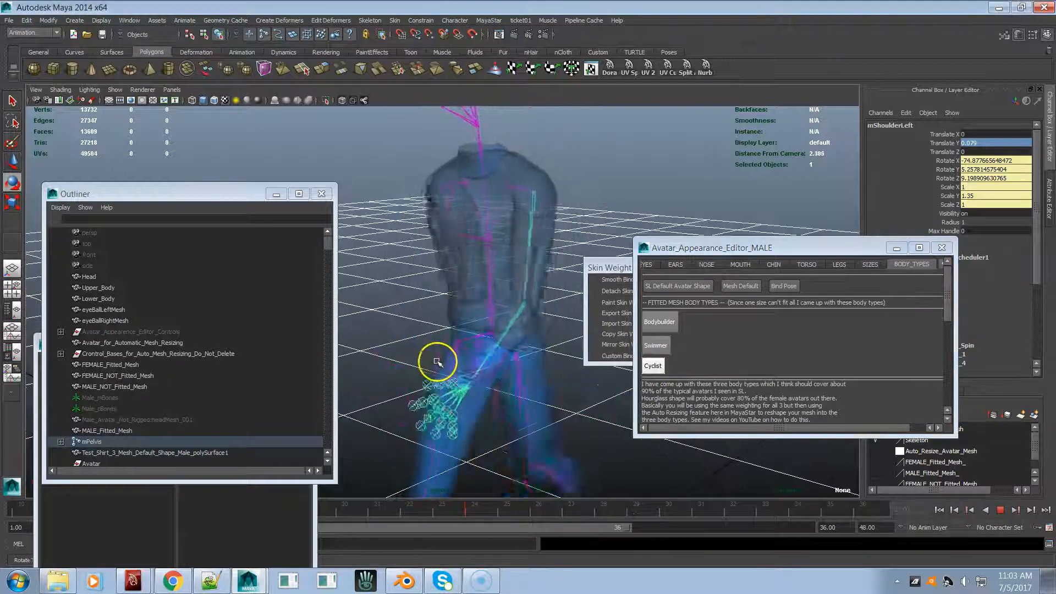
click(659, 322)
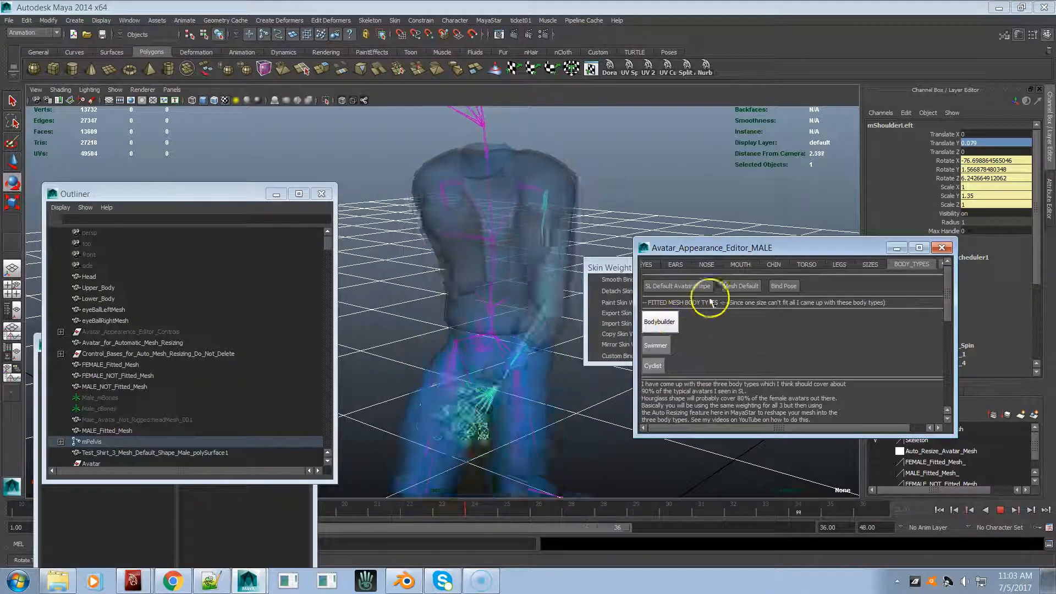
click(738, 288)
click(692, 287)
alt+drag(543, 306, 467, 373)
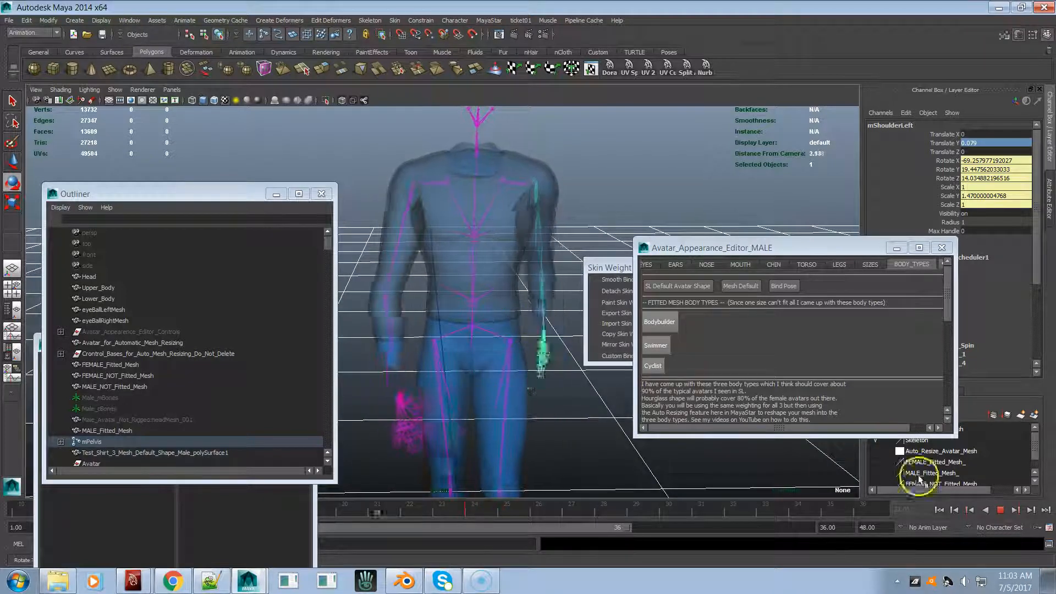
- Stop the playback, return the avatar to its bind pose, and compare the SL Default Avatar Shape with Mesh Default
click(1001, 510)
click(776, 286)
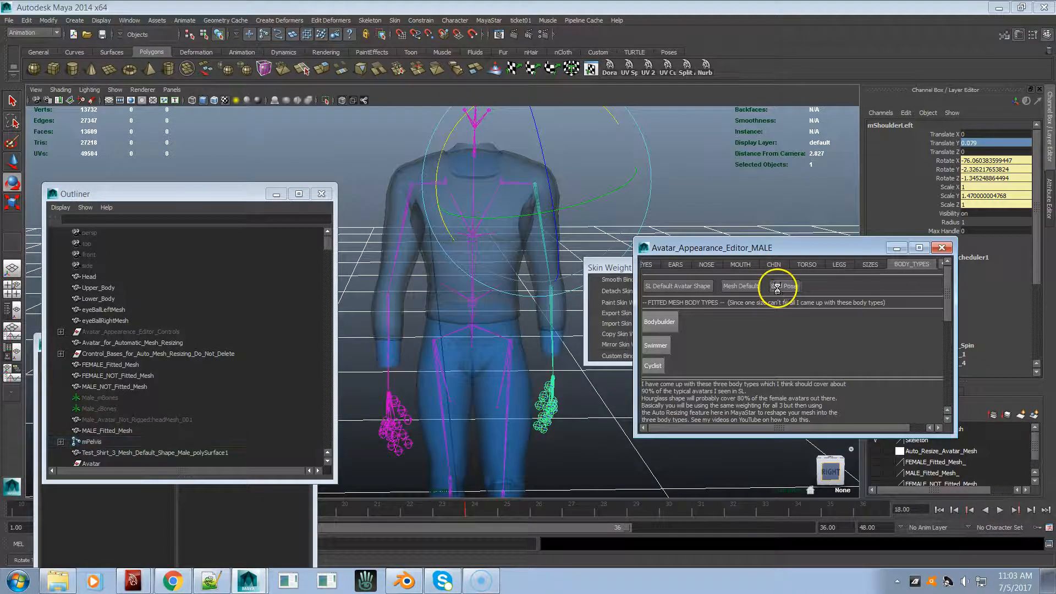
click(664, 286)
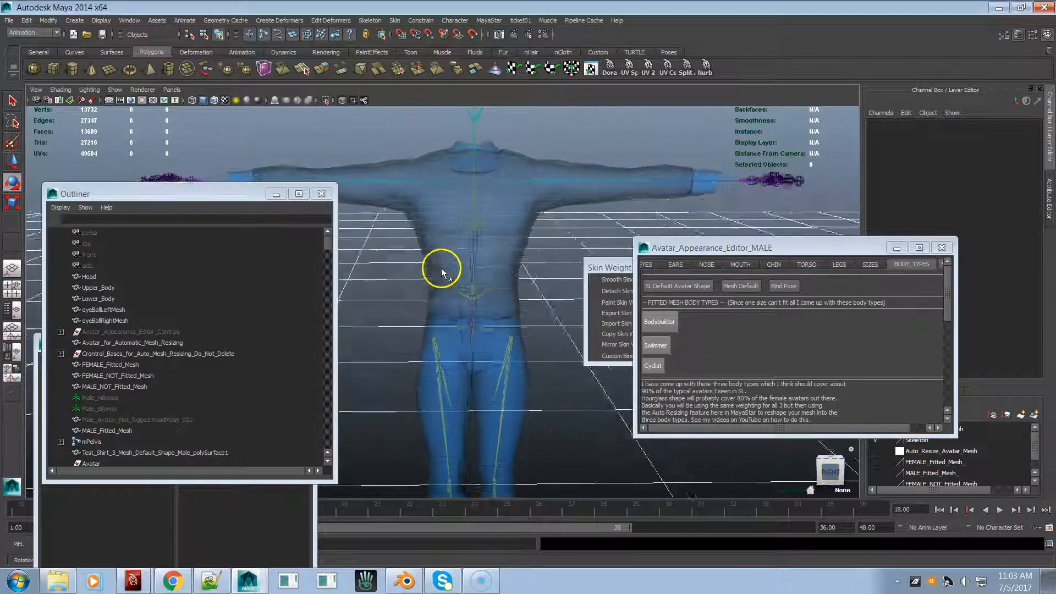
click(752, 287)
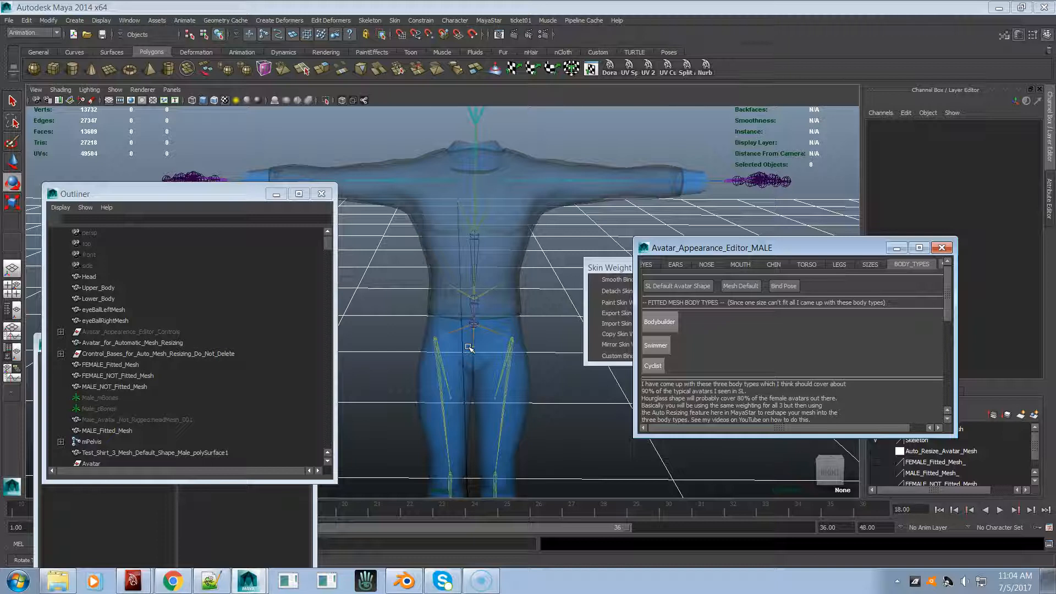
- Switch to Blender and load the Avastar appearance sliders for the Slink Physique male avatar
key(alt+Tab)
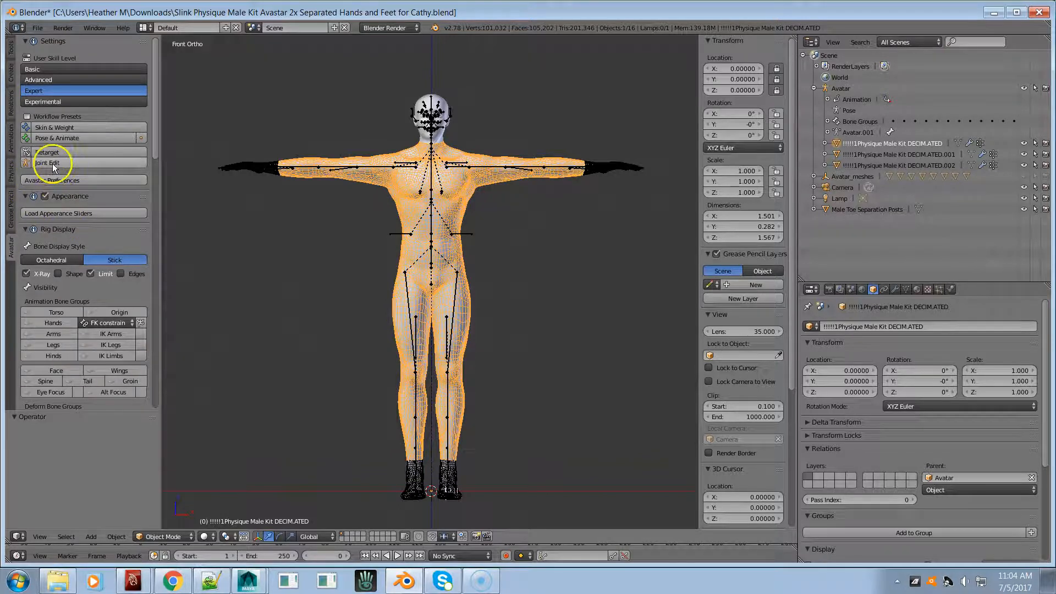
click(90, 214)
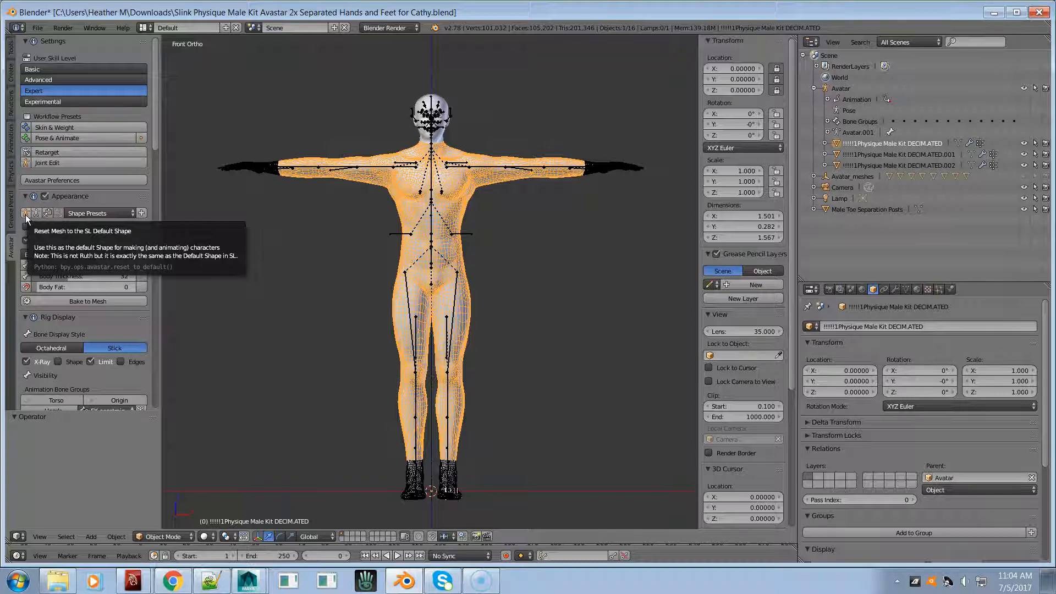
click(36, 216)
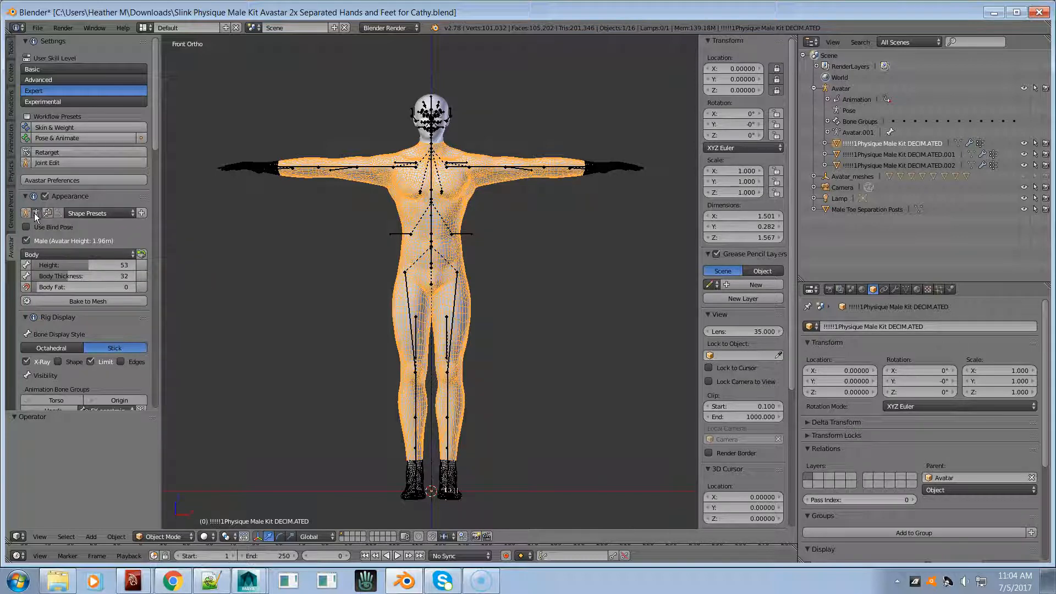
- Apply Avastar's Neutral Shape to the Slink Physique male avatar
click(35, 214)
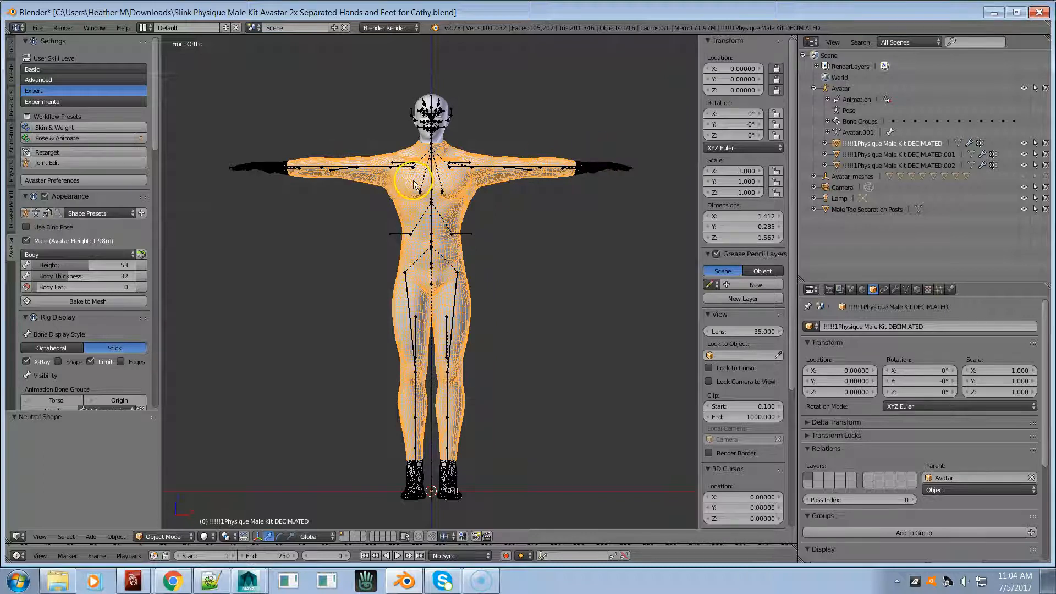
mouse_move(552, 365)
middle_down()
mouse_move(496, 378)
mouse_move(537, 370)
middle_up()
- Switch to Maya and compare the SL Default Avatar Shape with Mesh Default on the shirt-wearing avatar, ending on Mesh Default
key(alt+Tab)
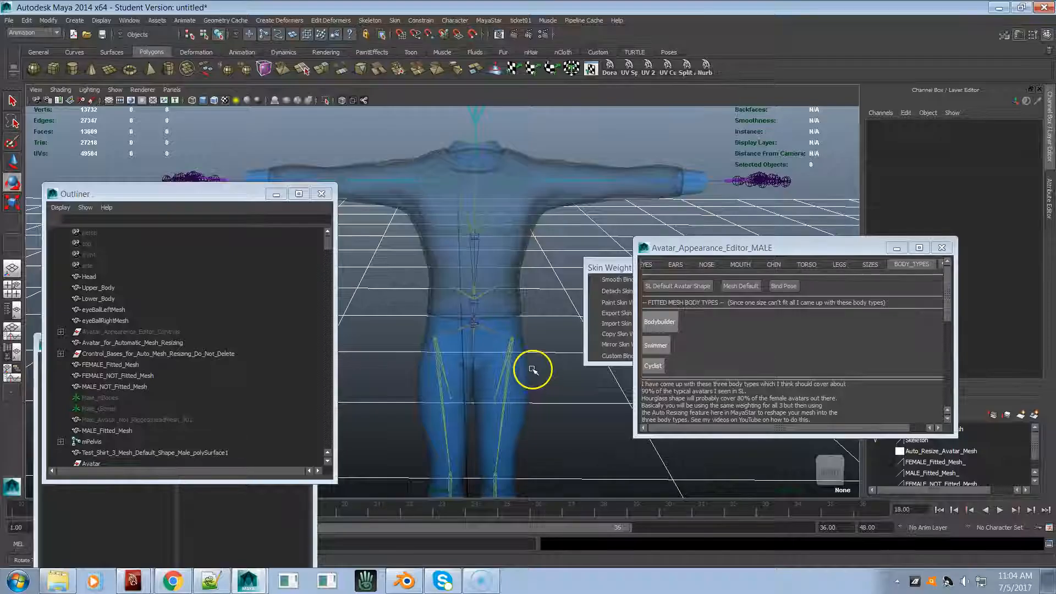
click(741, 286)
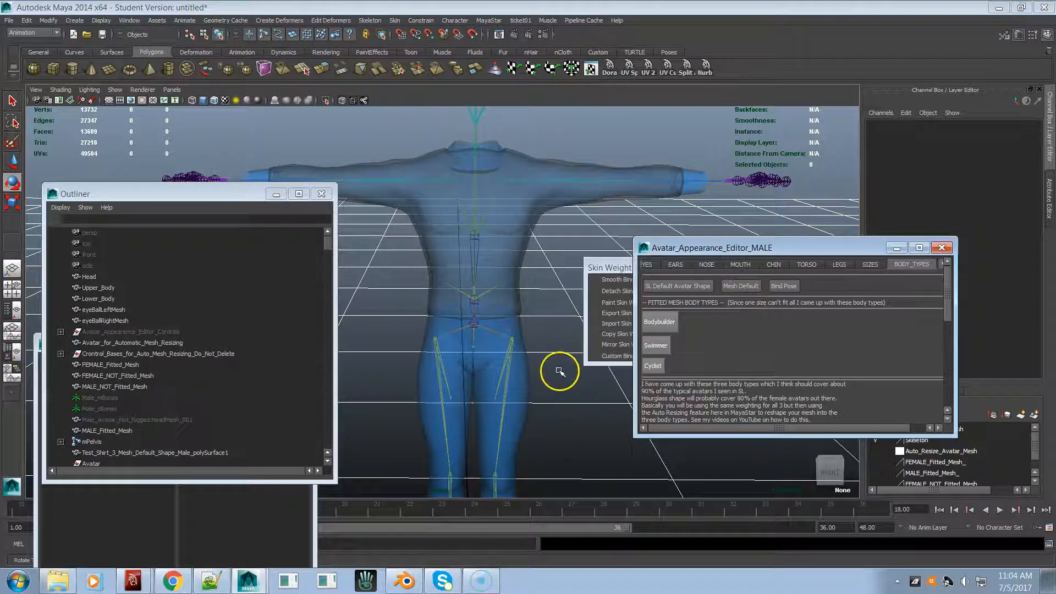
click(682, 286)
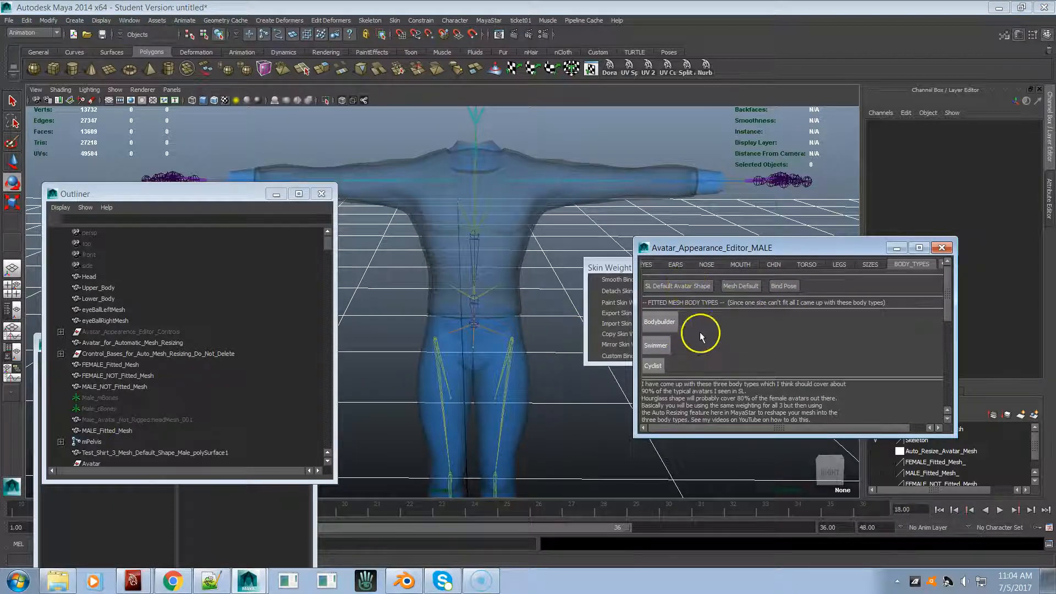
click(734, 288)
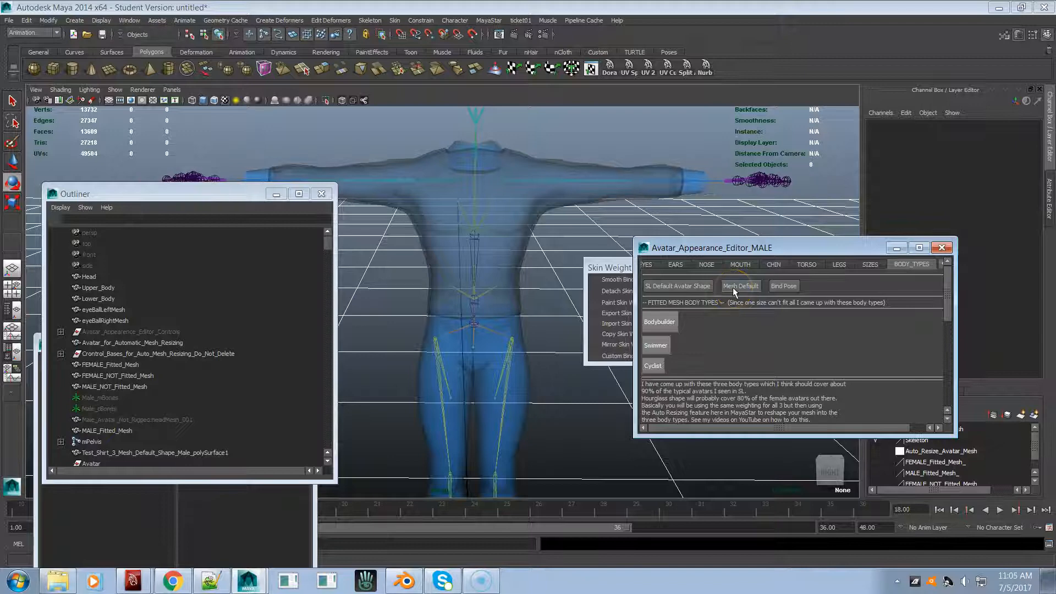
- Switch to Blender and compare Avastar's default shape with the Neutral Shape on the Slink Physique male body
key(alt+Tab)
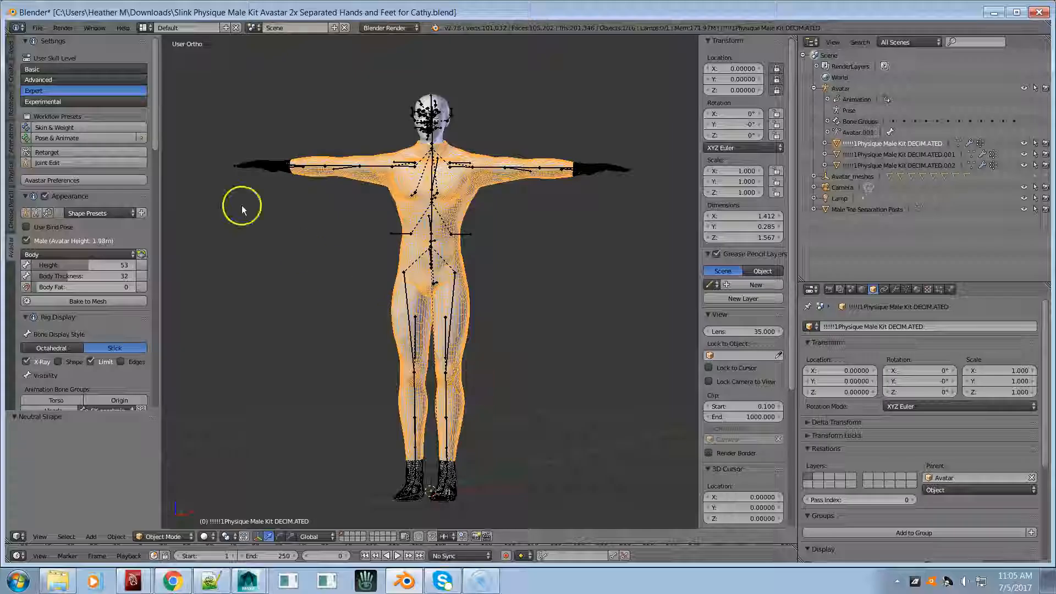
click(26, 214)
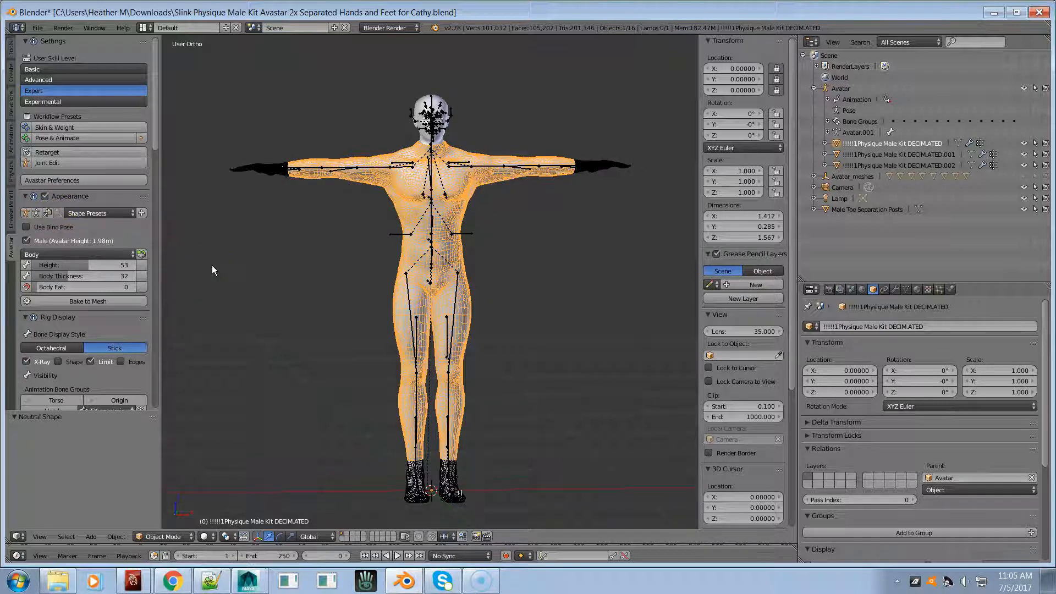
mouse_move(419, 299)
middle_down()
mouse_move(306, 302)
mouse_move(402, 299)
mouse_move(449, 282)
mouse_move(429, 291)
middle_up()
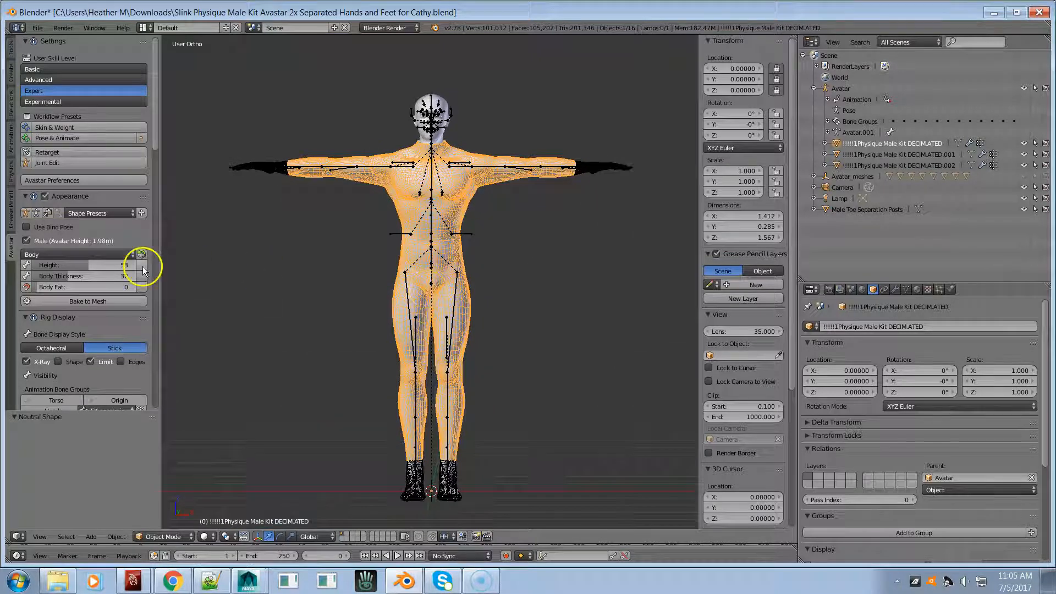
- Switch to Maya and inspect the shirt's fit over the Mesh Default body from the side and front, briefly selecting the shirt mesh
key(alt+Tab)
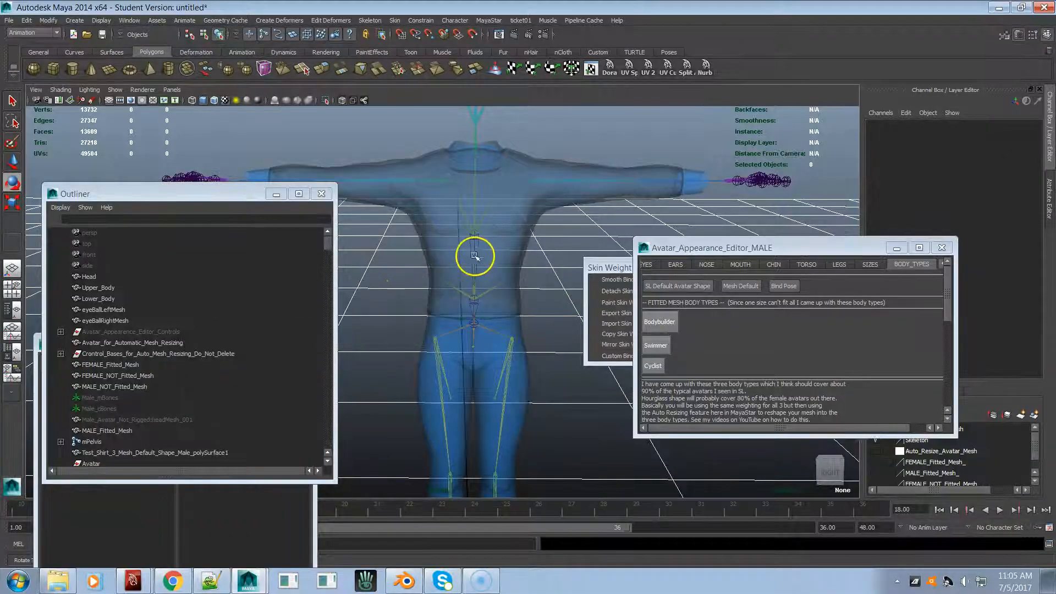
mouse_move(475, 255)
alt+mouse_down()
mouse_move(407, 269)
mouse_move(464, 263)
alt+mouse_up()
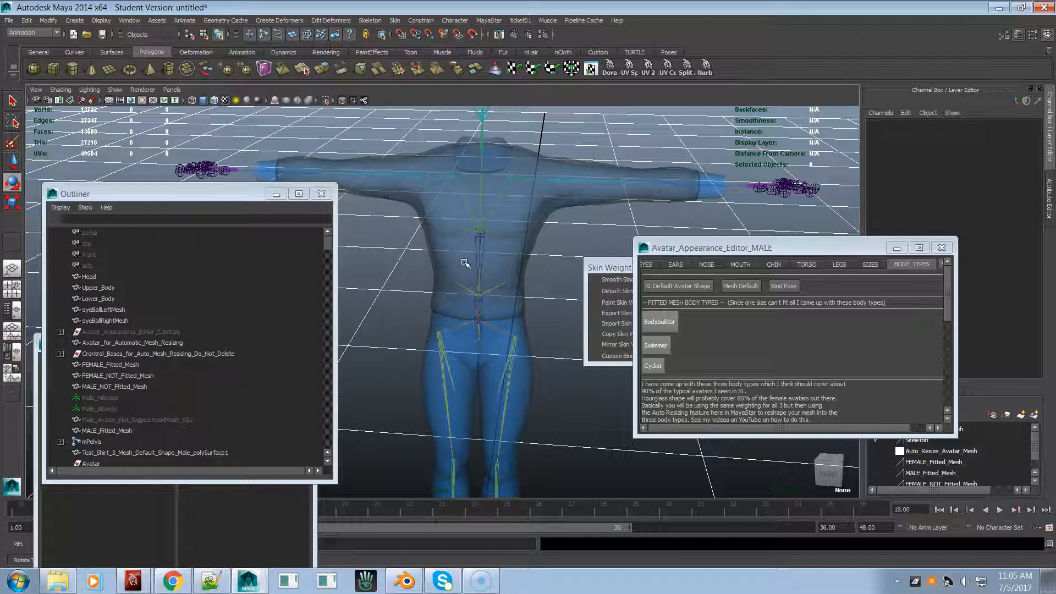
alt+drag(471, 260, 378, 245)
alt+right_drag(377, 246, 549, 266)
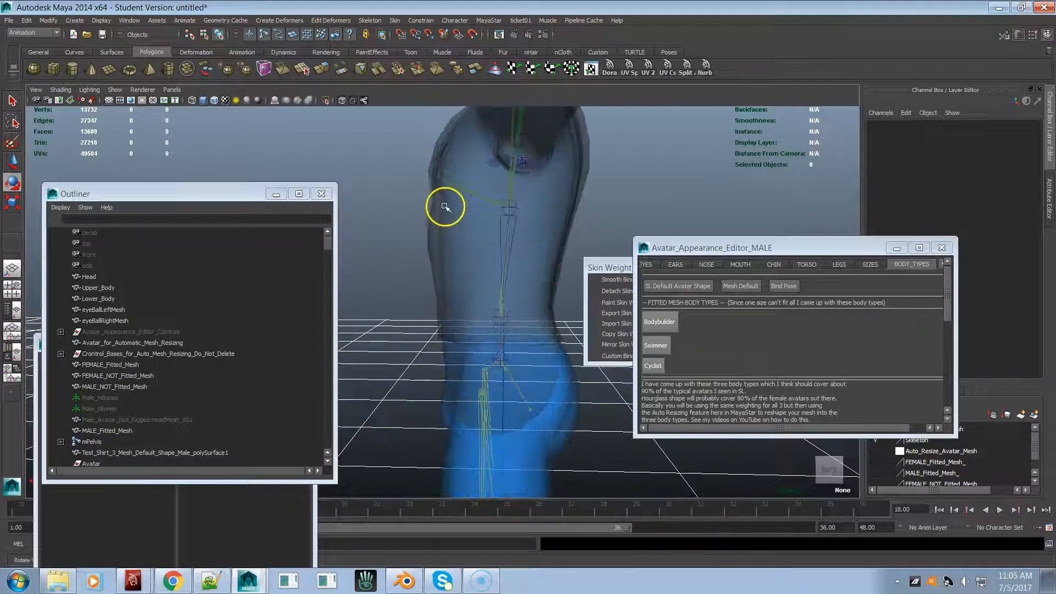
alt+drag(437, 201, 443, 198)
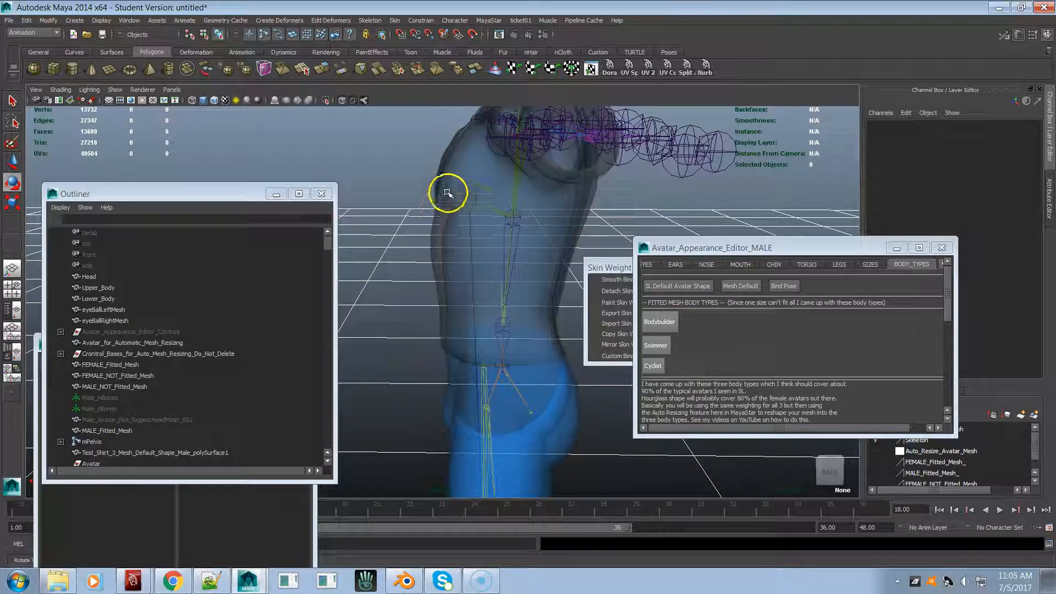
click(435, 225)
mouse_move(451, 292)
alt+mouse_down()
mouse_move(510, 279)
mouse_move(415, 250)
mouse_move(377, 260)
mouse_move(566, 290)
mouse_move(345, 283)
mouse_move(457, 277)
alt+mouse_up()
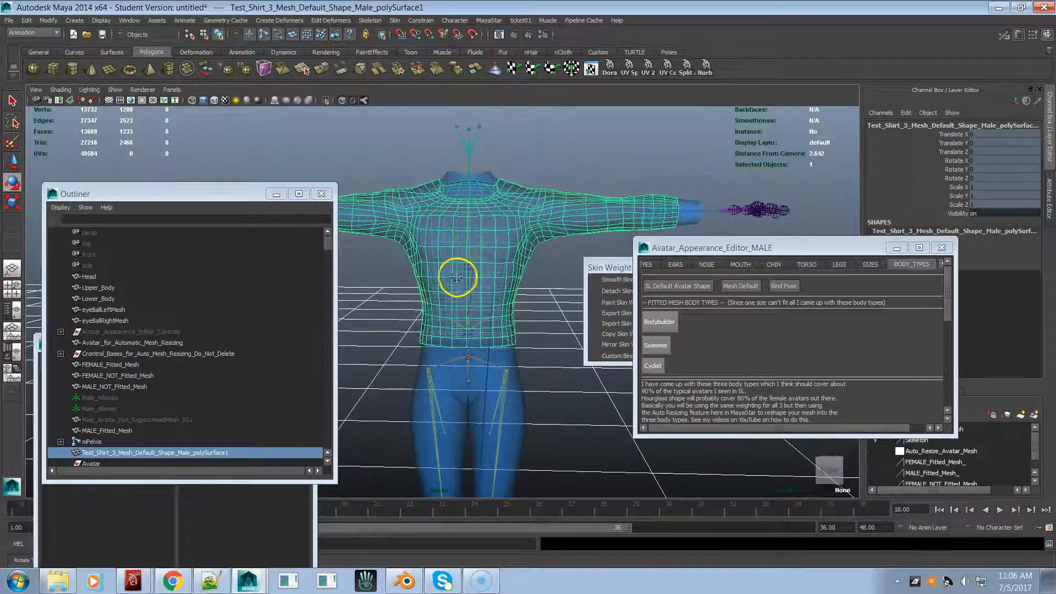
click(525, 278)
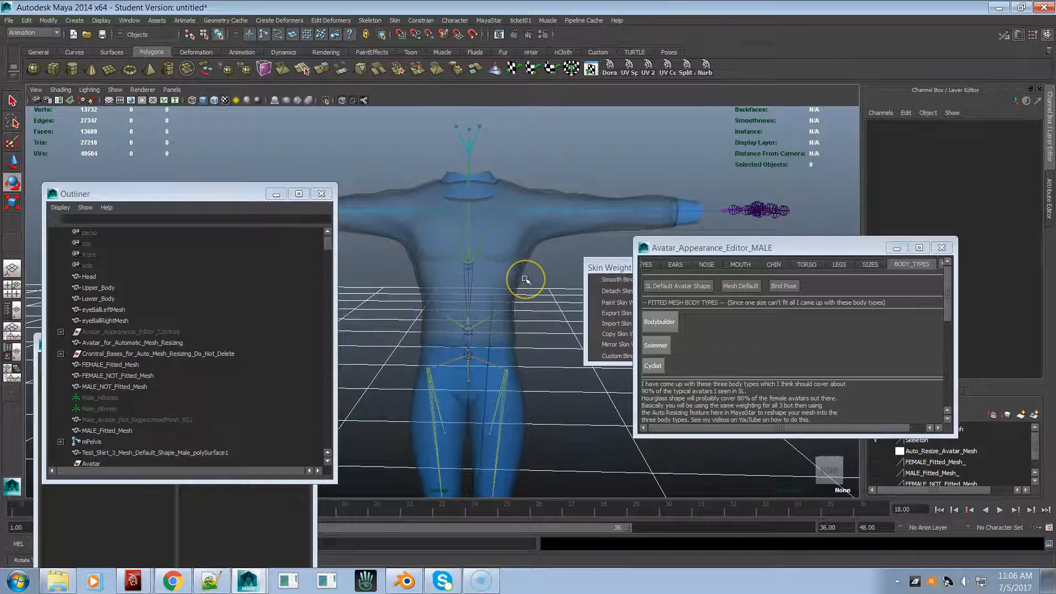